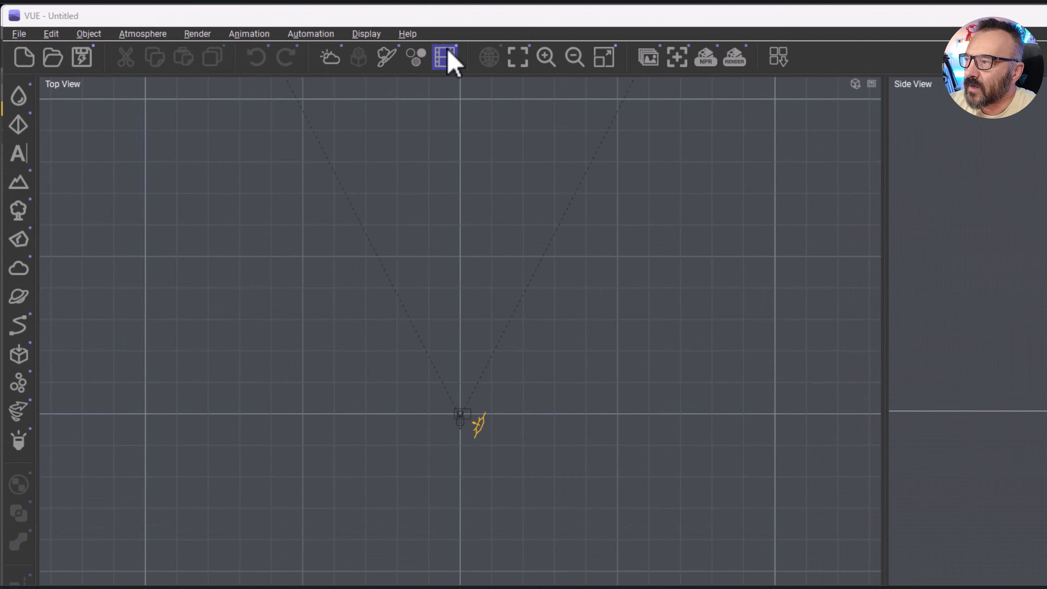
Display the animation timeline with its property tracks and curve graph collapsed
{"action": "left_click", "coordinate": [448, 49]}
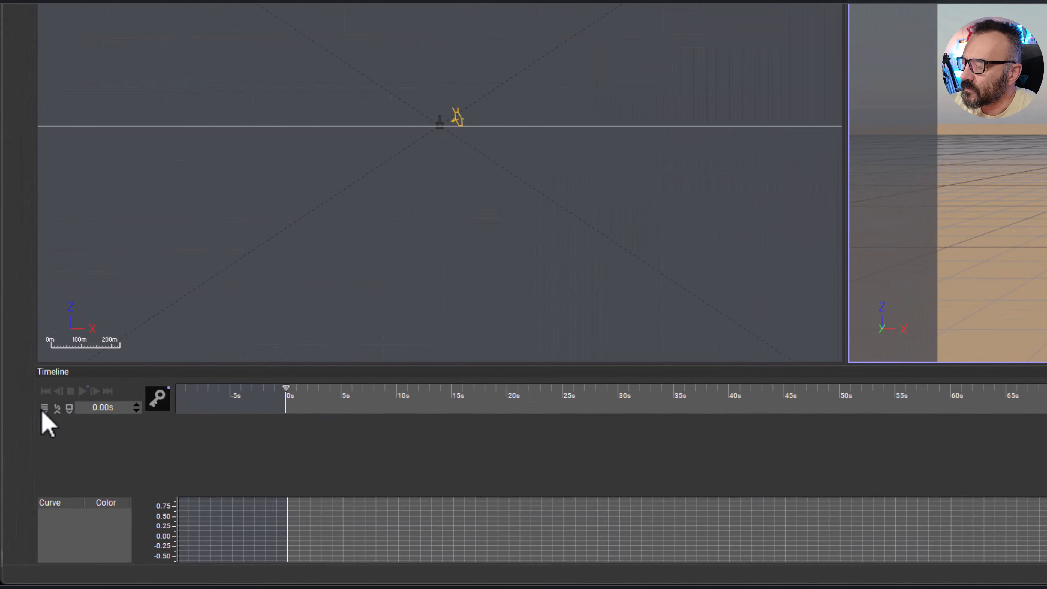
{"action": "left_click", "coordinate": [45, 410]}
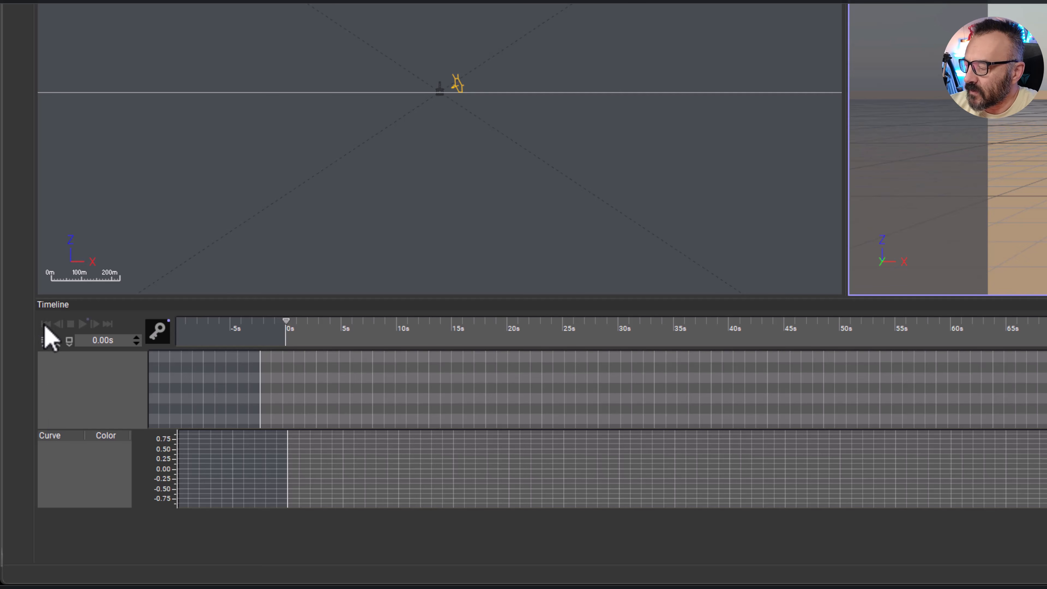
{"action": "left_click", "coordinate": [45, 341]}
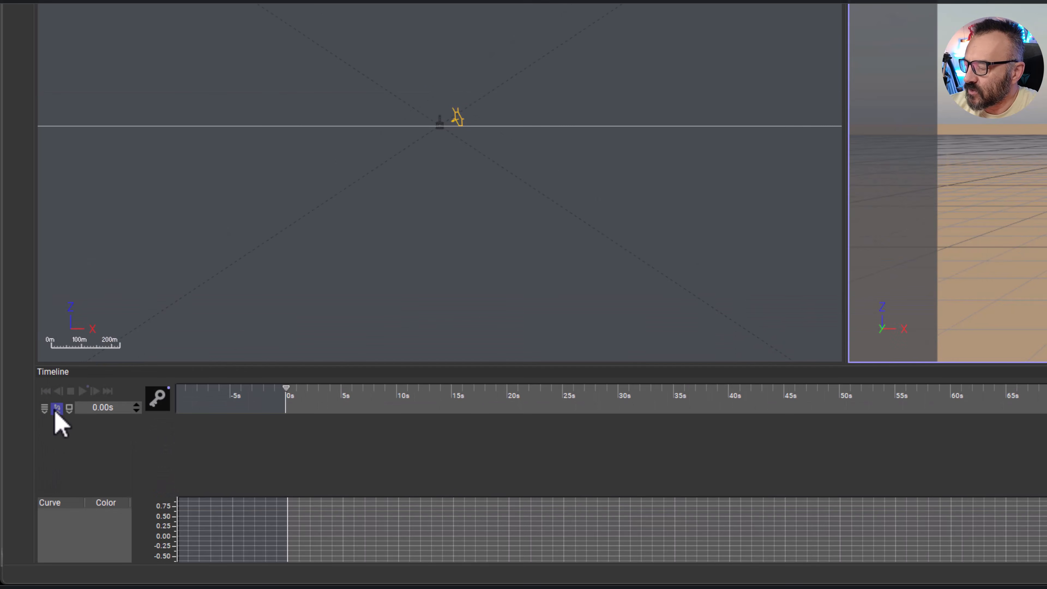
{"action": "left_click", "coordinate": [58, 408]}
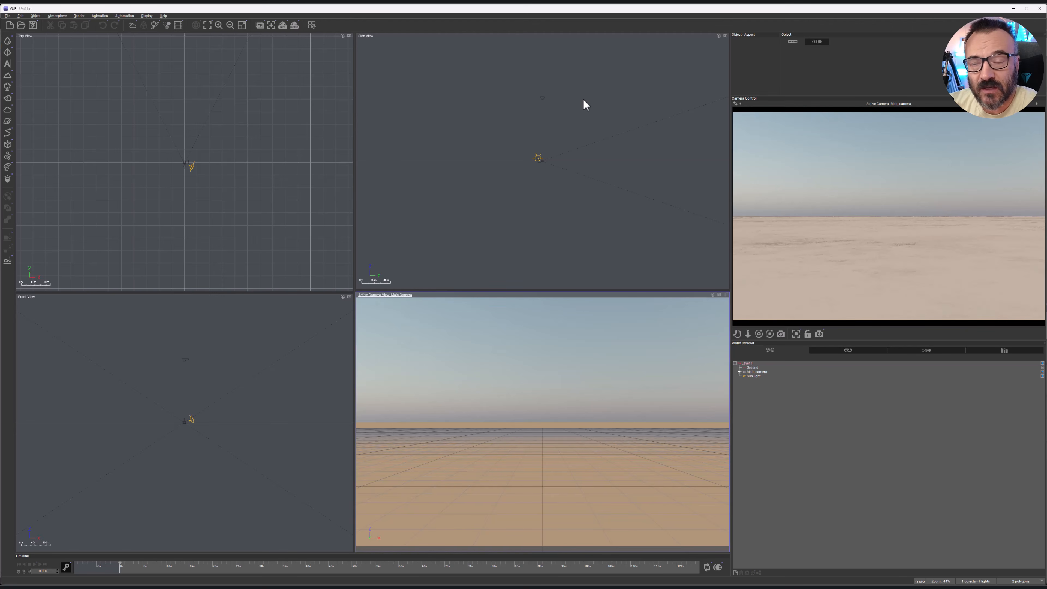
Add a sphere primitive and lower it in the Side View so it floats just above the ground
{"action": "right_click_drag", "start_coordinate": [576, 154], "coordinate": [547, 169]}
{"action": "scroll", "coordinate": [505, 176], "scroll_direction": "up", "scroll_amount": 5}
{"action": "scroll", "coordinate": [504, 176], "scroll_direction": "up", "scroll_amount": 1}
{"action": "right_click_drag", "start_coordinate": [673, 157], "coordinate": [598, 167]}
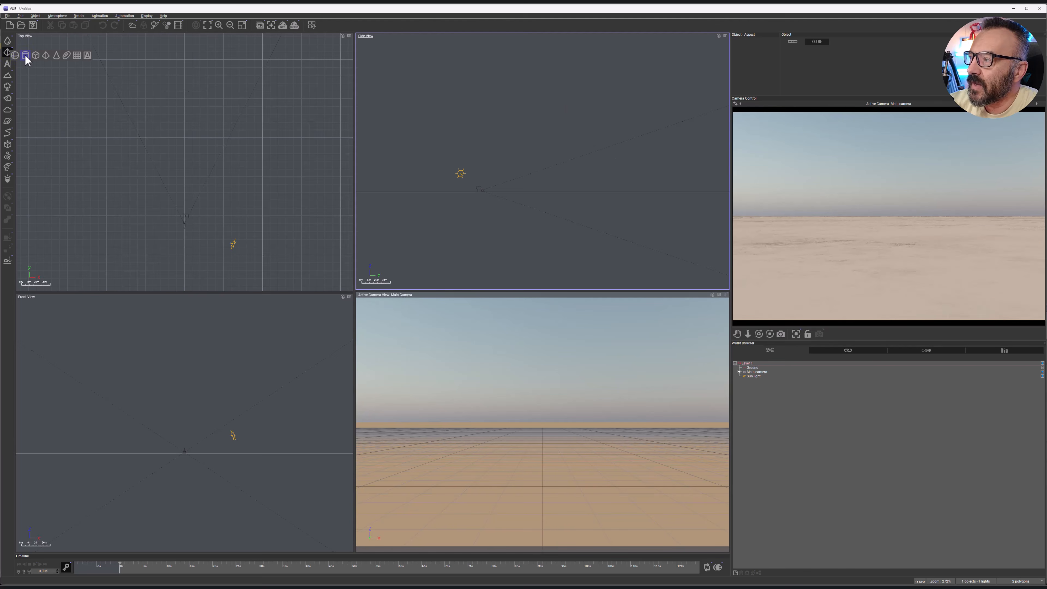
{"action": "left_click", "coordinate": [15, 55]}
{"action": "left_click_drag", "start_coordinate": [547, 158], "coordinate": [545, 175]}
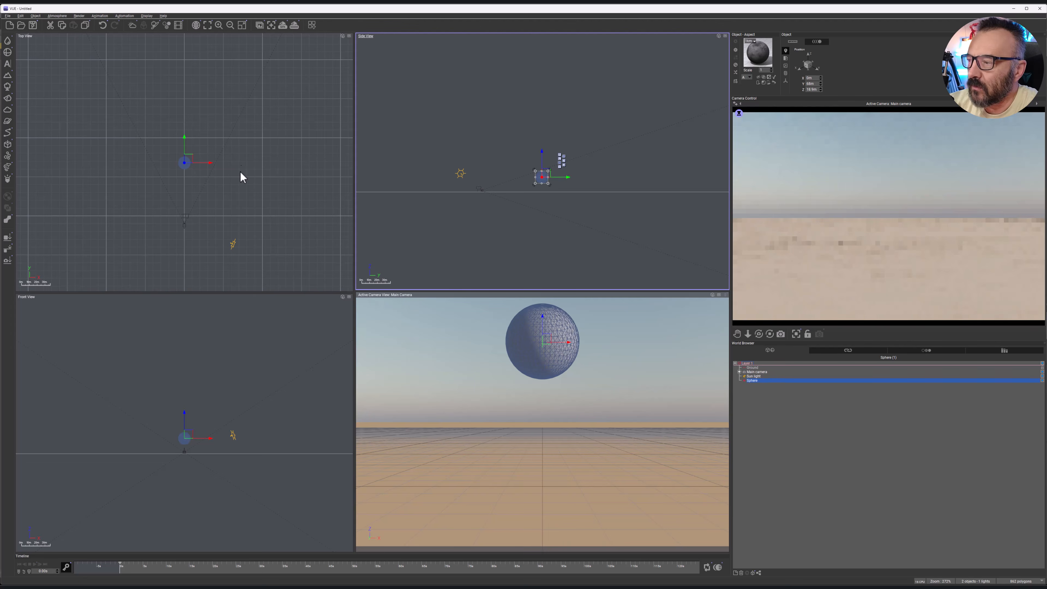
Move the sphere left and farther back in the Top View, toward the upper-left edge of the camera's frame
{"action": "scroll", "coordinate": [204, 169], "scroll_direction": "up", "scroll_amount": 3}
{"action": "left_click_drag", "start_coordinate": [165, 152], "coordinate": [132, 167]}
{"action": "right_click_drag", "start_coordinate": [217, 168], "coordinate": [325, 145]}
{"action": "left_click_drag", "start_coordinate": [232, 142], "coordinate": [213, 137]}
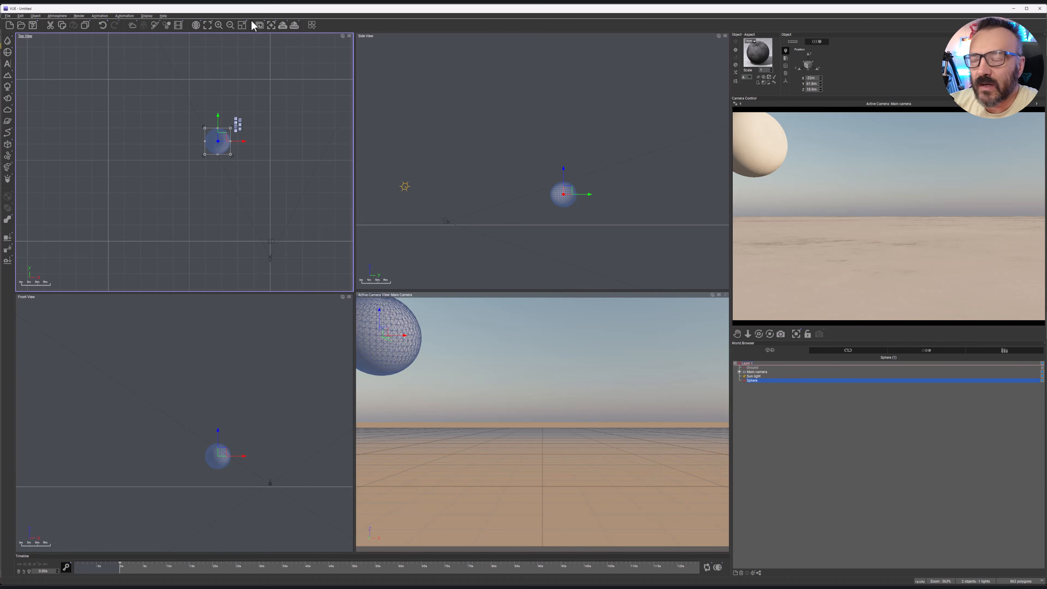
With the timeline displayed, add a keyframe to all properties of the sphere at 0 s
{"action": "left_click", "coordinate": [180, 26]}
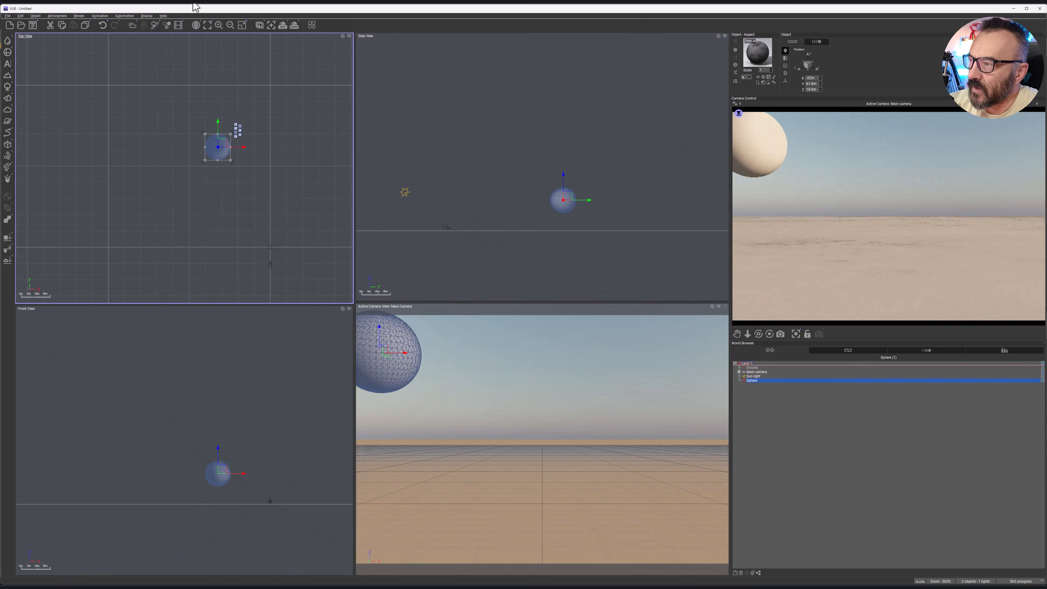
{"action": "left_click", "coordinate": [180, 25]}
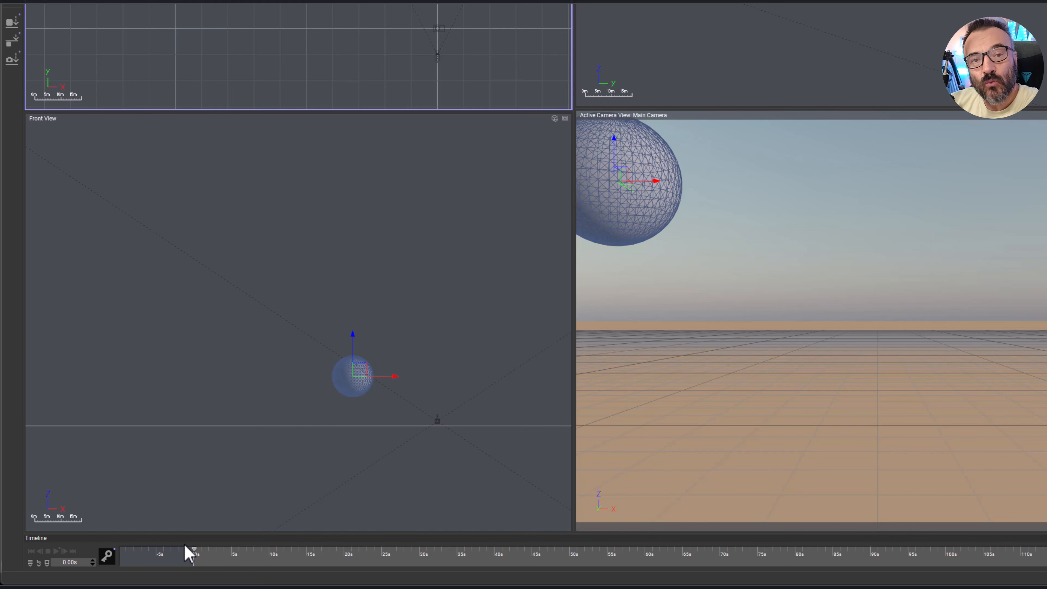
{"action": "left_click", "coordinate": [107, 555]}
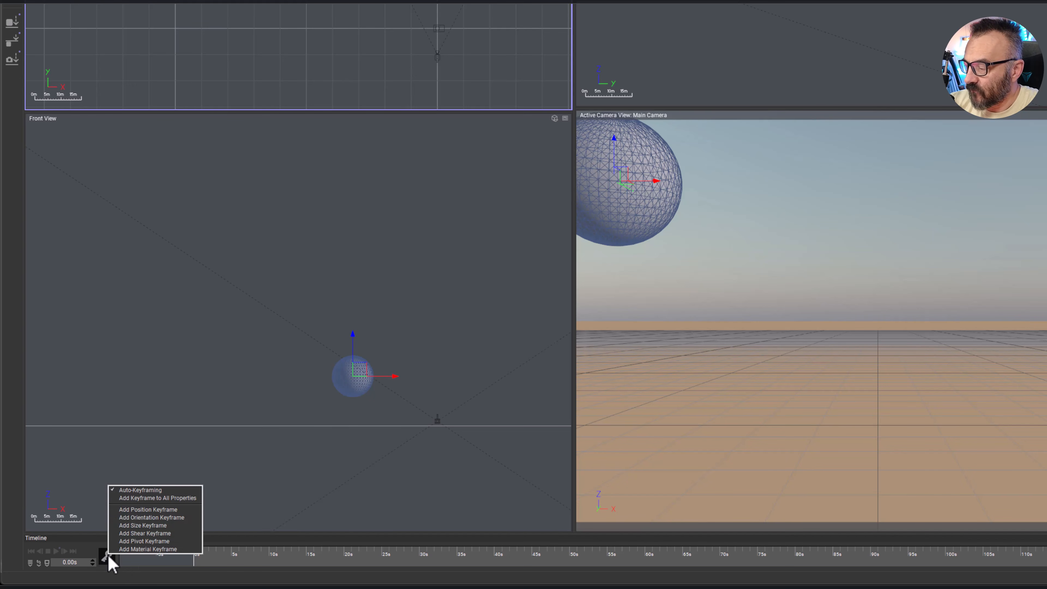
{"action": "left_click", "coordinate": [184, 498]}
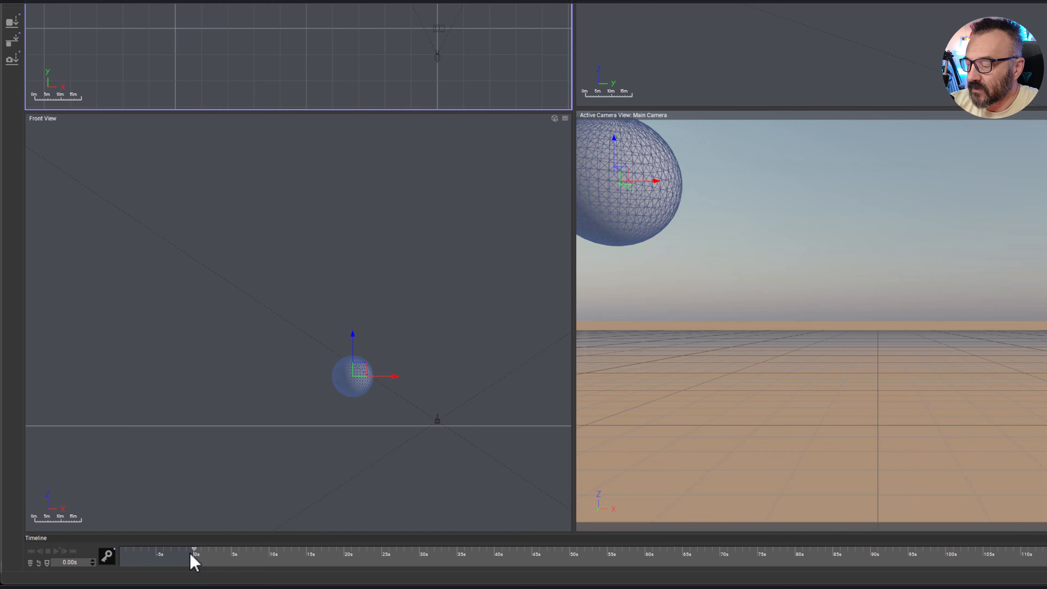
Move the current time to about 5 s and examine the timeline's options for showing time as seconds, SMPTE or frames
{"action": "left_click_drag", "start_coordinate": [195, 553], "coordinate": [232, 555]}
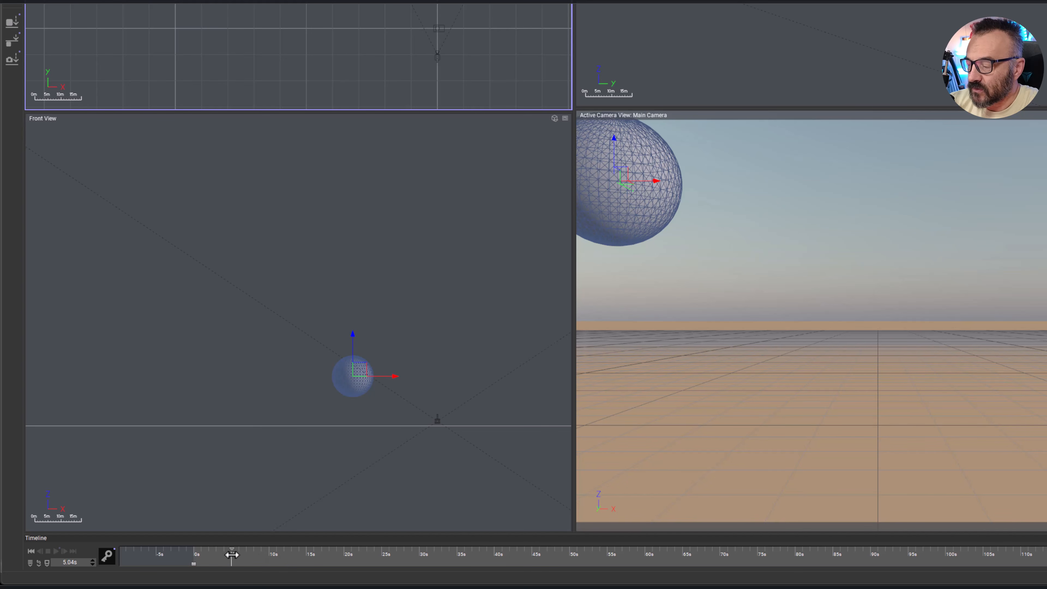
{"action": "right_click", "coordinate": [164, 555]}
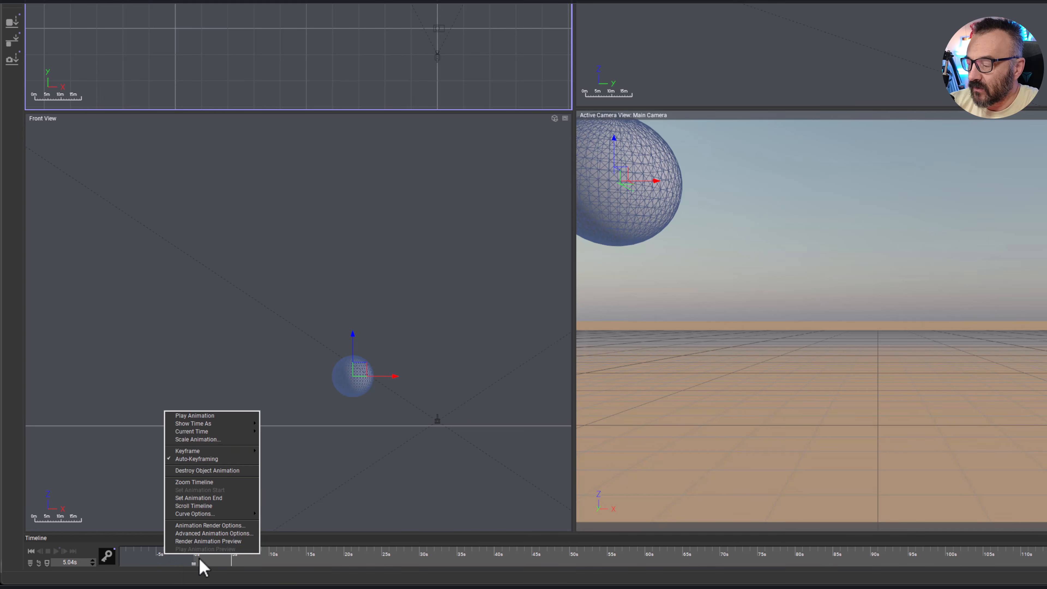
{"action": "mouse_move", "coordinate": [227, 424]}
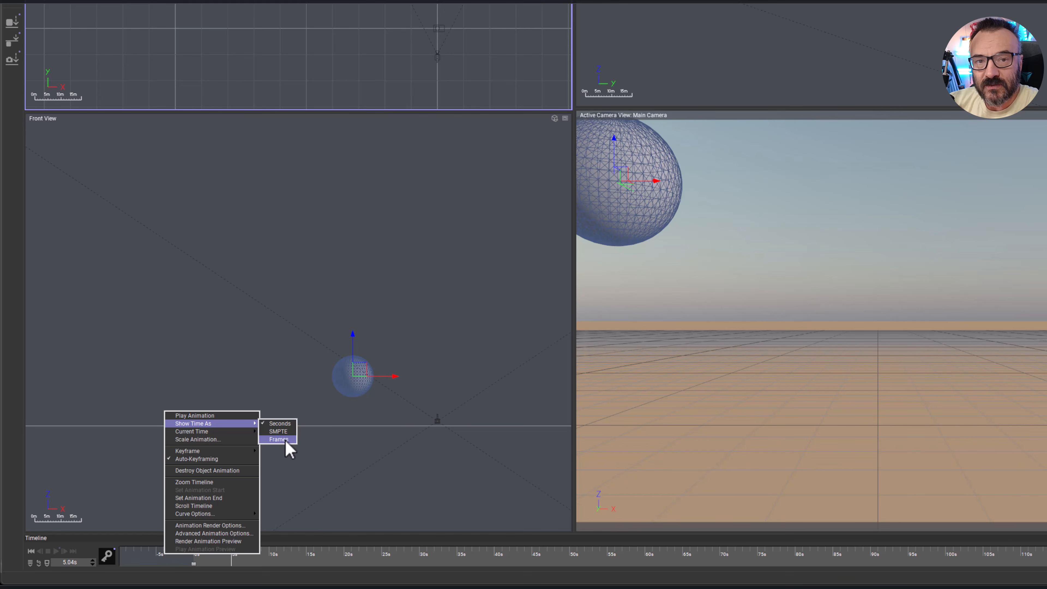
{"action": "key", "text": "Escape"}
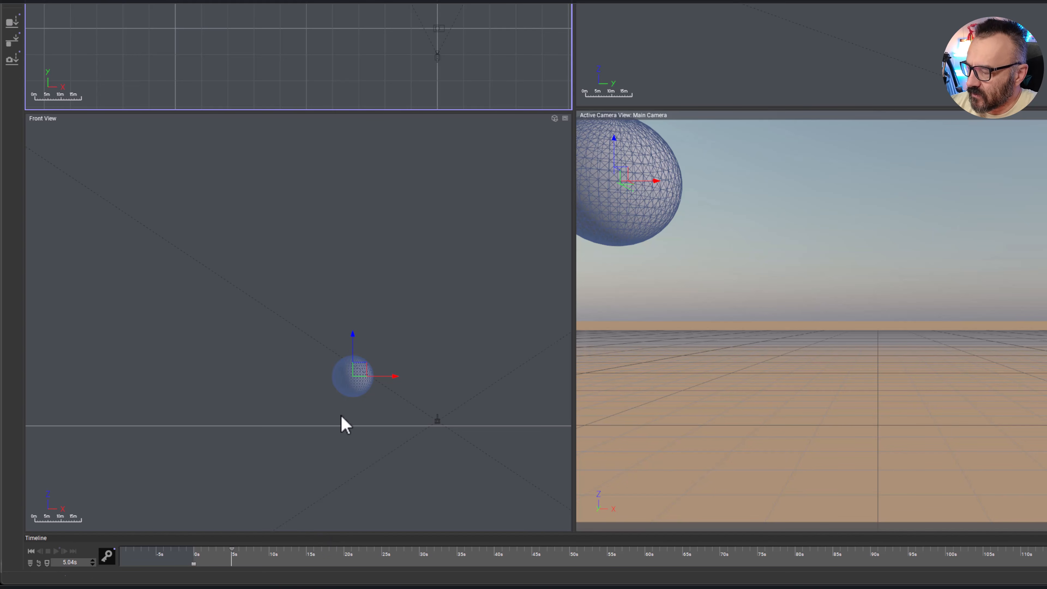
At about 3 s, keyframe the sphere moved right and down so it rests on the ground near the camera view's centre
{"action": "mouse_move", "coordinate": [232, 552]}
{"action": "left_mouse_down"}
{"action": "mouse_move", "coordinate": [191, 551]}
{"action": "mouse_move", "coordinate": [216, 547]}
{"action": "left_mouse_up"}
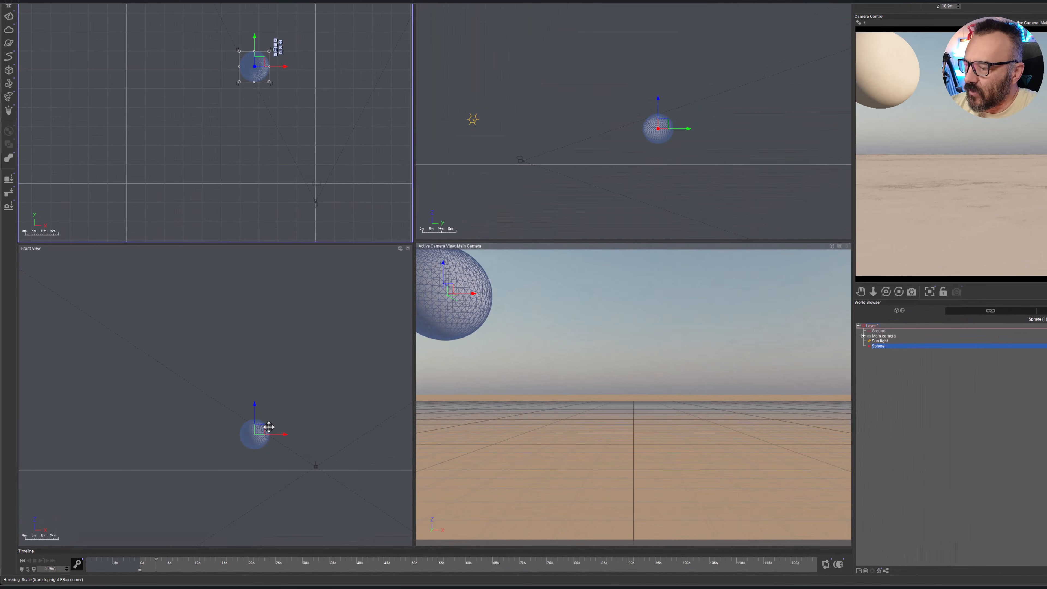
{"action": "left_click_drag", "start_coordinate": [258, 428], "coordinate": [315, 451]}
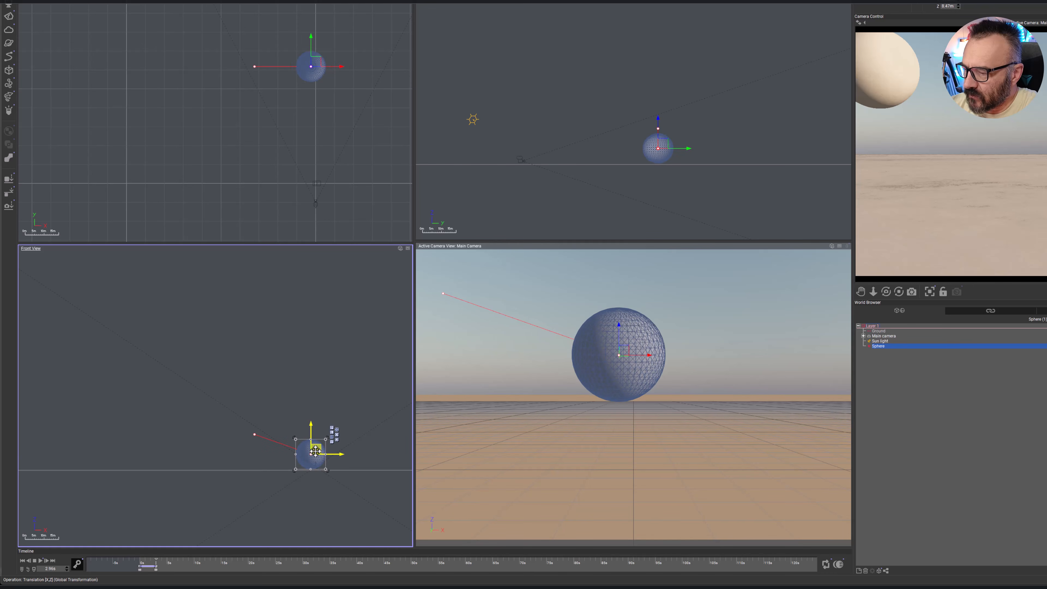
{"action": "scroll", "coordinate": [659, 153], "scroll_direction": "up", "scroll_amount": 5}
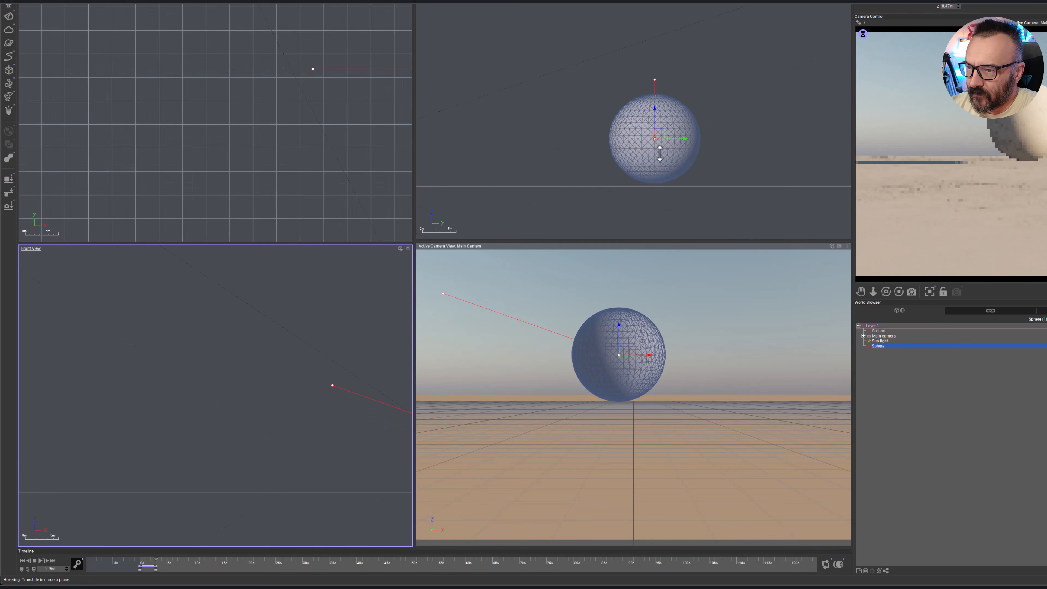
{"action": "left_click_drag", "start_coordinate": [660, 135], "coordinate": [660, 138]}
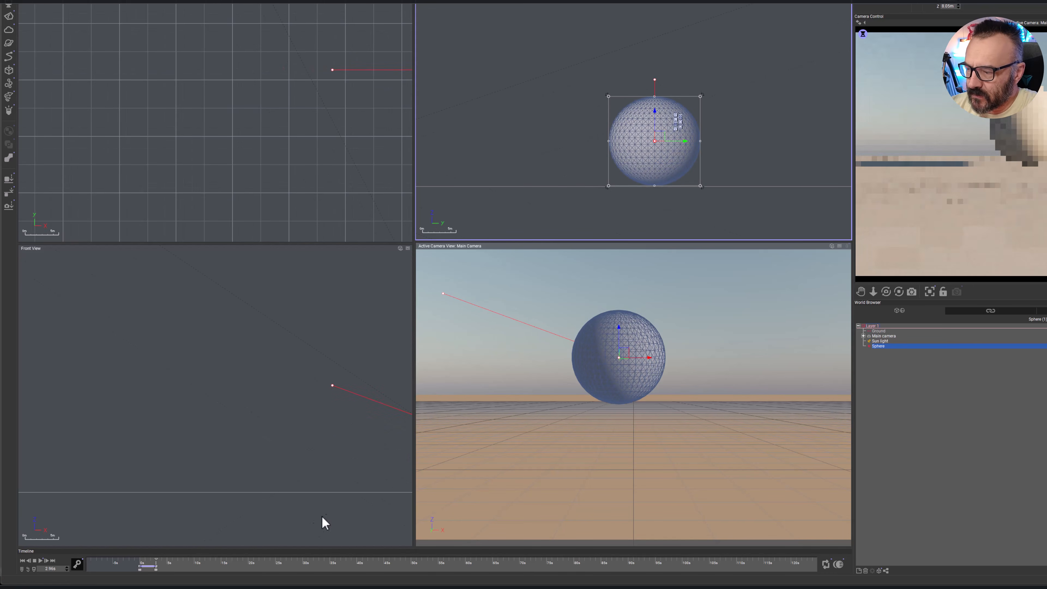
At about 5 s, keyframe the sphere moved right and up in the Front View, level with its starting height
{"action": "scroll", "coordinate": [155, 564], "scroll_direction": "up", "scroll_amount": 2}
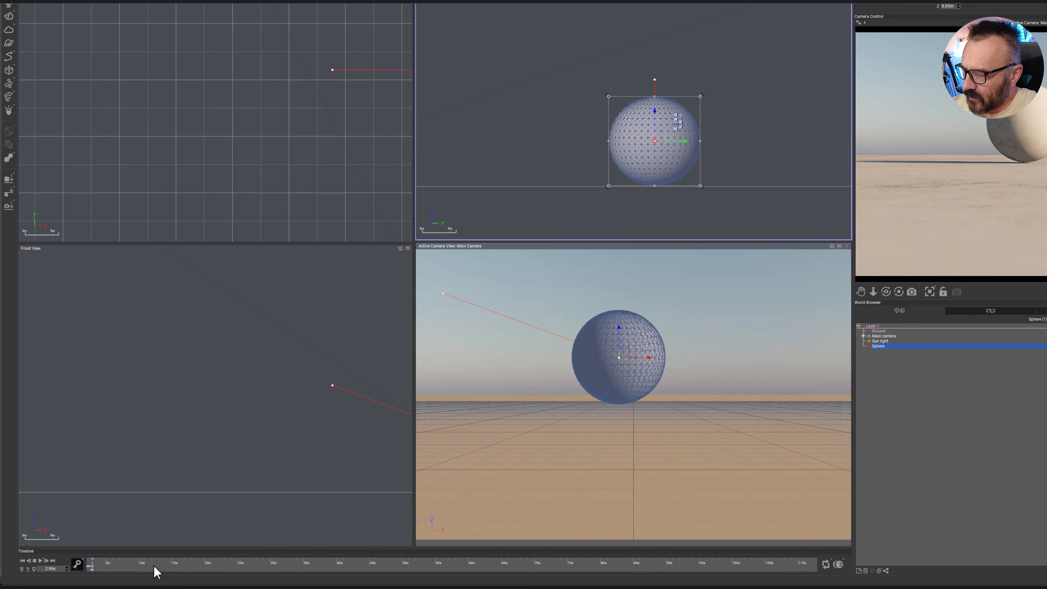
{"action": "middle_click_drag", "start_coordinate": [237, 567], "coordinate": [457, 567]}
{"action": "scroll", "coordinate": [312, 565], "scroll_direction": "up", "scroll_amount": 1}
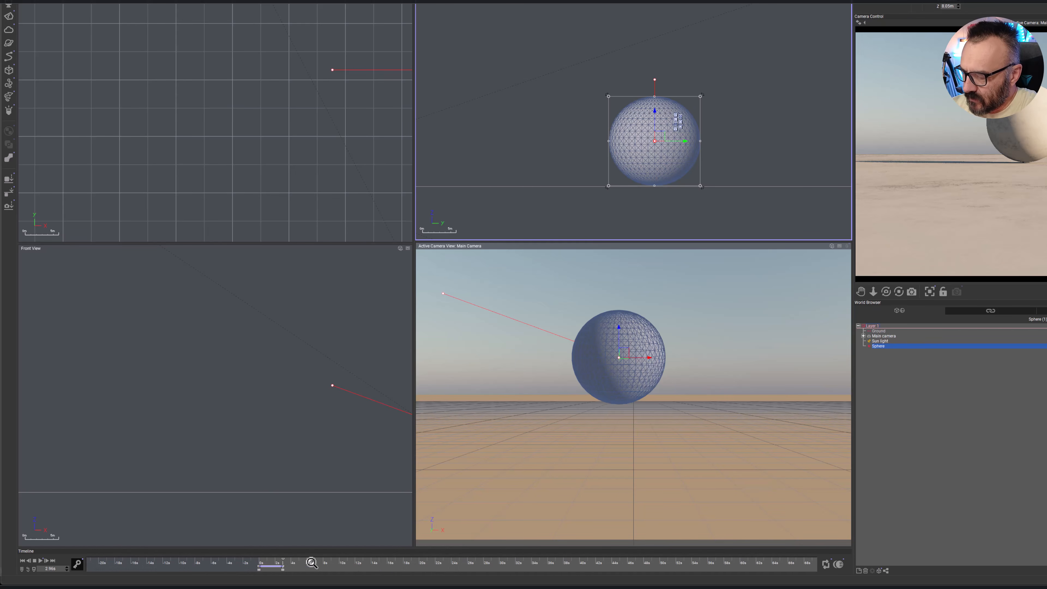
{"action": "scroll", "coordinate": [312, 564], "scroll_direction": "up", "scroll_amount": 3}
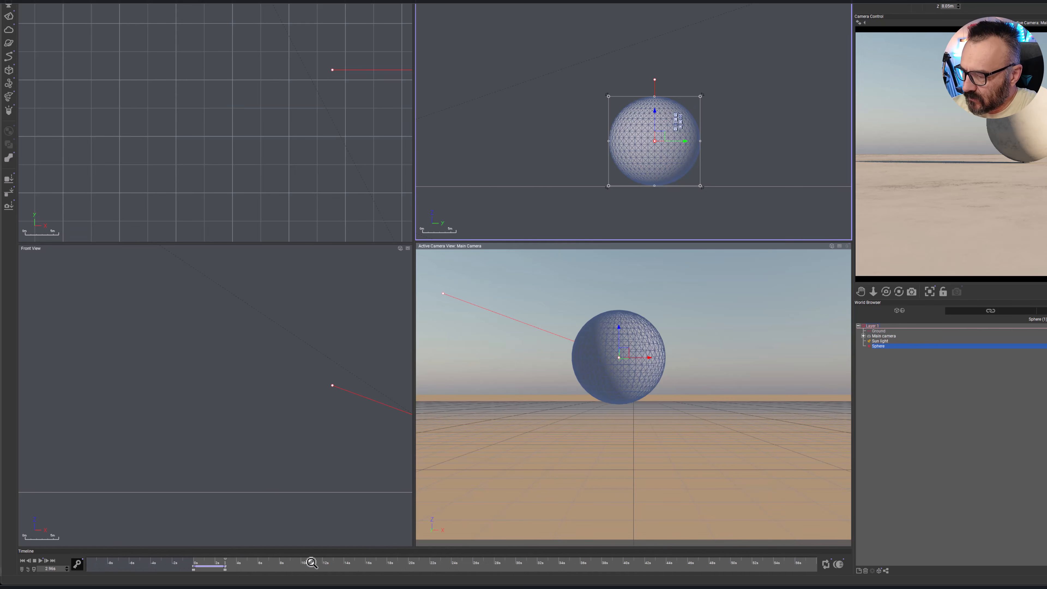
{"action": "scroll", "coordinate": [312, 563], "scroll_direction": "up", "scroll_amount": 2}
{"action": "left_click_drag", "start_coordinate": [289, 568], "coordinate": [586, 574]}
{"action": "scroll", "coordinate": [444, 568], "scroll_direction": "up", "scroll_amount": 5}
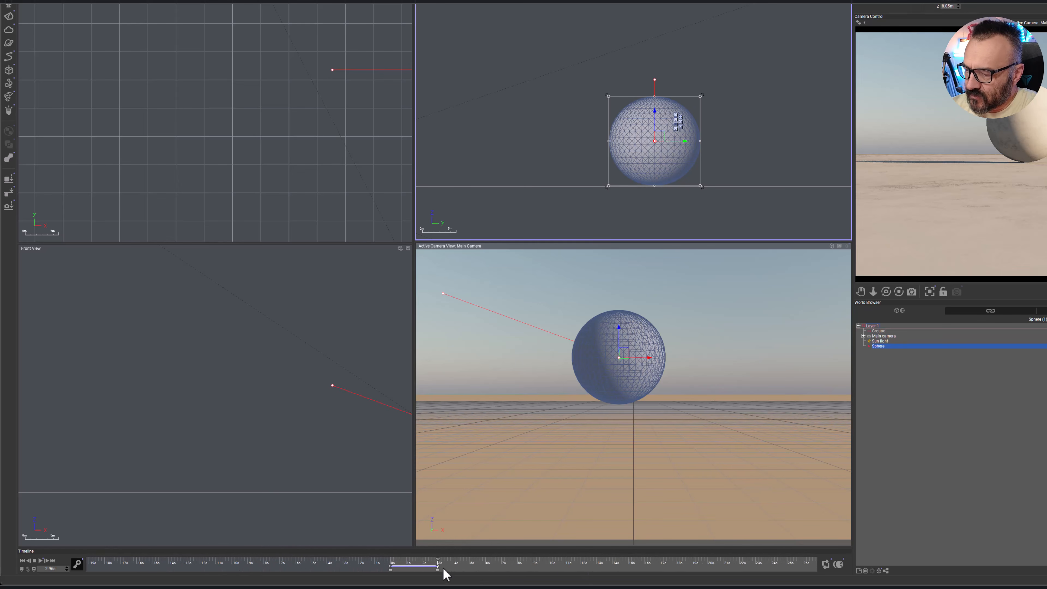
{"action": "scroll", "coordinate": [443, 568], "scroll_direction": "up", "scroll_amount": 3}
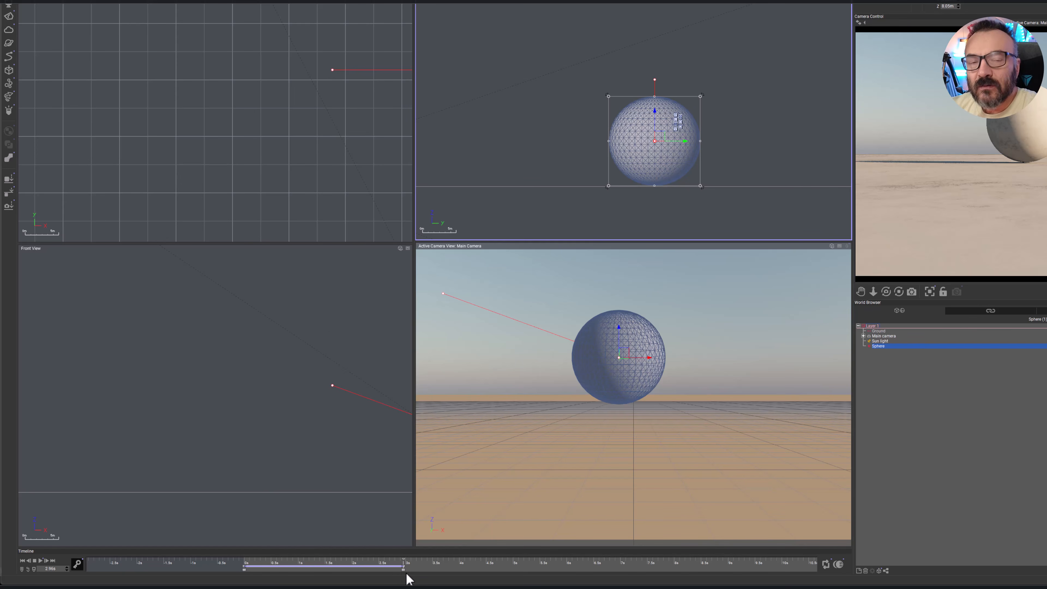
{"action": "right_click_drag", "start_coordinate": [321, 81], "coordinate": [144, 77]}
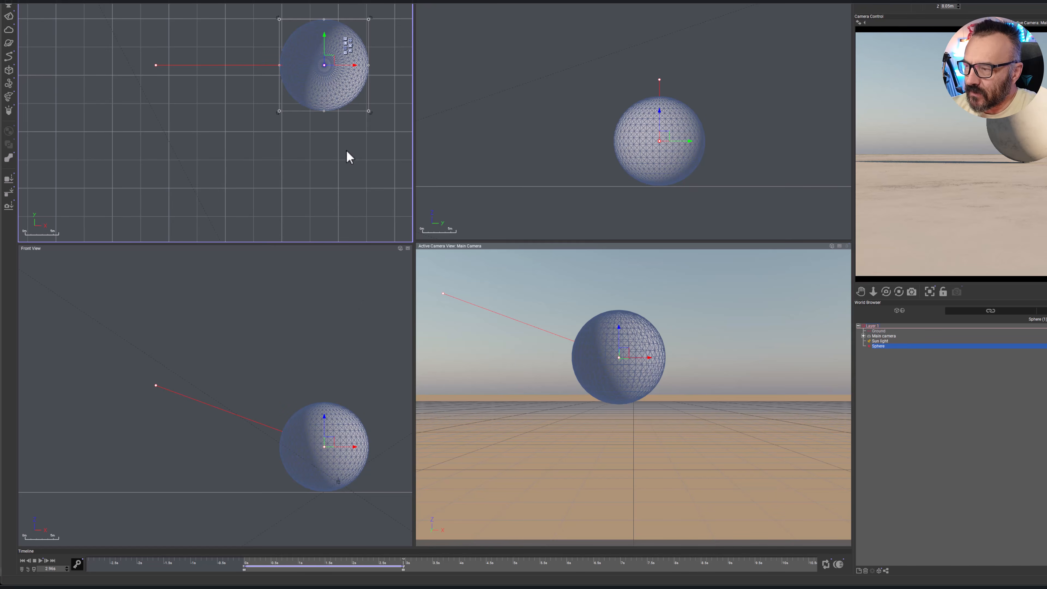
{"action": "right_click_drag", "start_coordinate": [354, 320], "coordinate": [227, 304]}
{"action": "scroll", "coordinate": [226, 289], "scroll_direction": "down", "scroll_amount": 5}
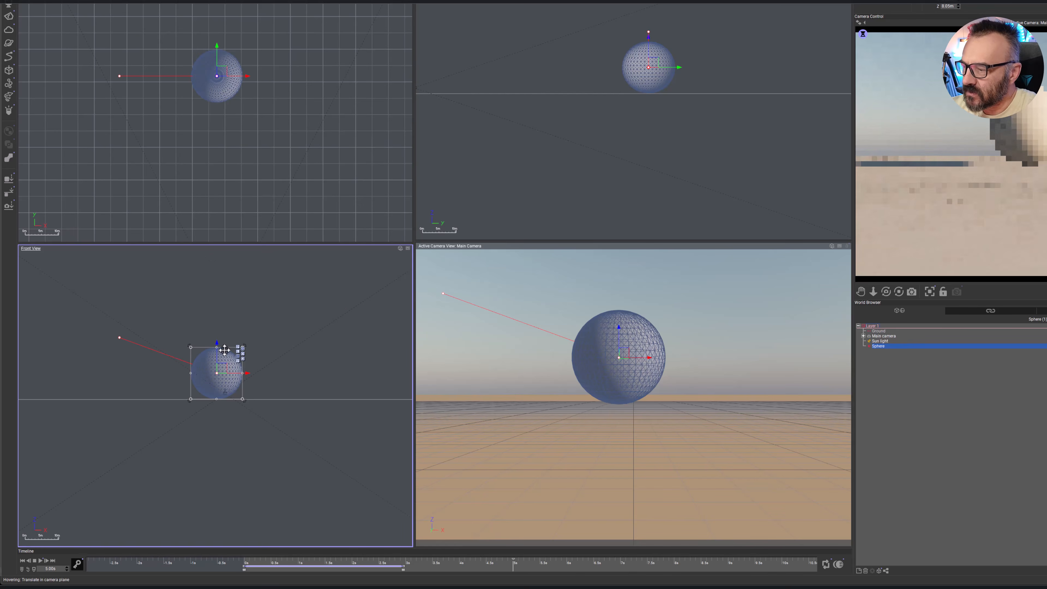
{"action": "left_click_drag", "start_coordinate": [225, 367], "coordinate": [319, 334]}
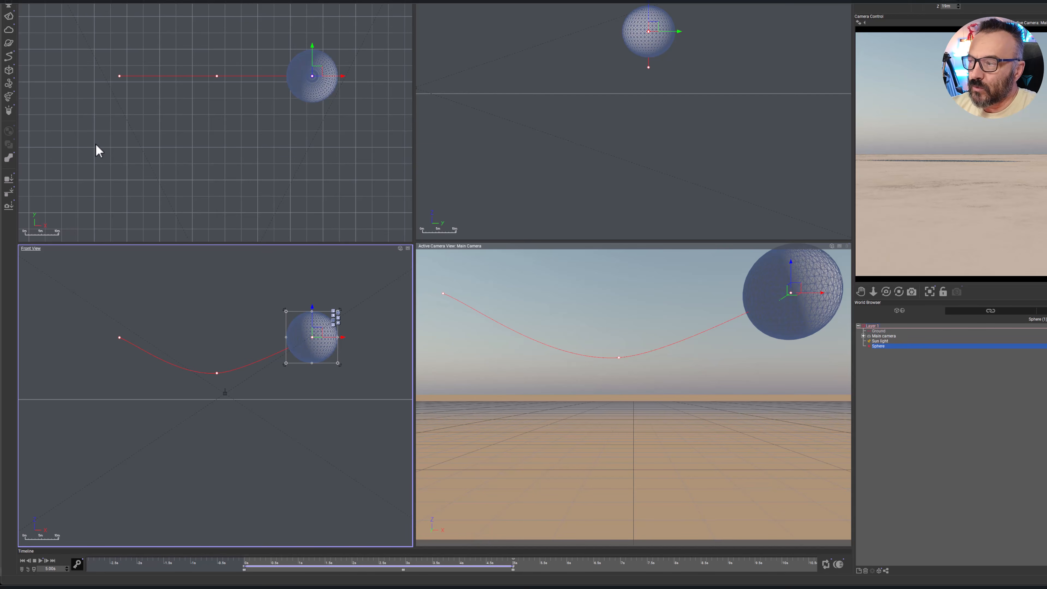
Deselect the sphere, scrub back to near 0 s and play the animation to check the motion
{"action": "mouse_move", "coordinate": [515, 564]}
{"action": "left_mouse_down"}
{"action": "mouse_move", "coordinate": [299, 563]}
{"action": "mouse_move", "coordinate": [469, 561]}
{"action": "mouse_move", "coordinate": [507, 532]}
{"action": "mouse_move", "coordinate": [243, 563]}
{"action": "mouse_move", "coordinate": [530, 563]}
{"action": "mouse_move", "coordinate": [298, 564]}
{"action": "mouse_move", "coordinate": [513, 556]}
{"action": "left_mouse_up"}
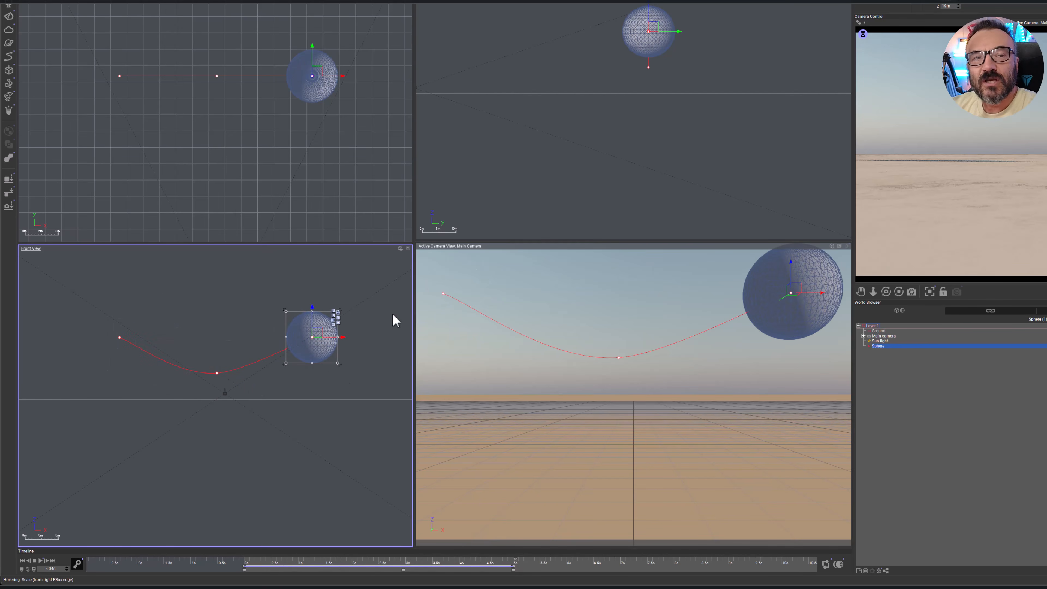
{"action": "left_click", "coordinate": [560, 252]}
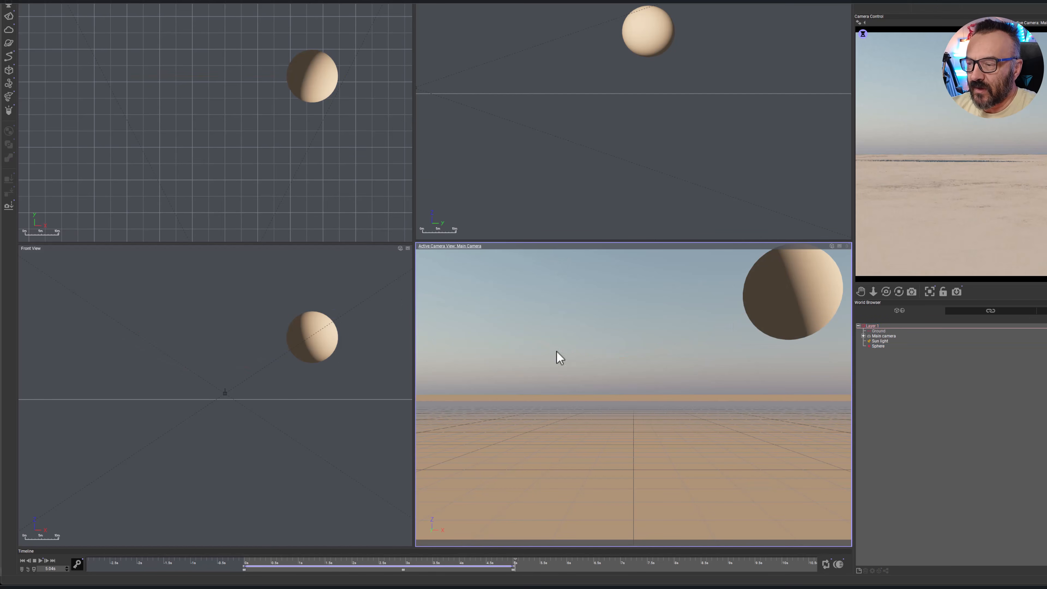
{"action": "left_click_drag", "start_coordinate": [516, 567], "coordinate": [251, 566]}
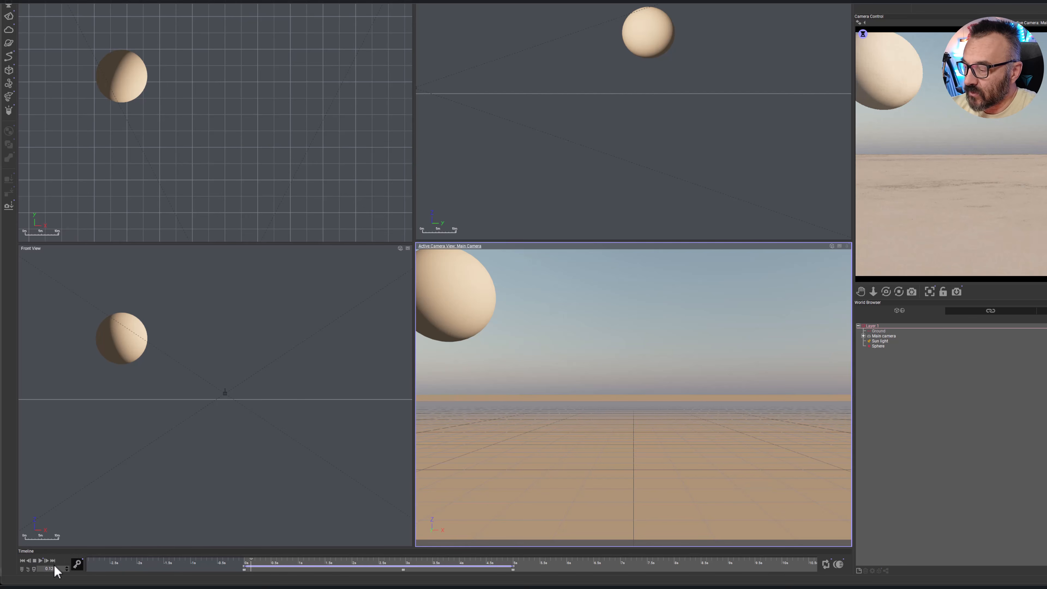
{"action": "left_click", "coordinate": [40, 561]}
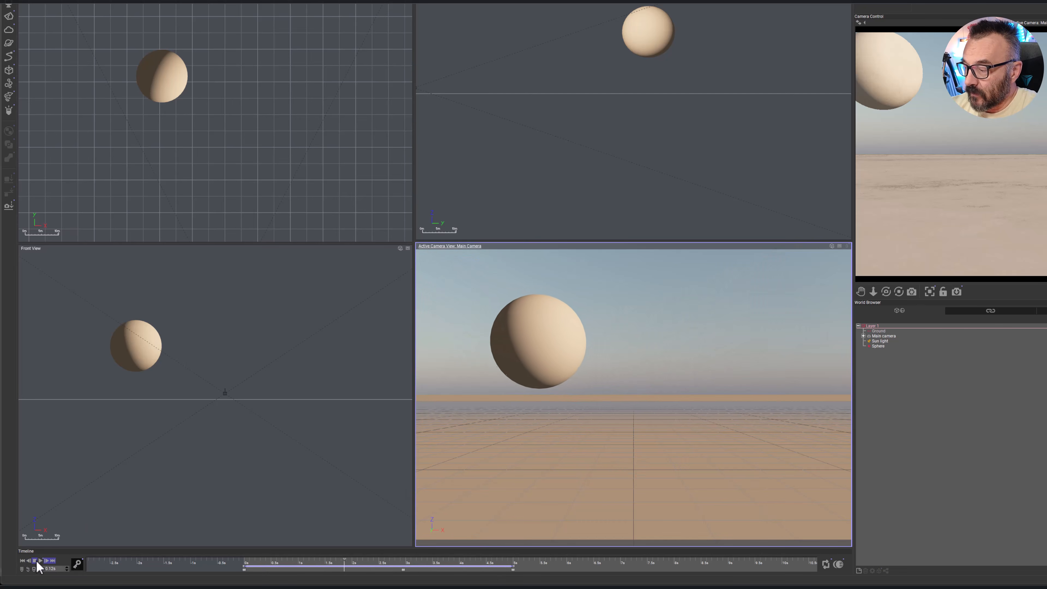
{"action": "left_click", "coordinate": [35, 561]}
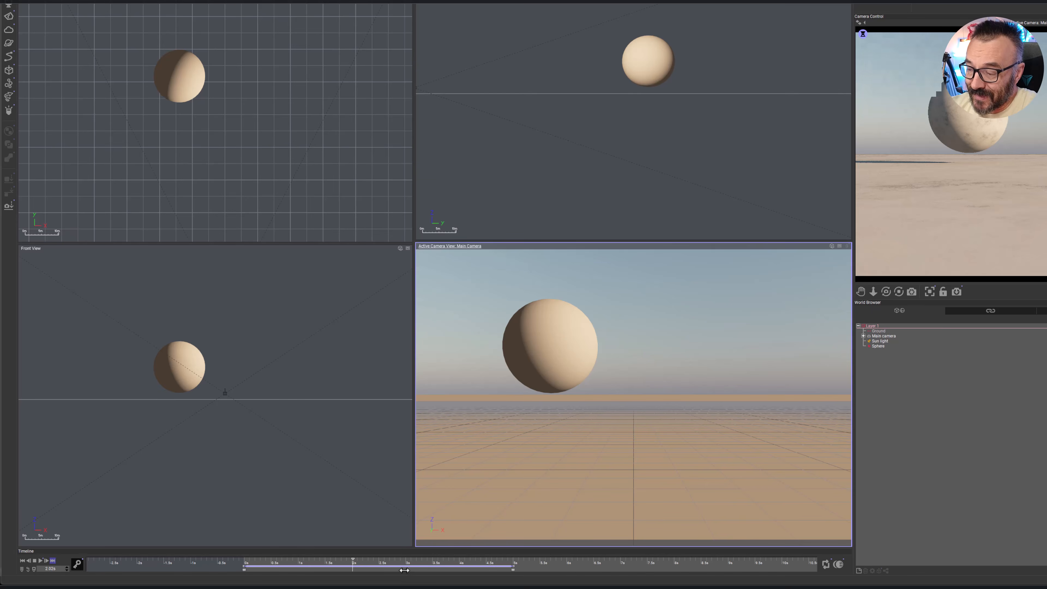
Shift the sphere's middle keyframe to about 1 s and its last keyframe to about 2 s, and play the animation
{"action": "left_click_drag", "start_coordinate": [404, 571], "coordinate": [298, 575]}
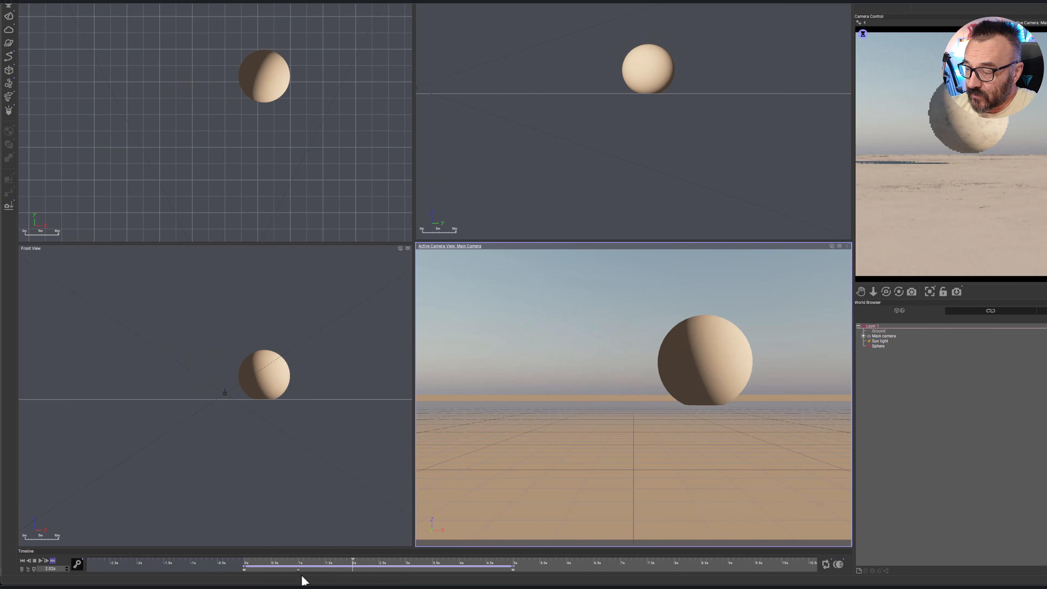
{"action": "left_click_drag", "start_coordinate": [516, 576], "coordinate": [350, 576]}
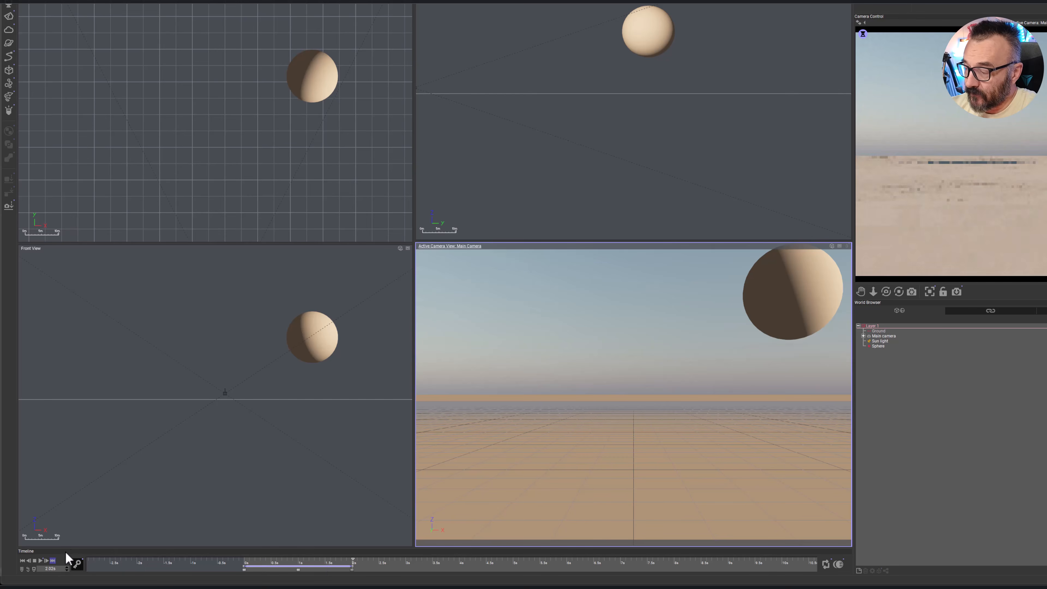
{"action": "left_click", "coordinate": [42, 561]}
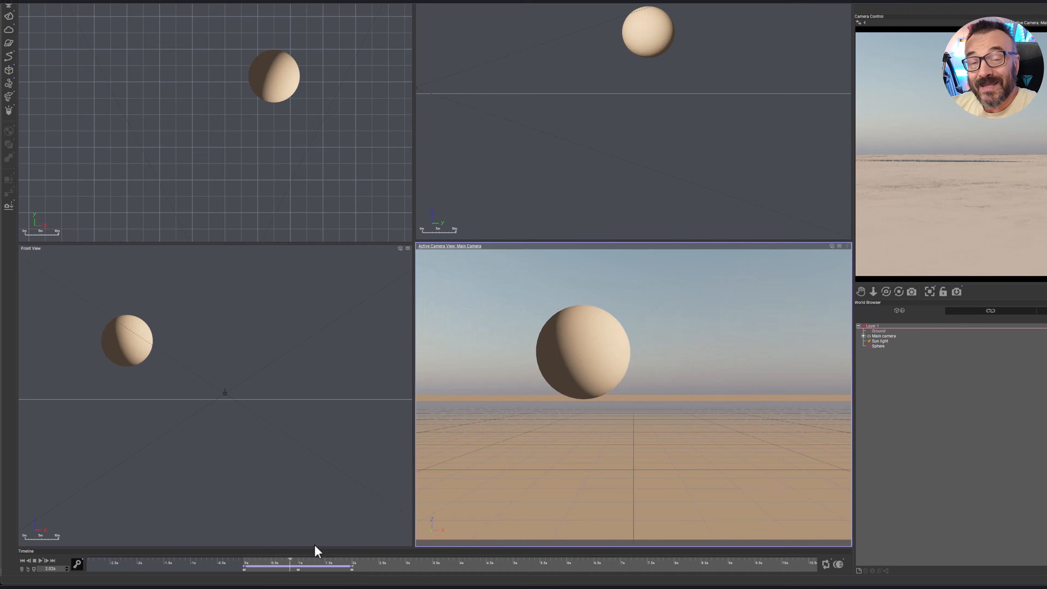
Try moving the sphere sideways along the Y axis in the side view at about 1.5 s, and undo the move
{"action": "left_click", "coordinate": [35, 560]}
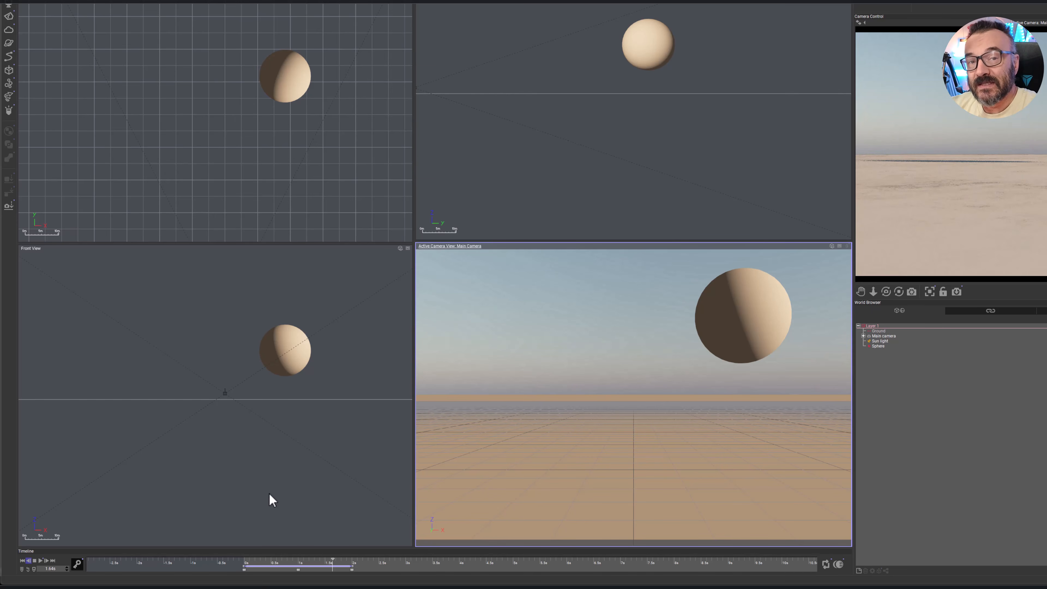
{"action": "mouse_move", "coordinate": [334, 564]}
{"action": "left_mouse_down"}
{"action": "mouse_move", "coordinate": [277, 564]}
{"action": "mouse_move", "coordinate": [335, 563]}
{"action": "mouse_move", "coordinate": [325, 563]}
{"action": "left_mouse_up"}
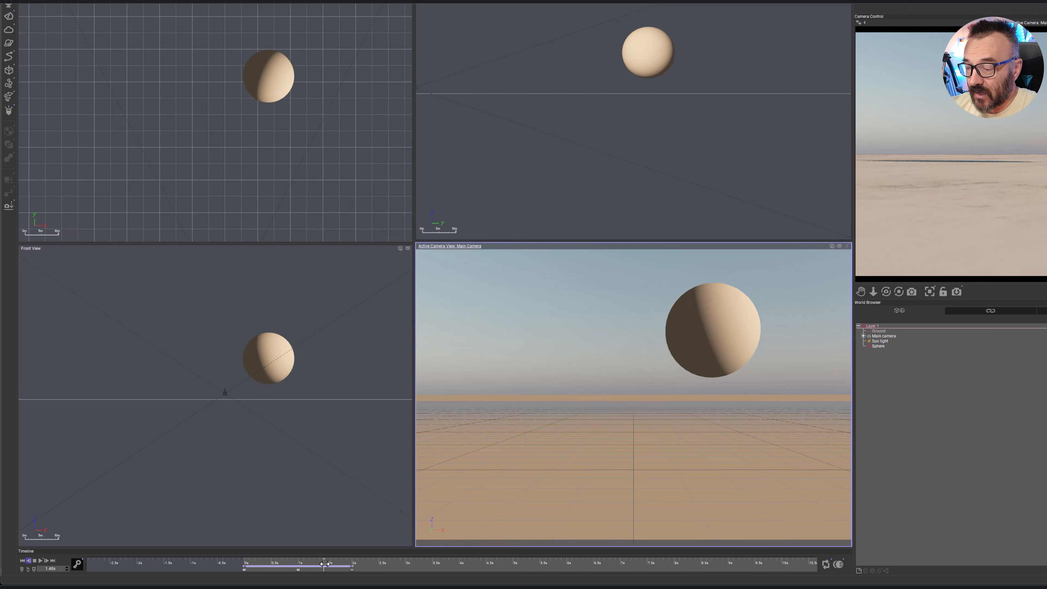
{"action": "left_click", "coordinate": [655, 39]}
{"action": "left_click", "coordinate": [655, 44]}
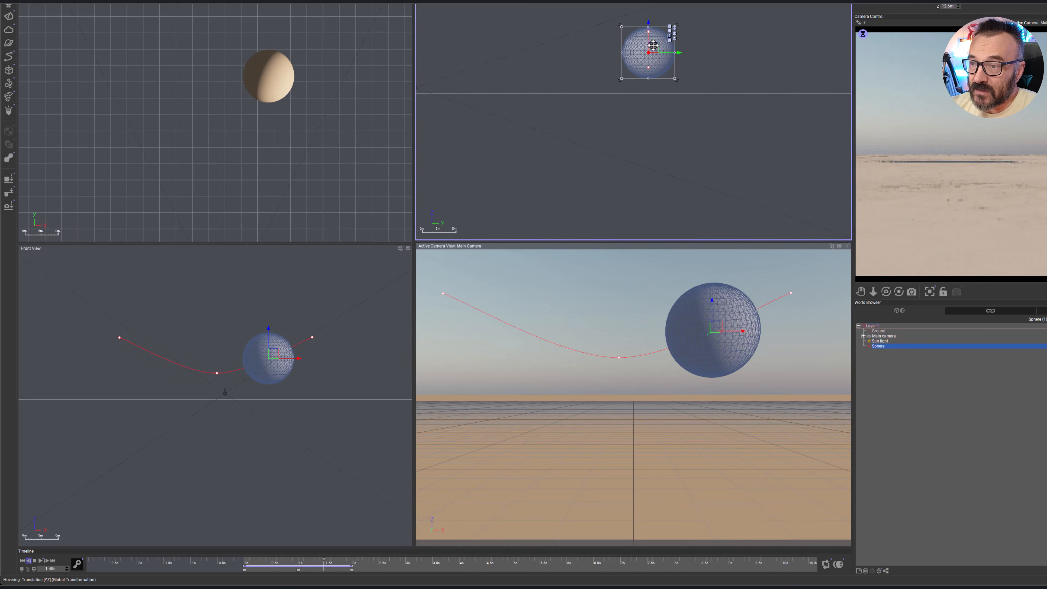
{"action": "left_click_drag", "start_coordinate": [653, 45], "coordinate": [755, 45]}
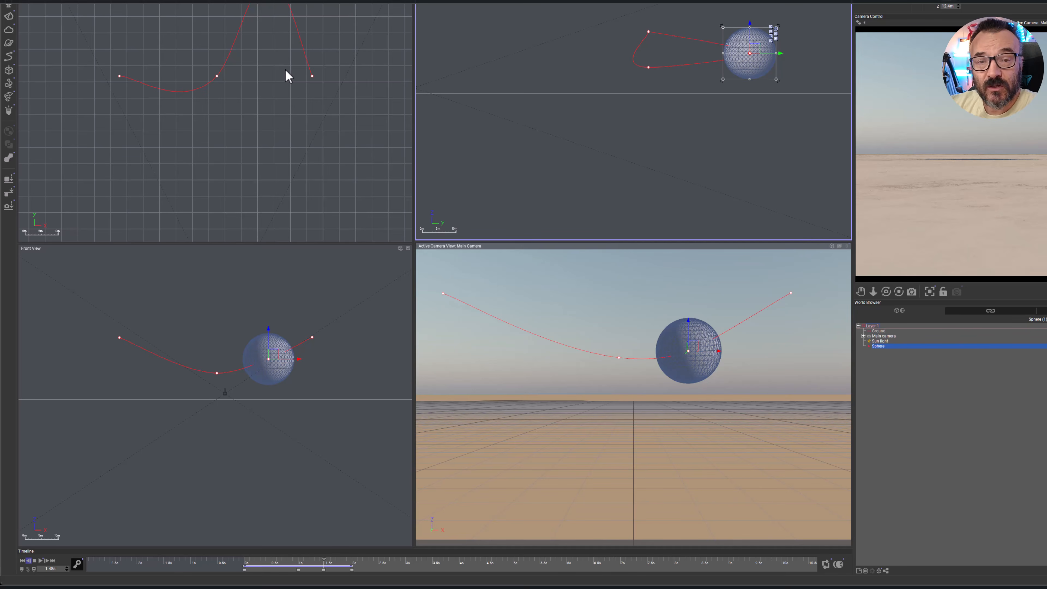
{"action": "left_click", "coordinate": [349, 417]}
{"action": "key", "text": "ctrl+z"}
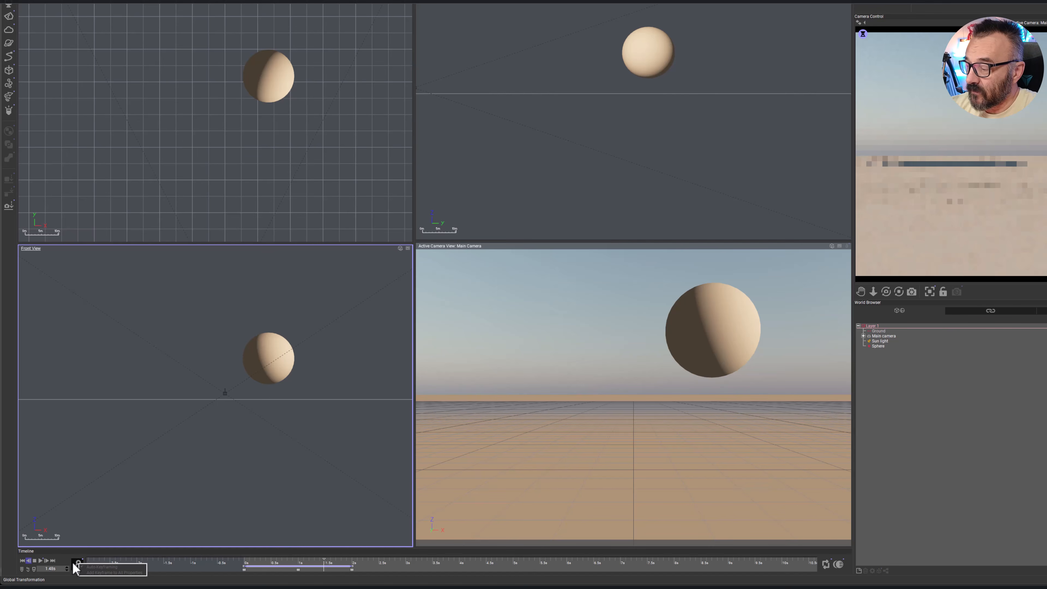
Return to 0 s, select the sphere and turn off Auto-Keyframing
{"action": "right_click", "coordinate": [78, 566]}
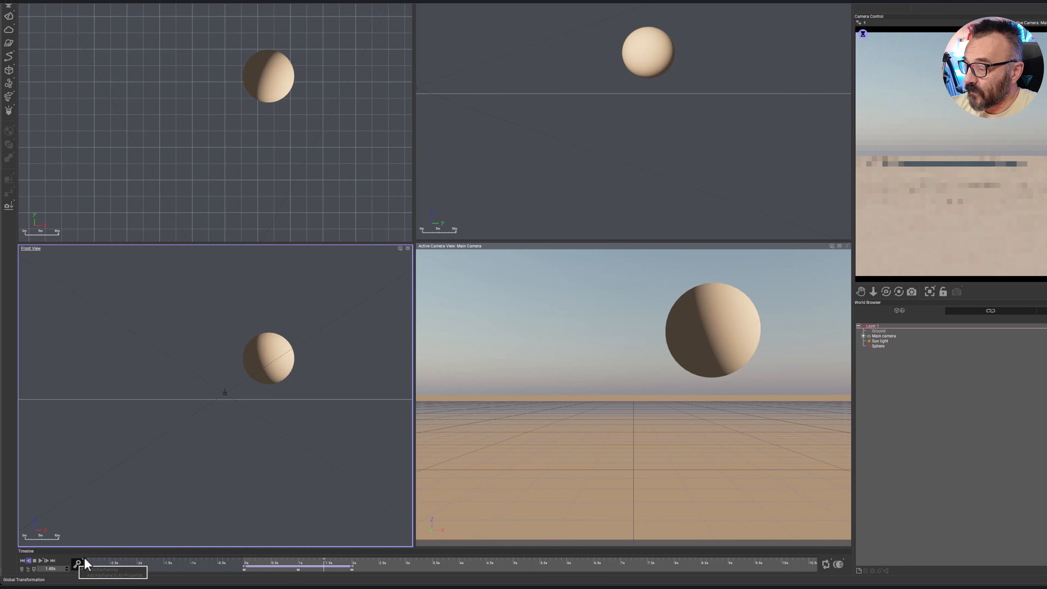
{"action": "left_click", "coordinate": [23, 561]}
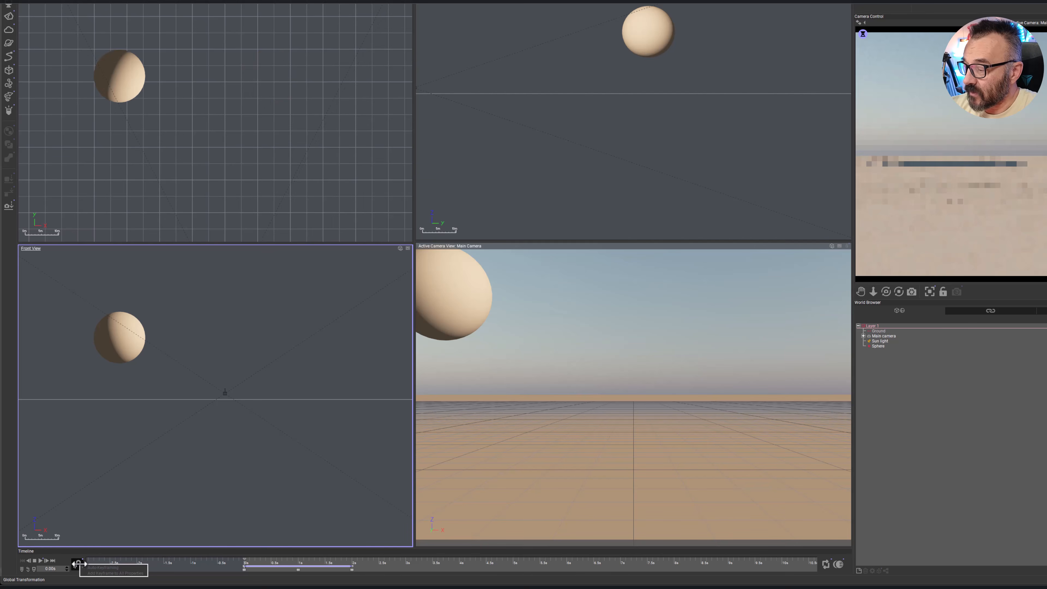
{"action": "right_click", "coordinate": [72, 565]}
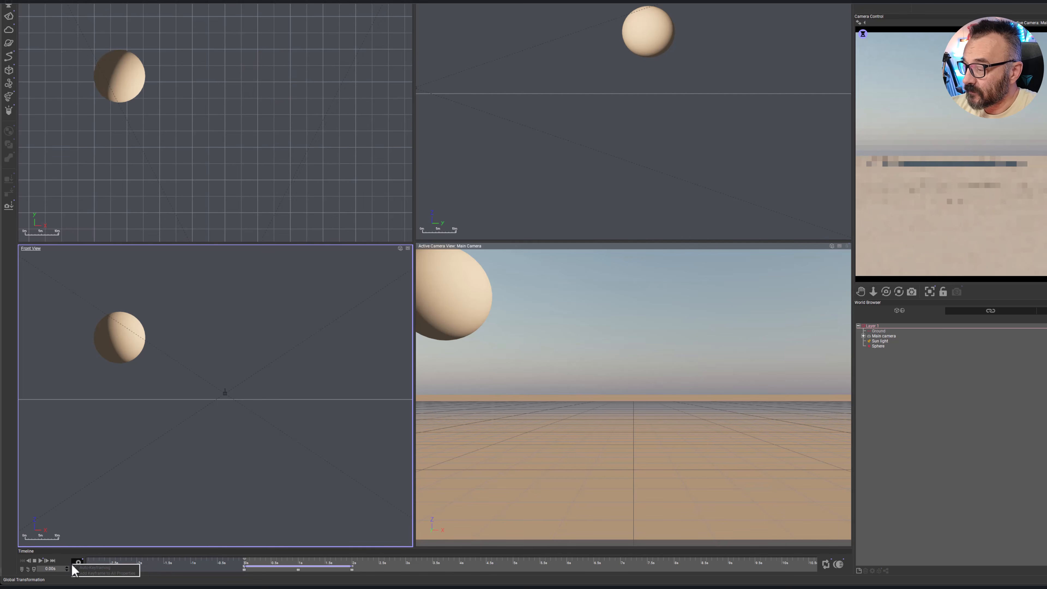
{"action": "left_click", "coordinate": [119, 337]}
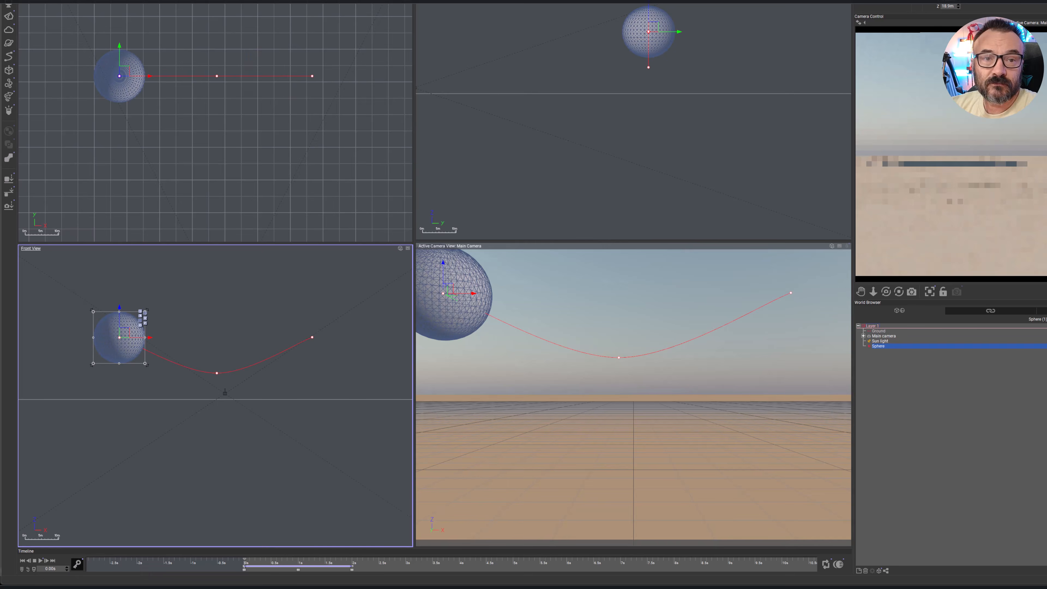
{"action": "right_click", "coordinate": [78, 564]}
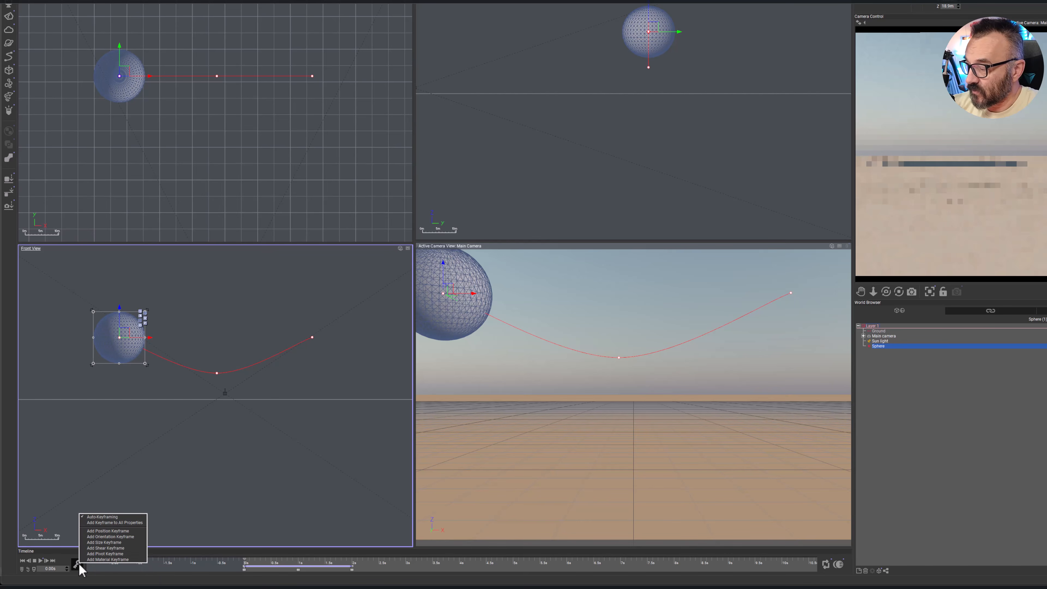
{"action": "left_click", "coordinate": [115, 520]}
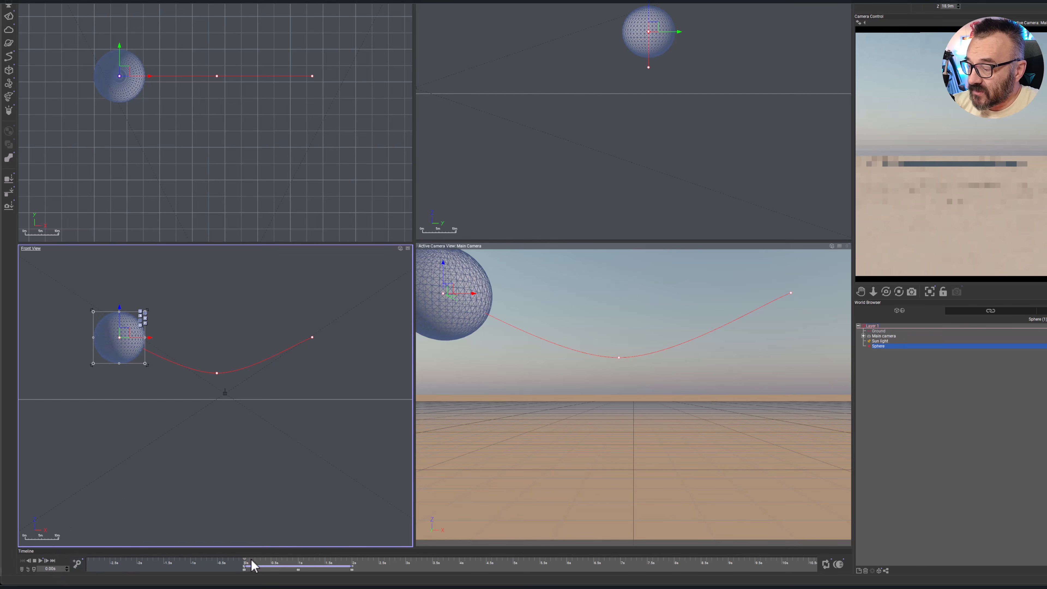
At the 1 s keyframe, try squashing the sphere from its top in the side view without adding a keyframe
{"action": "left_click_drag", "start_coordinate": [243, 565], "coordinate": [298, 562]}
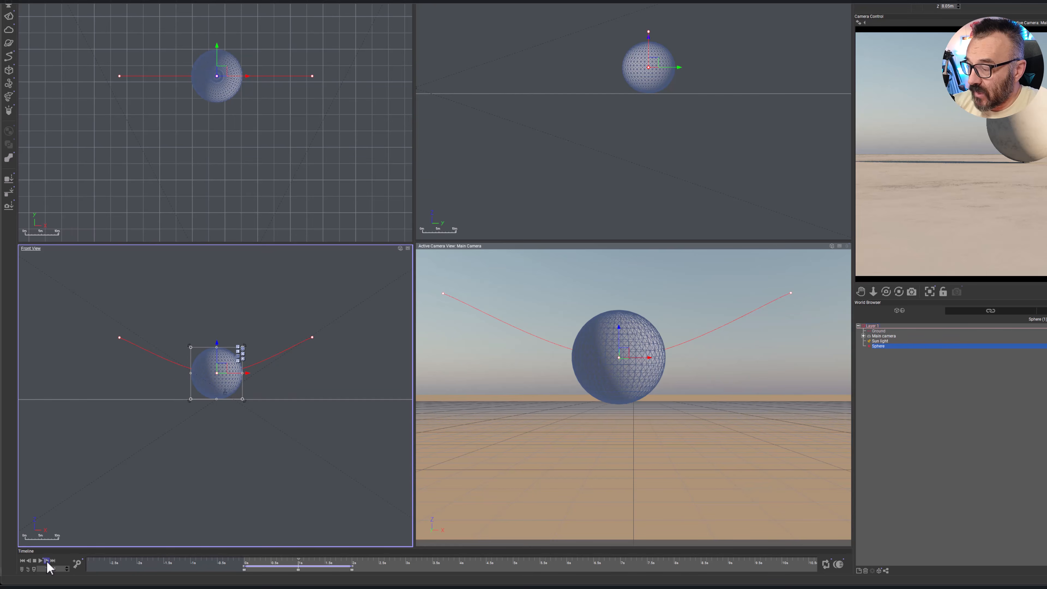
{"action": "left_click", "coordinate": [47, 561]}
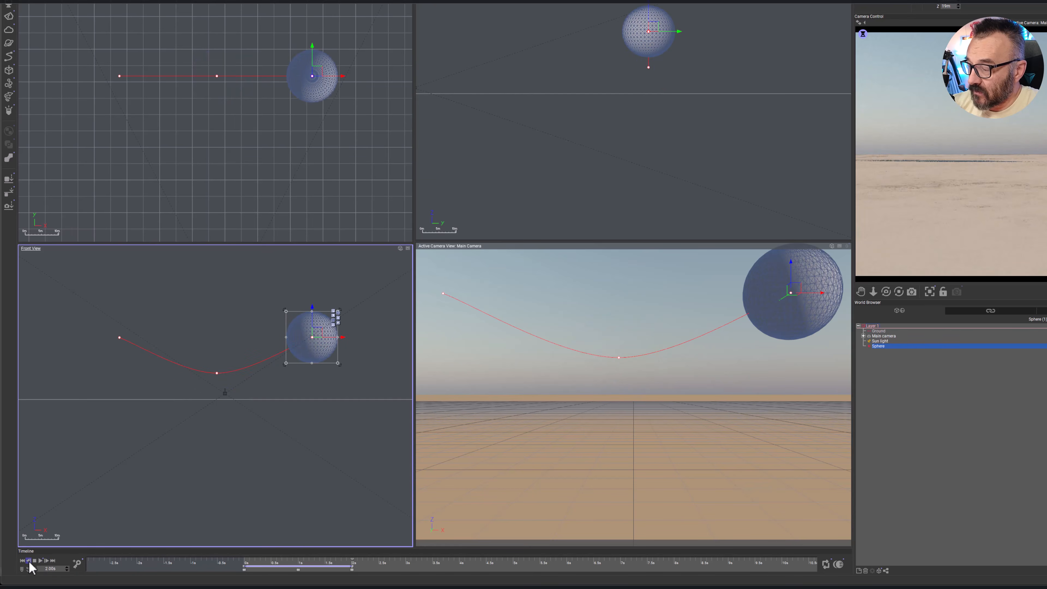
{"action": "left_click", "coordinate": [29, 562]}
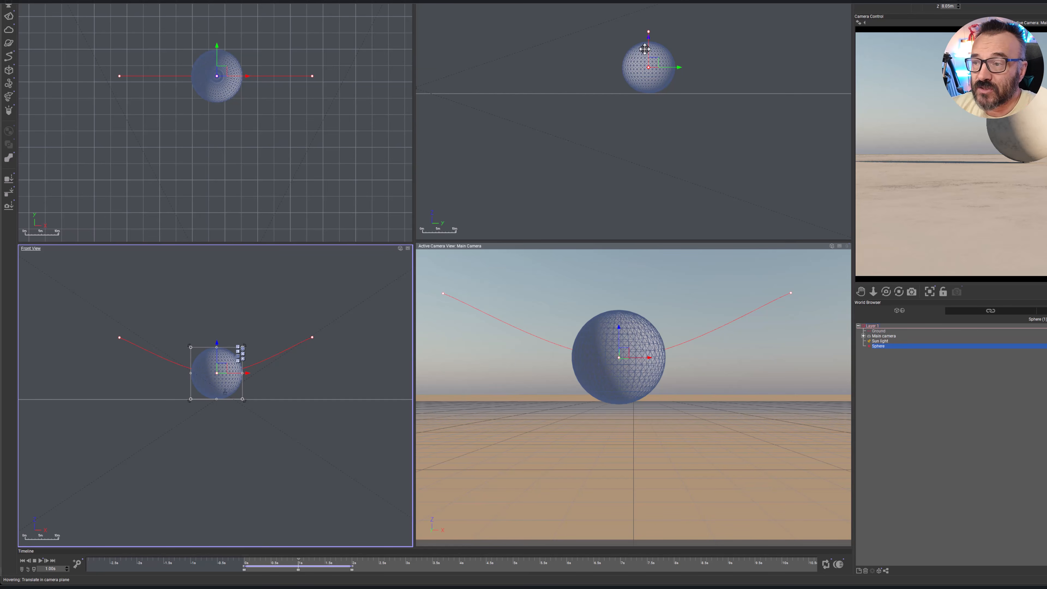
{"action": "scroll", "coordinate": [644, 46], "scroll_direction": "up", "scroll_amount": 6}
{"action": "left_click", "coordinate": [684, 43]}
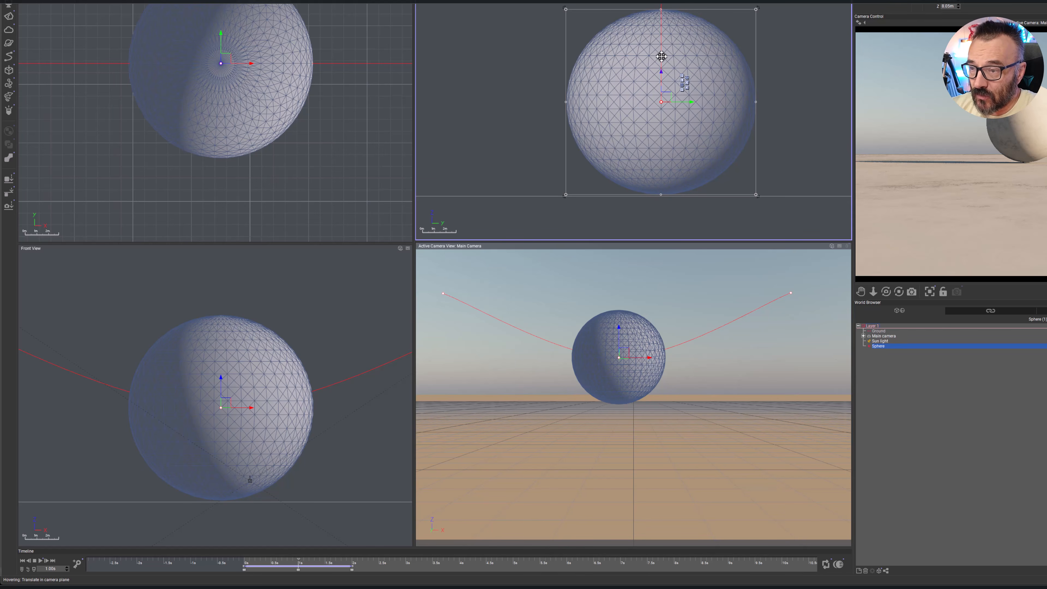
{"action": "left_click_drag", "start_coordinate": [661, 73], "coordinate": [662, 73]}
{"action": "left_click_drag", "start_coordinate": [661, 13], "coordinate": [649, 88]}
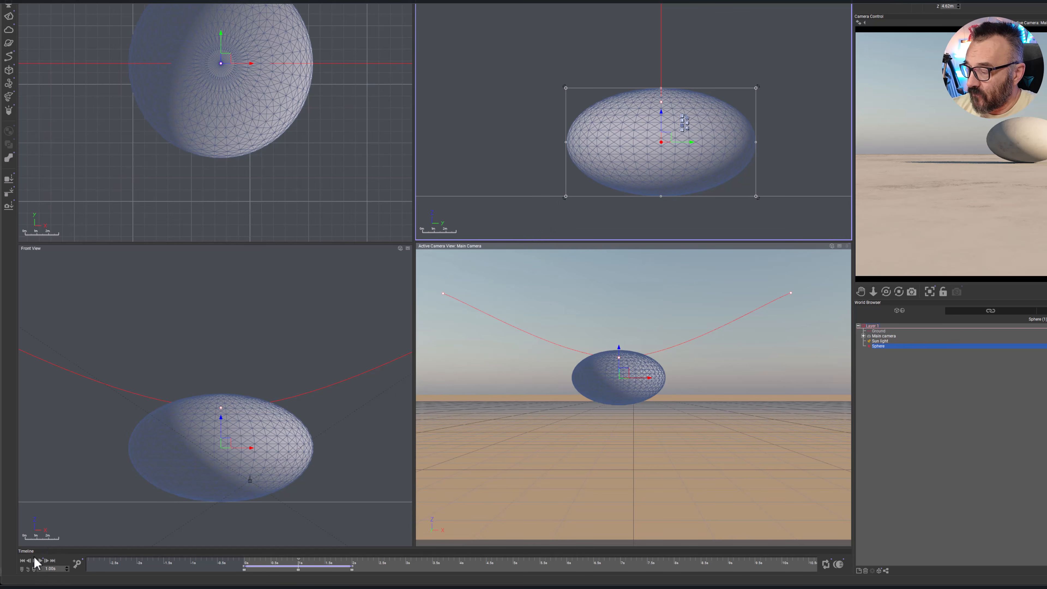
Play the animation from the start to check whether the unkeyed squash is kept
{"action": "left_click", "coordinate": [22, 561]}
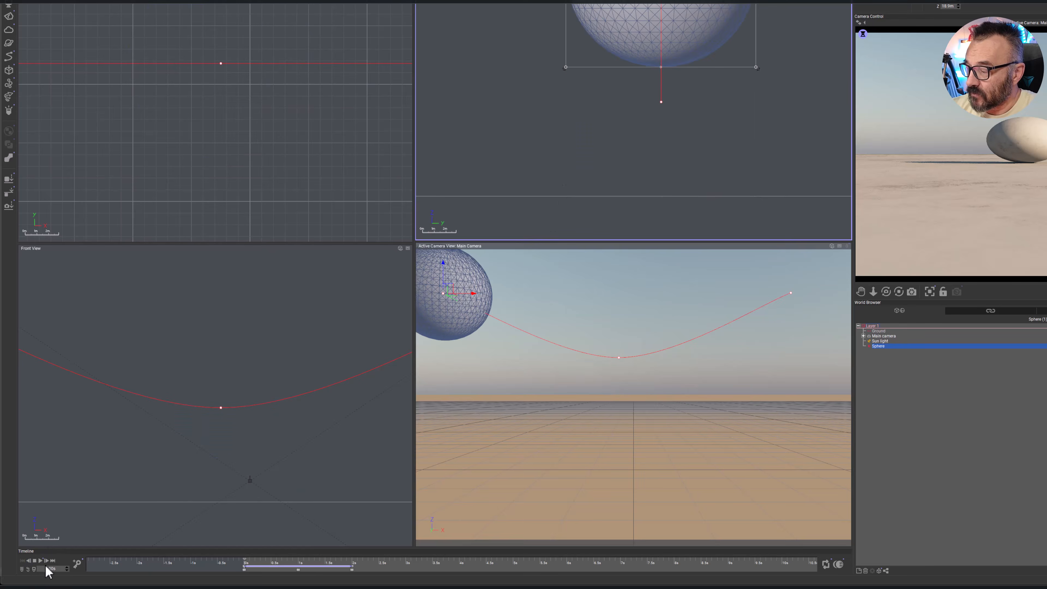
{"action": "left_click", "coordinate": [40, 562]}
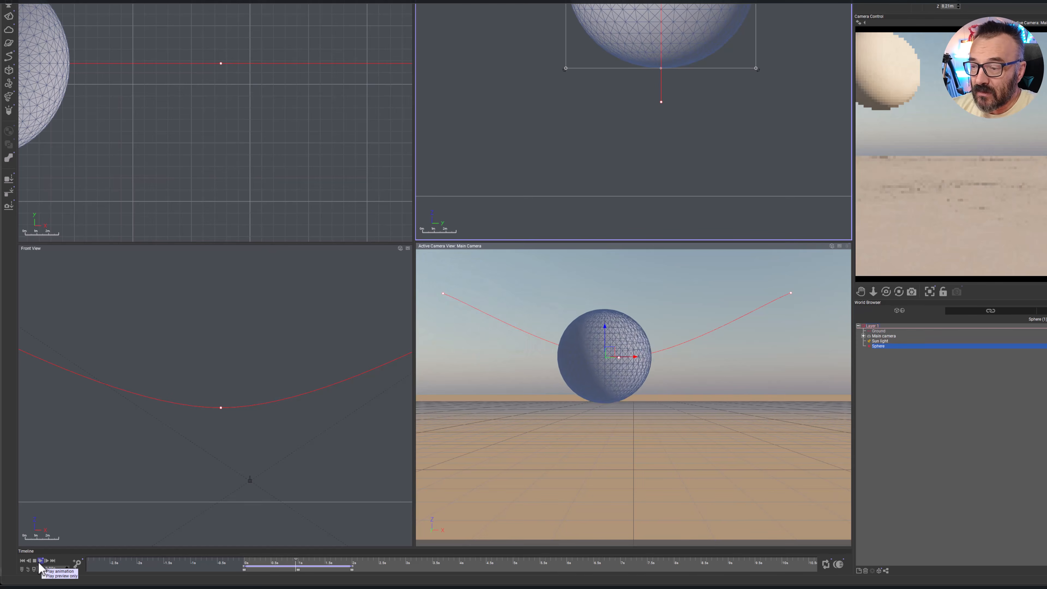
{"action": "left_click", "coordinate": [35, 562]}
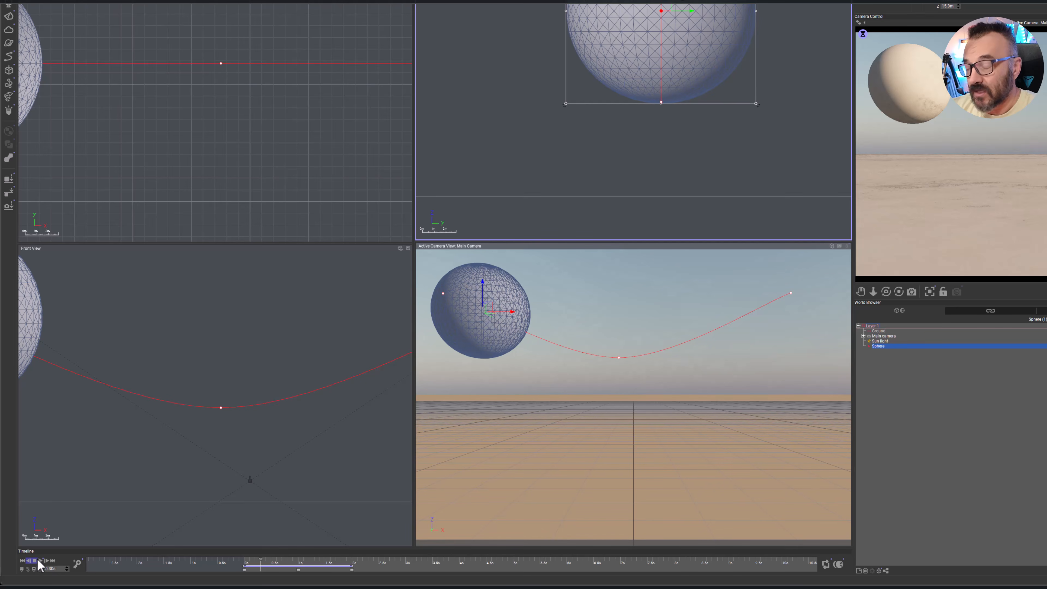
At 1 s, squash the sphere to about half its height from the top and add a keyframe to all properties
{"action": "left_click", "coordinate": [29, 561]}
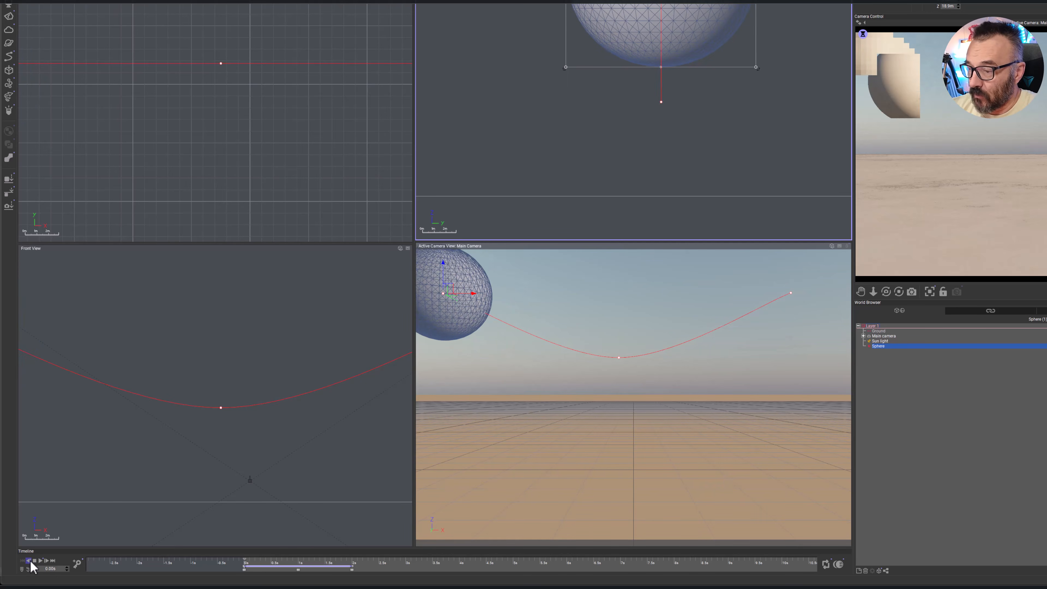
{"action": "left_click", "coordinate": [46, 561]}
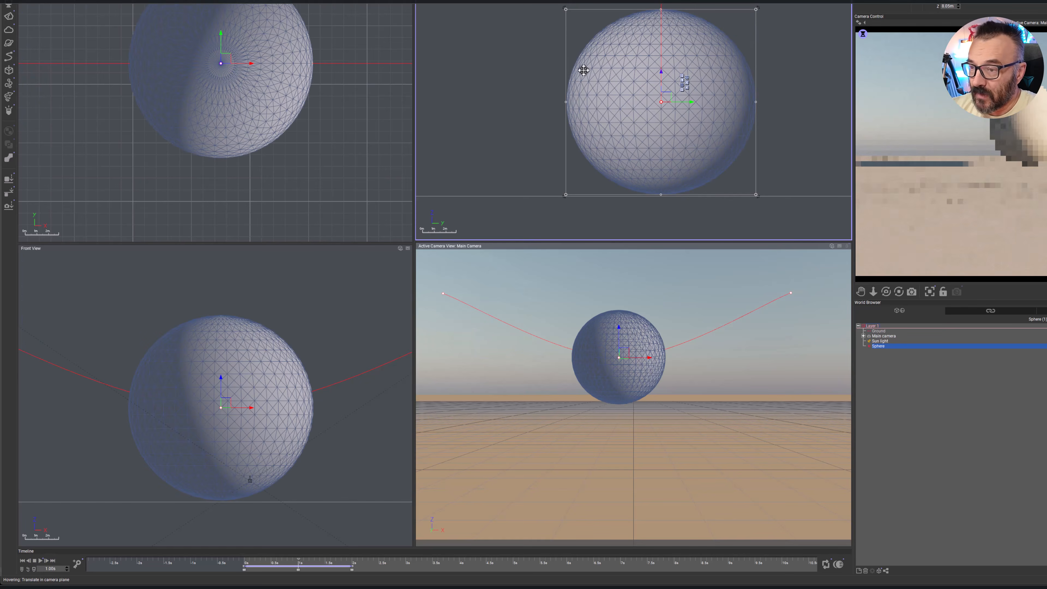
{"action": "left_click_drag", "start_coordinate": [659, 70], "coordinate": [660, 74]}
{"action": "left_click_drag", "start_coordinate": [661, 11], "coordinate": [660, 97]}
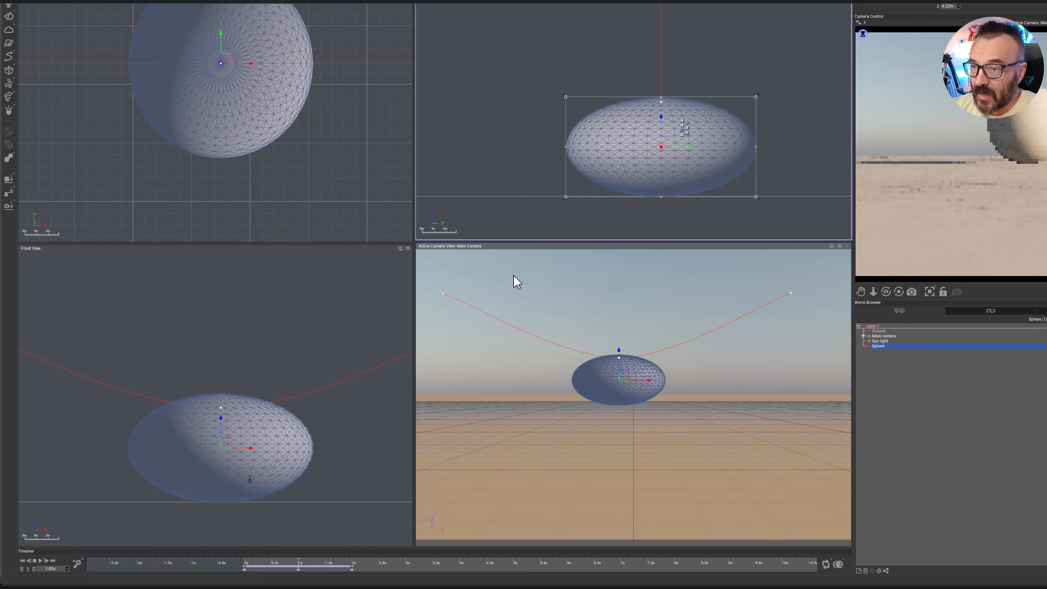
{"action": "left_click", "coordinate": [77, 564]}
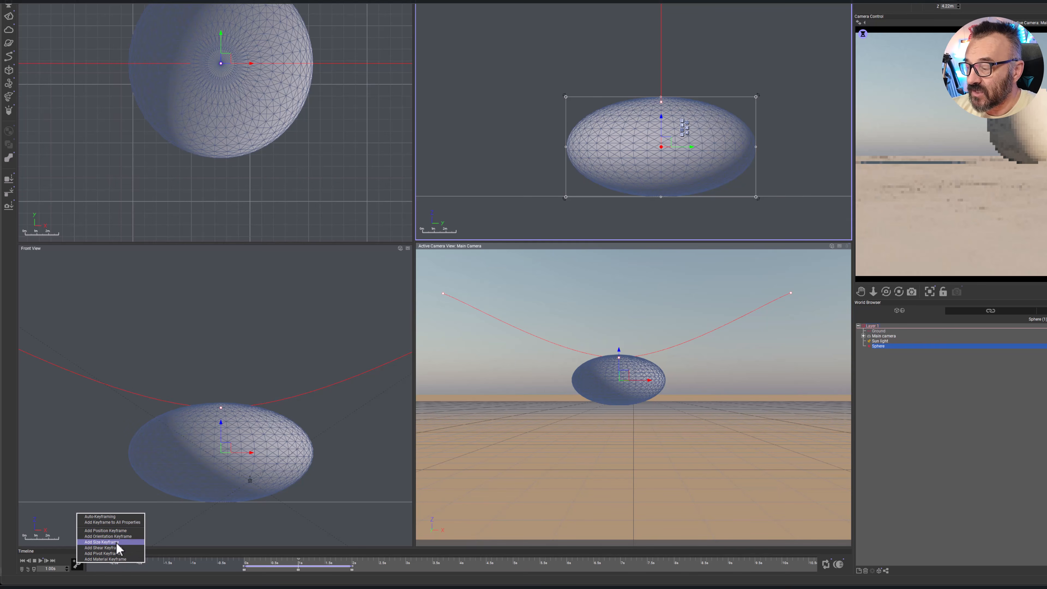
{"action": "left_click", "coordinate": [115, 522]}
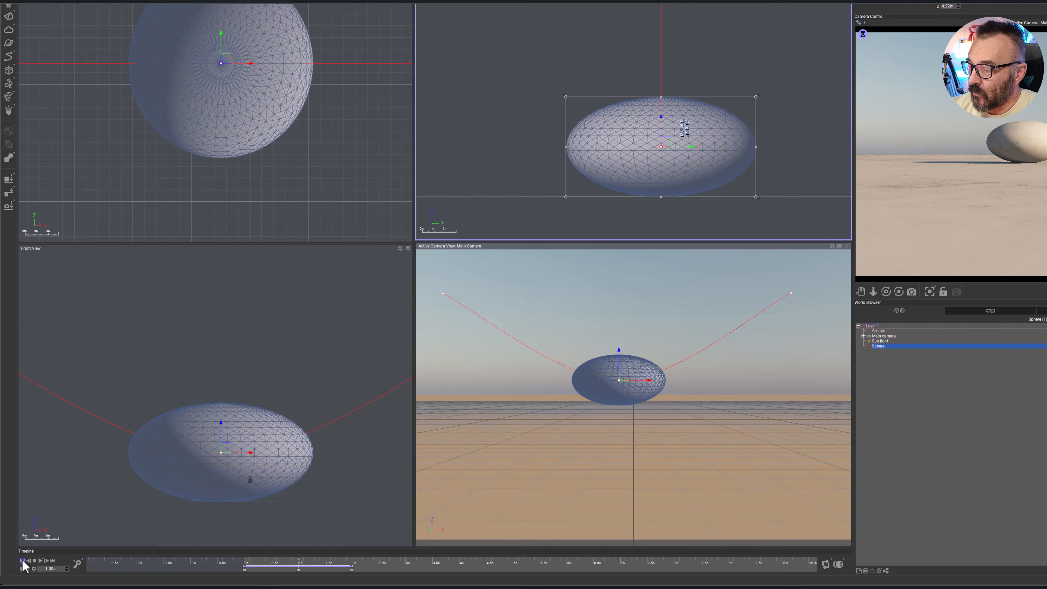
Play the animation from the start and scrub between about 0.75 s and 1 s to examine how the sphere squashes
{"action": "left_click", "coordinate": [23, 561]}
{"action": "left_click", "coordinate": [40, 560]}
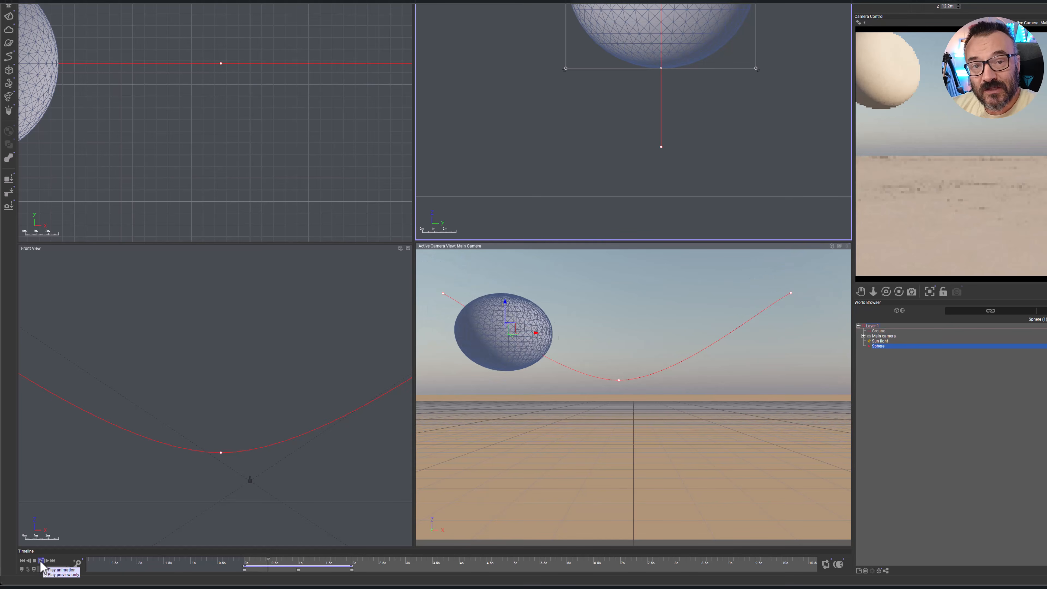
{"action": "left_click", "coordinate": [34, 561]}
{"action": "left_click_drag", "start_coordinate": [268, 561], "coordinate": [292, 560]}
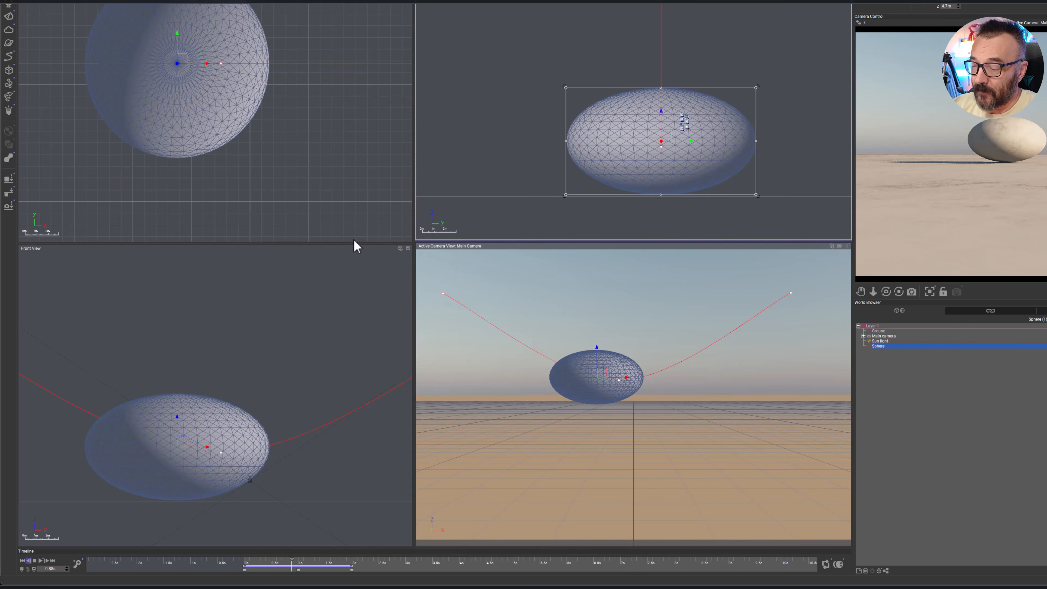
{"action": "mouse_move", "coordinate": [292, 559]}
{"action": "left_mouse_down"}
{"action": "mouse_move", "coordinate": [301, 556]}
{"action": "mouse_move", "coordinate": [246, 561]}
{"action": "mouse_move", "coordinate": [285, 562]}
{"action": "left_mouse_up"}
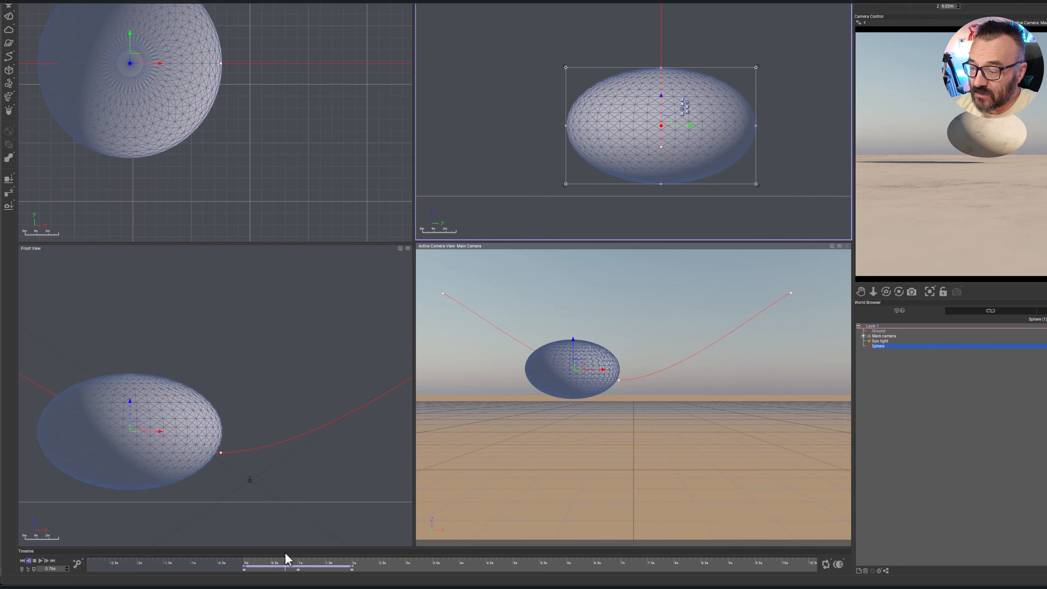
{"action": "left_click_drag", "start_coordinate": [285, 562], "coordinate": [297, 561]}
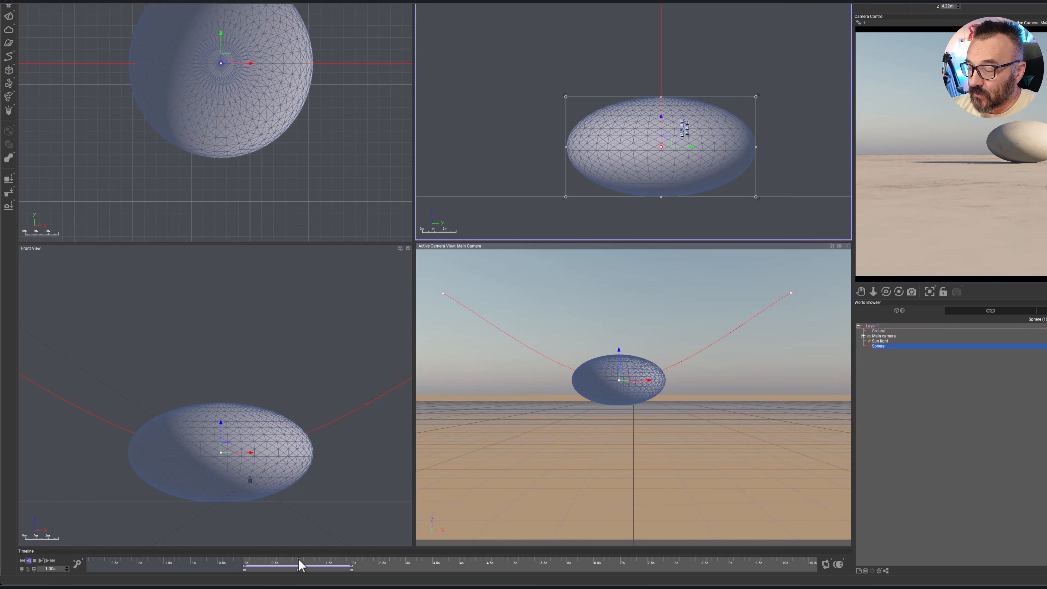
Just before 1 s, at about 0.96 s, stretch the sphere back to its round height and add a keyframe to all properties
{"action": "scroll", "coordinate": [322, 574], "scroll_direction": "up", "scroll_amount": 3}
{"action": "scroll", "coordinate": [322, 574], "scroll_direction": "up", "scroll_amount": 2}
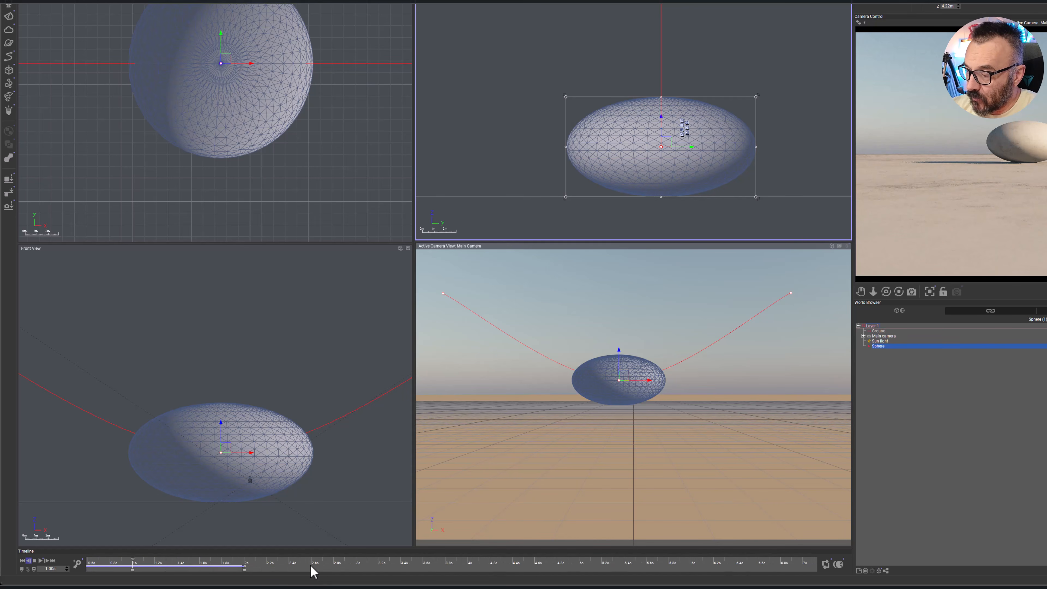
{"action": "middle_click_drag", "start_coordinate": [310, 566], "coordinate": [664, 557]}
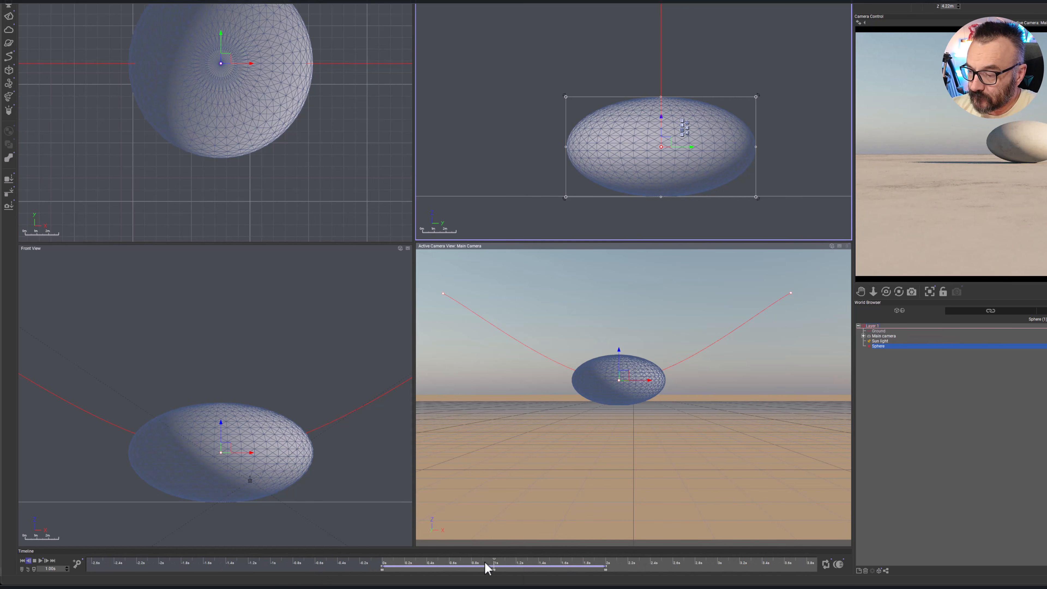
{"action": "left_click_drag", "start_coordinate": [494, 559], "coordinate": [493, 560]}
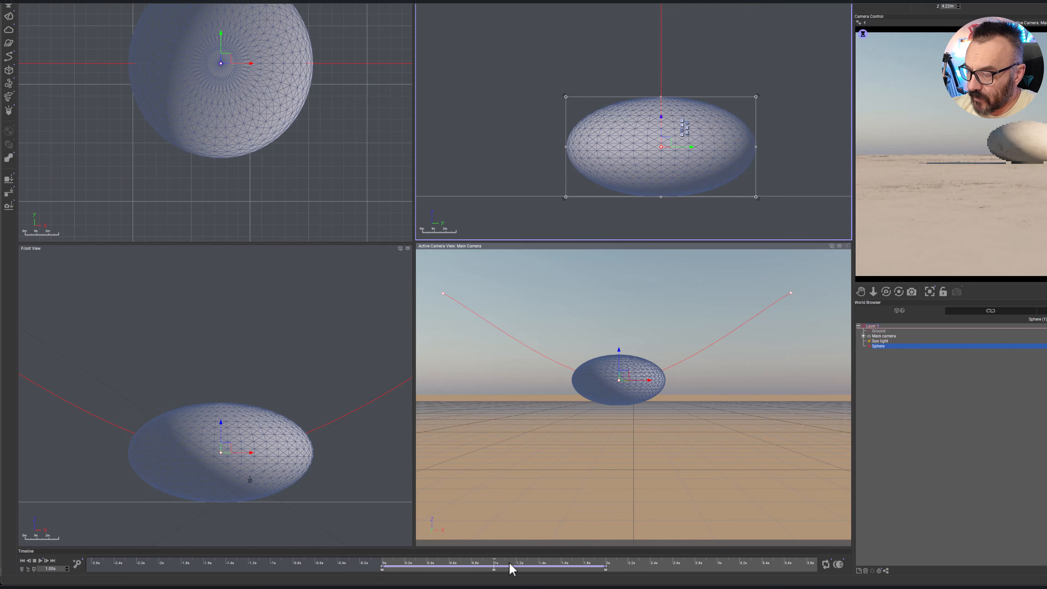
{"action": "left_click_drag", "start_coordinate": [493, 559], "coordinate": [490, 560]}
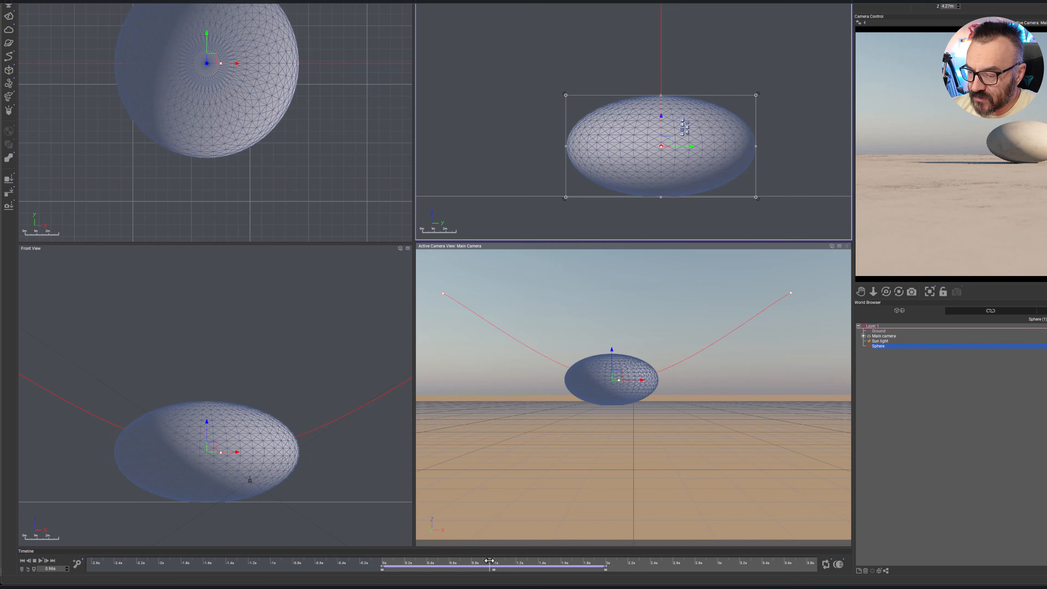
{"action": "left_click_drag", "start_coordinate": [661, 95], "coordinate": [653, 12]}
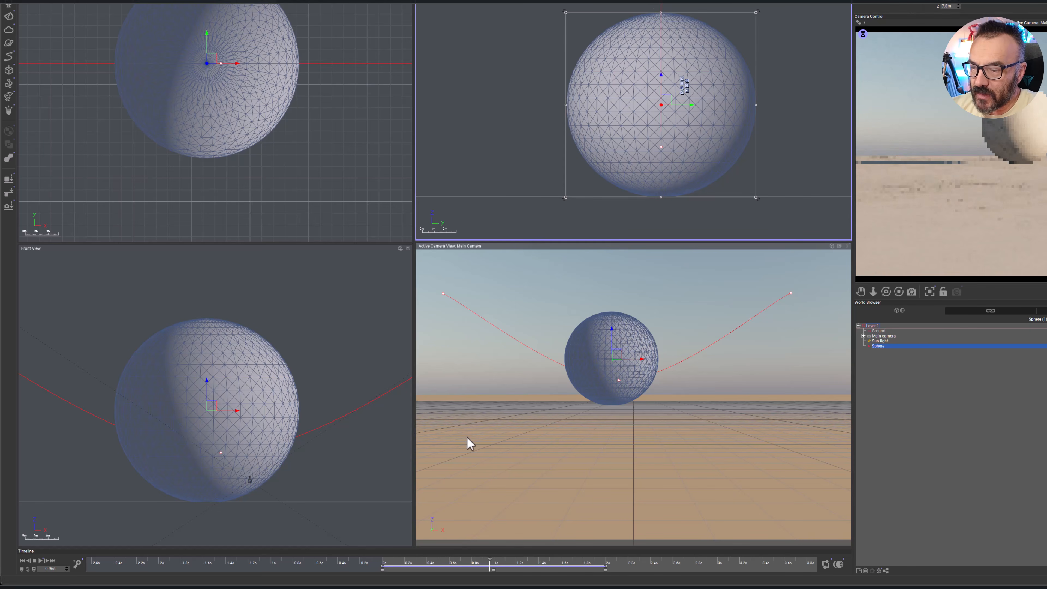
{"action": "left_click", "coordinate": [80, 568]}
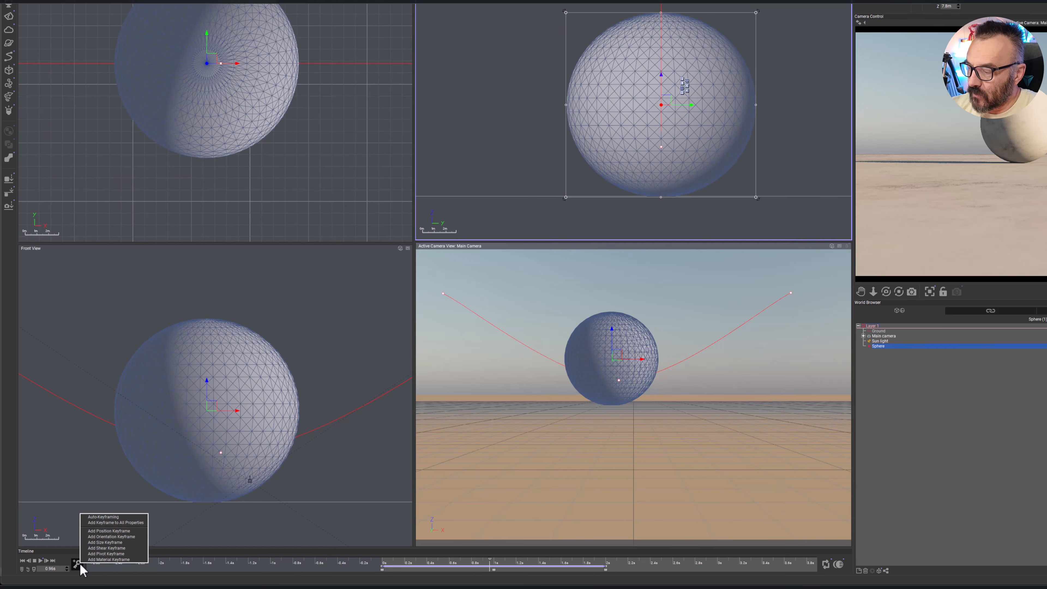
{"action": "left_click", "coordinate": [94, 525]}
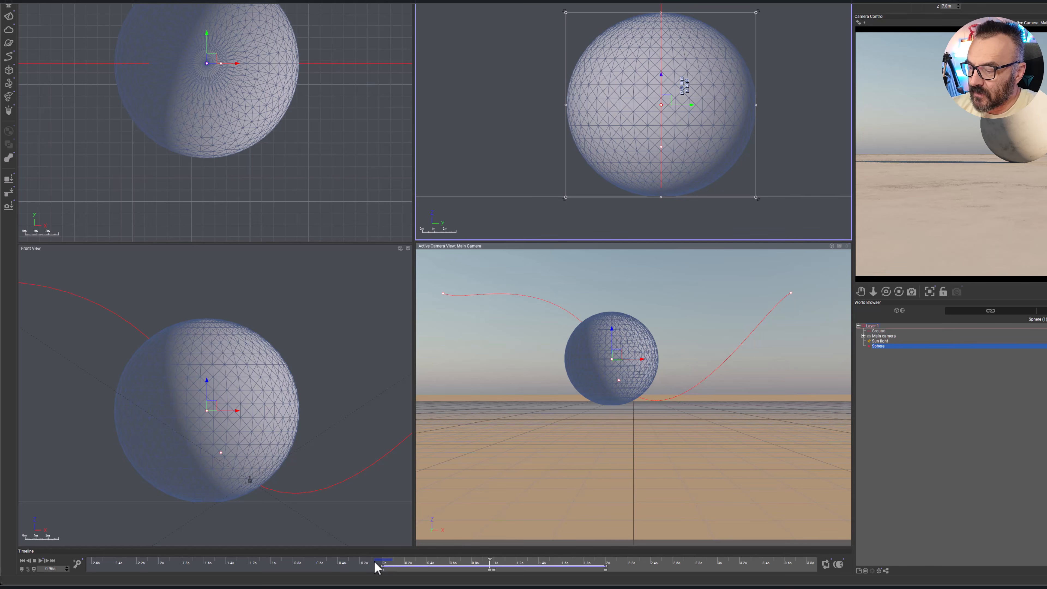
Play the animation from the start to check the sphere's shape, and stop it at about 1.66 s
{"action": "left_click", "coordinate": [22, 560]}
{"action": "left_click", "coordinate": [40, 561]}
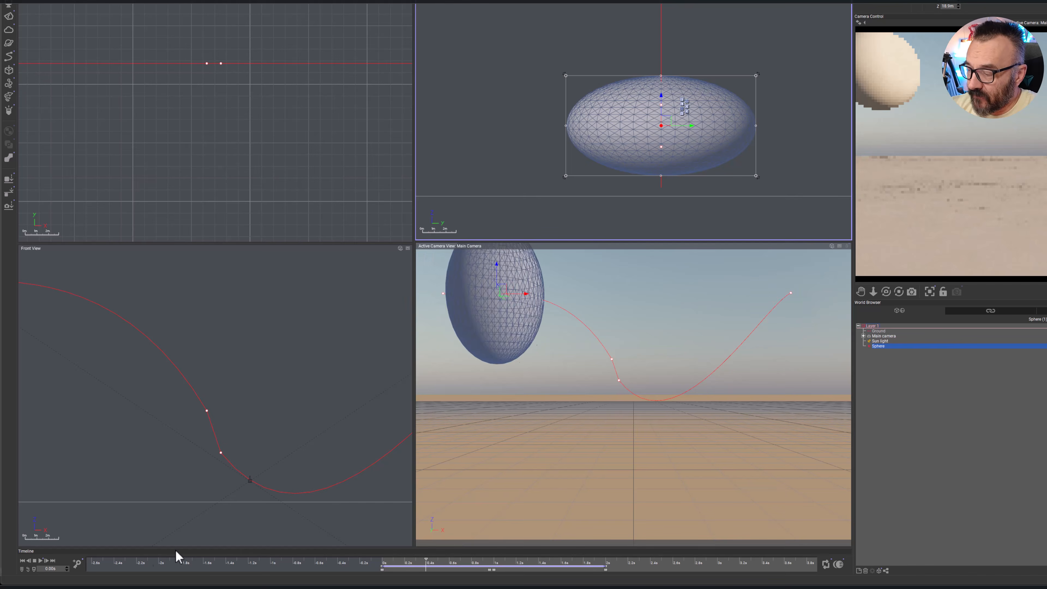
{"action": "left_click", "coordinate": [35, 561]}
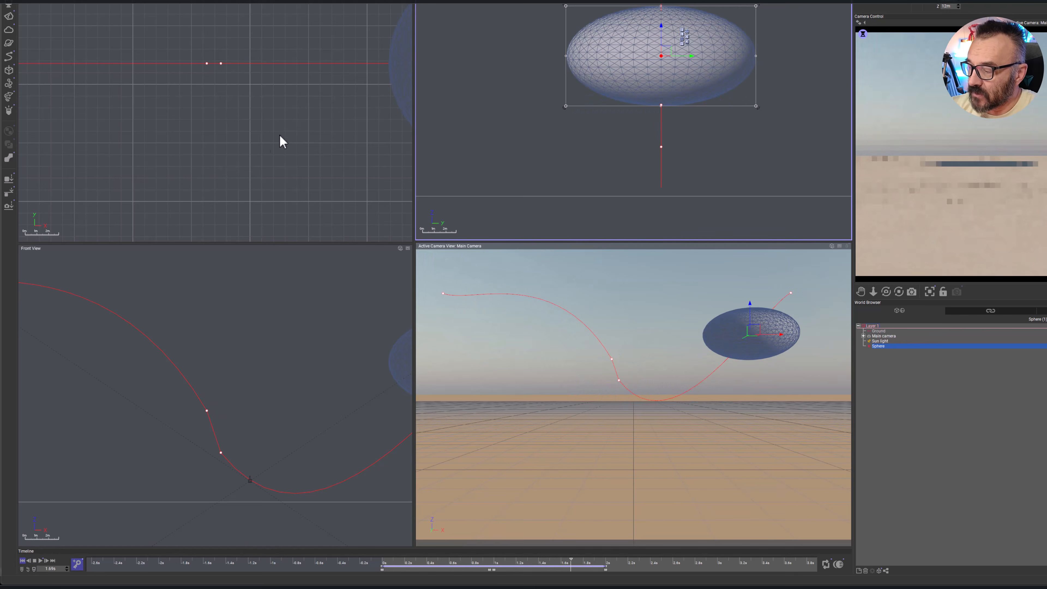
In the front view, raise the tangent of the first motion-path keyframe so the sphere's path arcs upward at its start
{"action": "middle_click_drag", "start_coordinate": [242, 125], "coordinate": [280, 113]}
{"action": "middle_click_drag", "start_coordinate": [195, 337], "coordinate": [278, 322]}
{"action": "scroll", "coordinate": [281, 326], "scroll_direction": "down", "scroll_amount": 4}
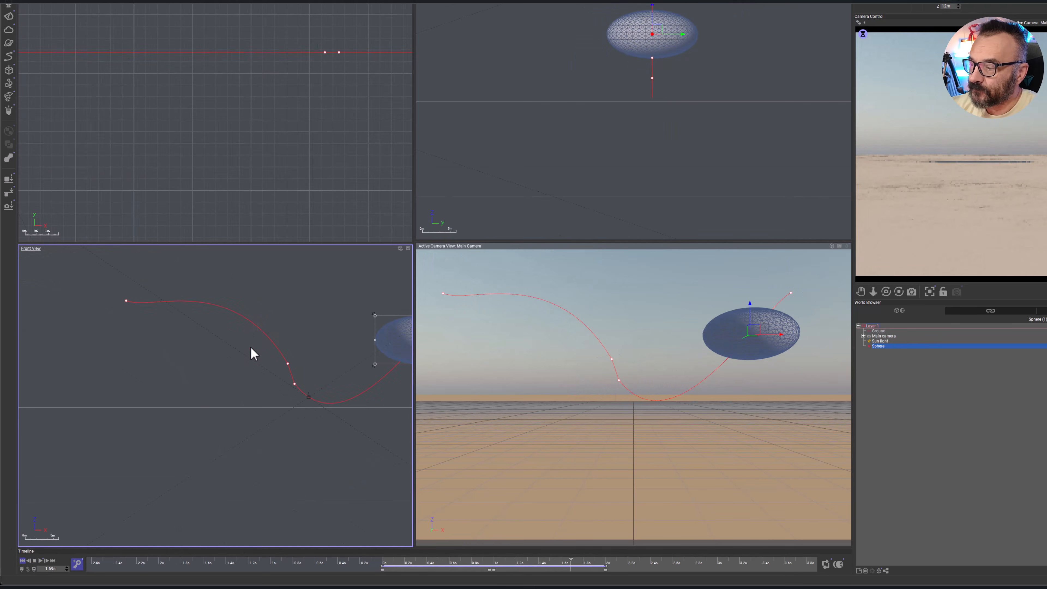
{"action": "middle_click_drag", "start_coordinate": [315, 281], "coordinate": [279, 293]}
{"action": "middle_click_drag", "start_coordinate": [100, 313], "coordinate": [96, 314]}
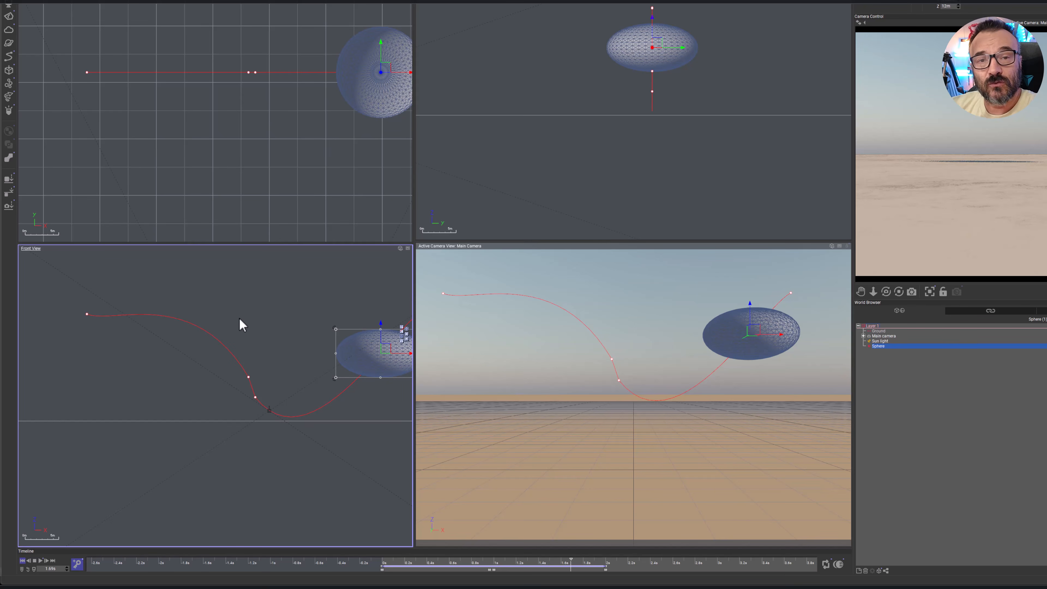
{"action": "left_click", "coordinate": [87, 316]}
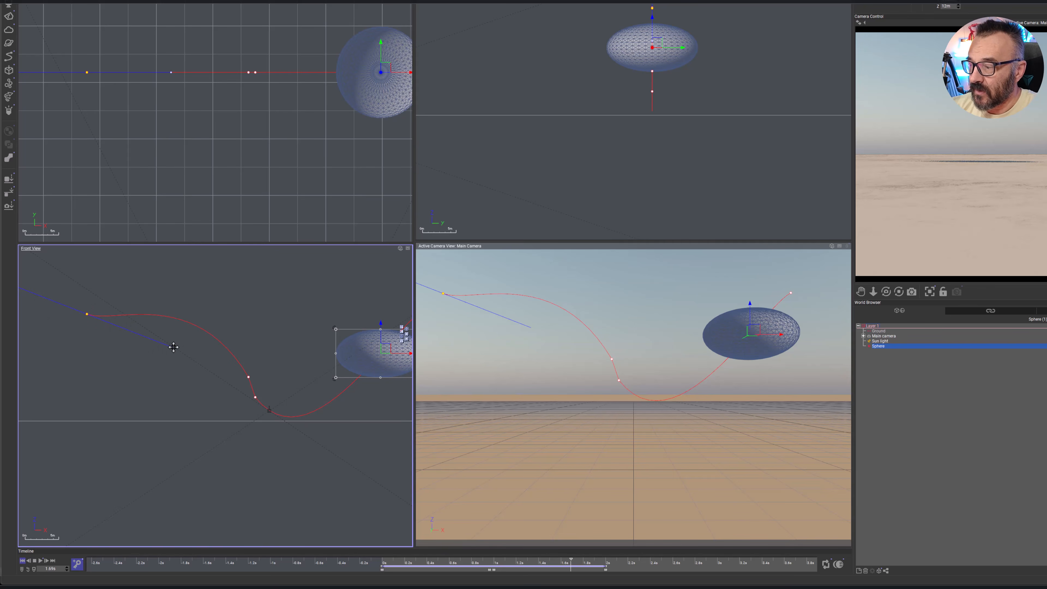
{"action": "left_click_drag", "start_coordinate": [171, 347], "coordinate": [171, 301]}
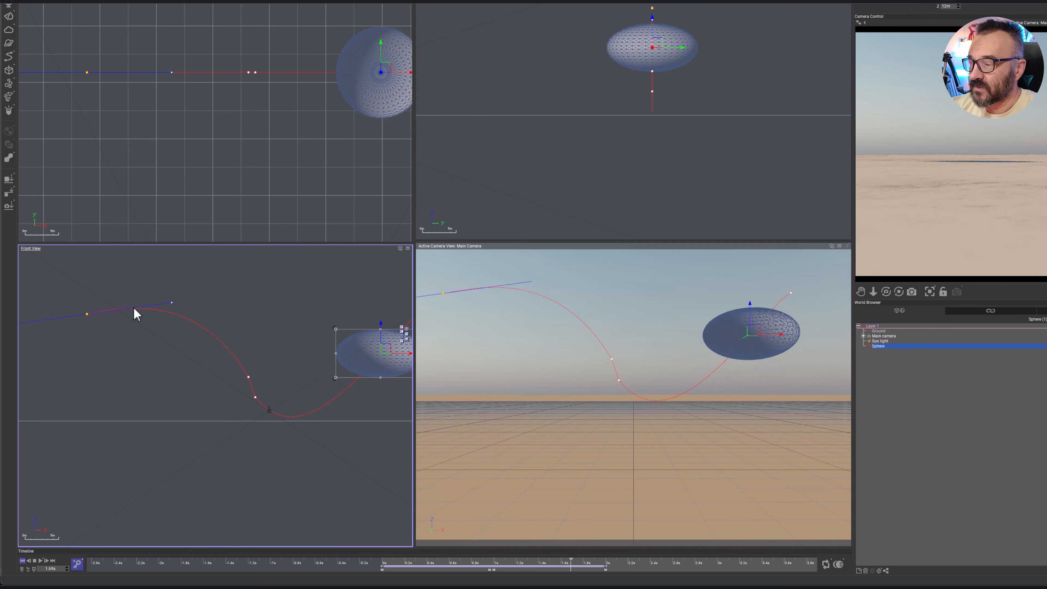
Shorten the tangent handles of the 0.96 s motion-path keyframe in the front view
{"action": "left_click", "coordinate": [249, 377]}
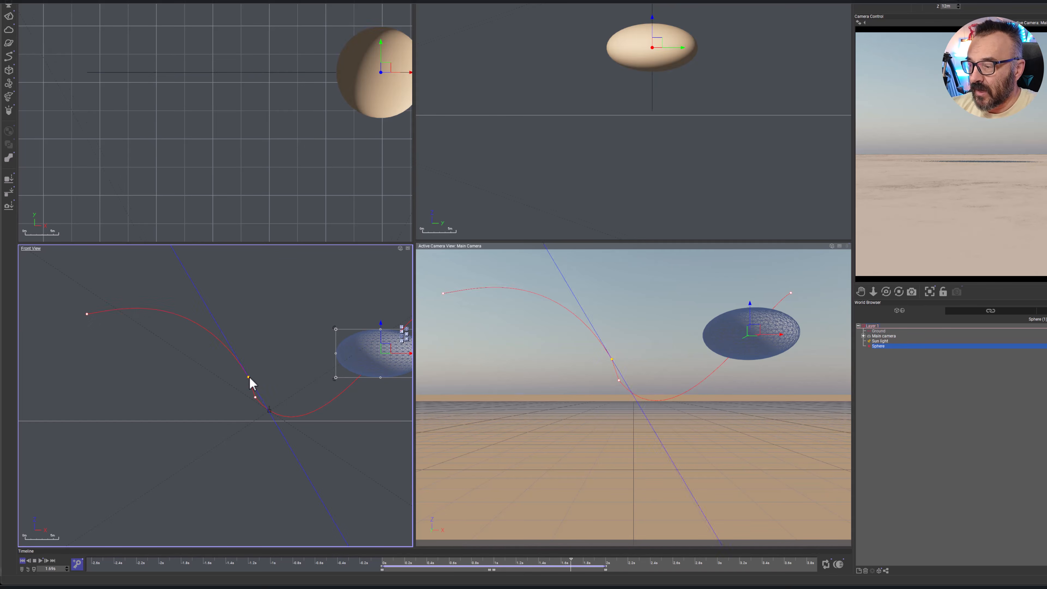
{"action": "scroll", "coordinate": [285, 443], "scroll_direction": "down", "scroll_amount": 5}
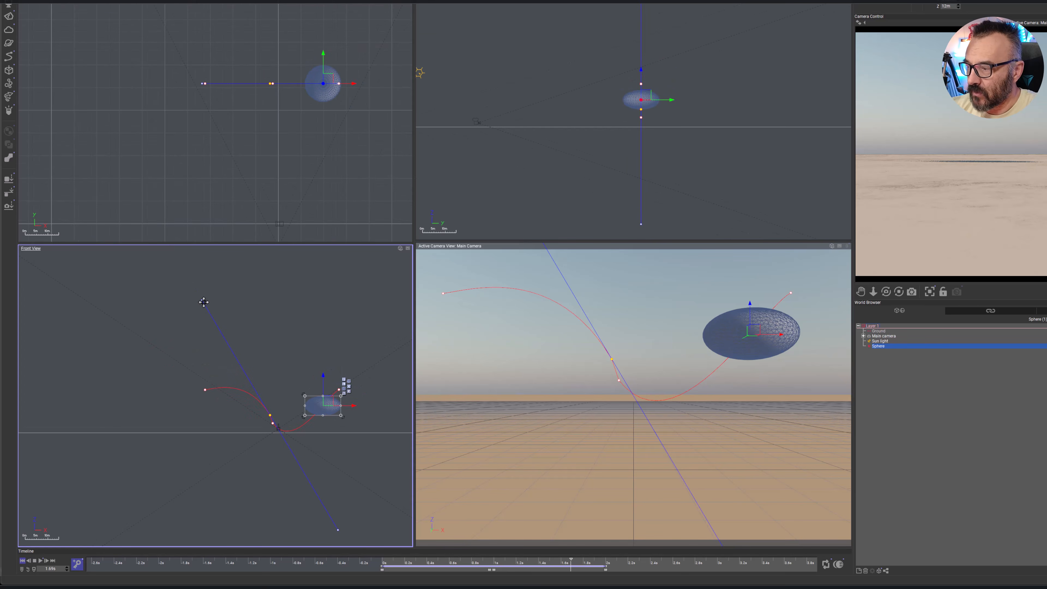
{"action": "left_click_drag", "start_coordinate": [202, 302], "coordinate": [223, 328]}
{"action": "left_click_drag", "start_coordinate": [252, 386], "coordinate": [274, 433]}
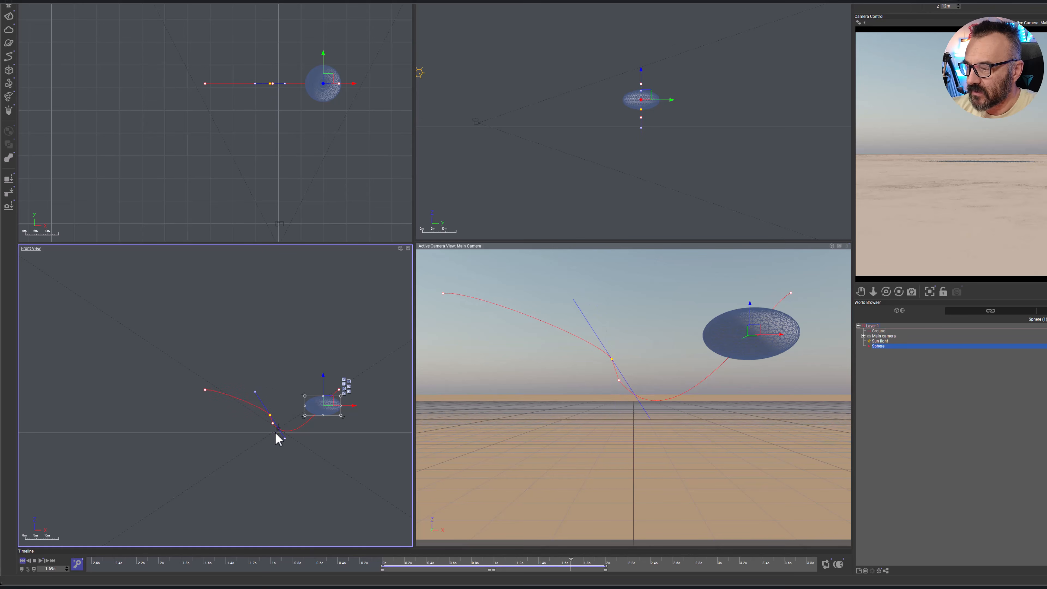
{"action": "scroll", "coordinate": [274, 432], "scroll_direction": "up", "scroll_amount": 5}
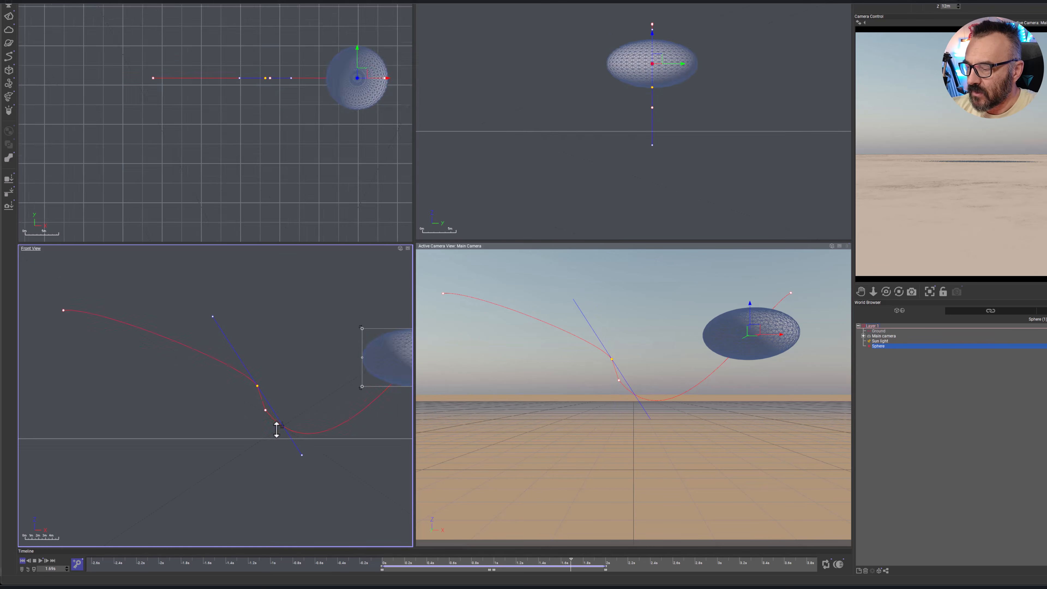
Try to select the 0.96 s motion-path keyframe in the front view again, and reselect the sphere
{"action": "left_click", "coordinate": [311, 464]}
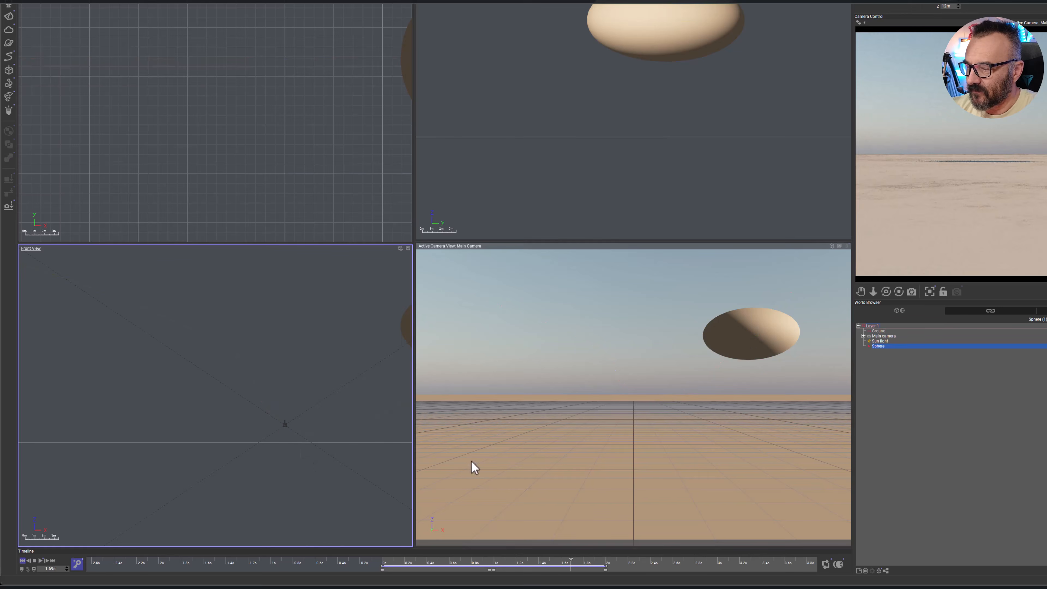
{"action": "left_click", "coordinate": [773, 336]}
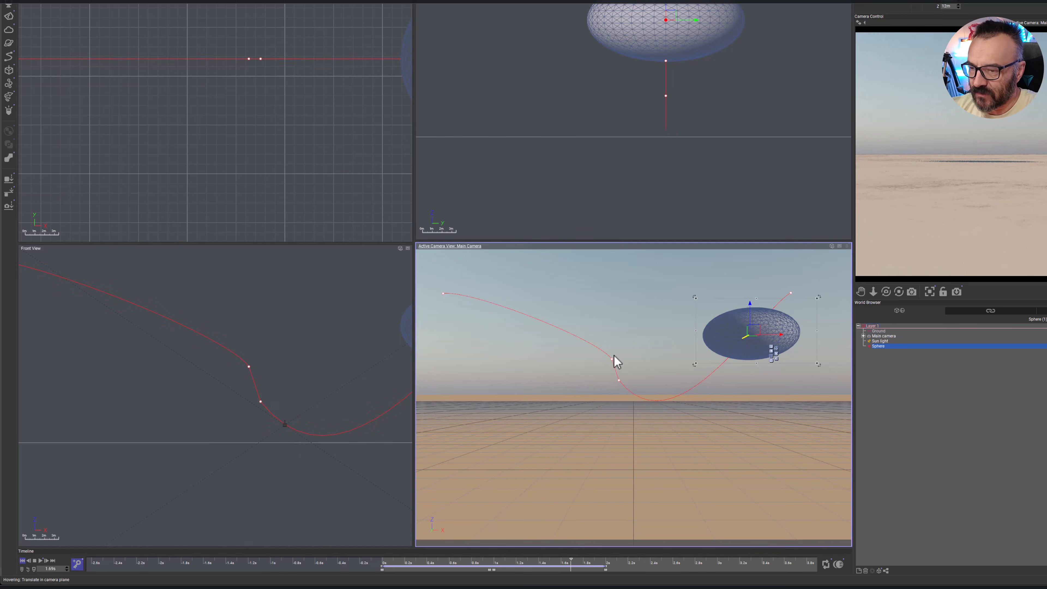
{"action": "left_click", "coordinate": [249, 371]}
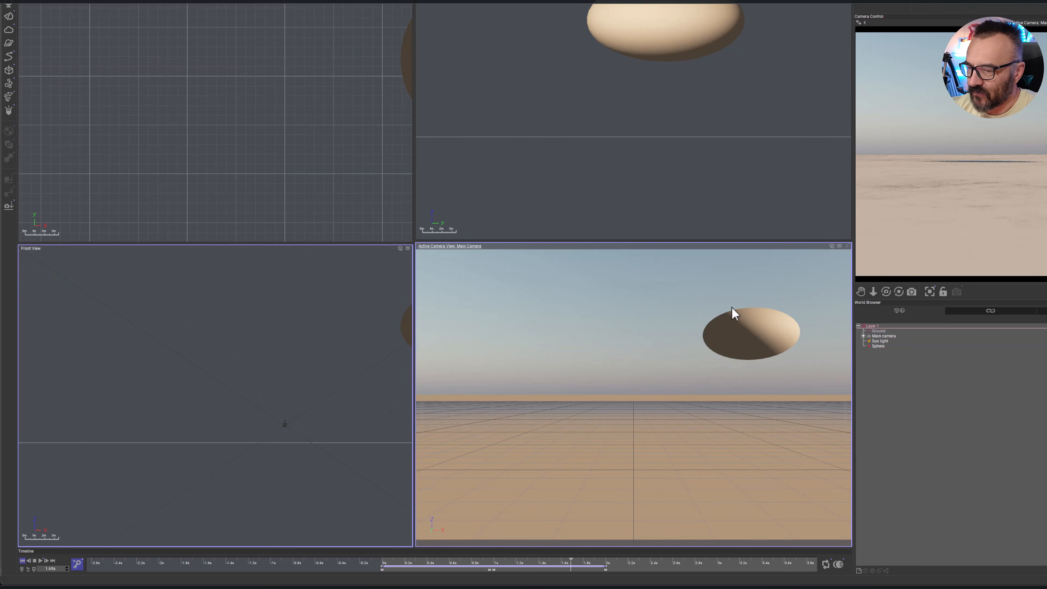
{"action": "left_click", "coordinate": [730, 333]}
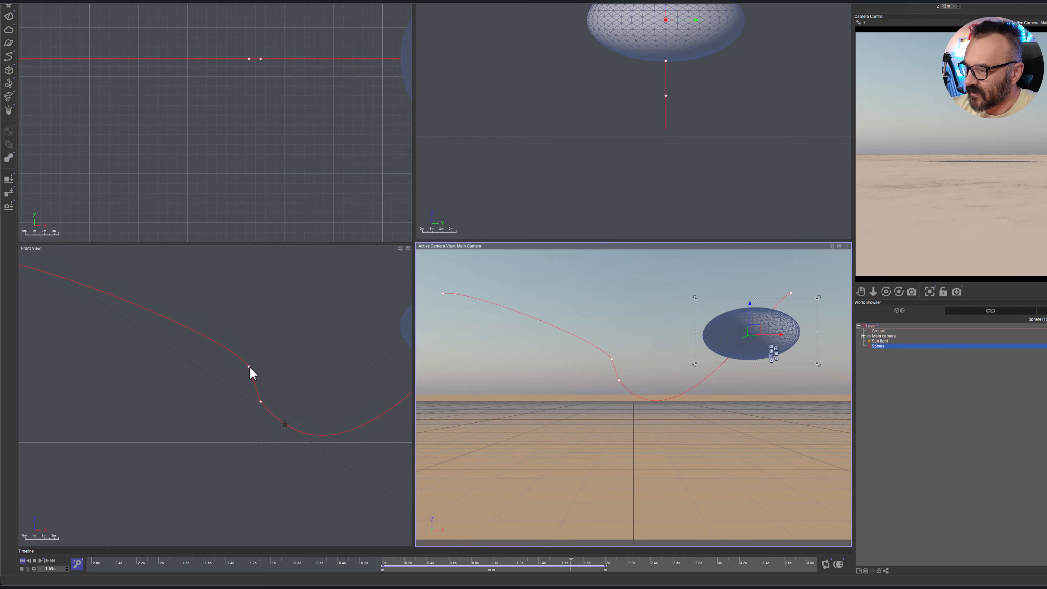
{"action": "left_click", "coordinate": [249, 367]}
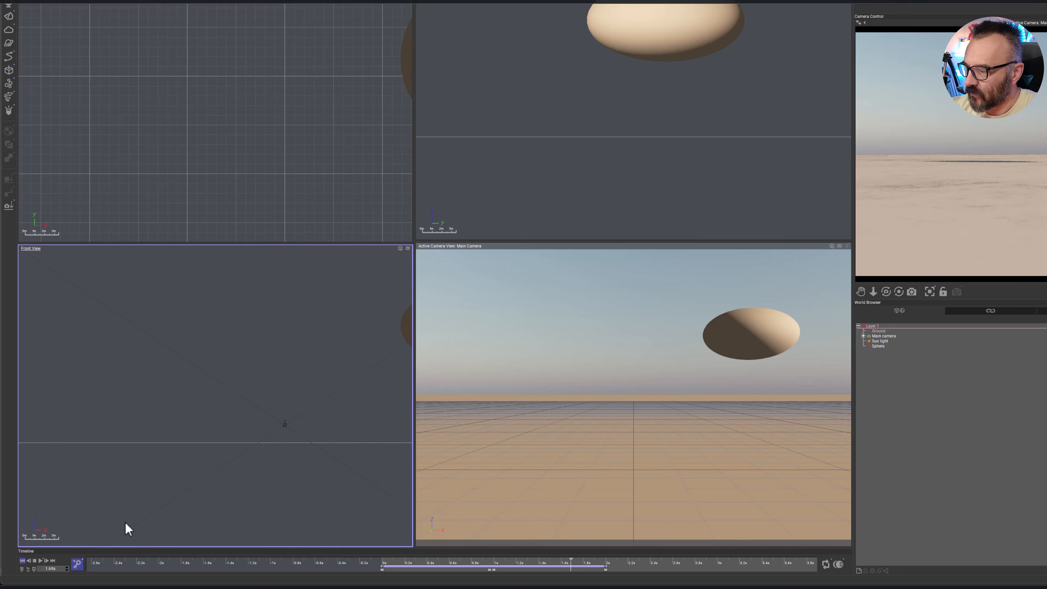
{"action": "left_click", "coordinate": [755, 332]}
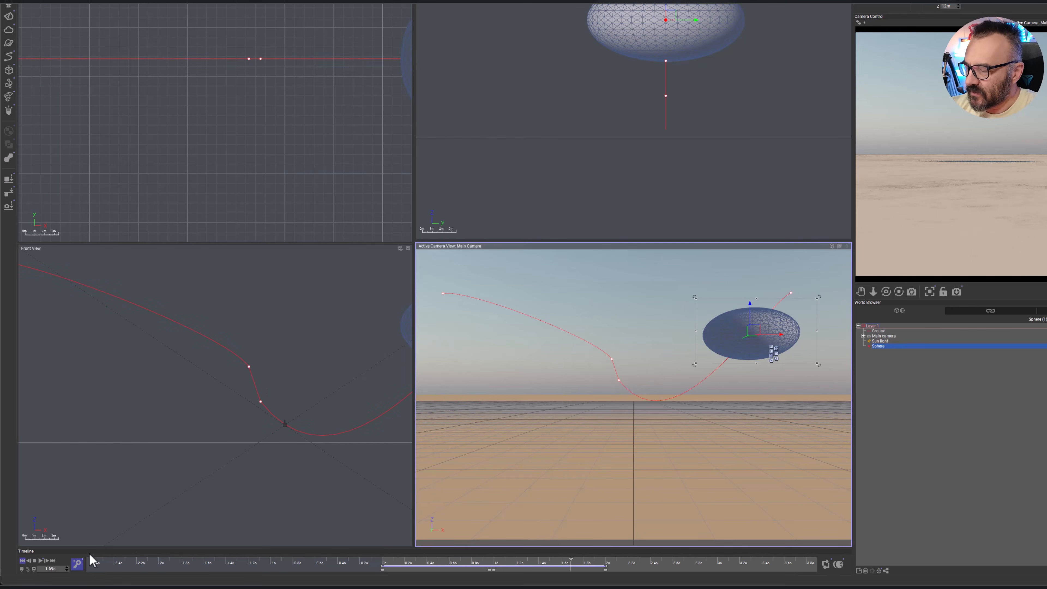
Show the timeline's property tracks, curve graph and preview thumbnails, and scrub the animation back to 0.32 s
{"action": "left_click", "coordinate": [23, 570]}
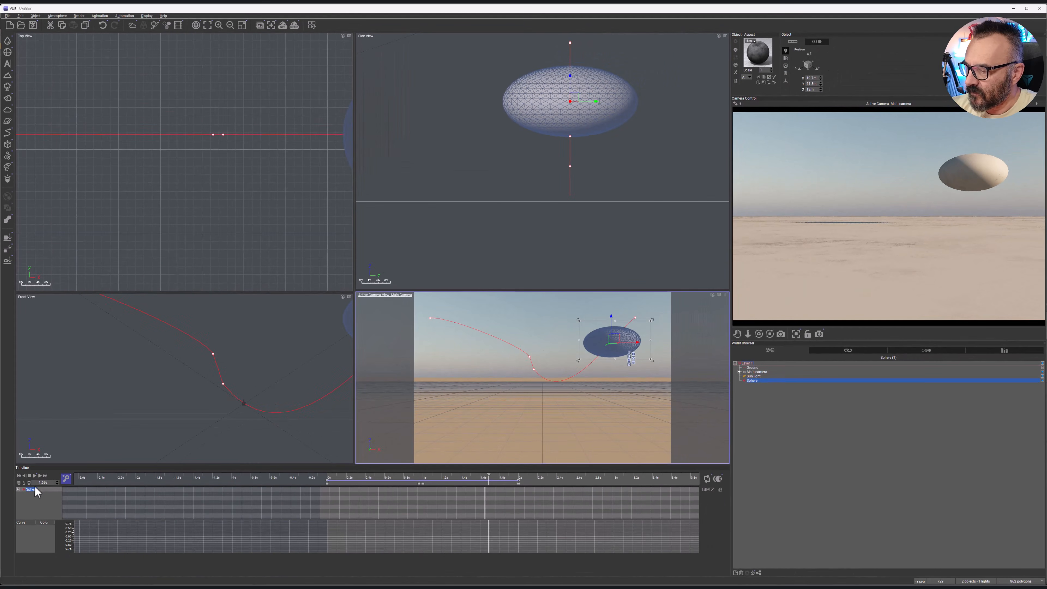
{"action": "left_click", "coordinate": [29, 483]}
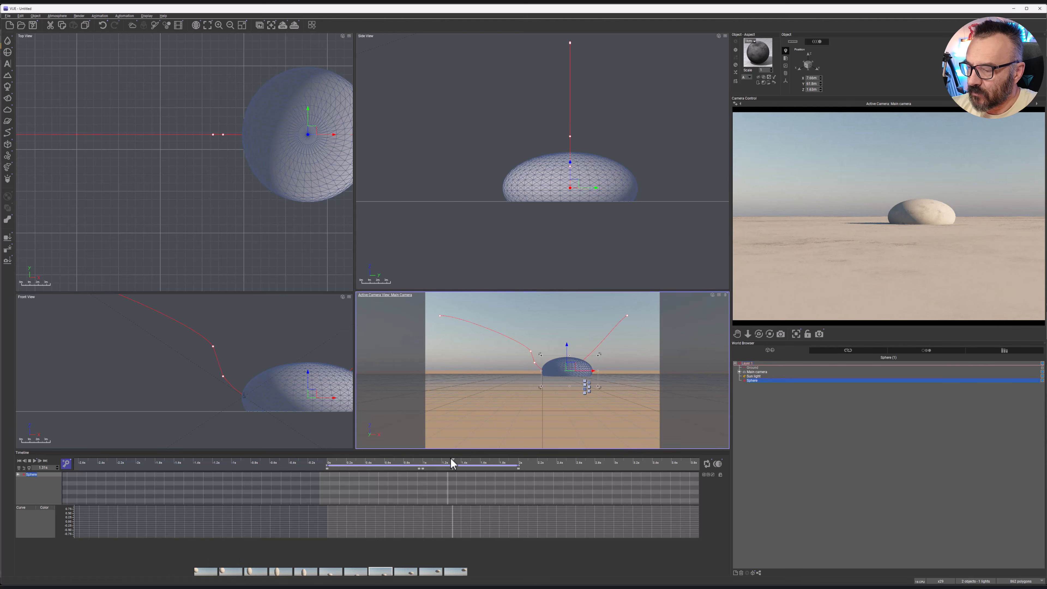
{"action": "left_click_drag", "start_coordinate": [454, 465], "coordinate": [358, 469]}
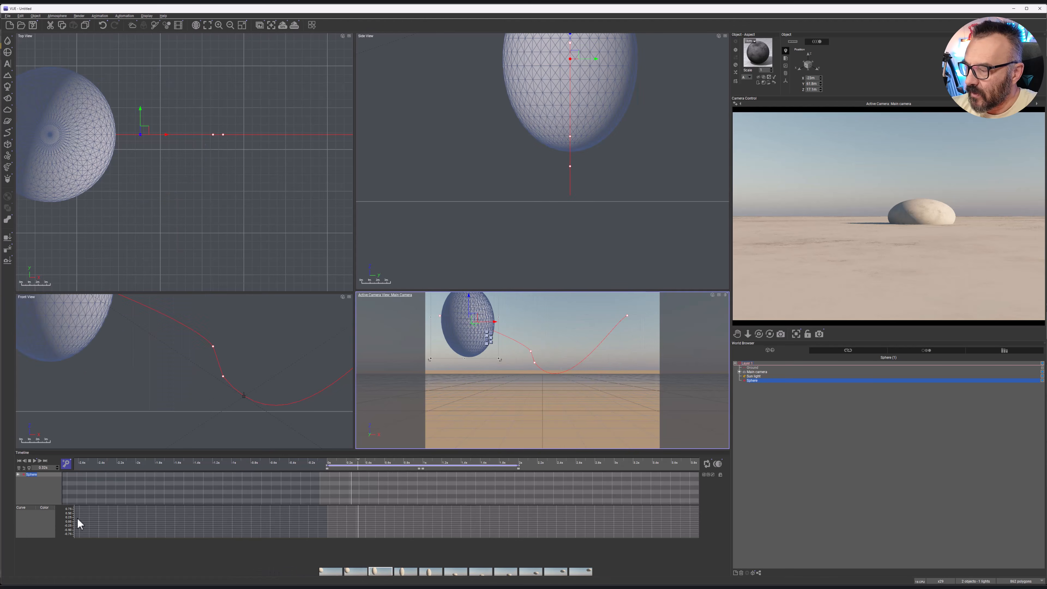
Expand the sphere's property tracks and its Size track, and enlarge the timeline area
{"action": "left_click", "coordinate": [18, 474]}
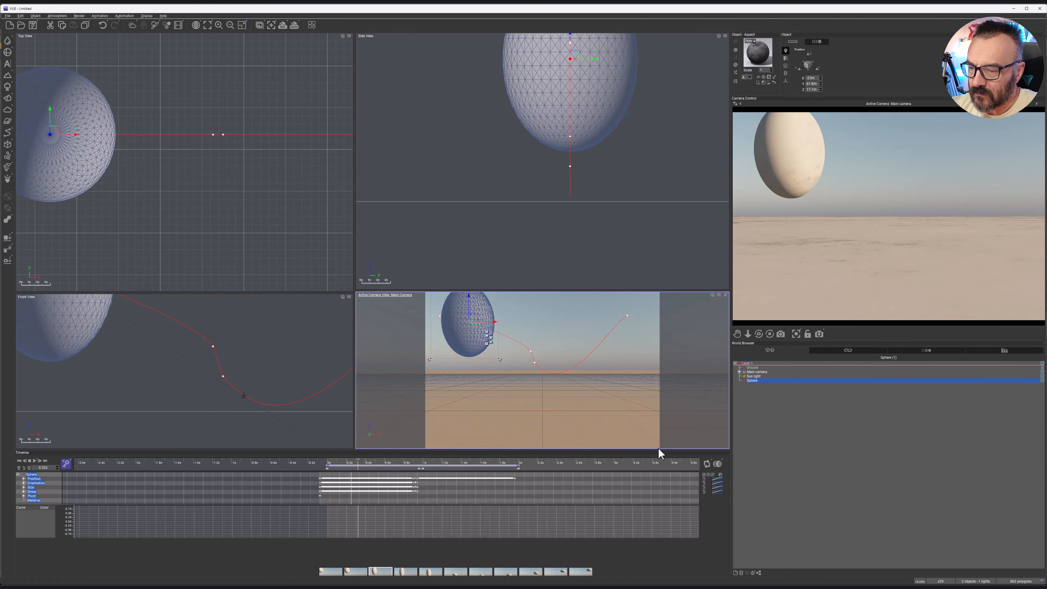
{"action": "left_click_drag", "start_coordinate": [658, 450], "coordinate": [633, 340]}
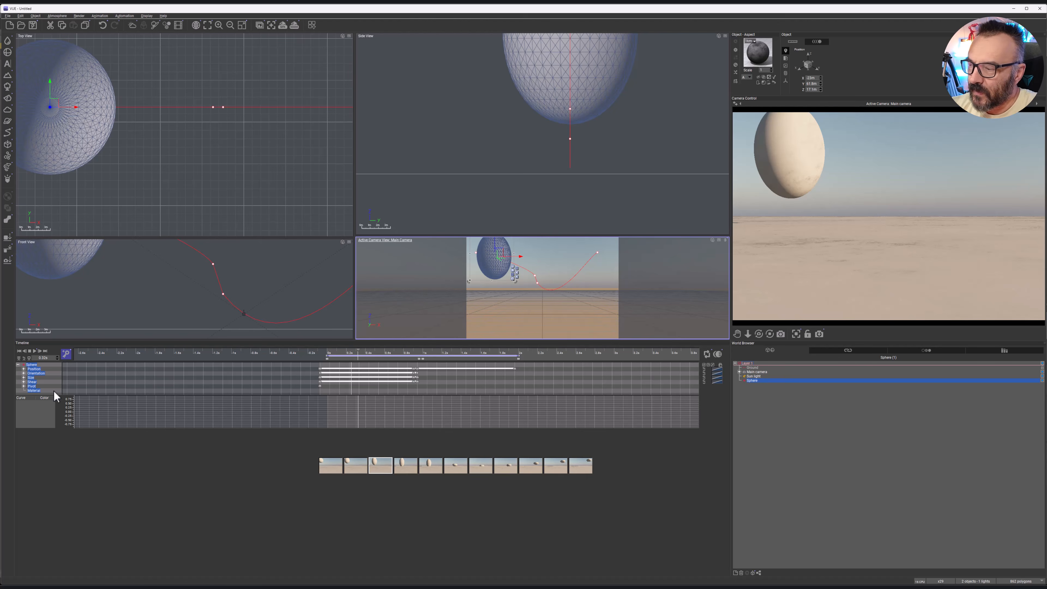
{"action": "left_click", "coordinate": [23, 378]}
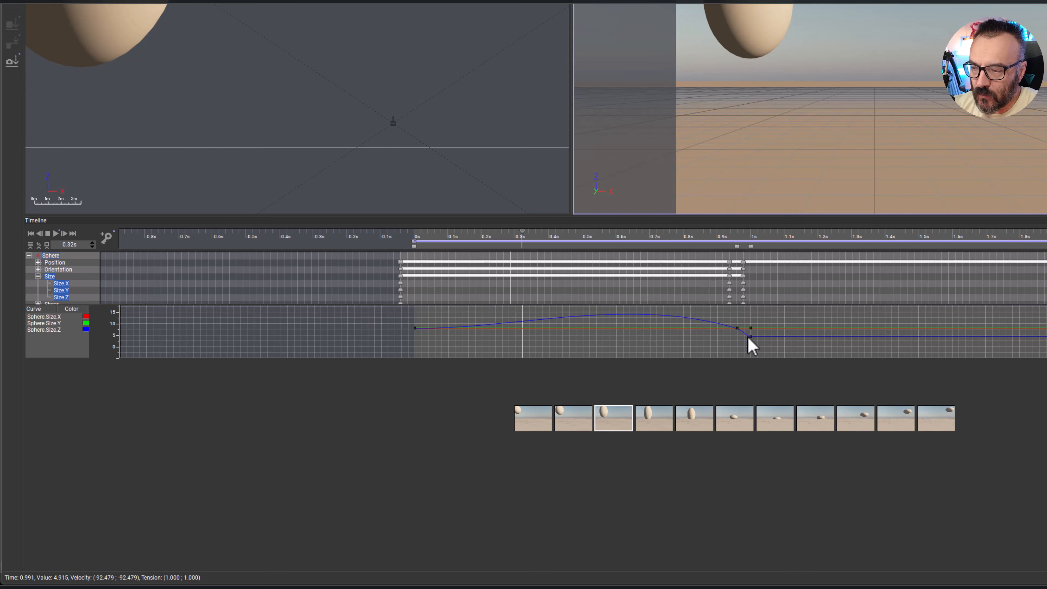
Set the Size X curve's keyframe at 0.96 s to Linear and shorten its tangent handles
{"action": "left_click", "coordinate": [738, 328]}
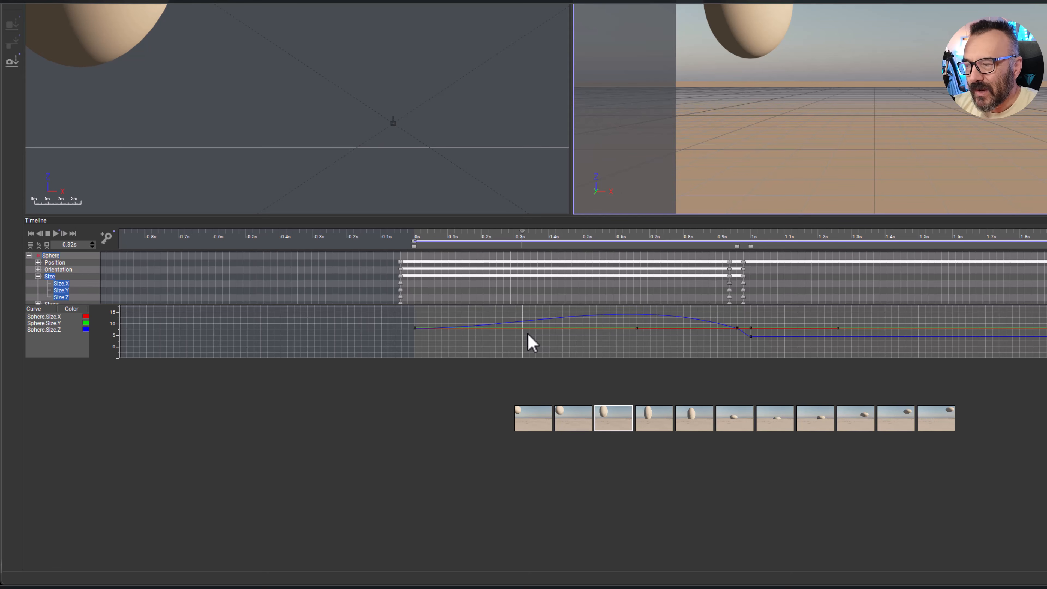
{"action": "right_click", "coordinate": [737, 326]}
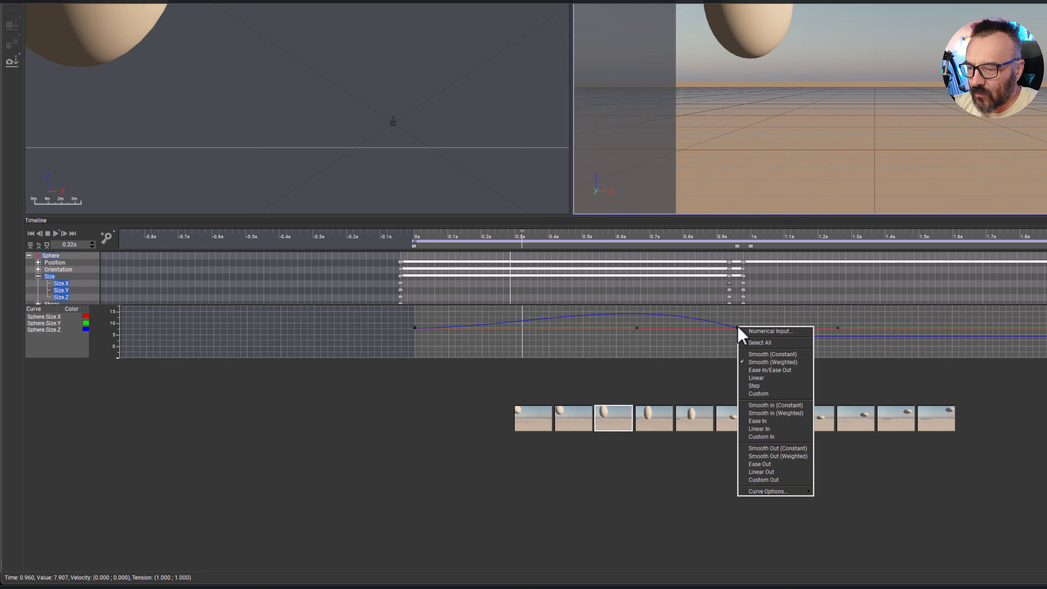
{"action": "left_click", "coordinate": [778, 379]}
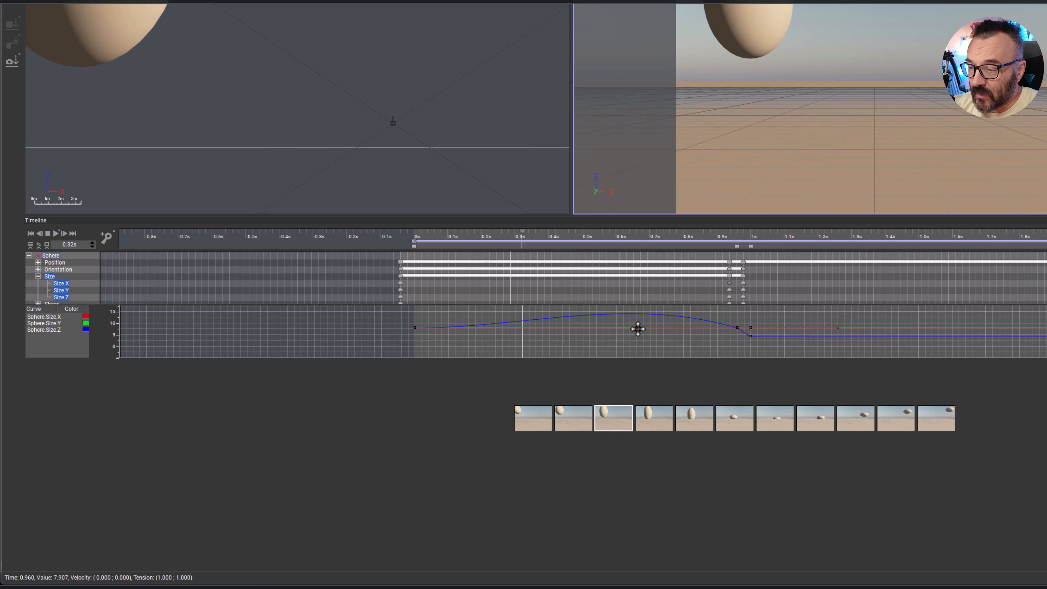
{"action": "left_click_drag", "start_coordinate": [637, 328], "coordinate": [715, 329]}
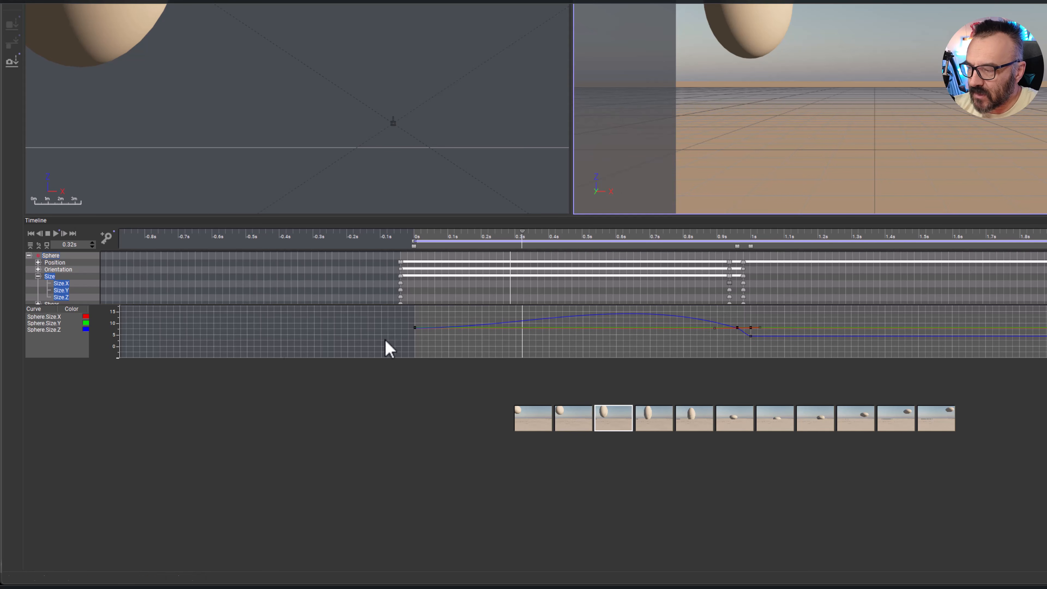
Set the Size Z curve's keyframe at 0.96 s to Linear and scrub to about 0.8 s to check the sphere's shape
{"action": "left_click", "coordinate": [39, 332]}
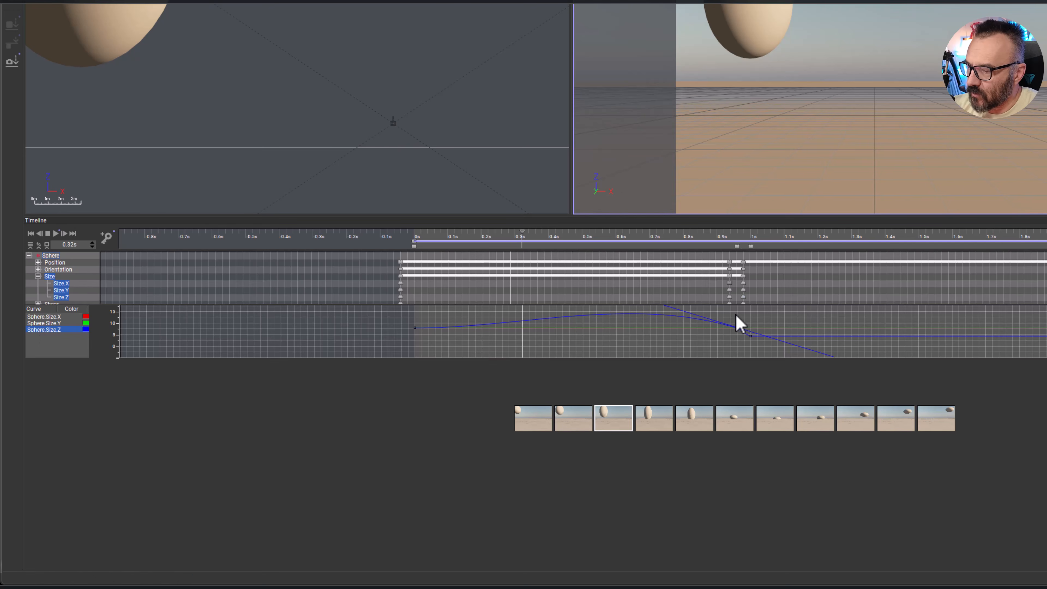
{"action": "right_click", "coordinate": [738, 329]}
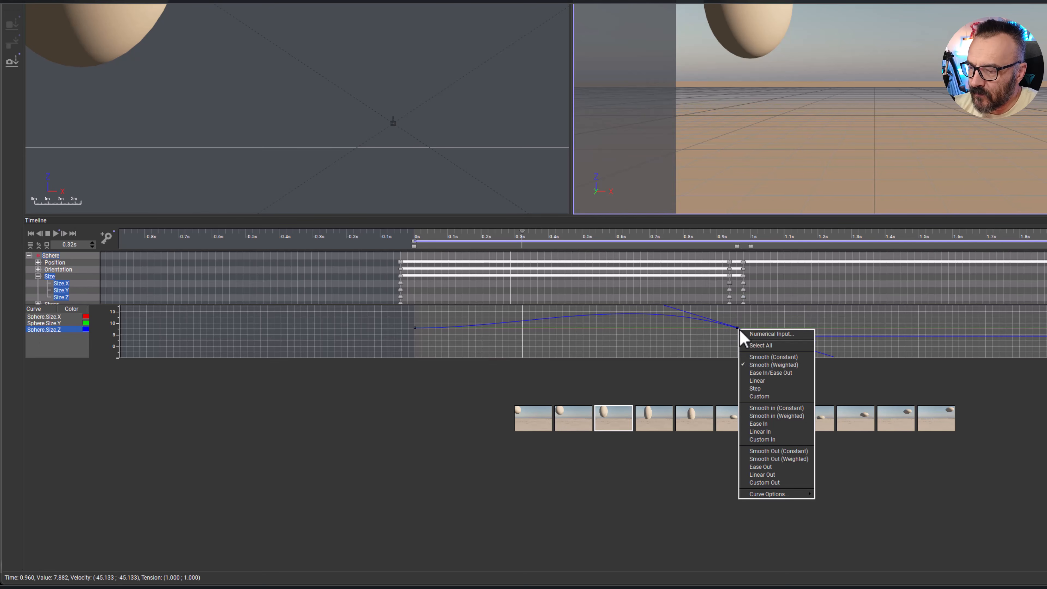
{"action": "left_click", "coordinate": [785, 384]}
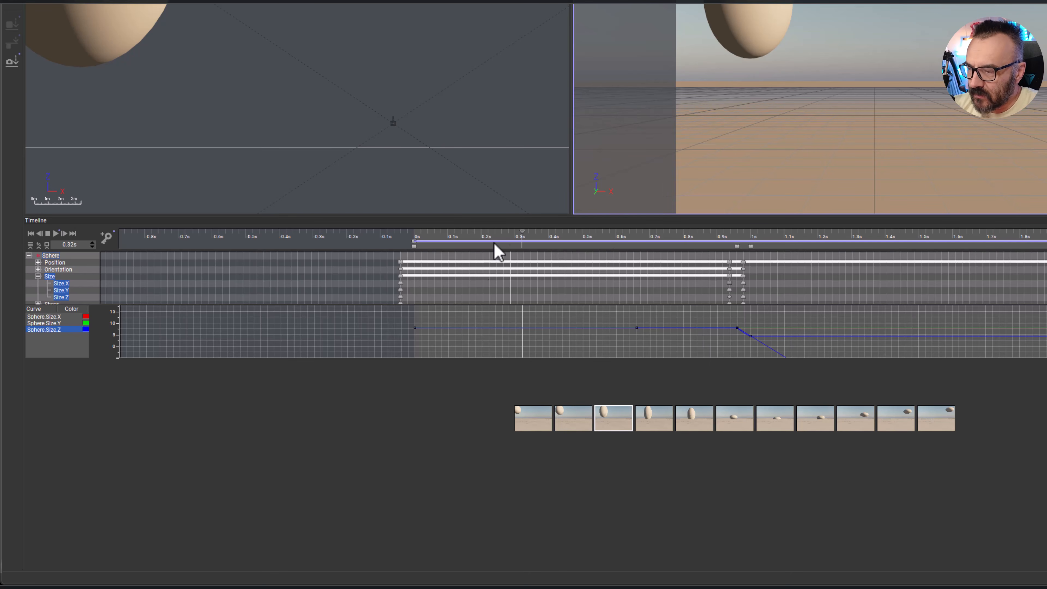
{"action": "left_click_drag", "start_coordinate": [523, 236], "coordinate": [676, 249]}
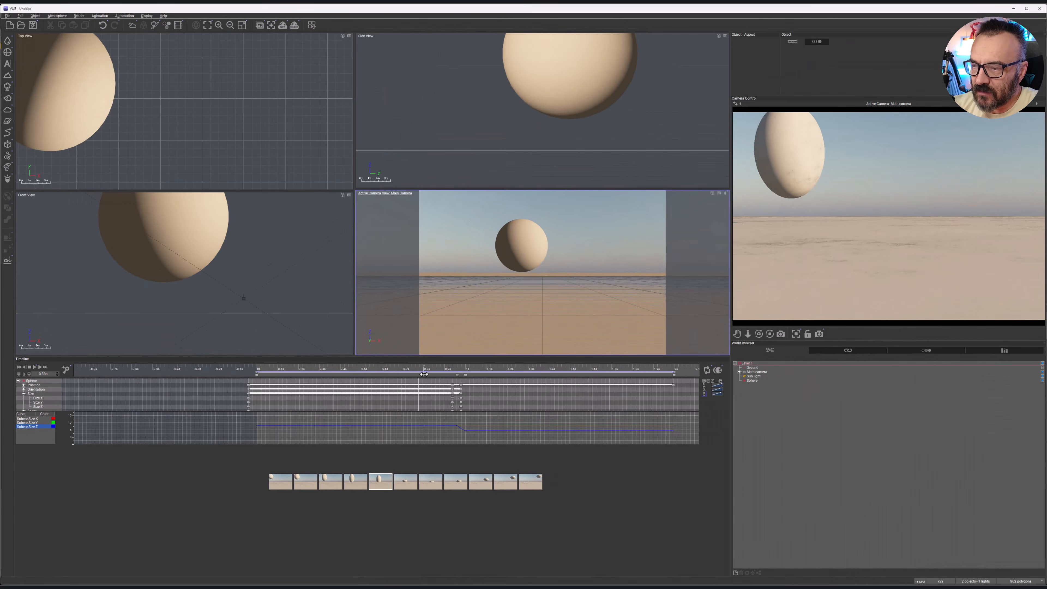
Stretch the squashed sphere slightly taller at 1.04 s and add a keyframe there
{"action": "left_click_drag", "start_coordinate": [423, 373], "coordinate": [473, 382]}
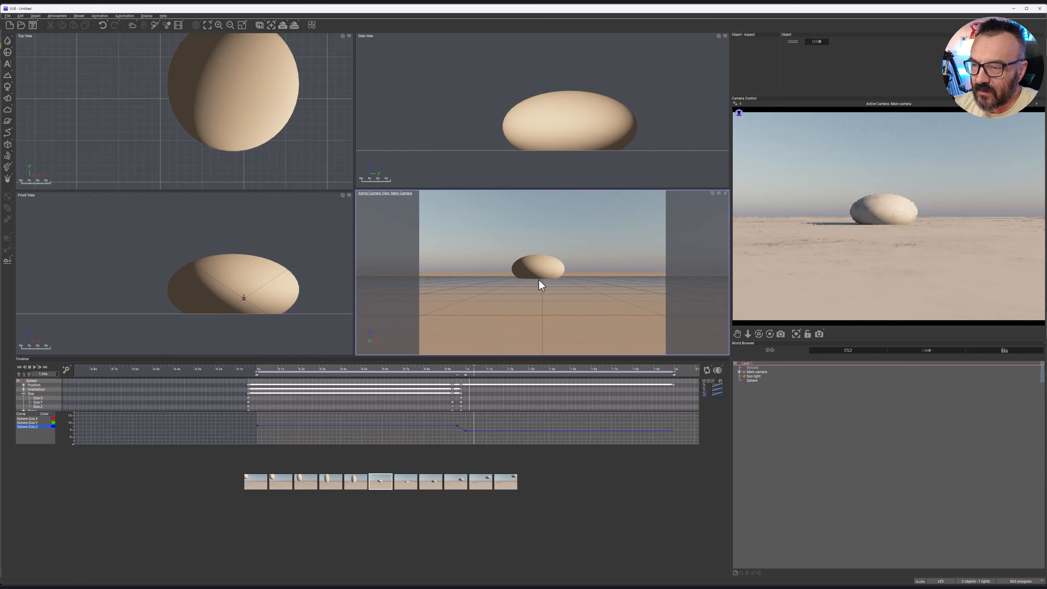
{"action": "left_click", "coordinate": [537, 266]}
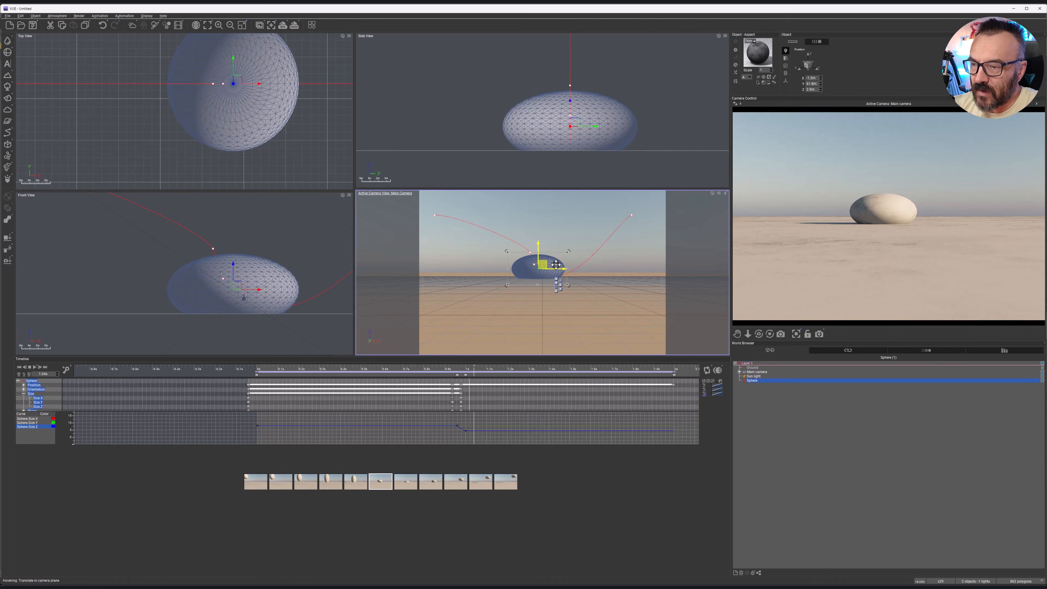
{"action": "mouse_move", "coordinate": [538, 252]}
{"action": "left_mouse_down"}
{"action": "mouse_move", "coordinate": [536, 226]}
{"action": "mouse_move", "coordinate": [536, 241]}
{"action": "left_mouse_up"}
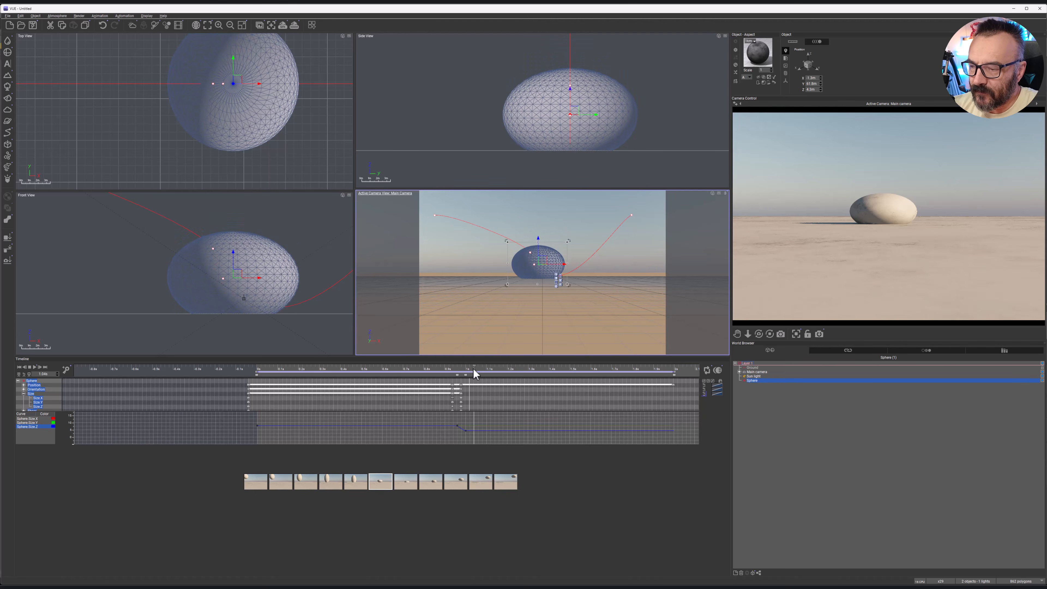
{"action": "left_click", "coordinate": [68, 371]}
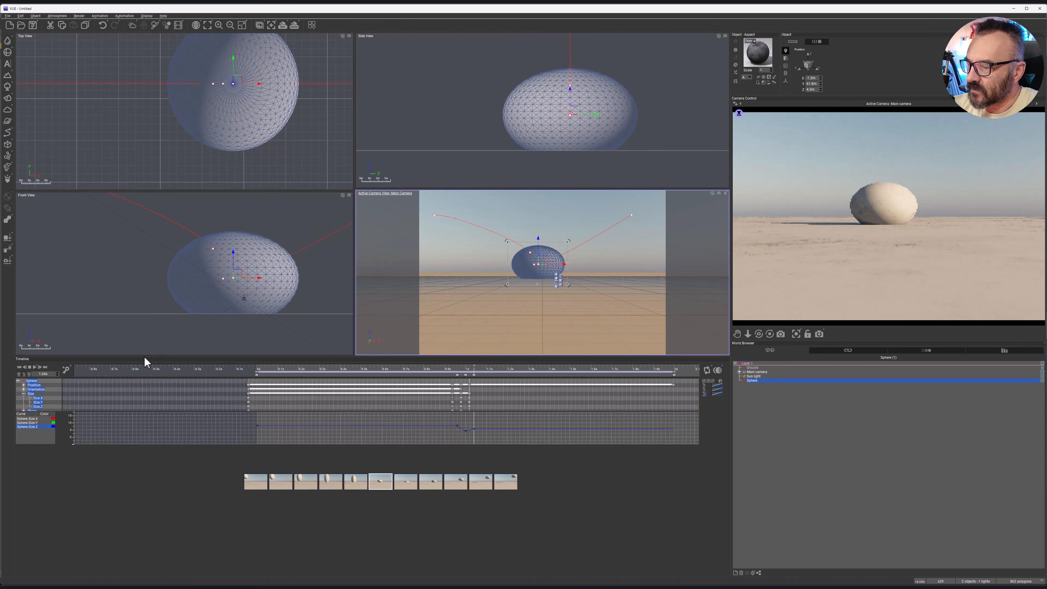
{"action": "right_click", "coordinate": [65, 371]}
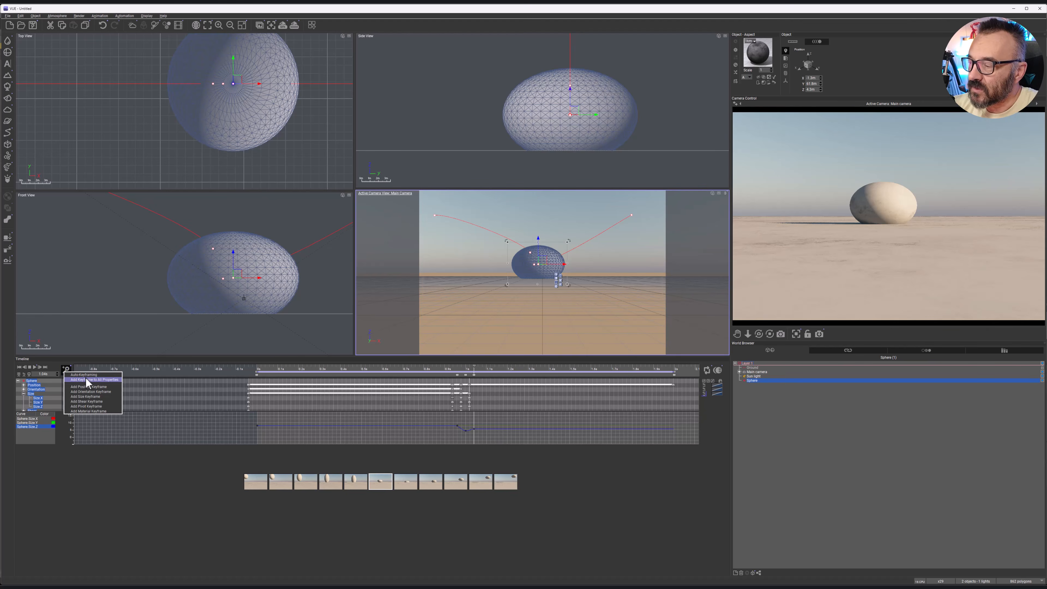
{"action": "left_click", "coordinate": [90, 341]}
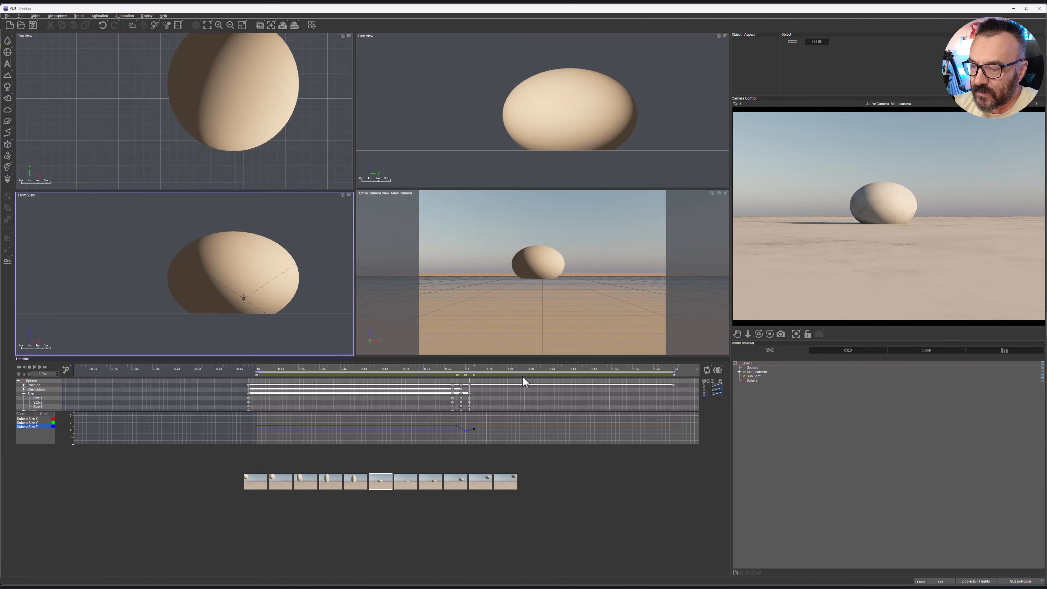
Keyframe the sphere with its full round height at 1.12 s and as a taller vertical oval at 1.24 s
{"action": "left_click_drag", "start_coordinate": [476, 366], "coordinate": [487, 367]}
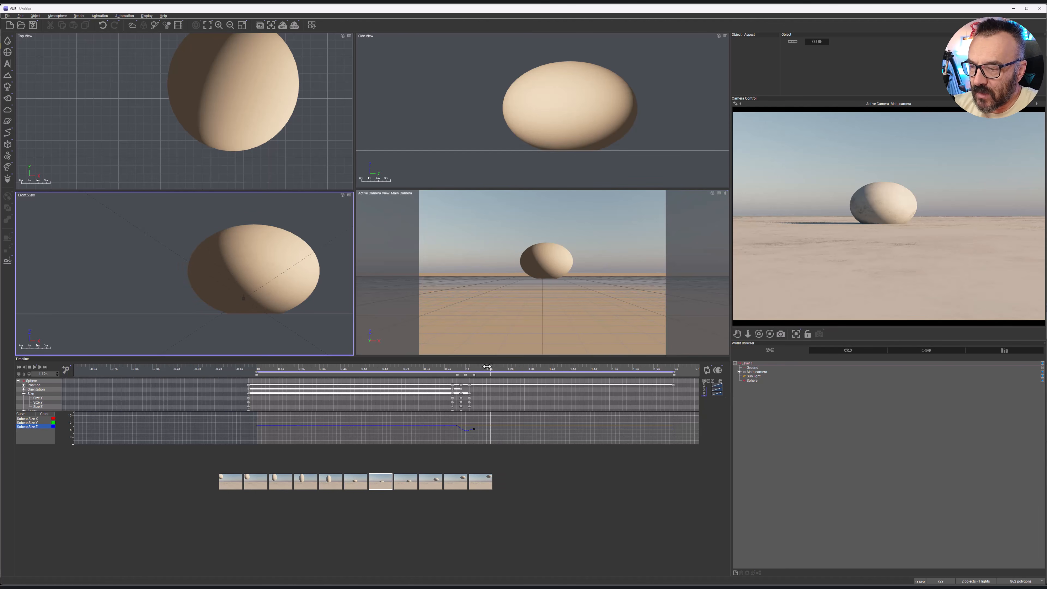
{"action": "left_click", "coordinate": [551, 266]}
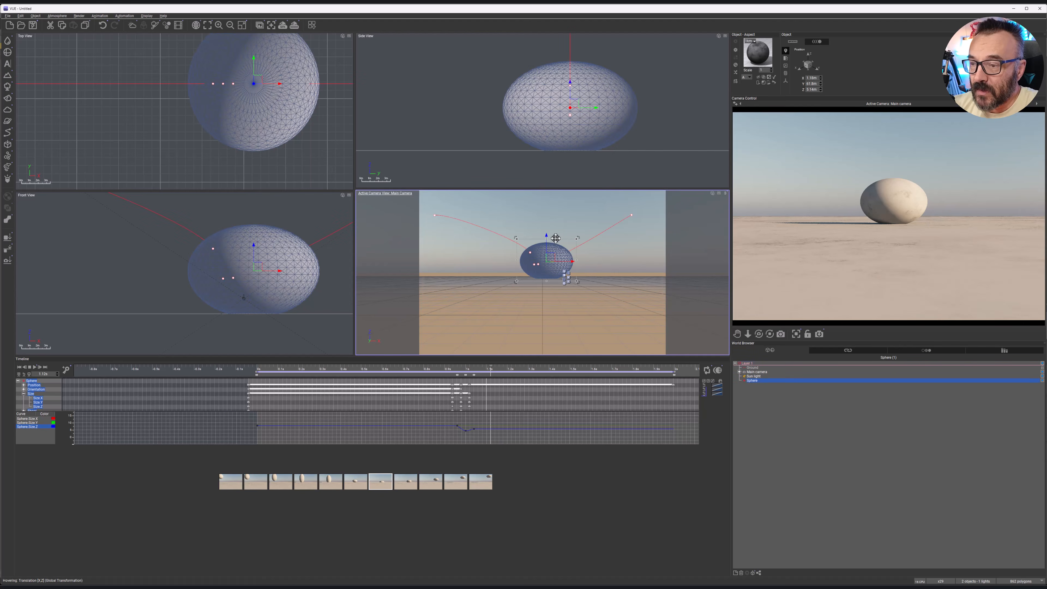
{"action": "left_click_drag", "start_coordinate": [547, 239], "coordinate": [547, 219]}
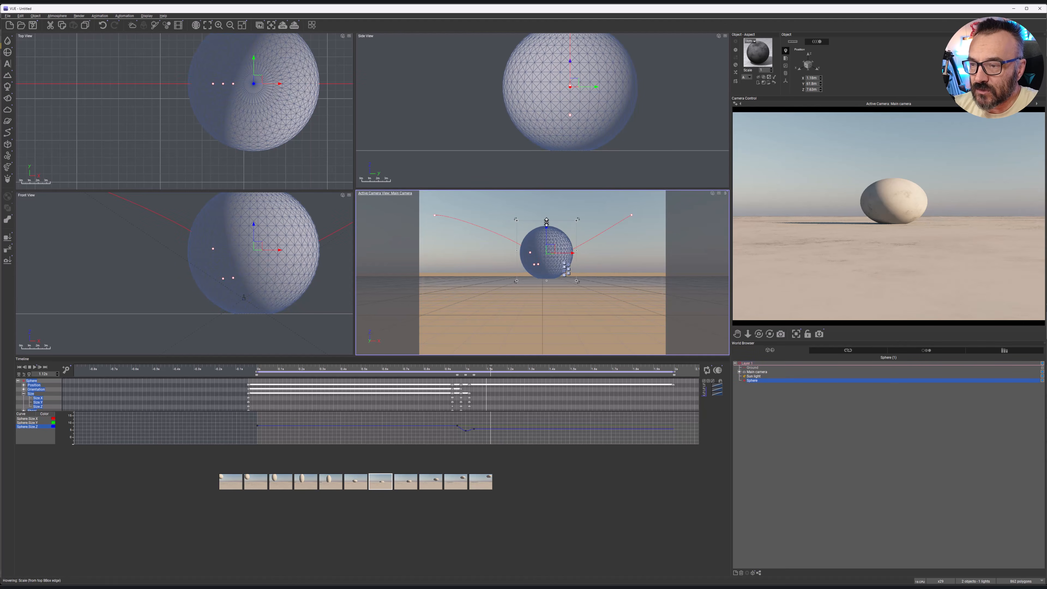
{"action": "left_click", "coordinate": [66, 369]}
{"action": "left_click_drag", "start_coordinate": [490, 367], "coordinate": [515, 366]}
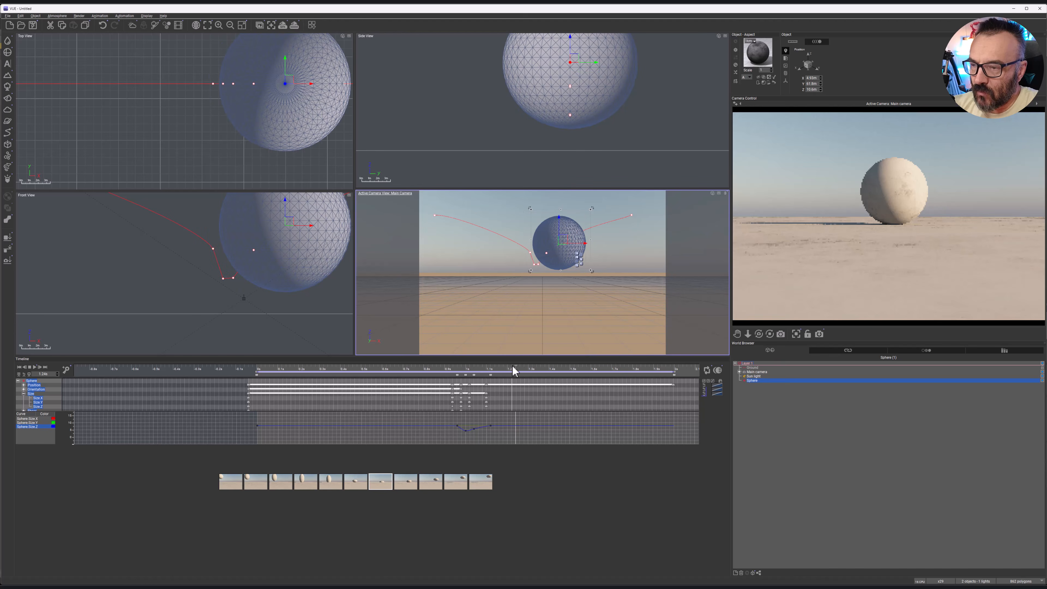
{"action": "left_click_drag", "start_coordinate": [559, 206], "coordinate": [561, 188]}
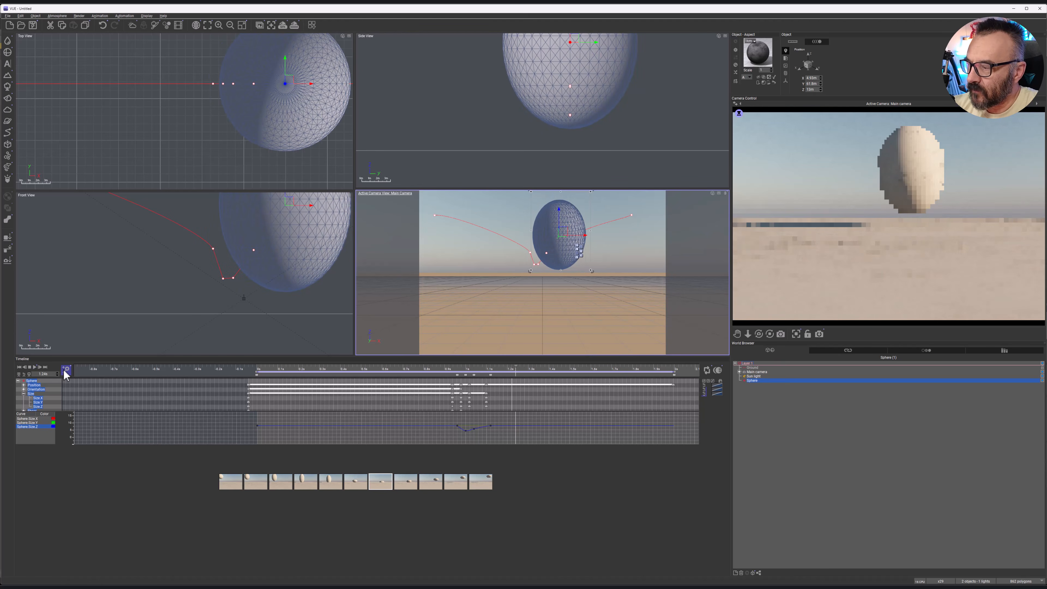
Try reducing the sphere's height to a round shape at 1.32 s in the side view
{"action": "left_click_drag", "start_coordinate": [519, 371], "coordinate": [531, 371]}
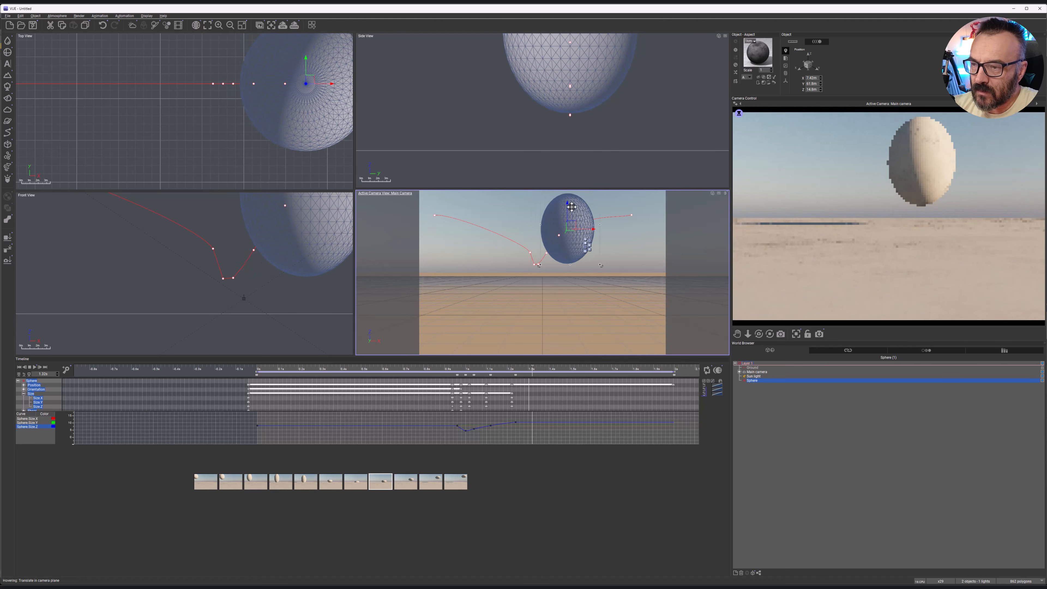
{"action": "middle_click_drag", "start_coordinate": [625, 62], "coordinate": [629, 108]}
{"action": "scroll", "coordinate": [629, 108], "scroll_direction": "down", "scroll_amount": 5}
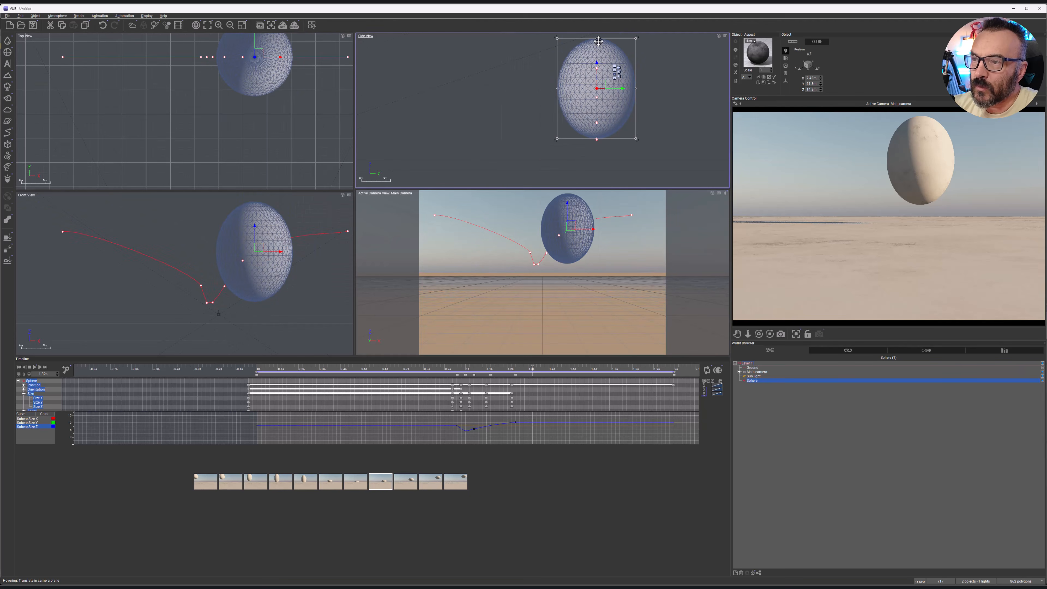
{"action": "left_click_drag", "start_coordinate": [598, 40], "coordinate": [595, 66]}
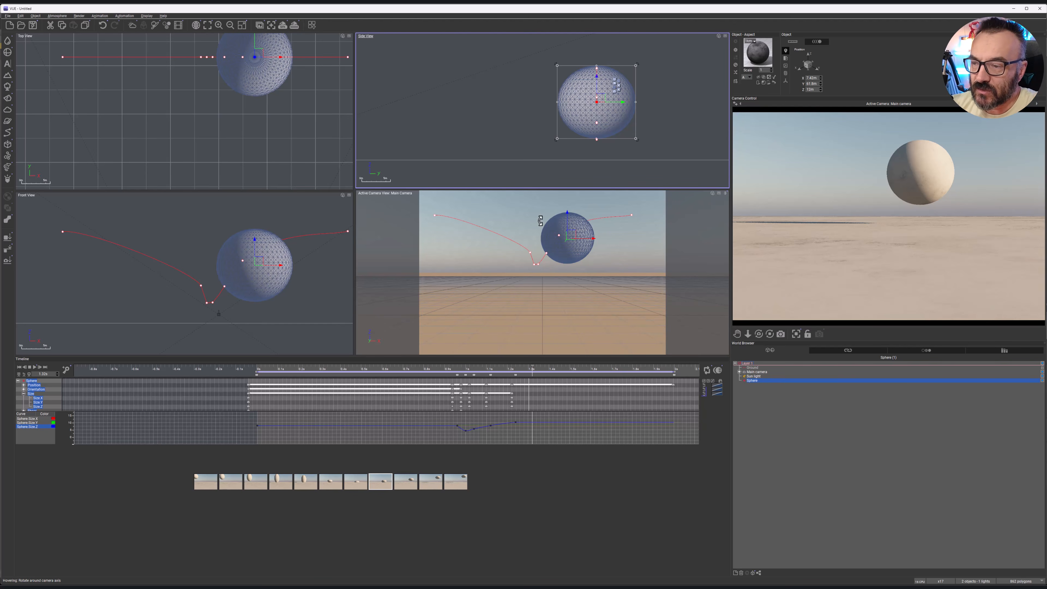
Set the Size Z curve's keyframe at 1.24 s to Ease-In-Ease-Out and play the animation from the start
{"action": "right_click", "coordinate": [517, 423]}
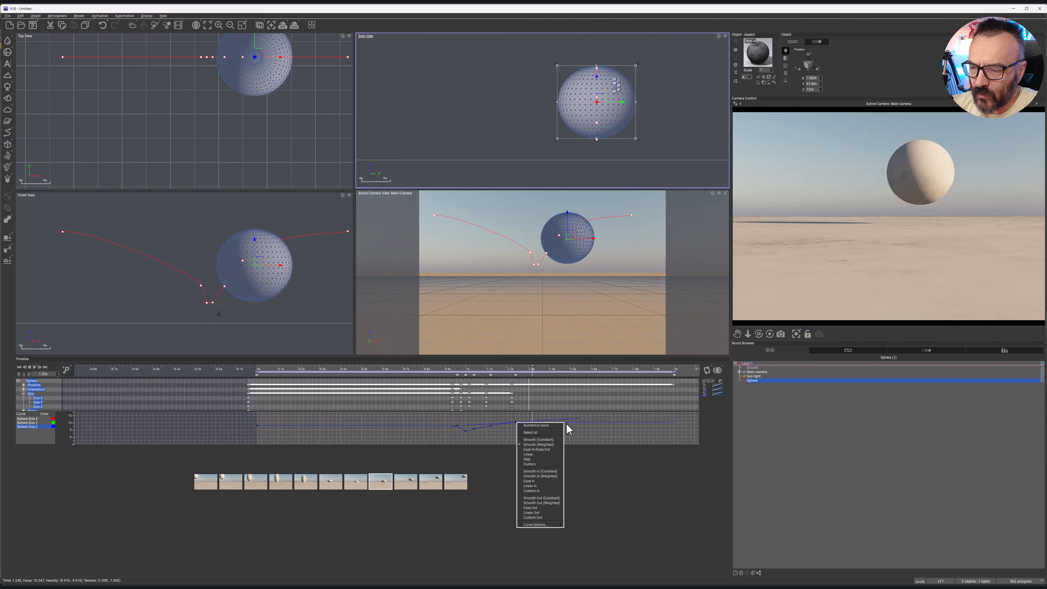
{"action": "left_click", "coordinate": [546, 450]}
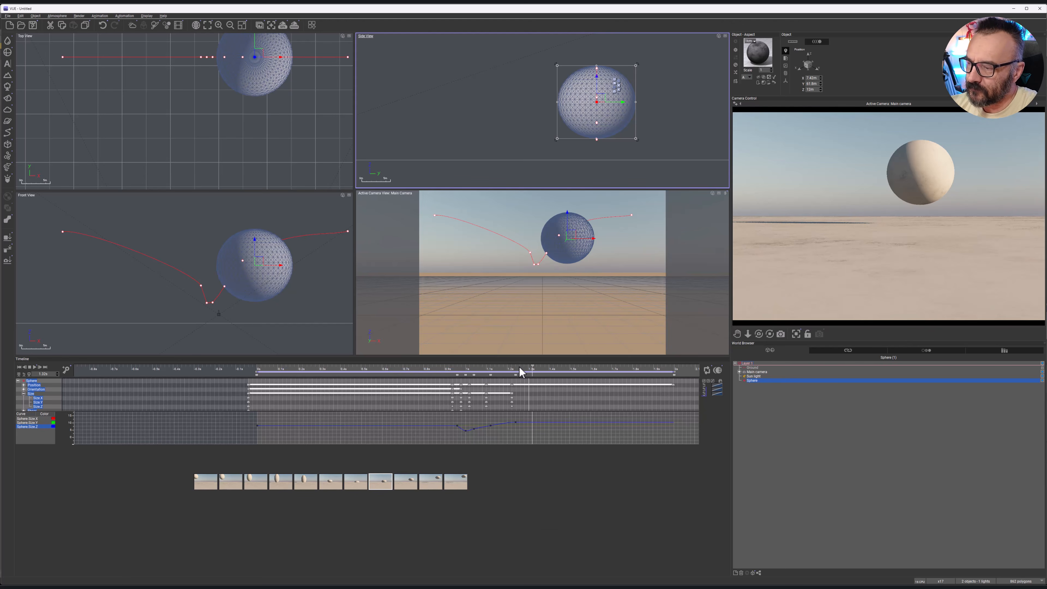
{"action": "left_click_drag", "start_coordinate": [533, 368], "coordinate": [256, 368]}
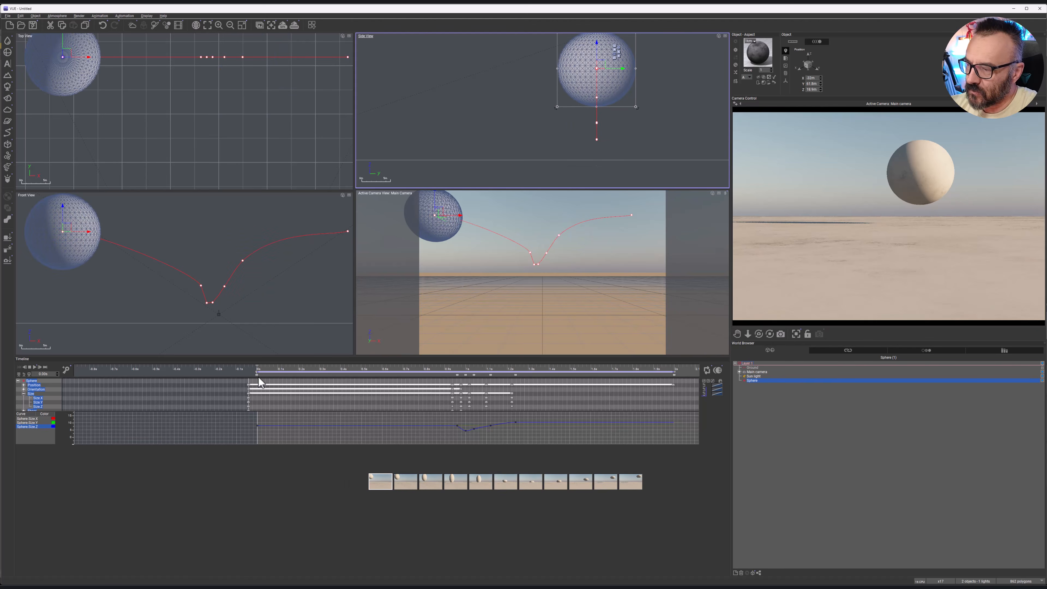
{"action": "left_click", "coordinate": [683, 256]}
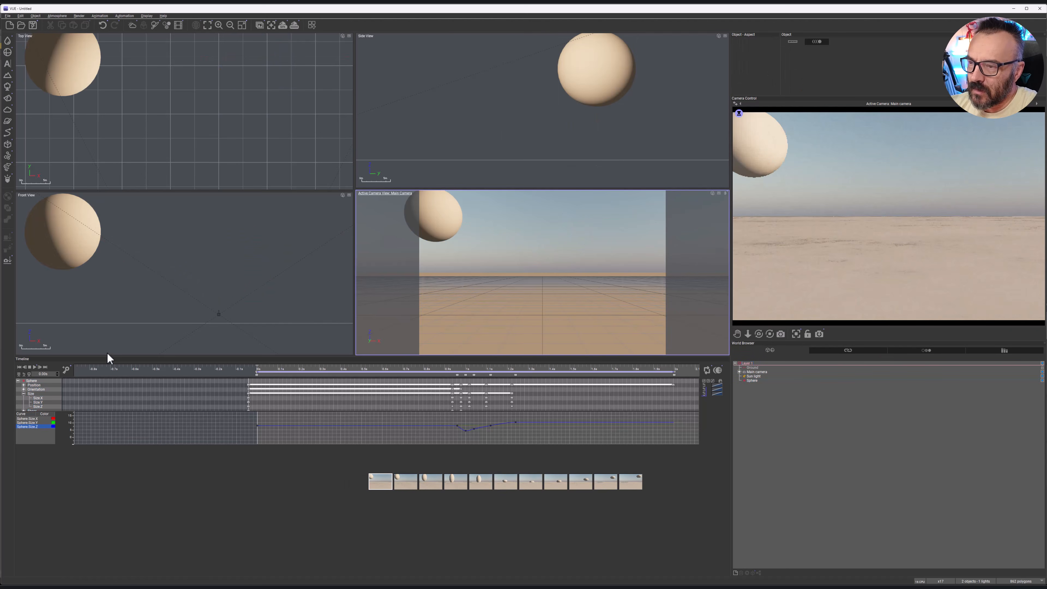
{"action": "left_click", "coordinate": [34, 367]}
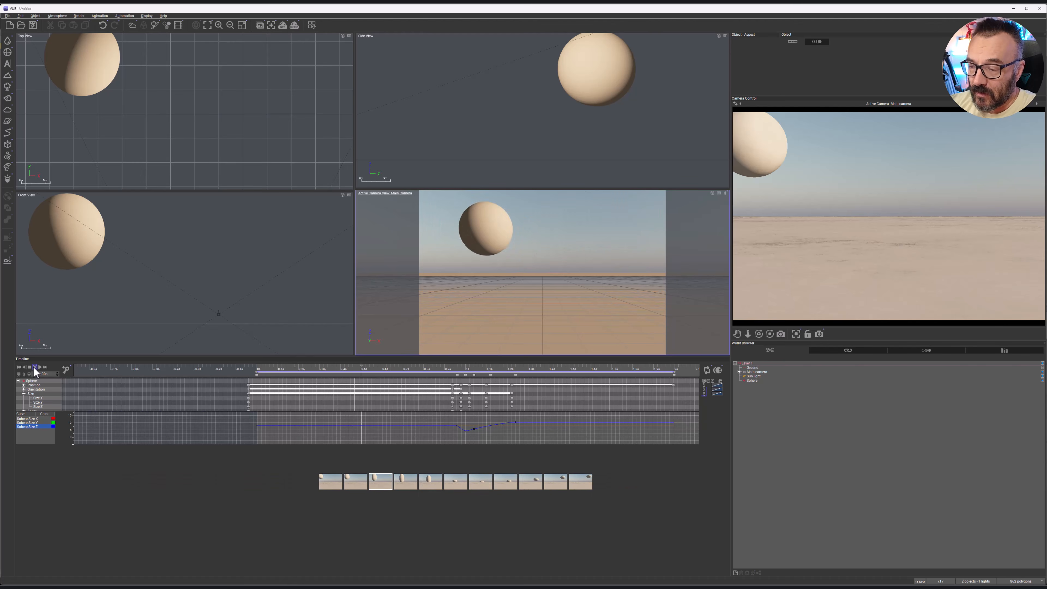
{"action": "left_click", "coordinate": [29, 367]}
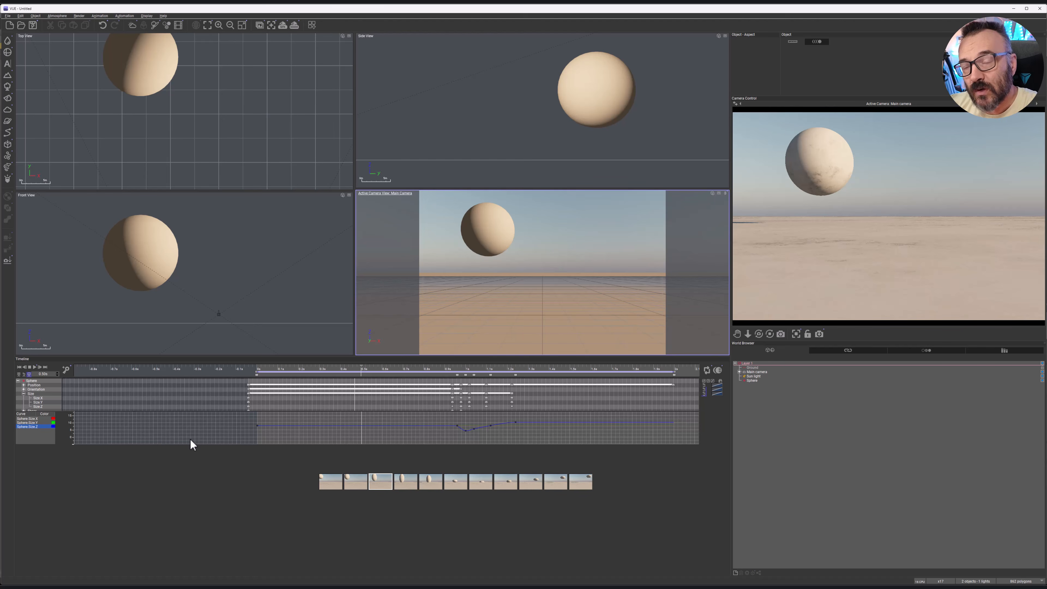
Compare the sphere's Size X, Size Z and Size Y curves in the graph, ending on Size Y
{"action": "left_click", "coordinate": [28, 422]}
{"action": "left_click", "coordinate": [28, 419]}
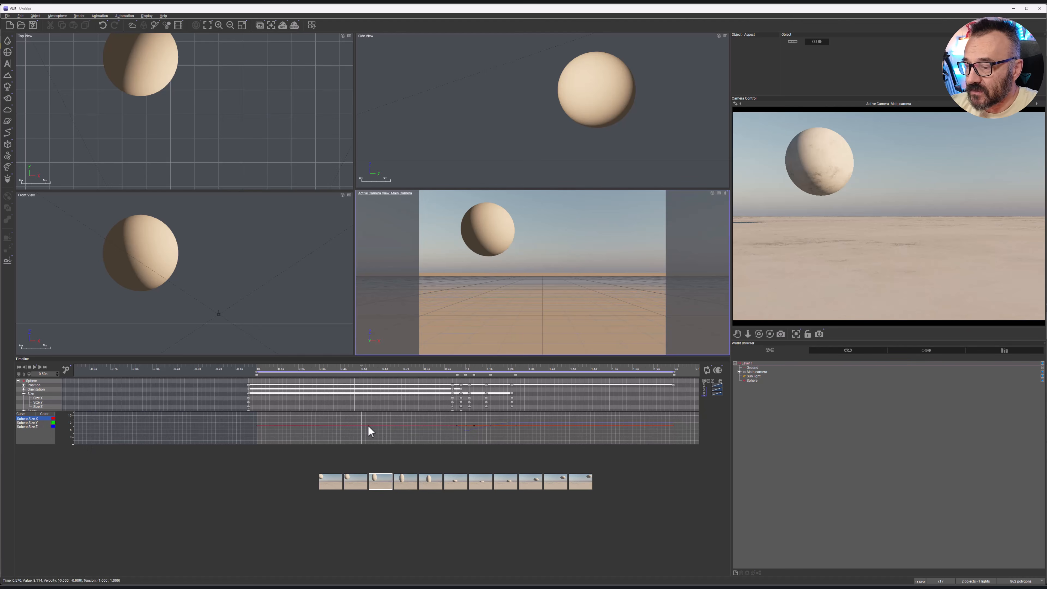
{"action": "left_click", "coordinate": [31, 427]}
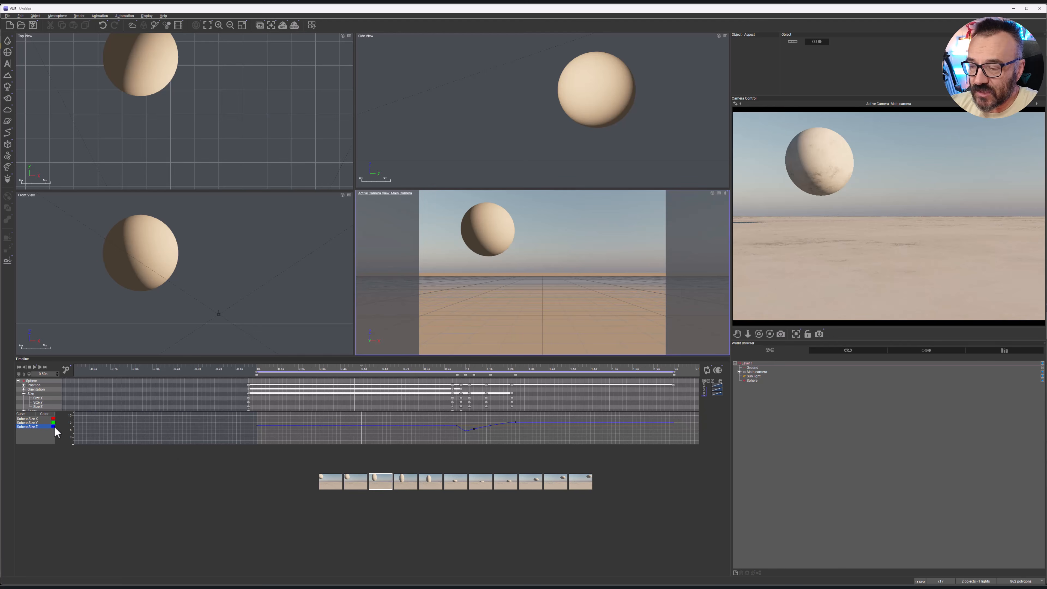
{"action": "left_click", "coordinate": [29, 422]}
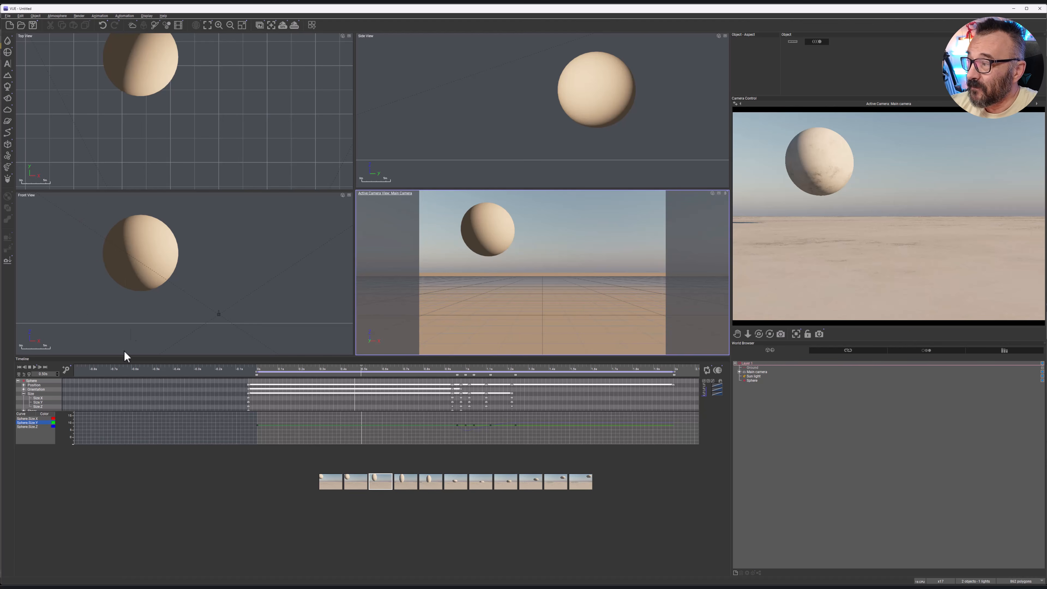
Advance to the keyframe at 1.04 s and stretch the sphere wider along Y in the top view
{"action": "left_click", "coordinate": [39, 367]}
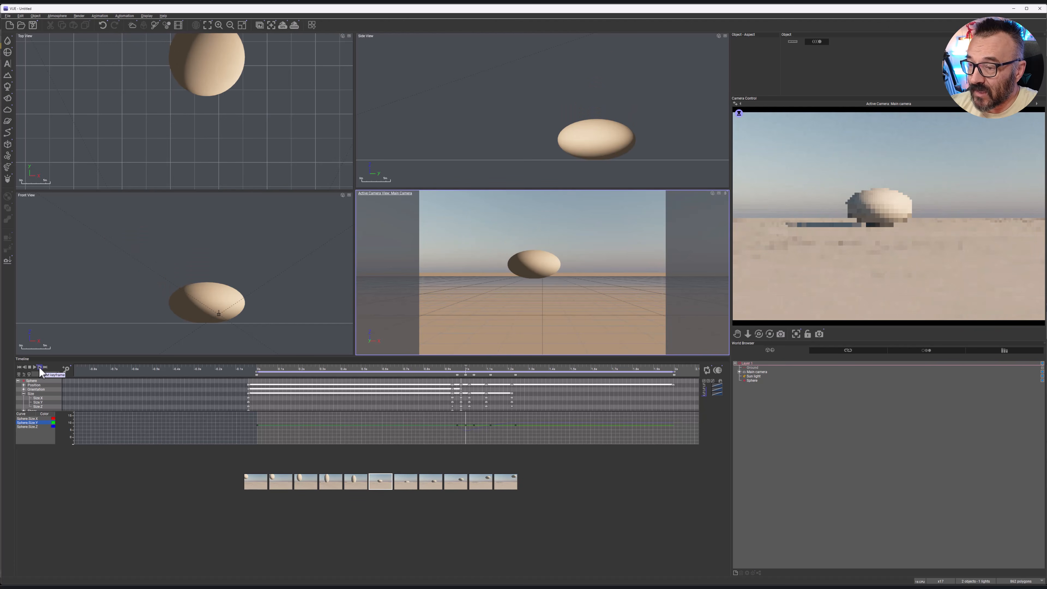
{"action": "left_click", "coordinate": [39, 366]}
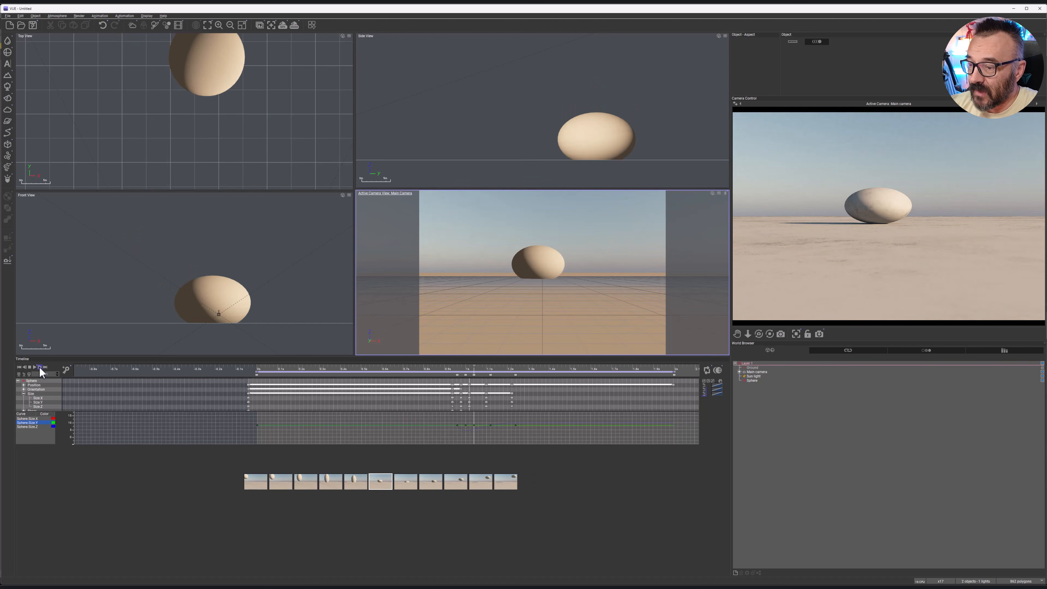
{"action": "right_click_drag", "start_coordinate": [247, 78], "coordinate": [258, 133]}
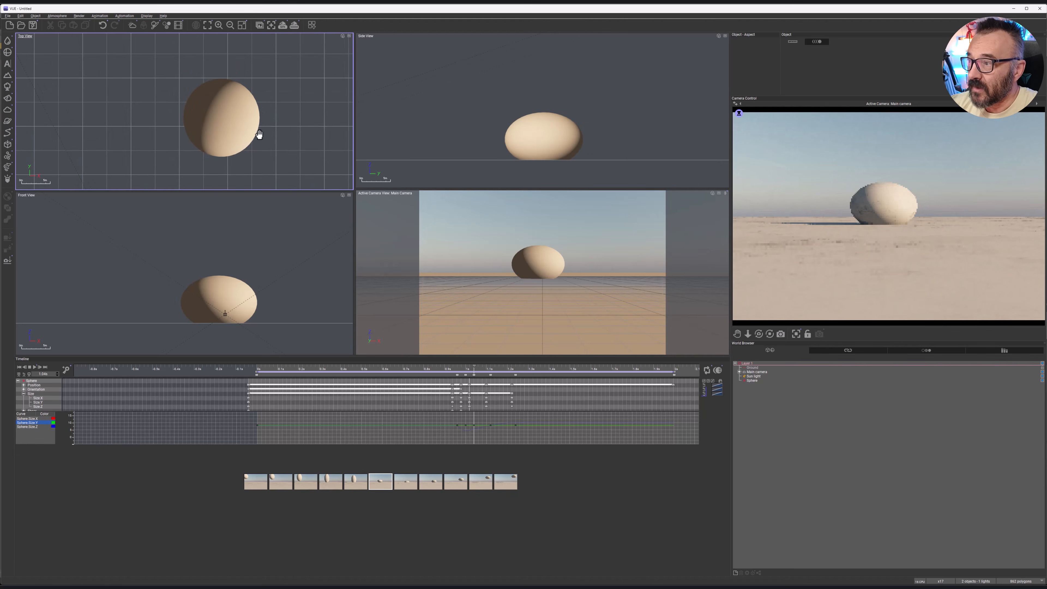
{"action": "left_click", "coordinate": [233, 121]}
{"action": "left_click_drag", "start_coordinate": [221, 78], "coordinate": [220, 59]}
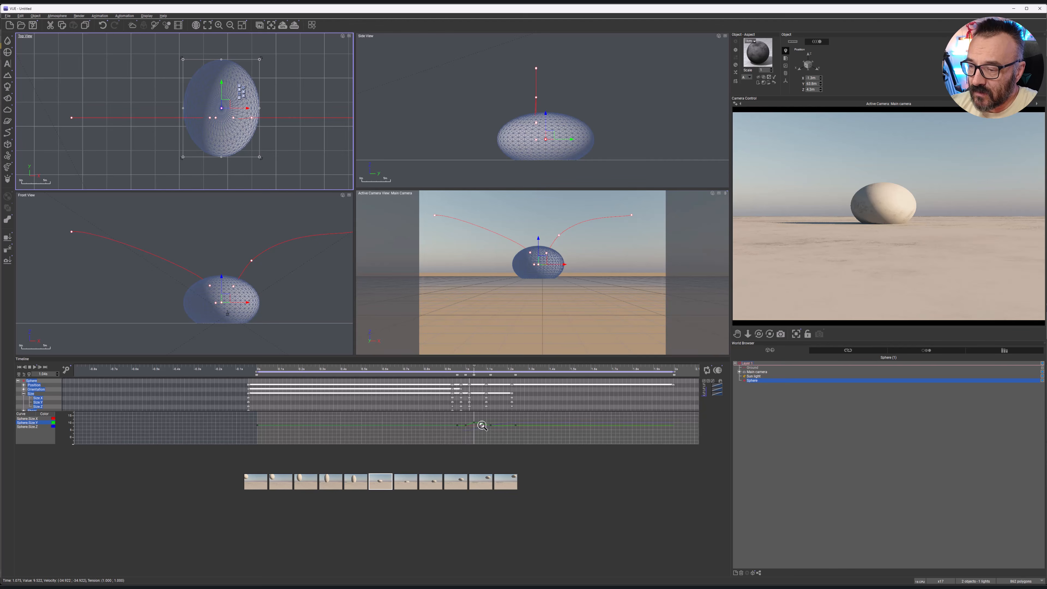
Reshape the Size Y curve by raising its 1.04 s peak, adjusting the tangents and moving the 0.96 s keyframe to about 0.87 s
{"action": "scroll", "coordinate": [482, 425], "scroll_direction": "up", "scroll_amount": 2}
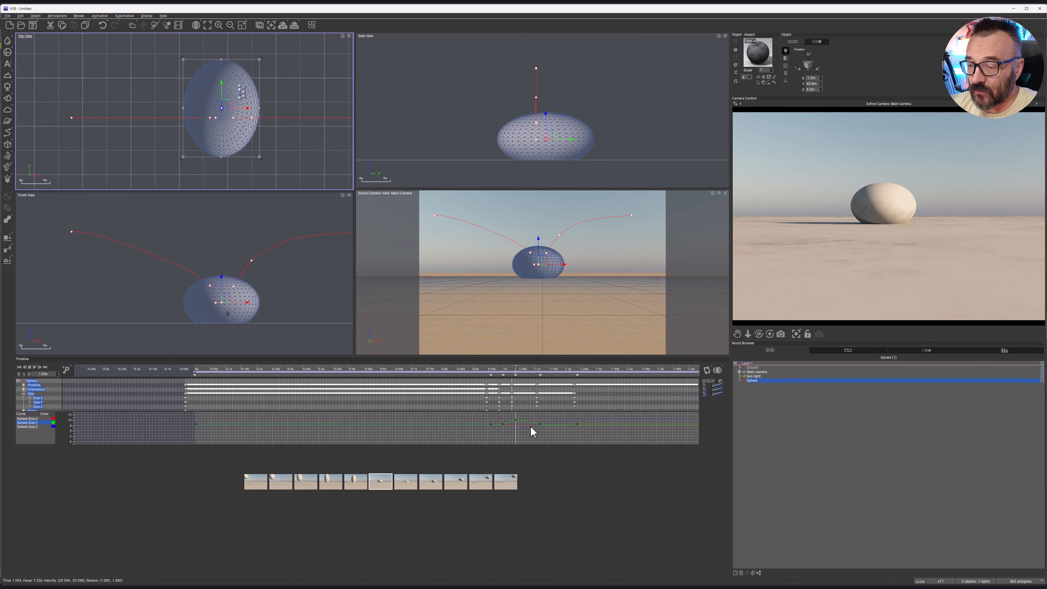
{"action": "mouse_move", "coordinate": [516, 419]}
{"action": "left_mouse_down"}
{"action": "mouse_move", "coordinate": [514, 437]}
{"action": "mouse_move", "coordinate": [518, 420]}
{"action": "left_mouse_up"}
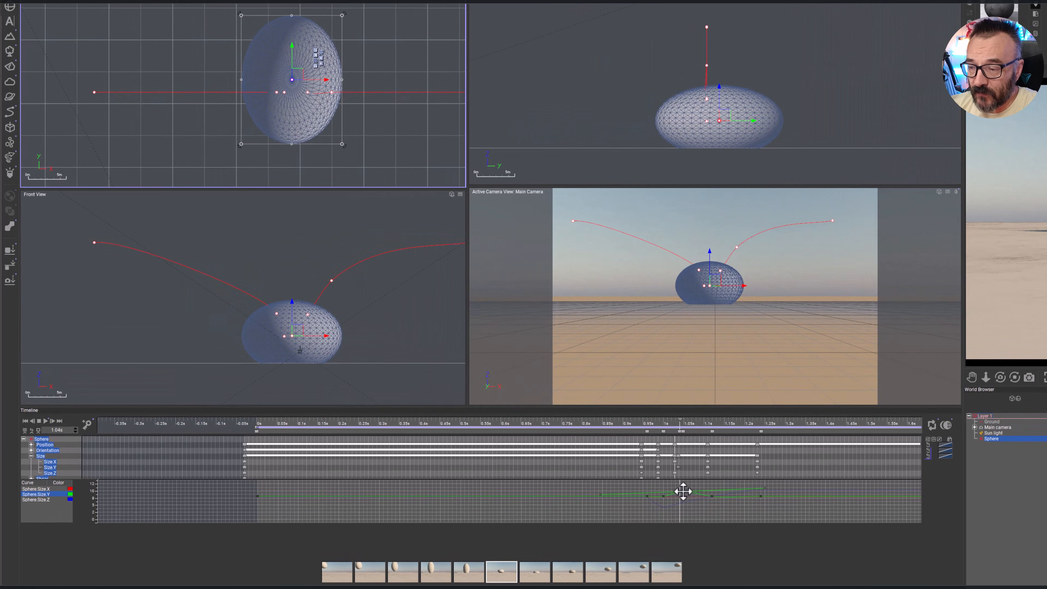
{"action": "left_click_drag", "start_coordinate": [683, 492], "coordinate": [683, 489]}
{"action": "left_click_drag", "start_coordinate": [600, 493], "coordinate": [601, 485]}
{"action": "left_click_drag", "start_coordinate": [664, 497], "coordinate": [665, 498]}
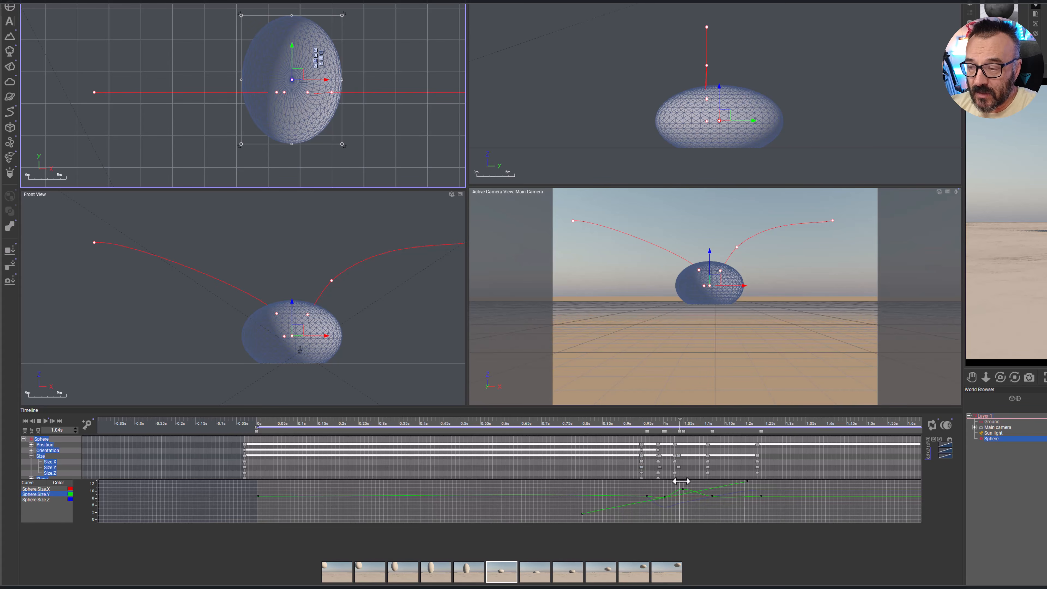
{"action": "left_click_drag", "start_coordinate": [653, 498], "coordinate": [611, 496]}
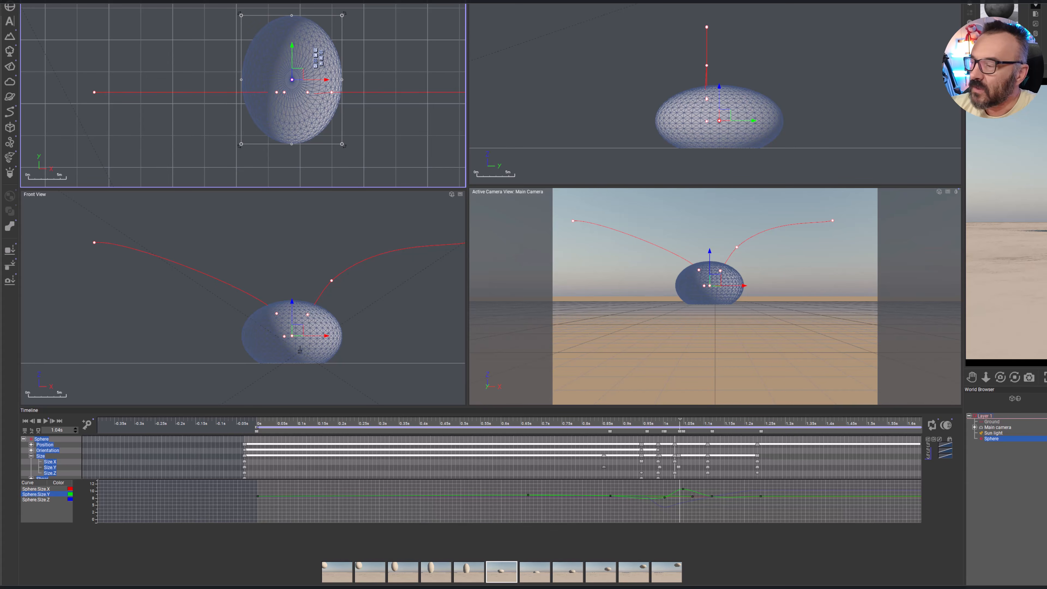
Replay the animation from the start and show the sphere's Material track with the Size track collapsed
{"action": "left_click", "coordinate": [26, 421]}
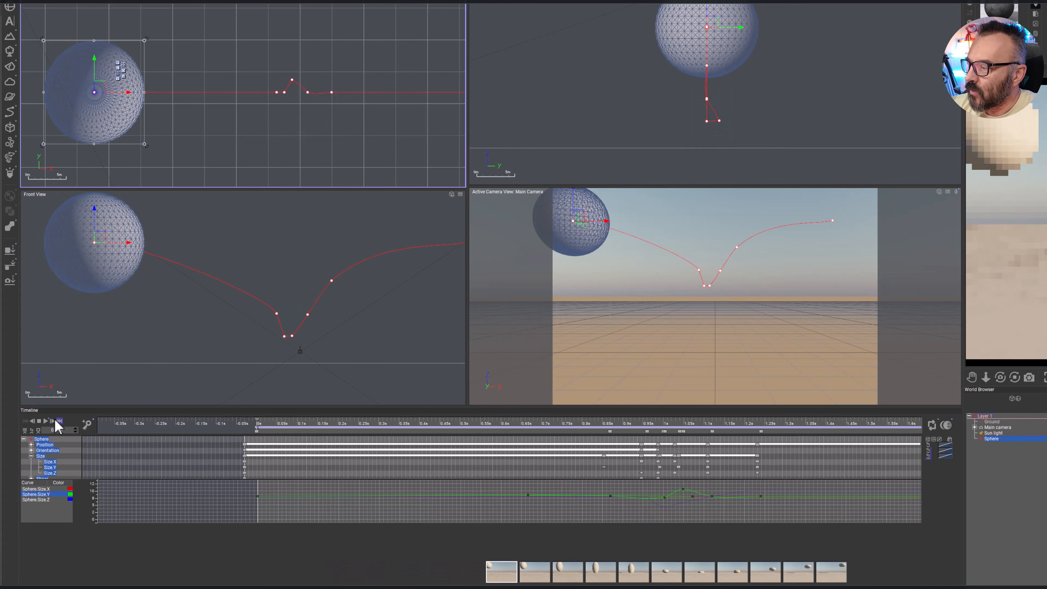
{"action": "left_click", "coordinate": [45, 421]}
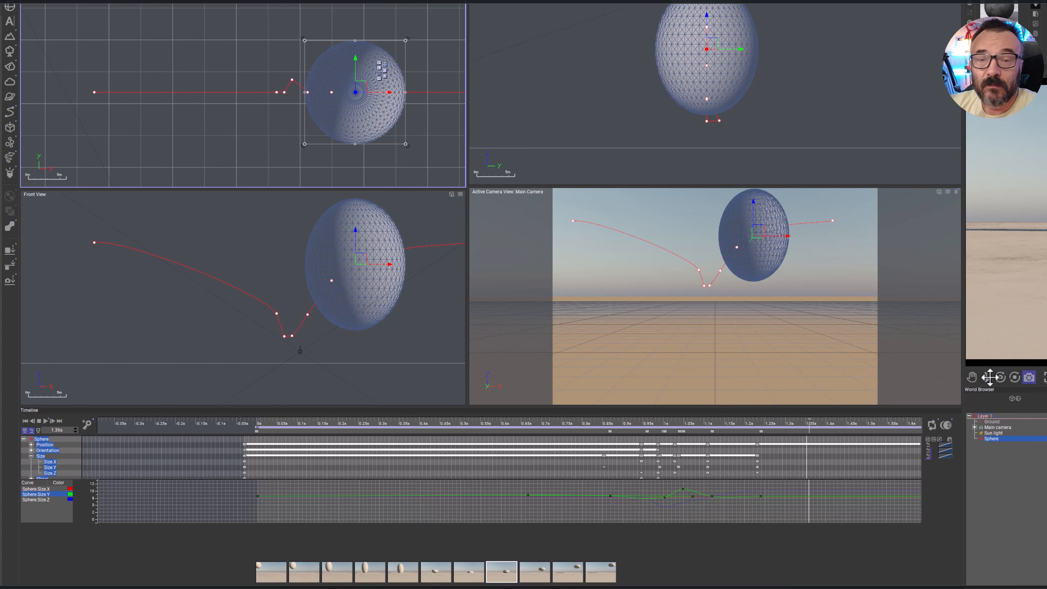
{"action": "left_click", "coordinate": [31, 455]}
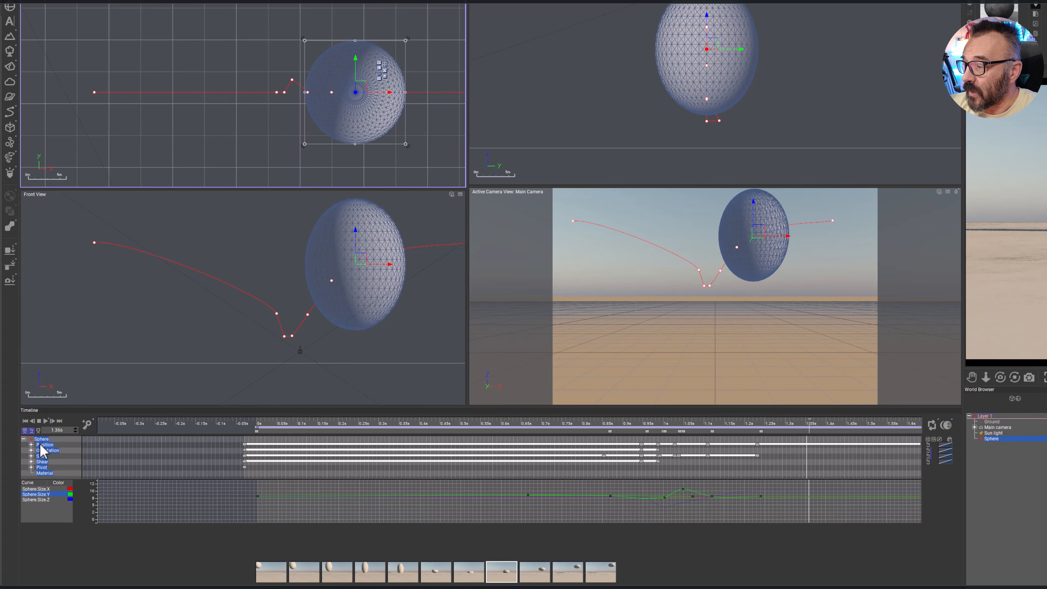
{"action": "left_click", "coordinate": [45, 473]}
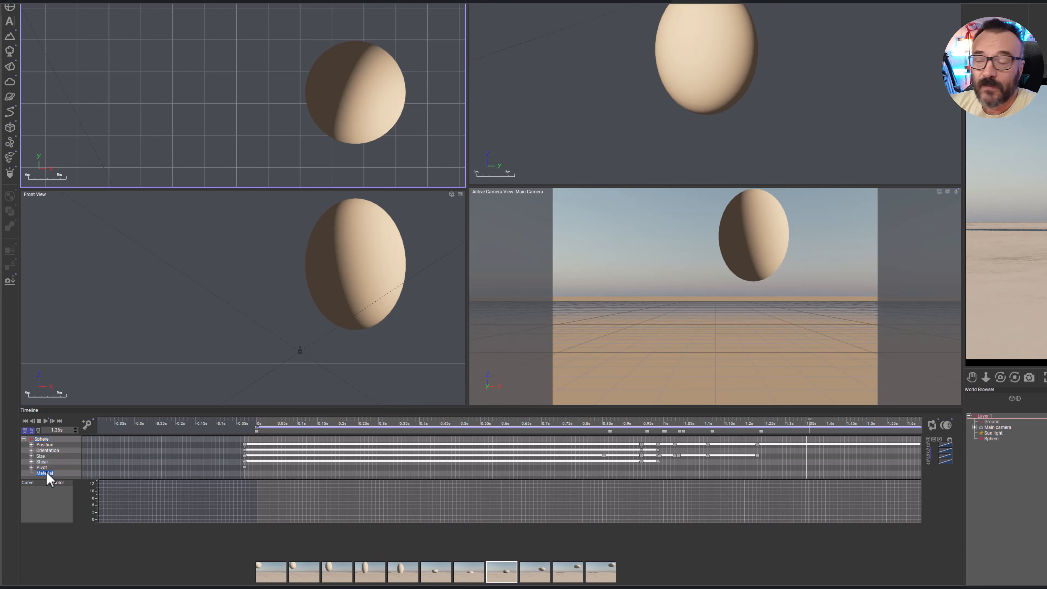
Return to the animation start and open the sphere's material, setting its color mode to Constant
{"action": "left_click", "coordinate": [25, 421]}
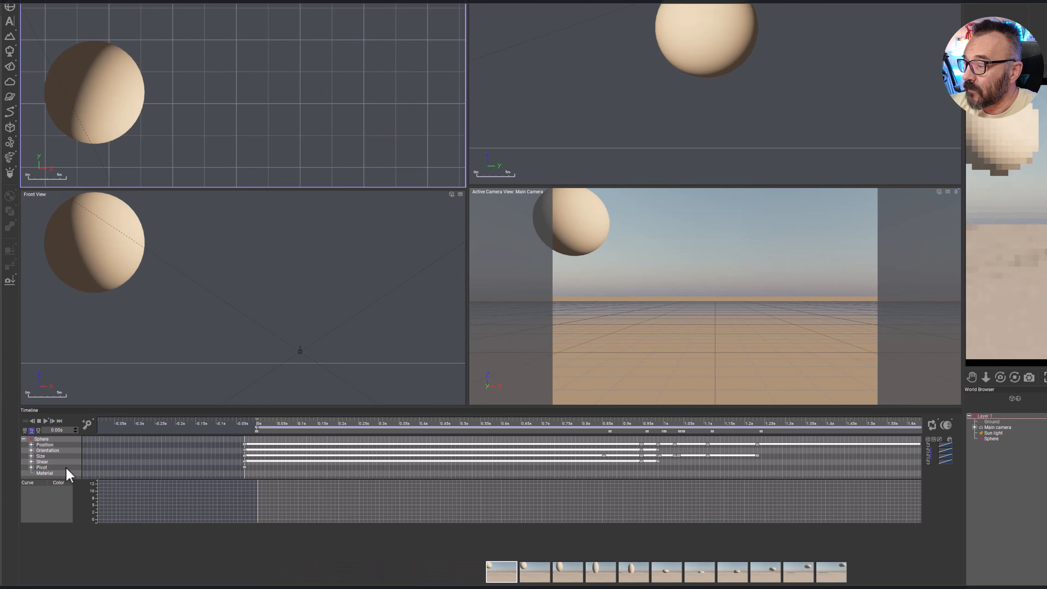
{"action": "left_click", "coordinate": [991, 439]}
{"action": "double_click", "coordinate": [998, 10]}
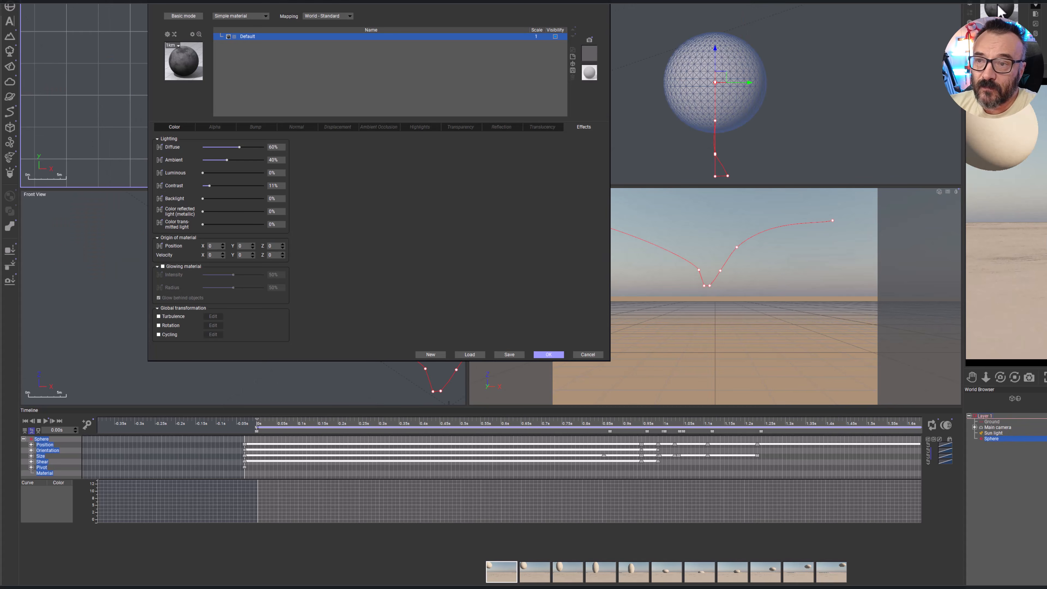
{"action": "left_click", "coordinate": [174, 128]}
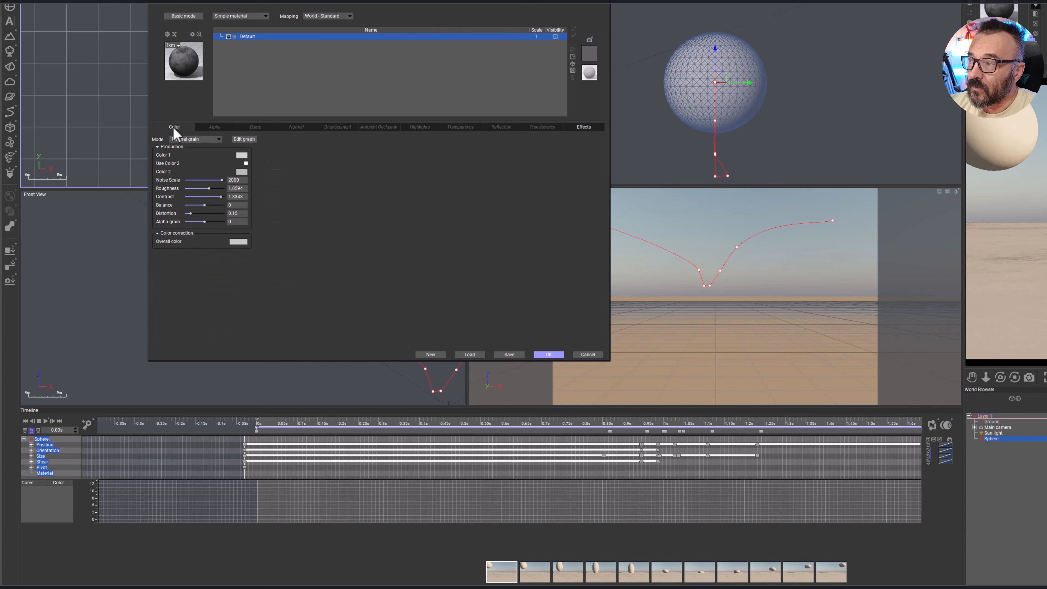
{"action": "left_click", "coordinate": [218, 139]}
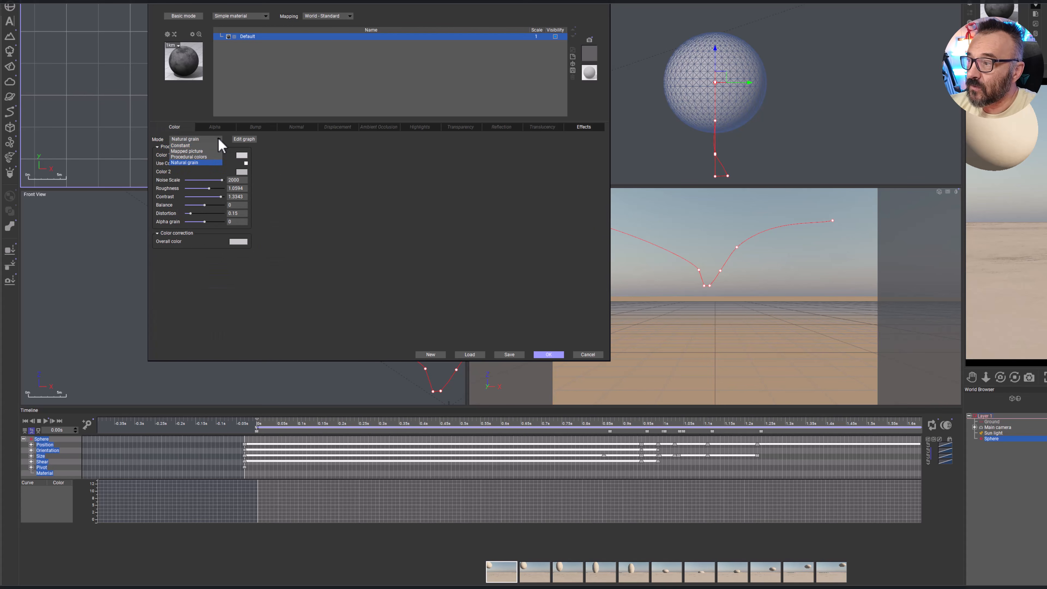
{"action": "left_click", "coordinate": [193, 142]}
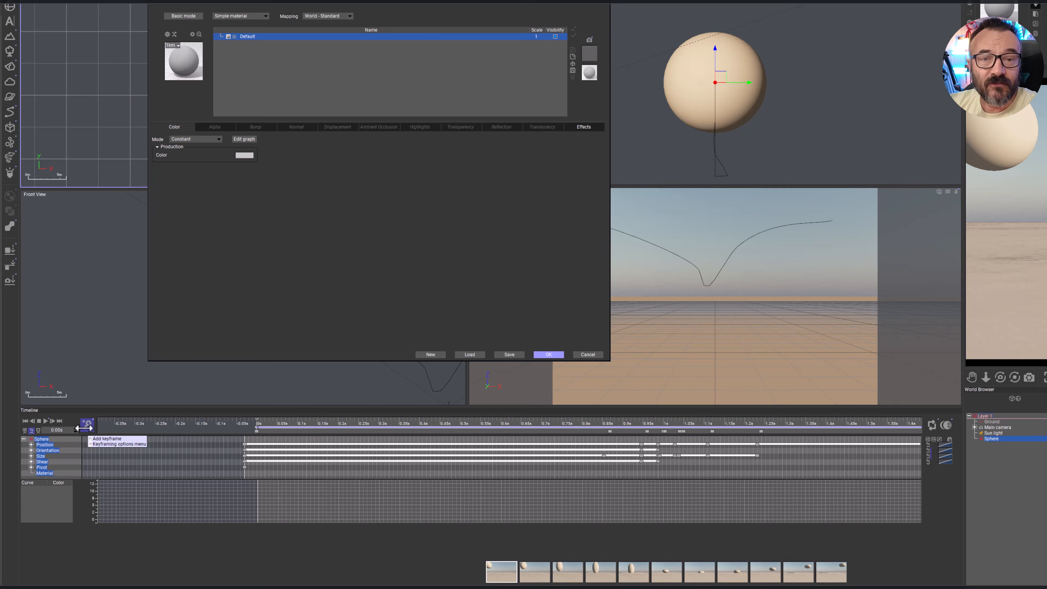
Set the sphere material's constant color to red (RGB 255, 10, 10)
{"action": "left_click", "coordinate": [244, 155]}
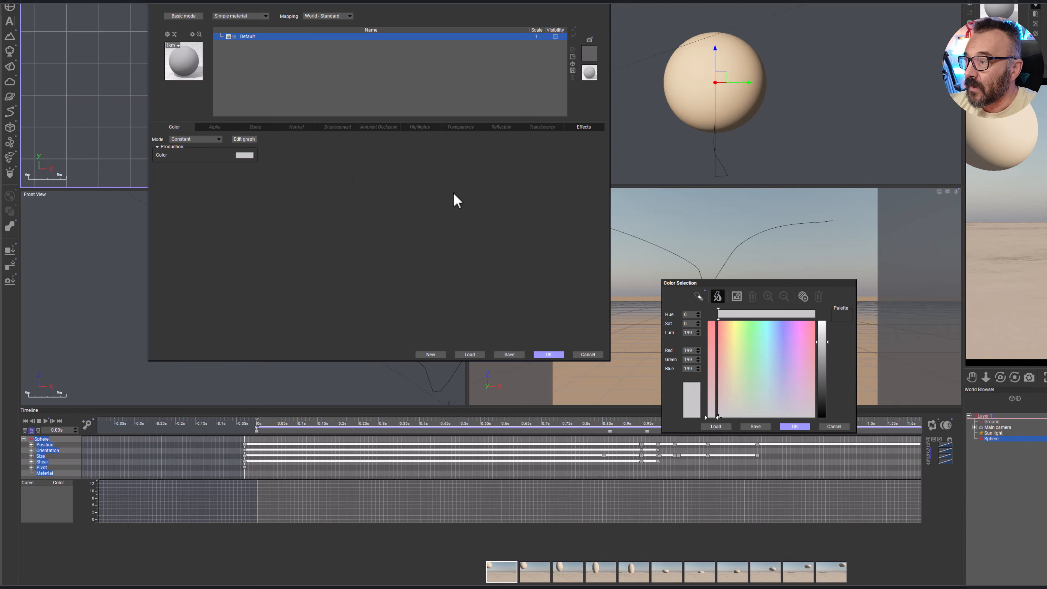
{"action": "left_click_drag", "start_coordinate": [738, 342], "coordinate": [718, 321]}
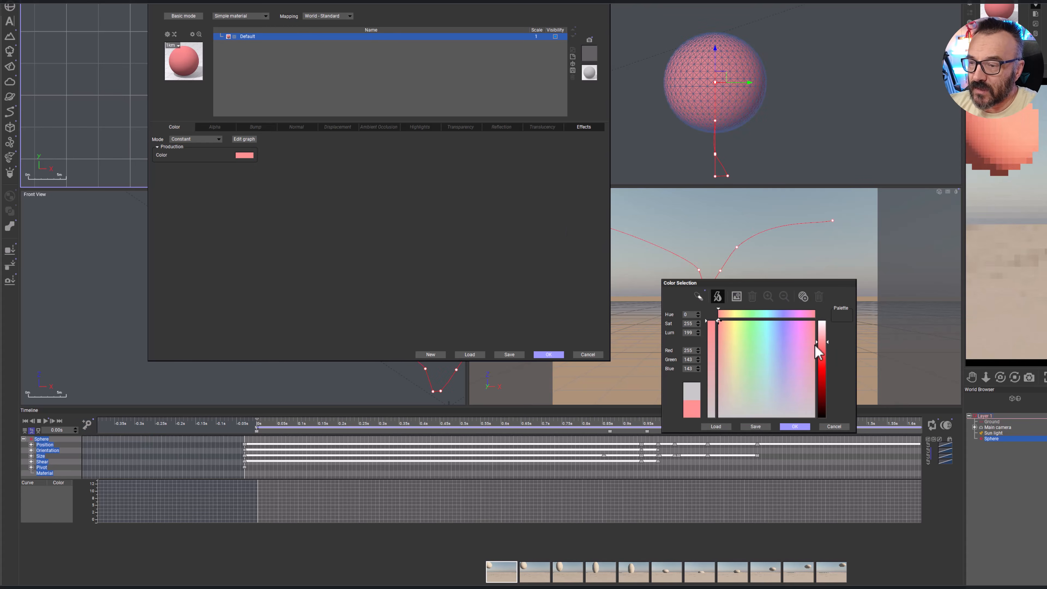
{"action": "left_click", "coordinate": [821, 367]}
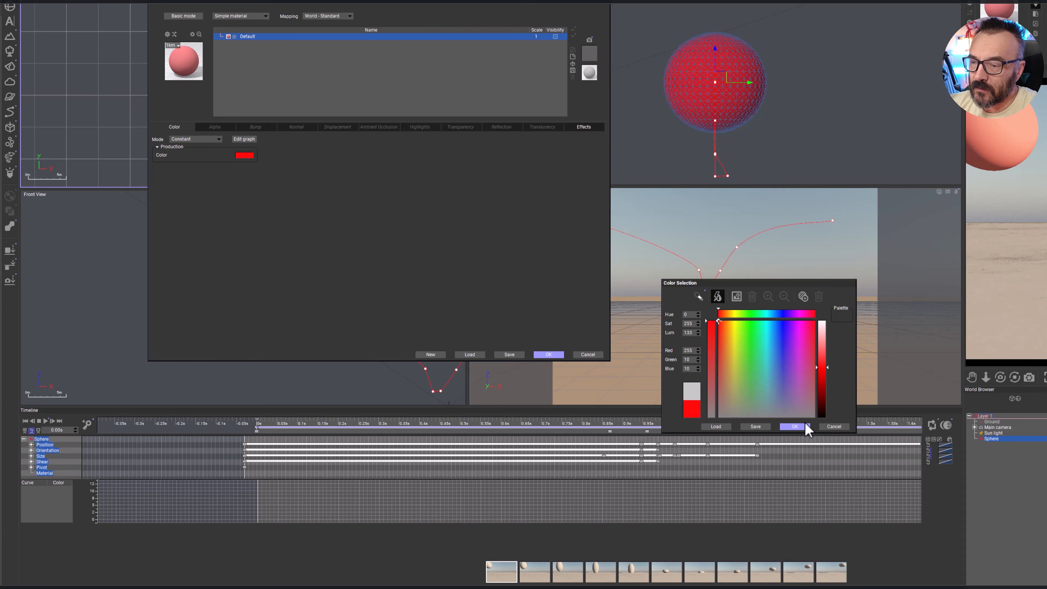
{"action": "left_click", "coordinate": [795, 427]}
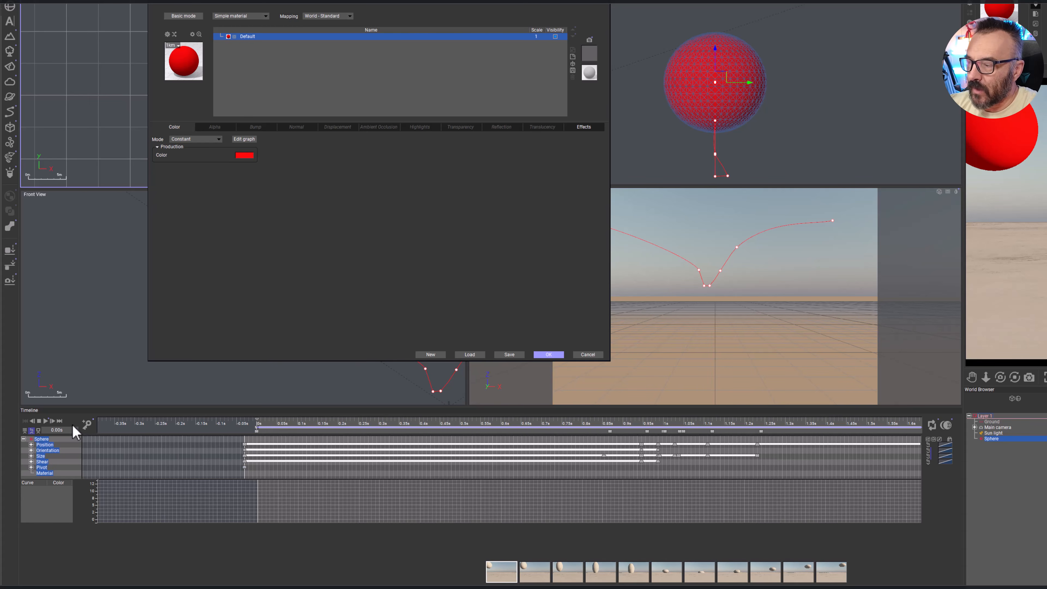
Go to the sphere's keyframe at 0.96 s and check the add-keyframe options for its Material track
{"action": "left_click", "coordinate": [53, 421]}
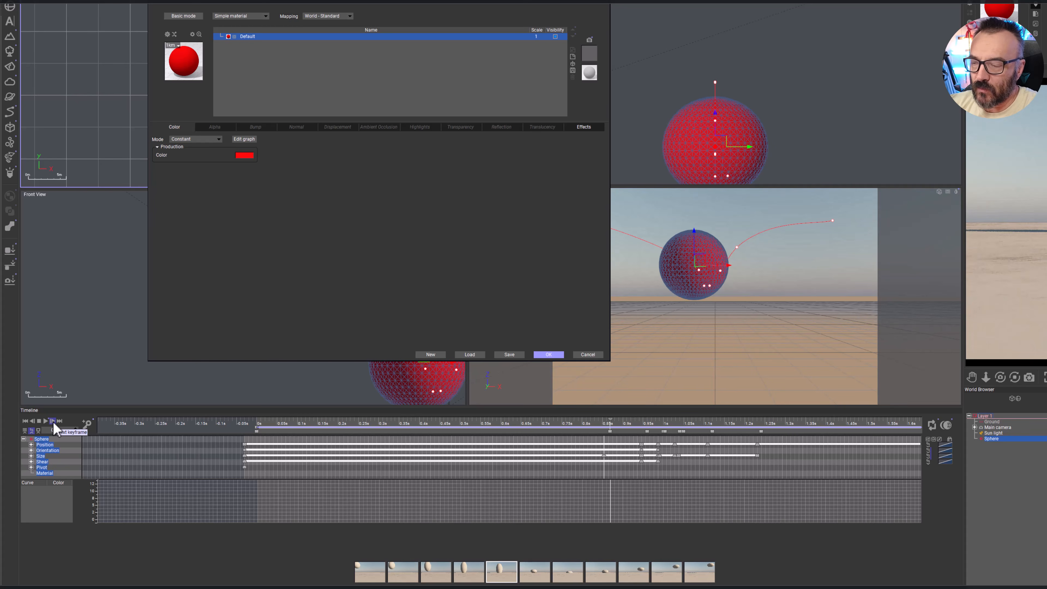
{"action": "left_click", "coordinate": [53, 421]}
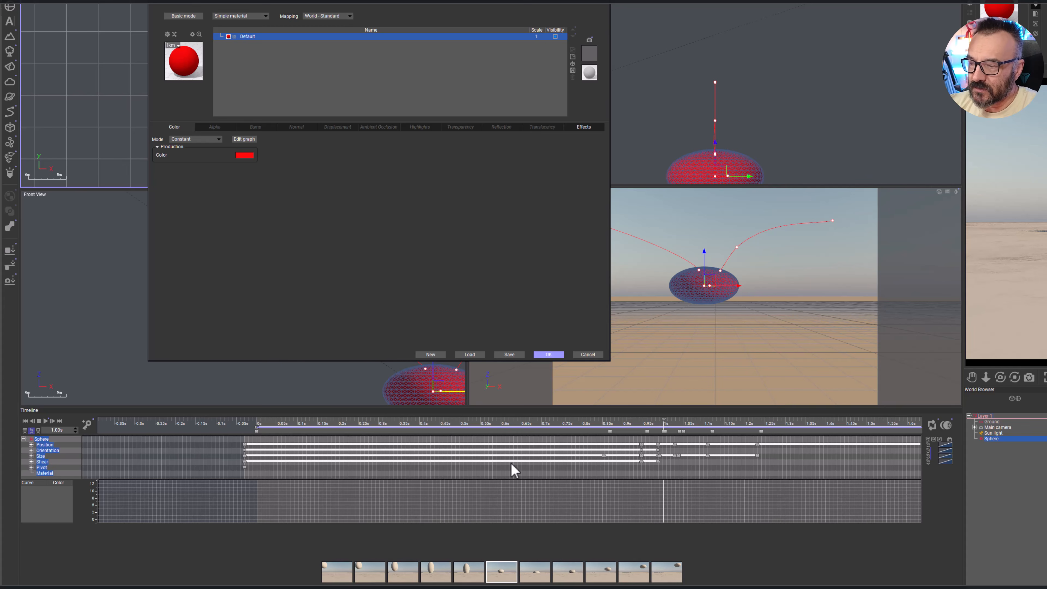
{"action": "left_click", "coordinate": [33, 421]}
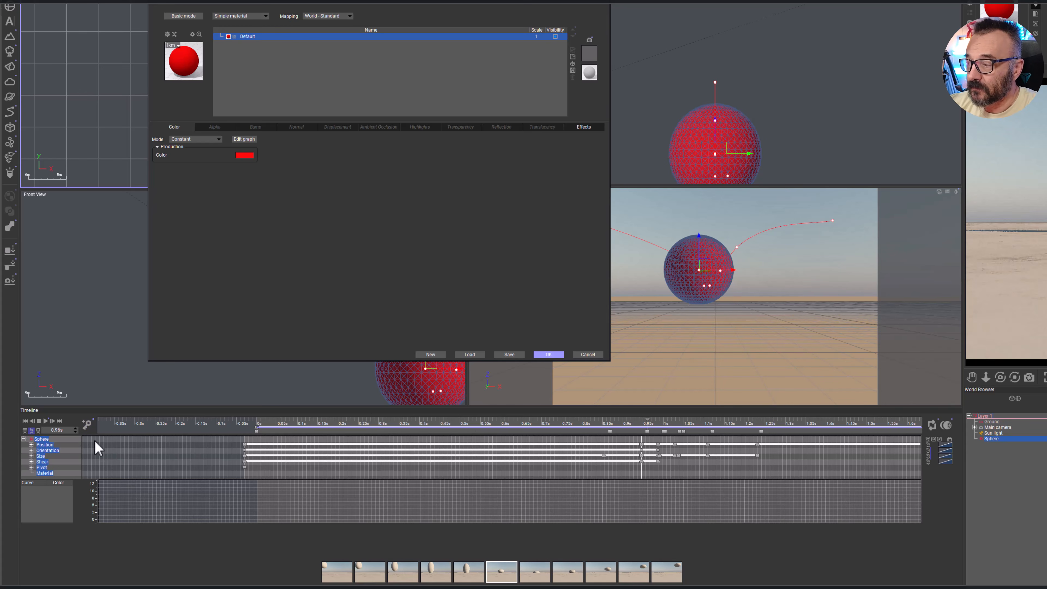
{"action": "left_click", "coordinate": [58, 475]}
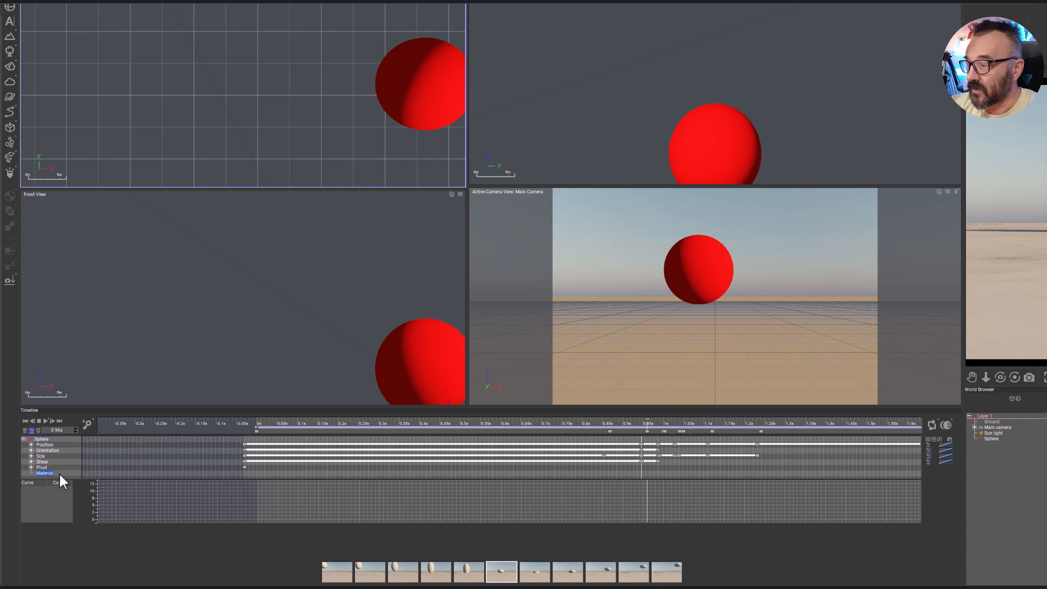
{"action": "right_click", "coordinate": [60, 479]}
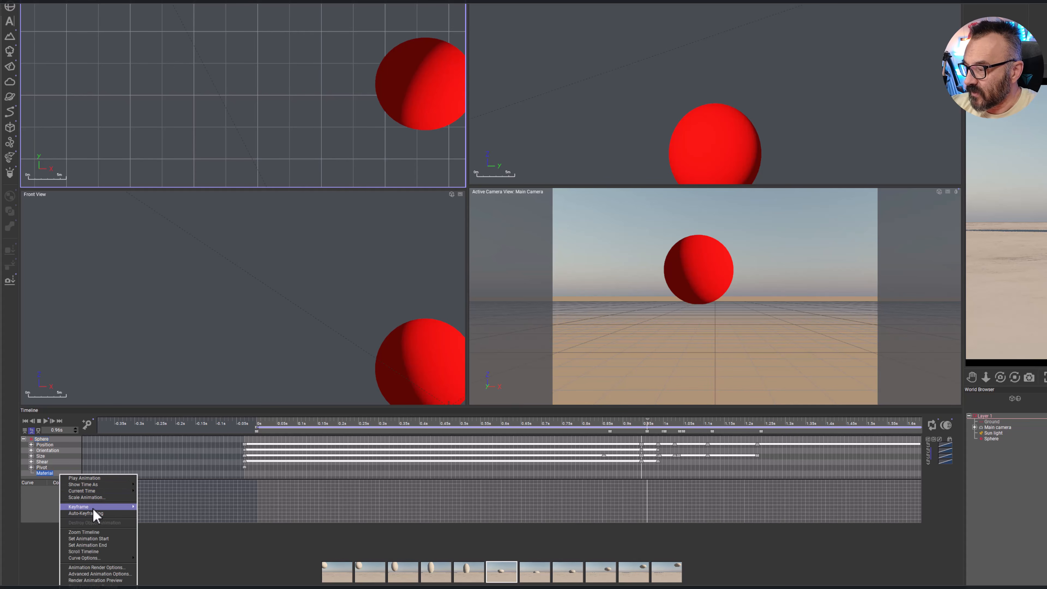
{"action": "mouse_move", "coordinate": [124, 507]}
{"action": "mouse_move", "coordinate": [175, 508]}
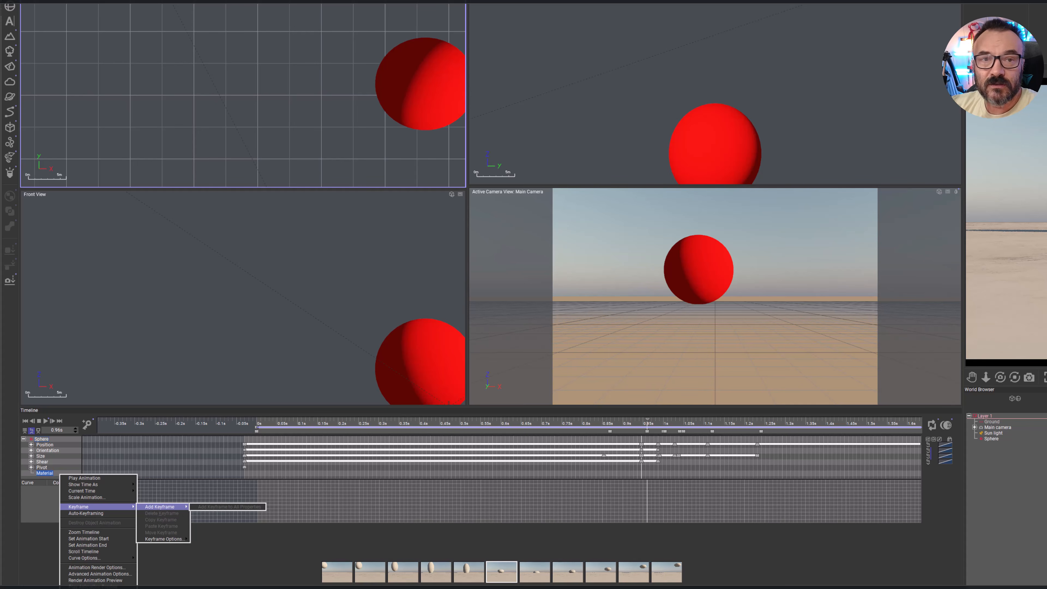
Reopen the sphere's material at 0.96 s and adjust its constant color to RGB 255, 16, 16
{"action": "left_click", "coordinate": [991, 439]}
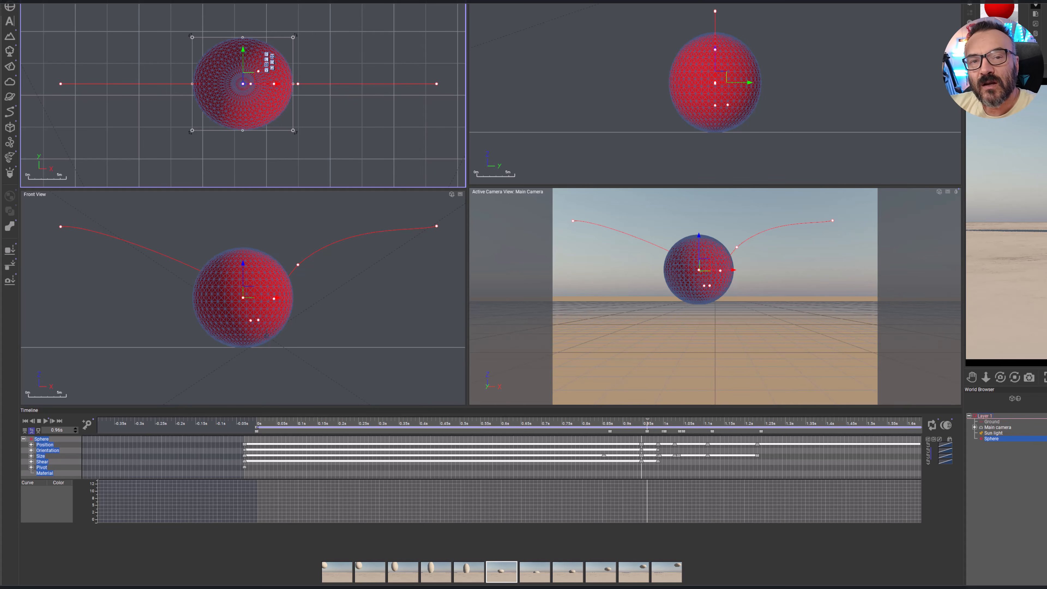
{"action": "double_click", "coordinate": [1006, 15]}
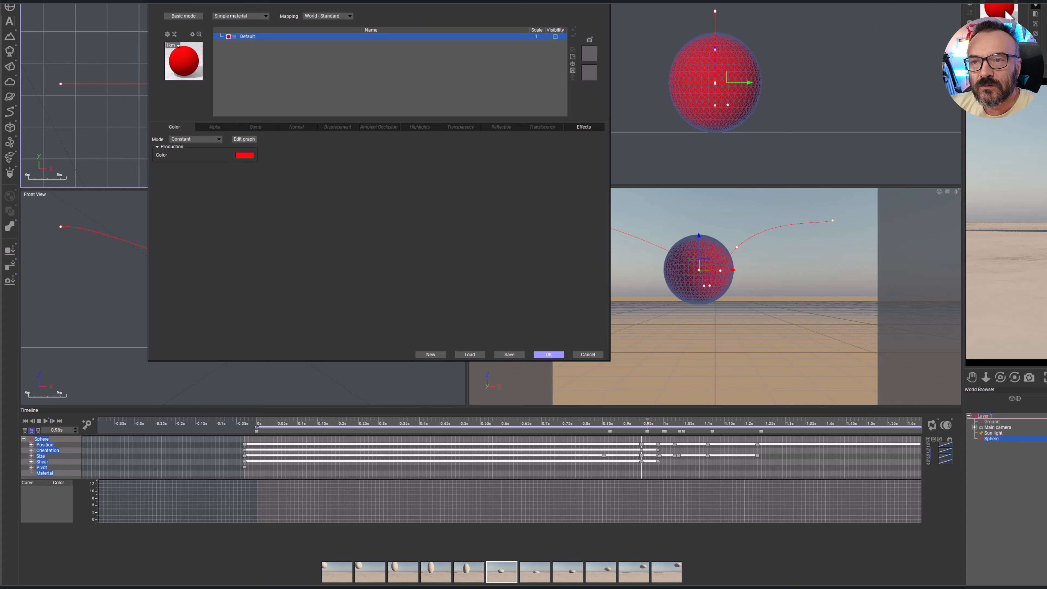
{"action": "left_click", "coordinate": [244, 156]}
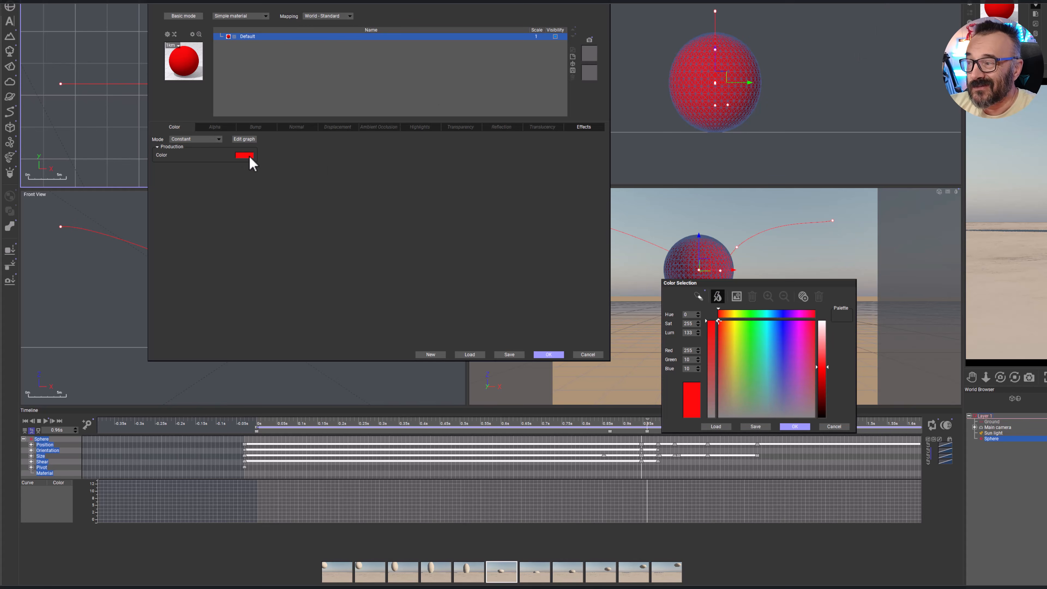
{"action": "left_click", "coordinate": [823, 365]}
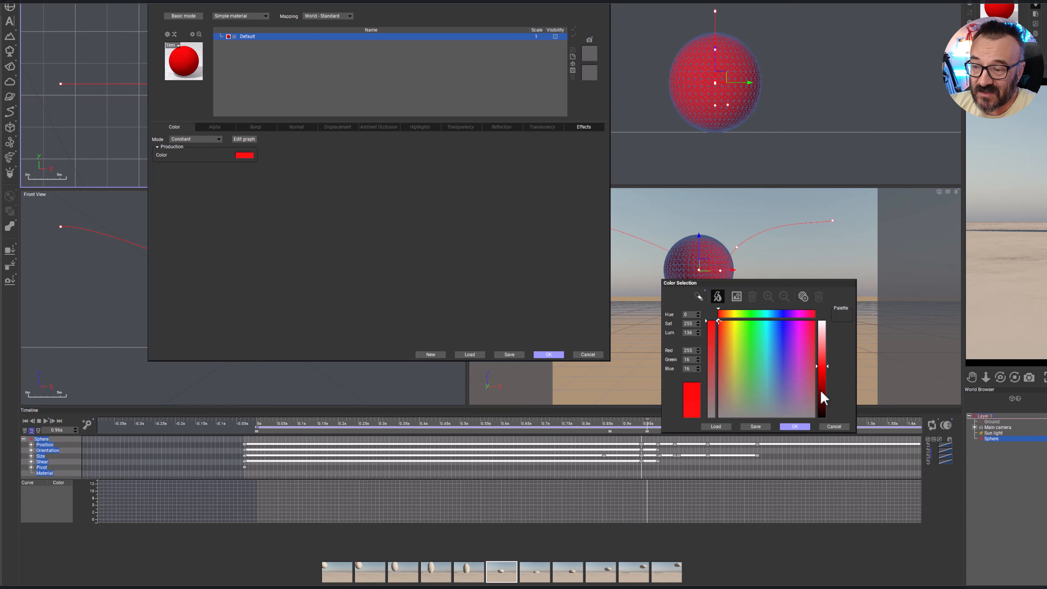
{"action": "left_click", "coordinate": [795, 426]}
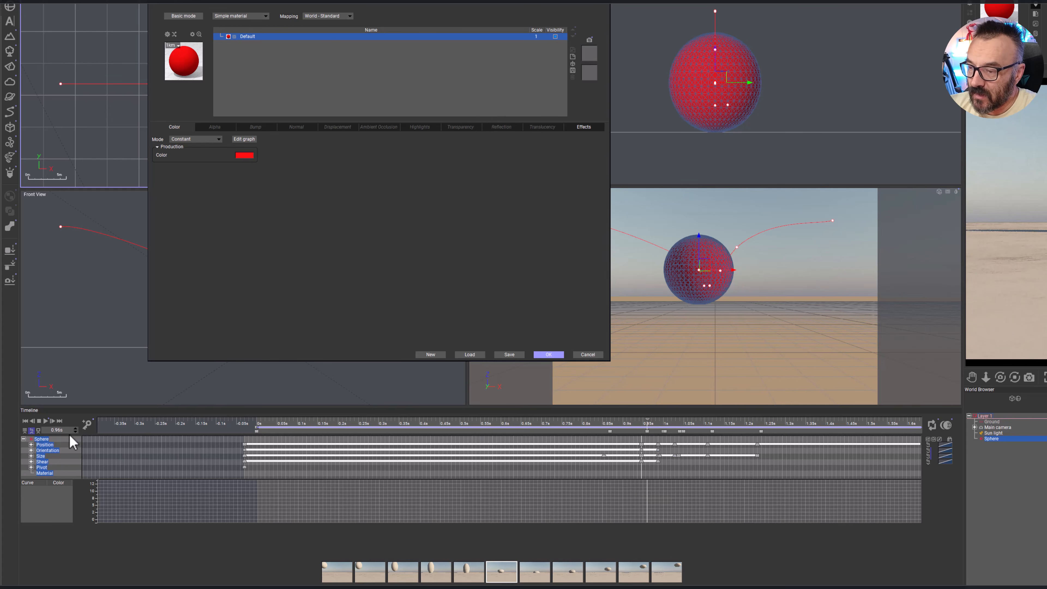
Advance to the 1.00 s keyframe and try changing the sphere's material color to blue
{"action": "left_click", "coordinate": [52, 421]}
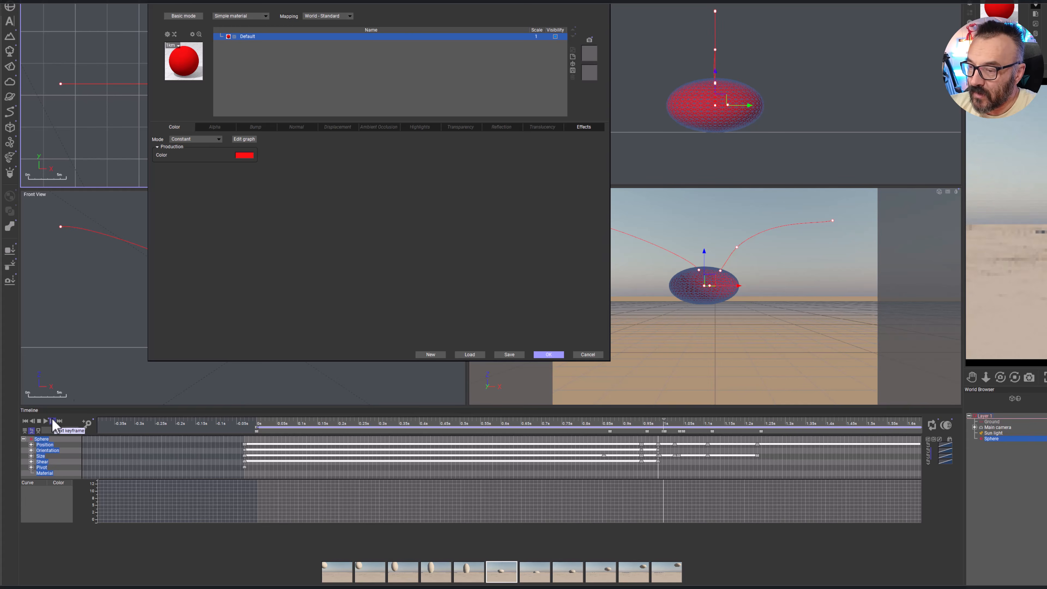
{"action": "left_click", "coordinate": [244, 155]}
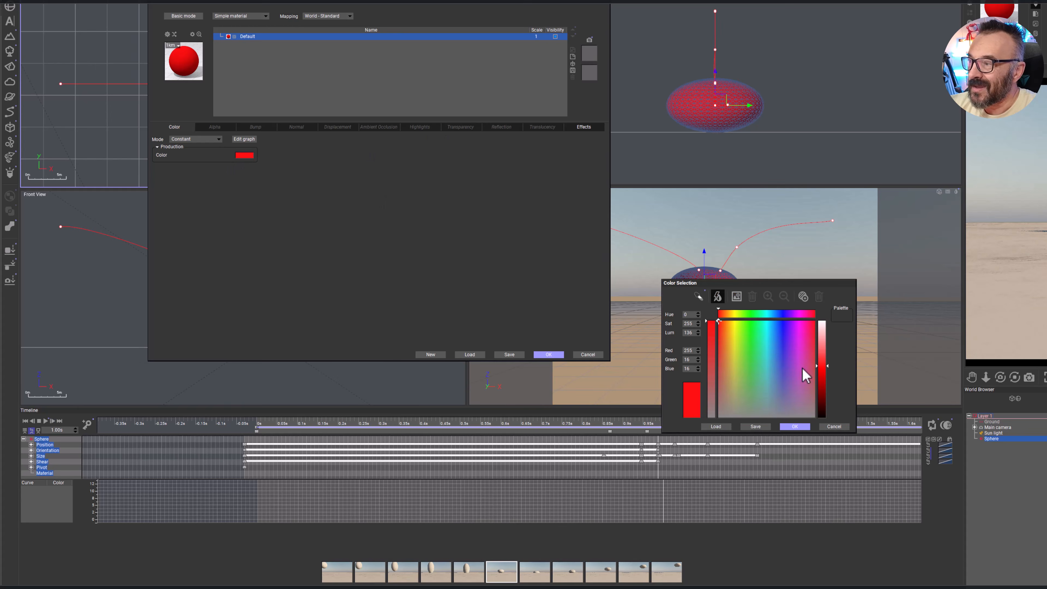
{"action": "left_click", "coordinate": [782, 321]}
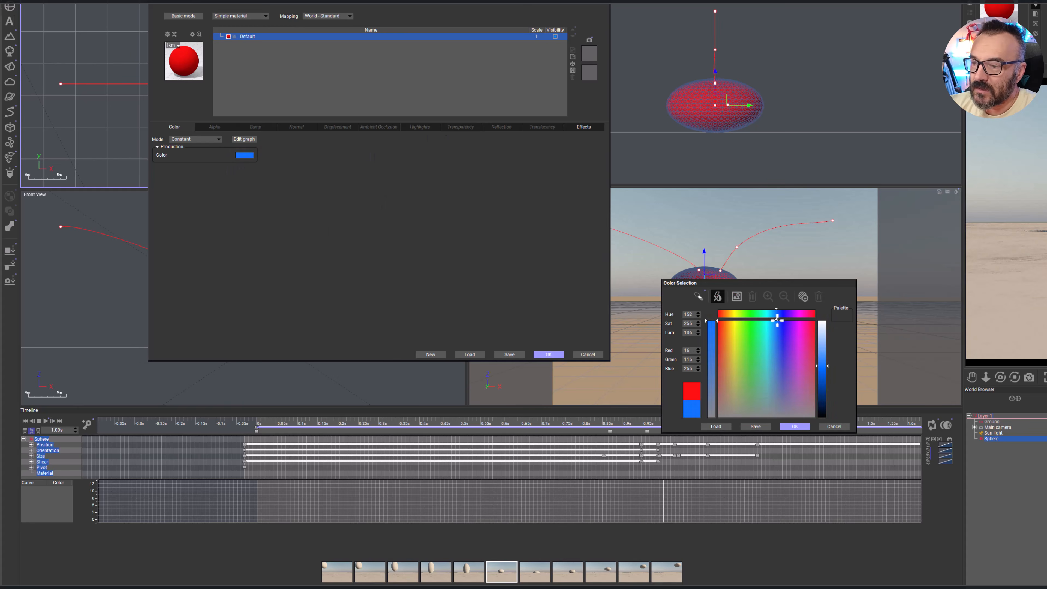
{"action": "left_click", "coordinate": [793, 427]}
Return to 0 s and set the sphere material's color to red (RGB 255, 16, 22)
{"action": "left_click_drag", "start_coordinate": [659, 420], "coordinate": [247, 458]}
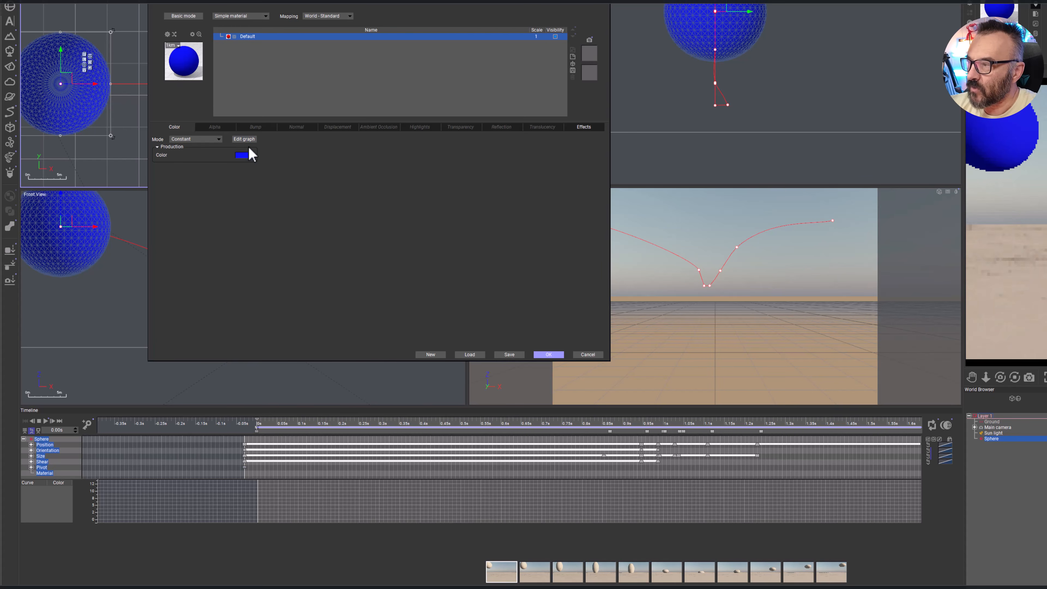
{"action": "left_click", "coordinate": [244, 155]}
{"action": "left_click", "coordinate": [813, 320]}
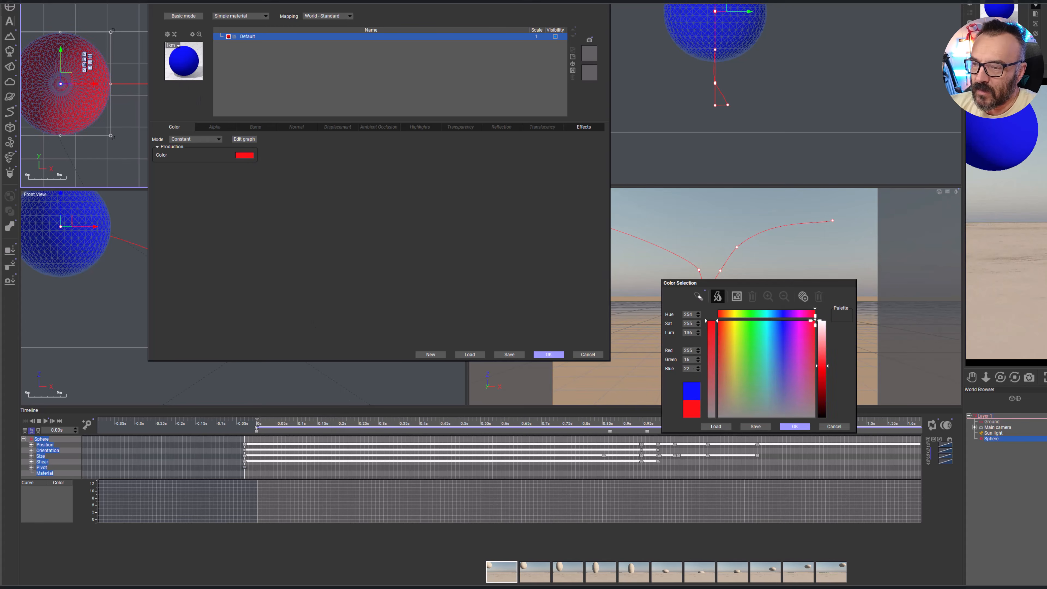
{"action": "left_click", "coordinate": [795, 426]}
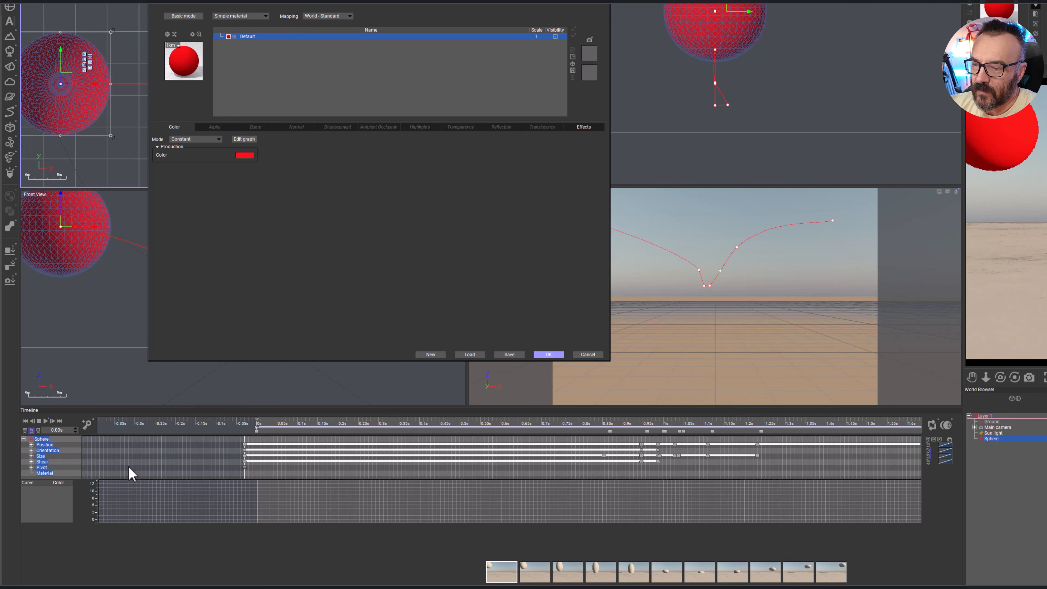
Advance to the 0.87 s keyframe and review the Material Options for timeline and animation settings
{"action": "left_click", "coordinate": [52, 421]}
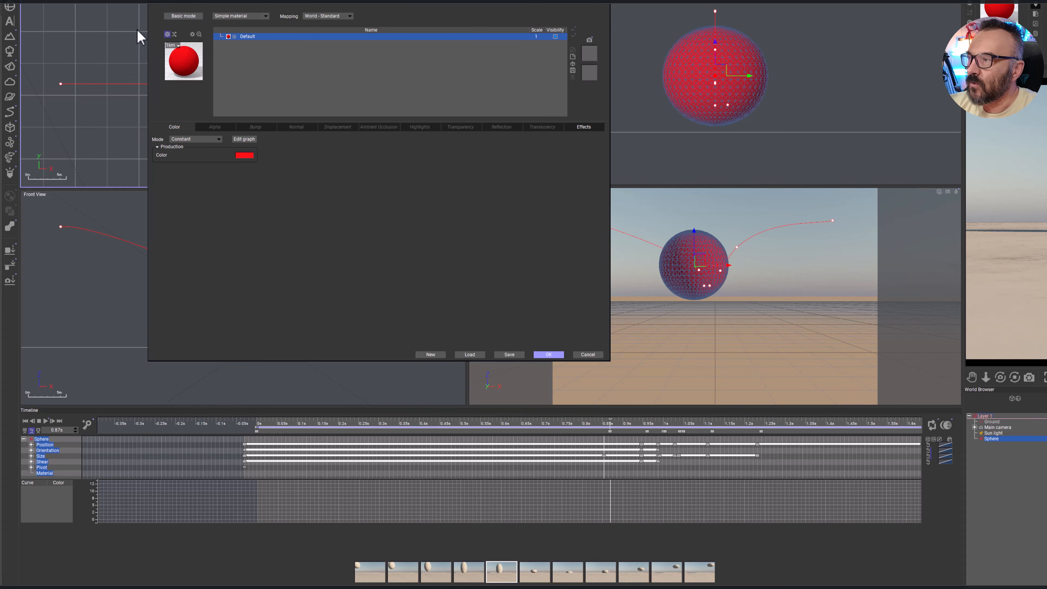
{"action": "left_click", "coordinate": [167, 35]}
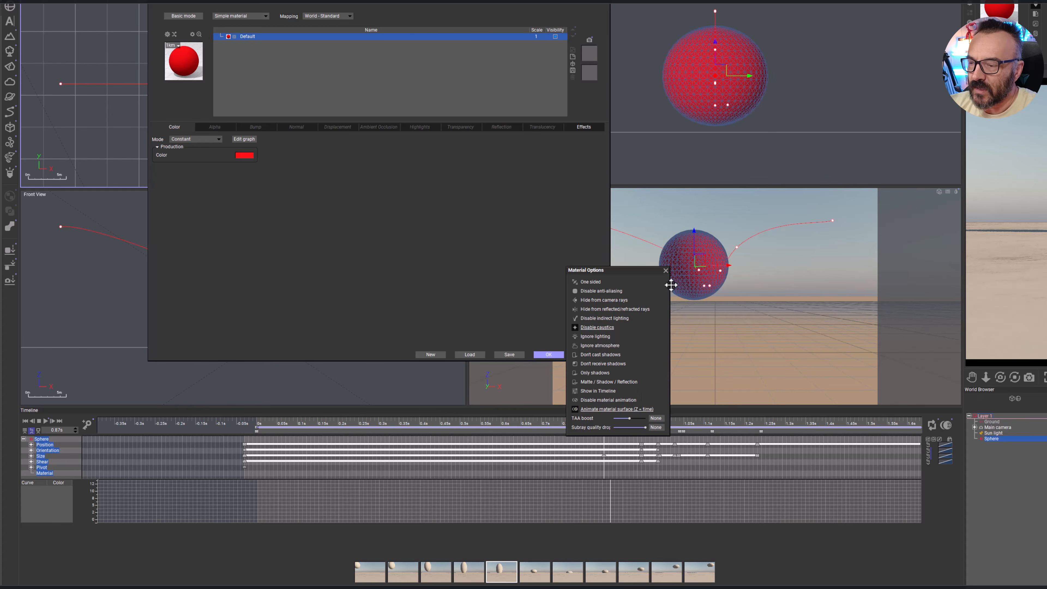
{"action": "left_click", "coordinate": [665, 270]}
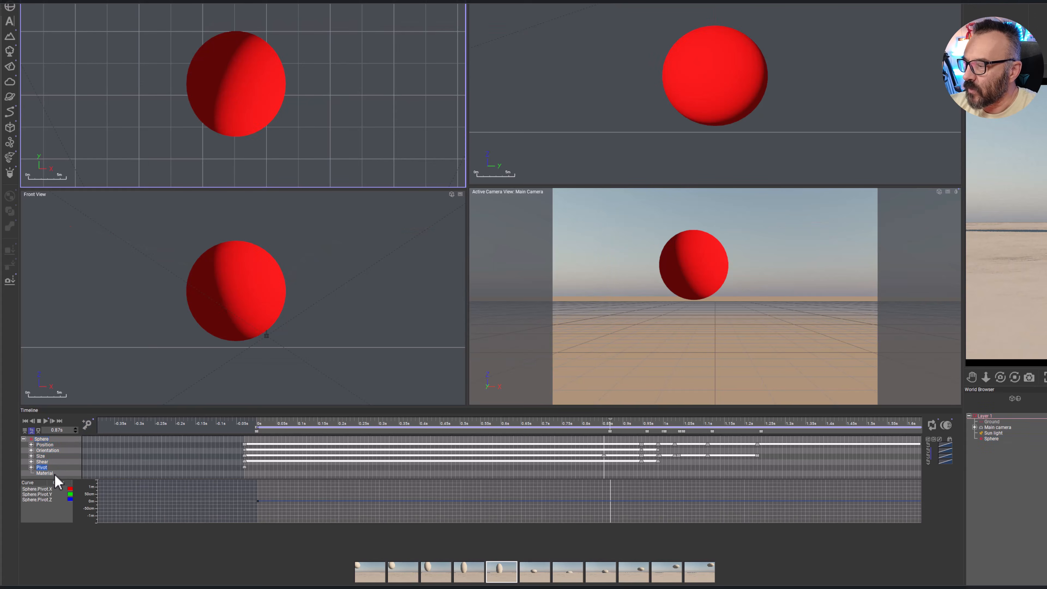
Enable auto-keyframing and animate the sphere's material to violet-blue (RGB 85, 16, 255) at the 0.87 s keyframe
{"action": "left_click", "coordinate": [54, 473]}
{"action": "right_click", "coordinate": [55, 473]}
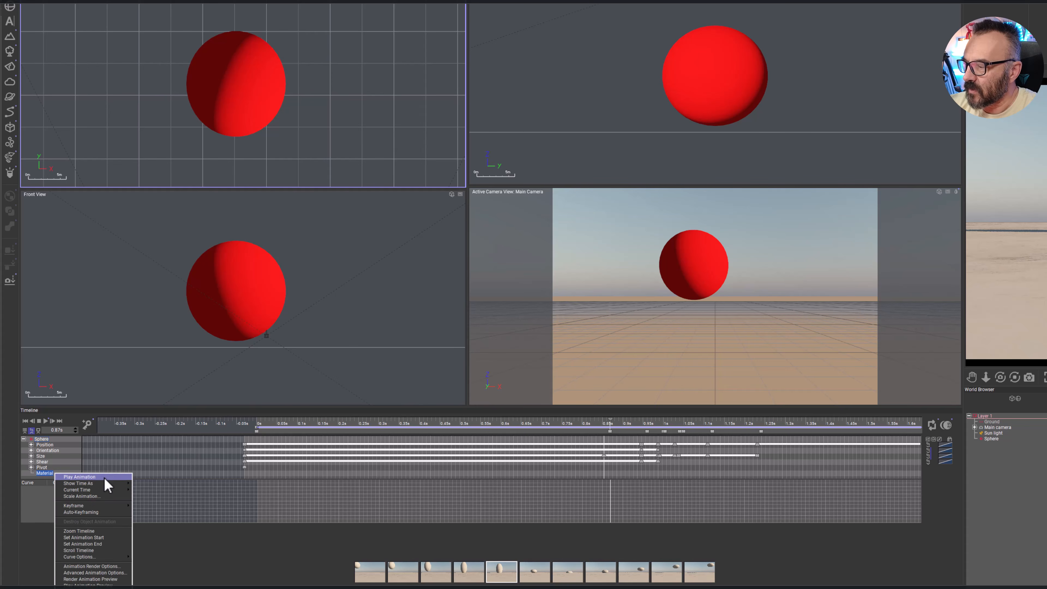
{"action": "left_click", "coordinate": [107, 514]}
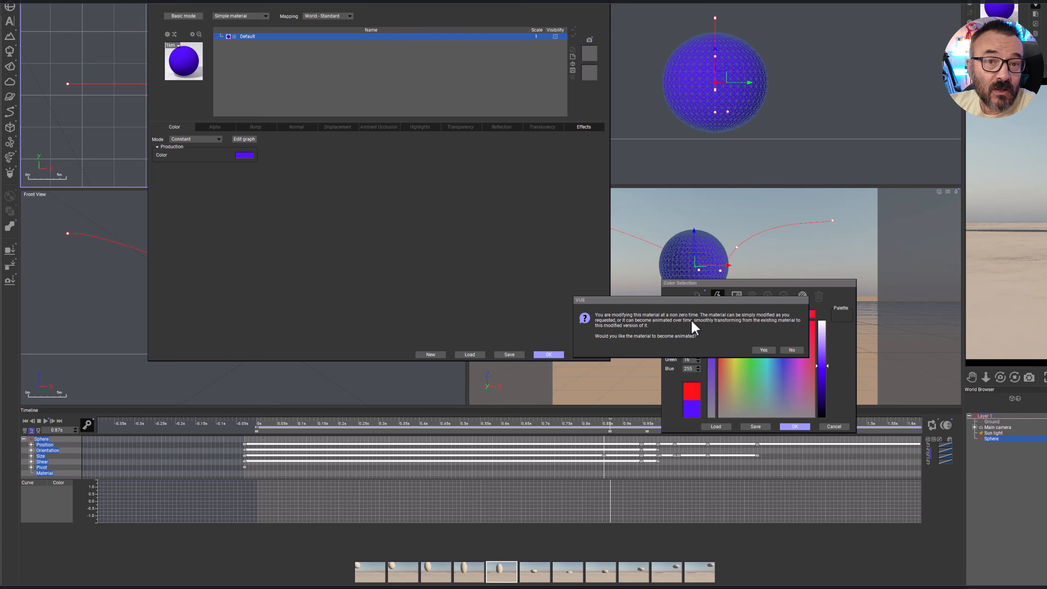
{"action": "left_click", "coordinate": [763, 350]}
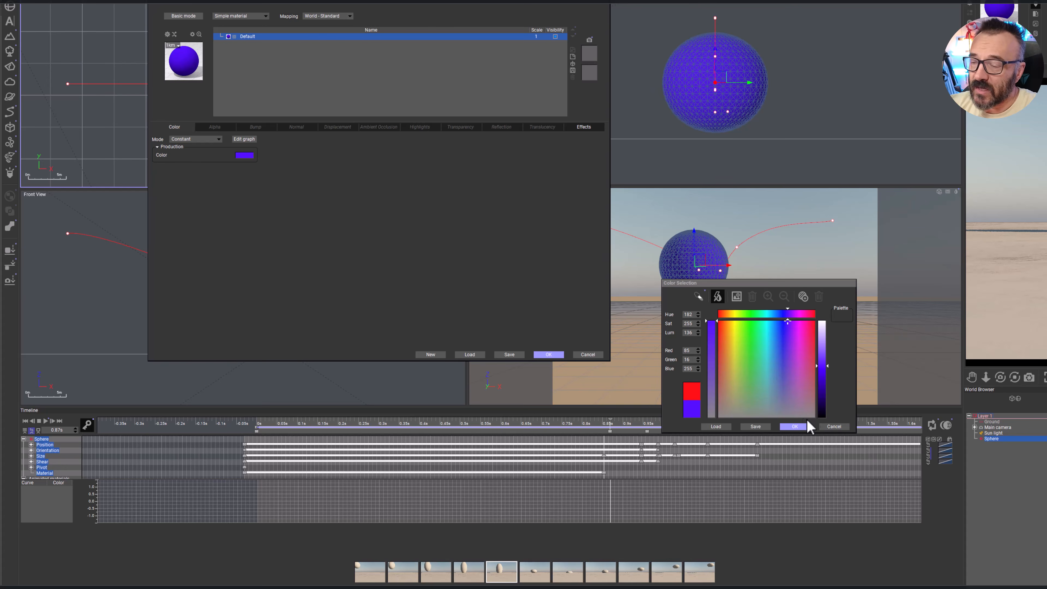
{"action": "left_click", "coordinate": [794, 427]}
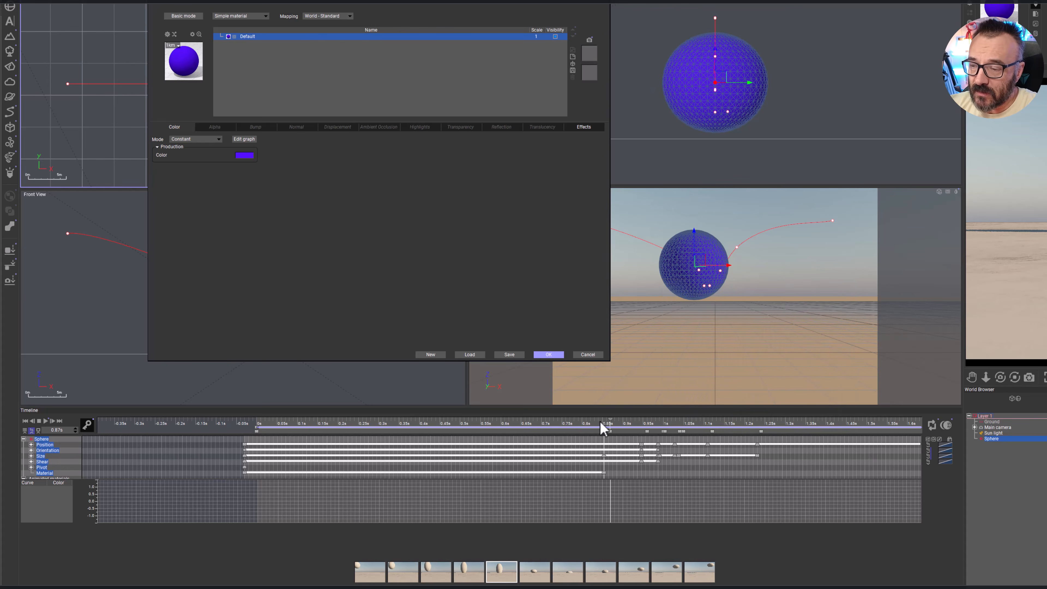
Preview the material color transition by scrubbing back to about 0.76 s, ending on the 0.87 s keyframe
{"action": "left_click_drag", "start_coordinate": [612, 425], "coordinate": [571, 442]}
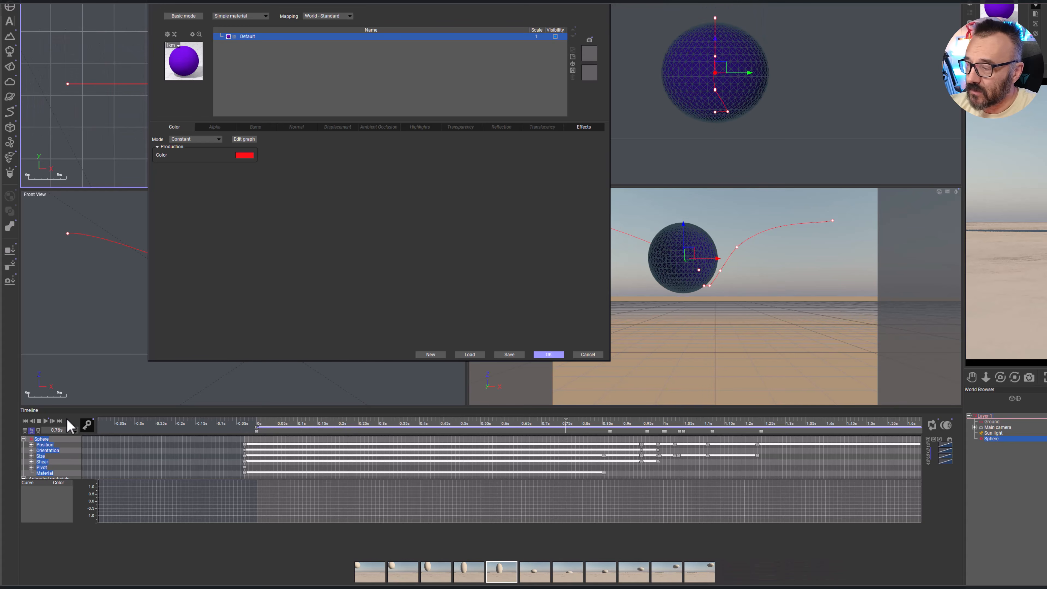
{"action": "left_click", "coordinate": [53, 421]}
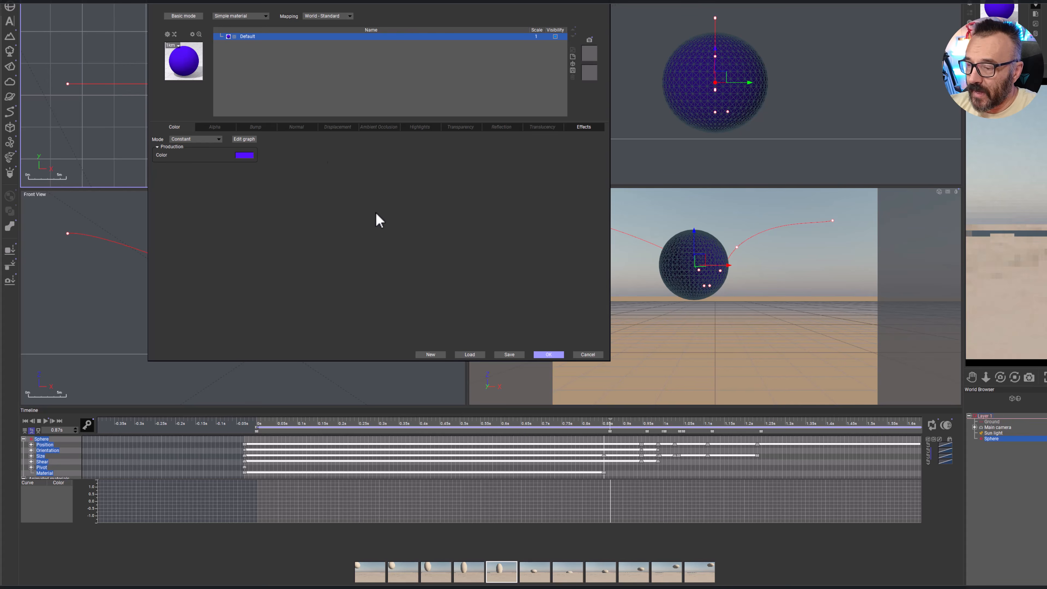
Set the sphere material's color to red (RGB 255, 16, 16) at the 0.87 s keyframe
{"action": "left_click", "coordinate": [244, 156]}
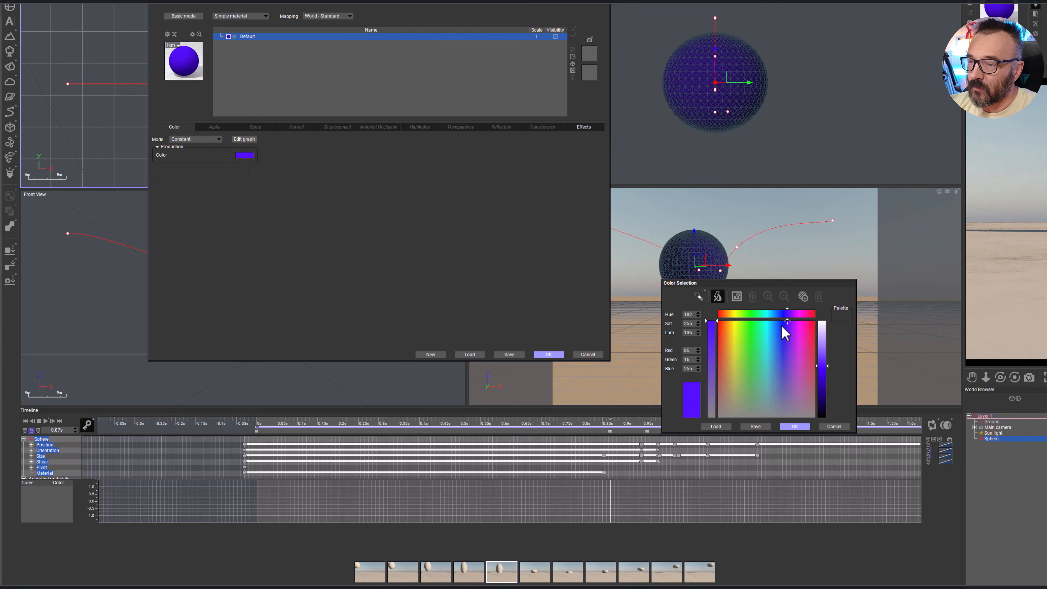
{"action": "left_click", "coordinate": [718, 320]}
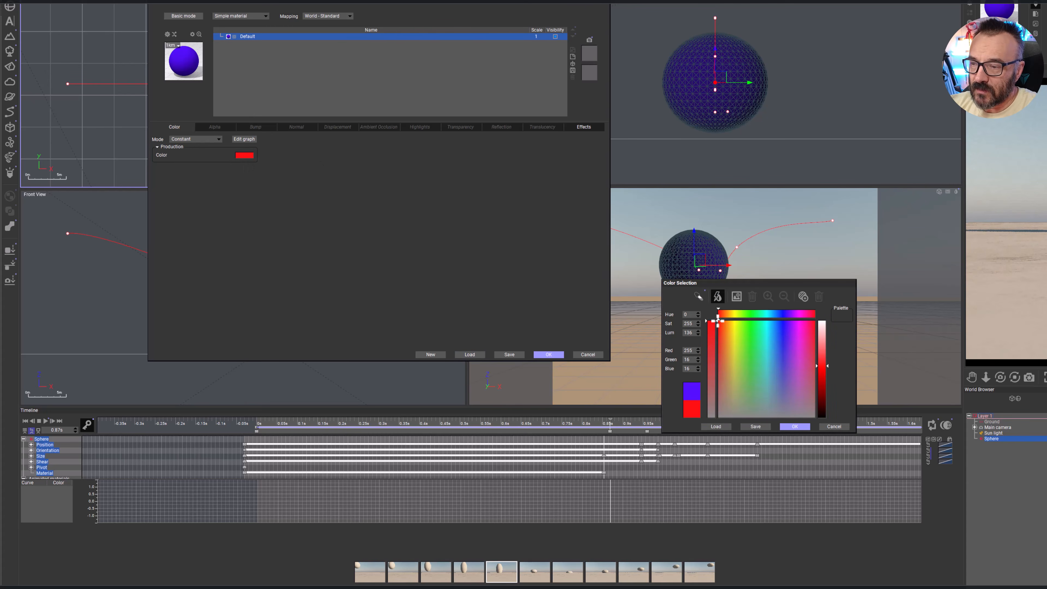
{"action": "left_click", "coordinate": [800, 427]}
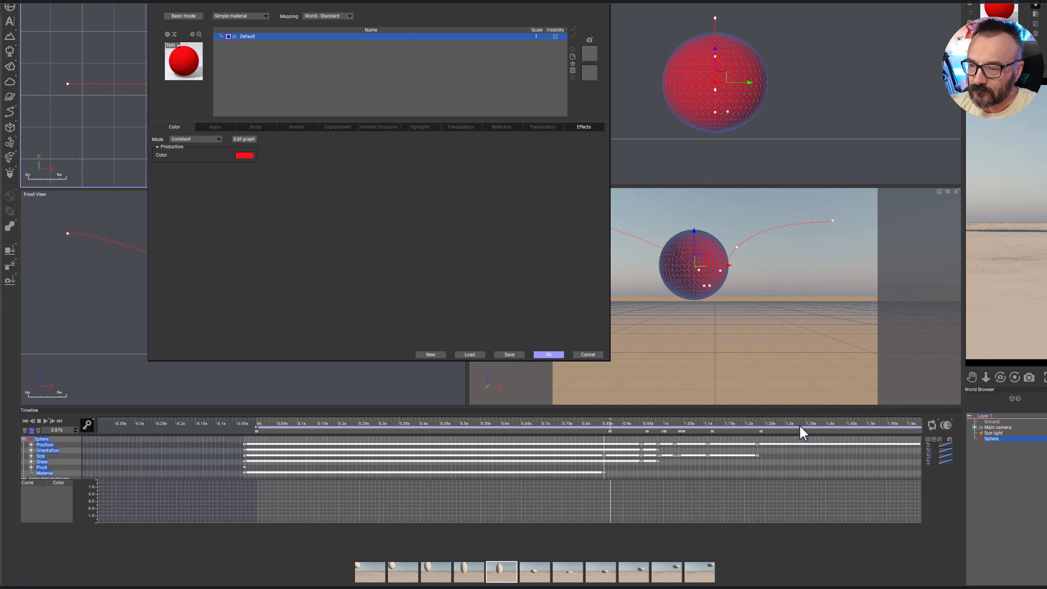
Return to the start of the animation at 0 s and add a keyframe to all of the sphere's properties
{"action": "left_click", "coordinate": [26, 424]}
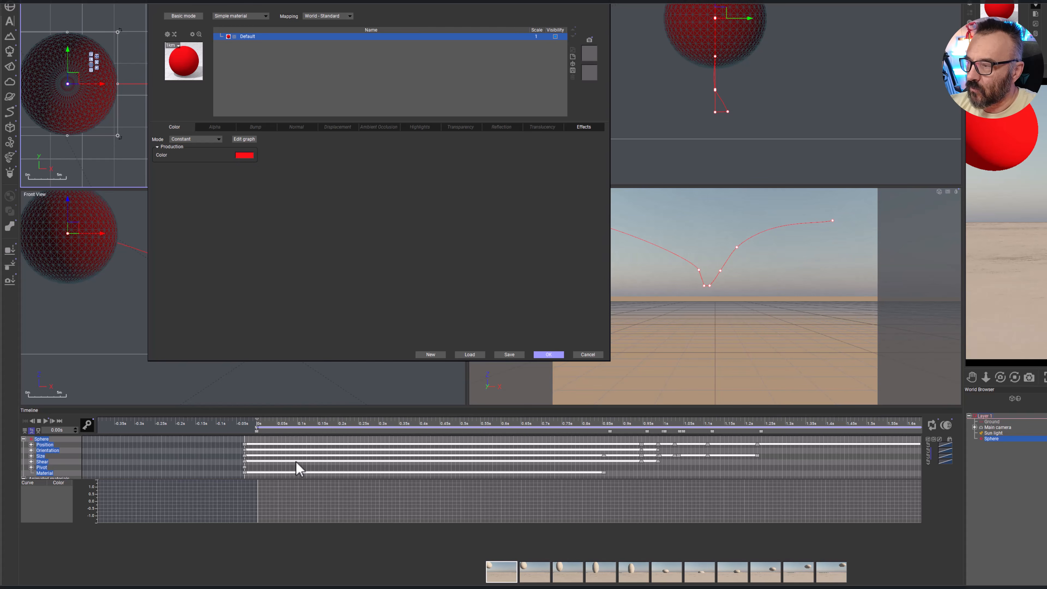
{"action": "left_click", "coordinate": [89, 425]}
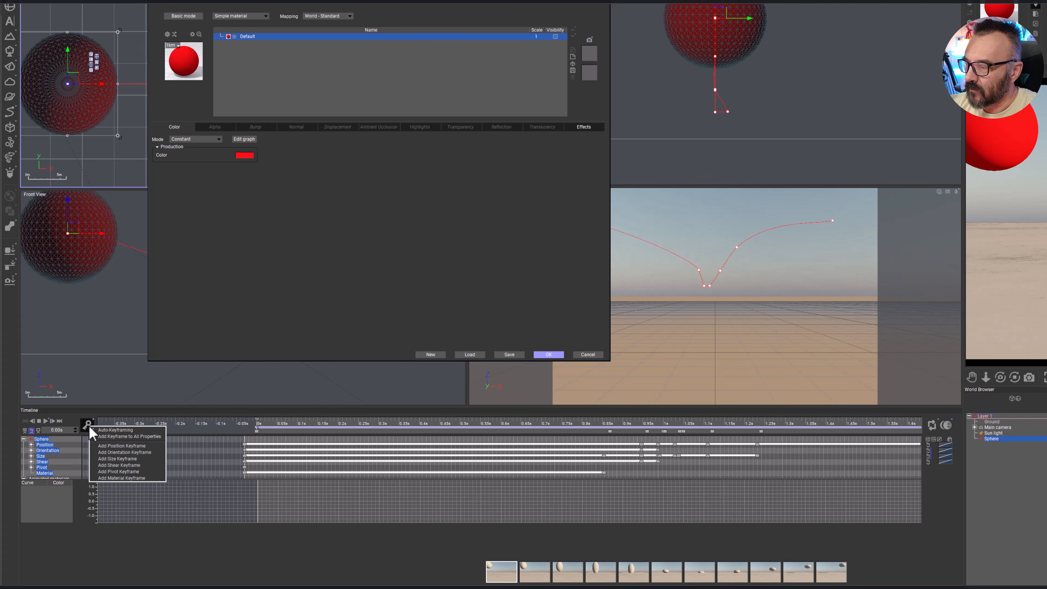
{"action": "left_click", "coordinate": [127, 436]}
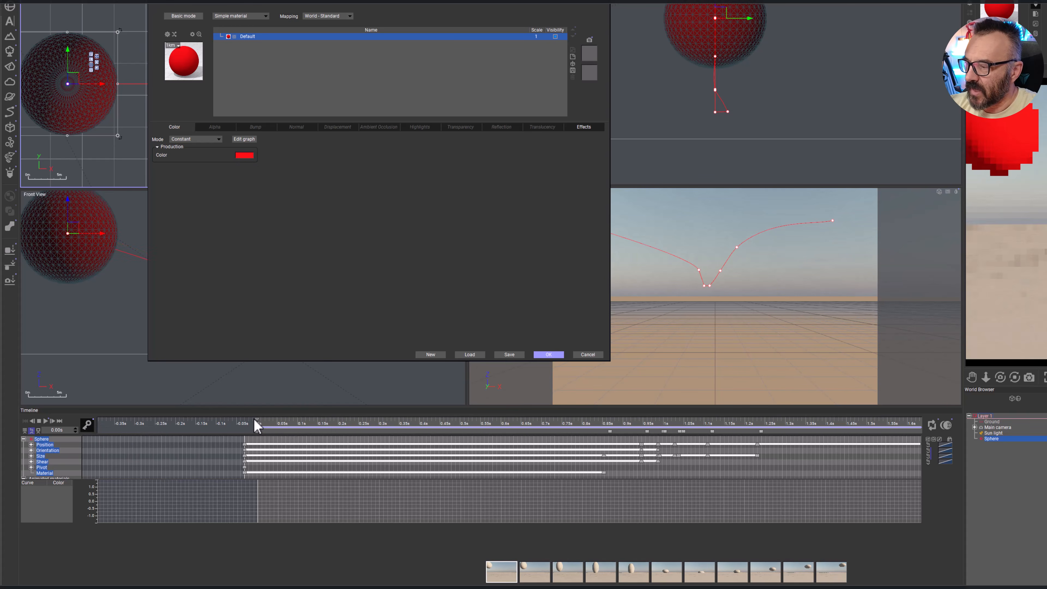
Move to the keyframe at about 0.96 s and set the sphere material's color to blue
{"action": "left_click_drag", "start_coordinate": [261, 422], "coordinate": [650, 424]}
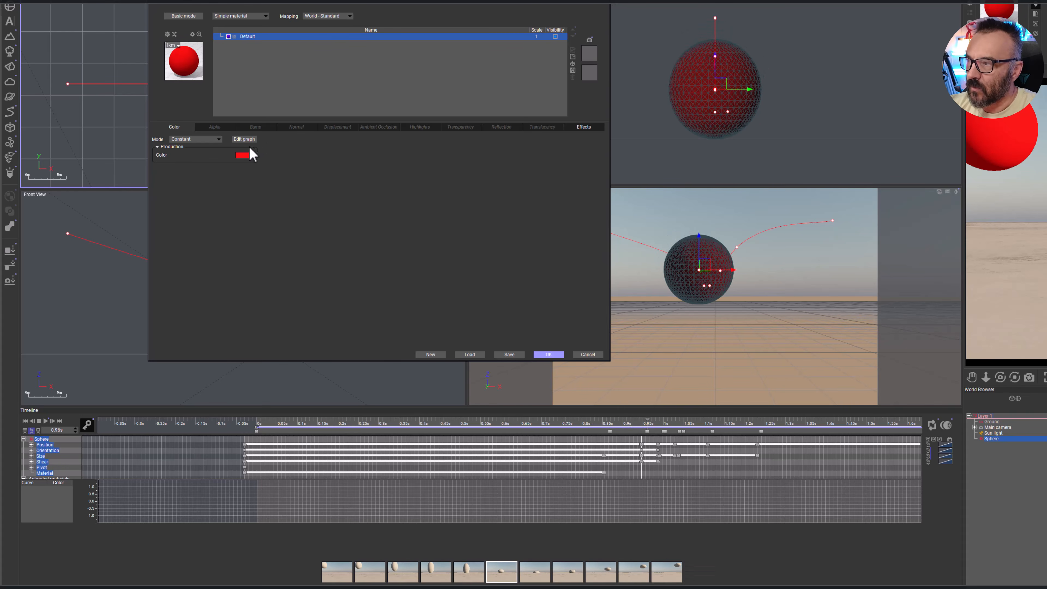
{"action": "left_click", "coordinate": [244, 157]}
{"action": "left_click_drag", "start_coordinate": [773, 356], "coordinate": [778, 316]}
{"action": "left_click", "coordinate": [795, 426]}
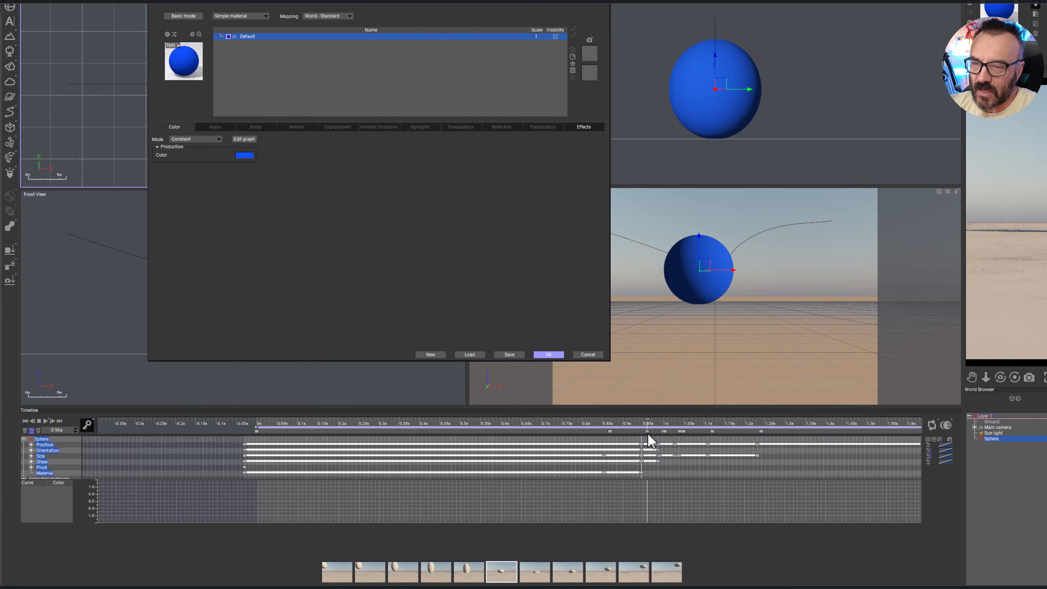
{"action": "mouse_move", "coordinate": [648, 423]}
{"action": "left_mouse_down"}
{"action": "mouse_move", "coordinate": [601, 423]}
{"action": "mouse_move", "coordinate": [662, 421]}
{"action": "mouse_move", "coordinate": [647, 422]}
{"action": "left_mouse_up"}
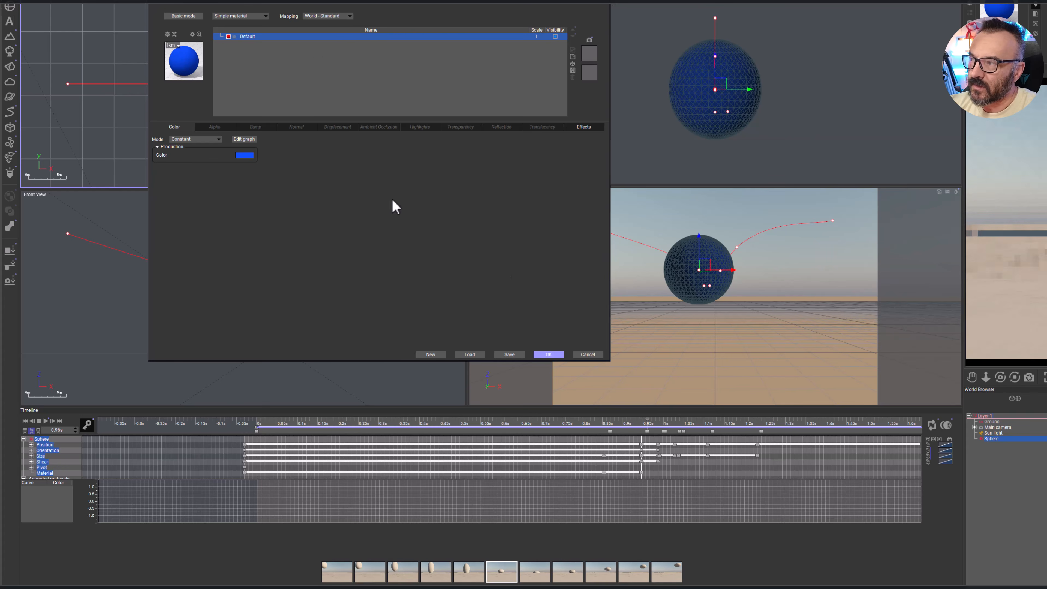
Close the material editor, play the animation and scrub through the timeline to check the sphere's color change
{"action": "left_click_drag", "start_coordinate": [652, 419], "coordinate": [345, 425]}
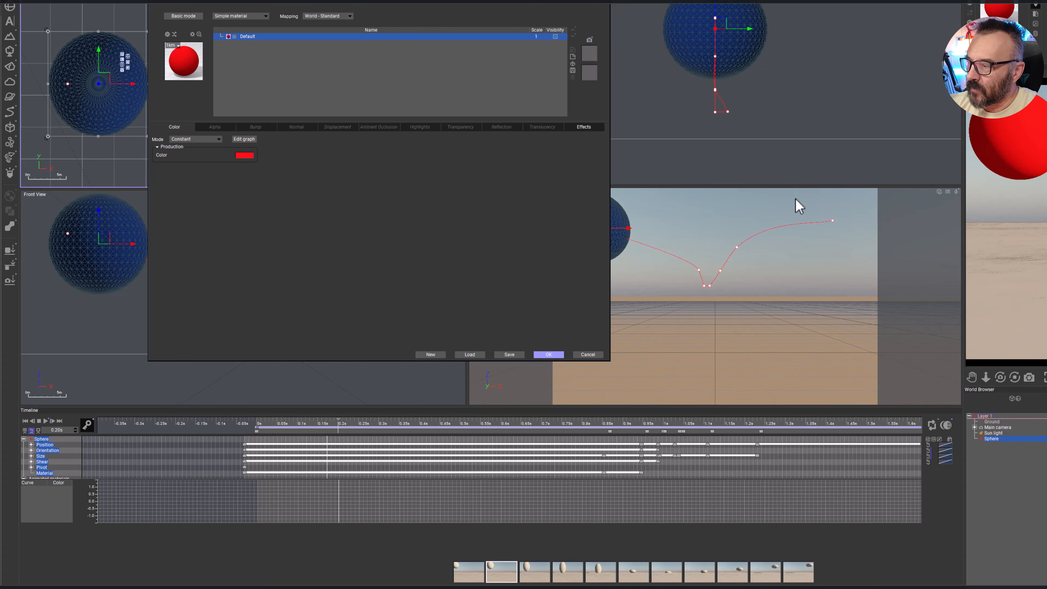
{"action": "left_click", "coordinate": [920, 212]}
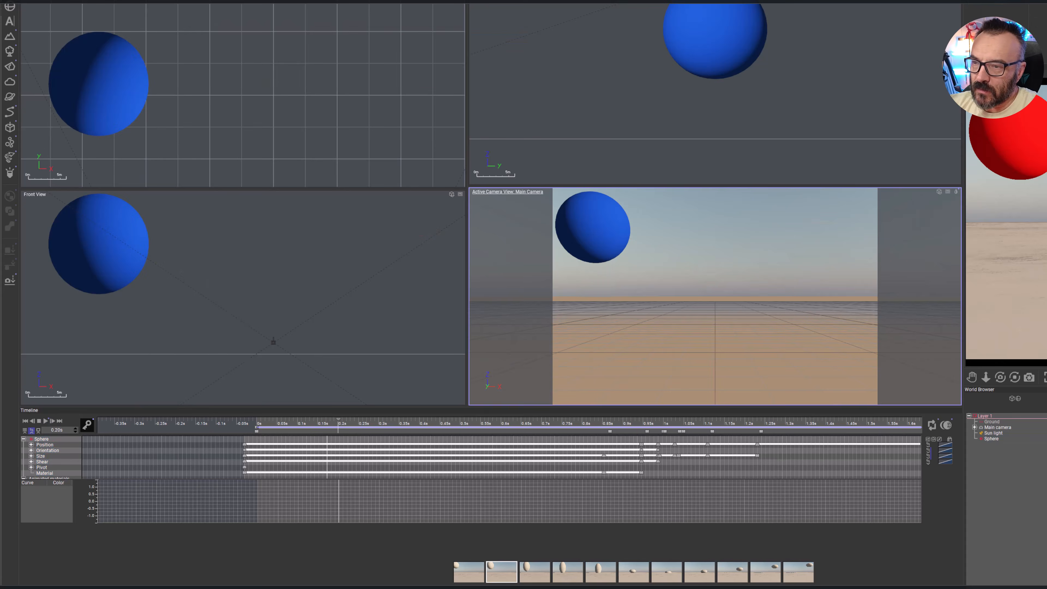
{"action": "left_click", "coordinate": [46, 421]}
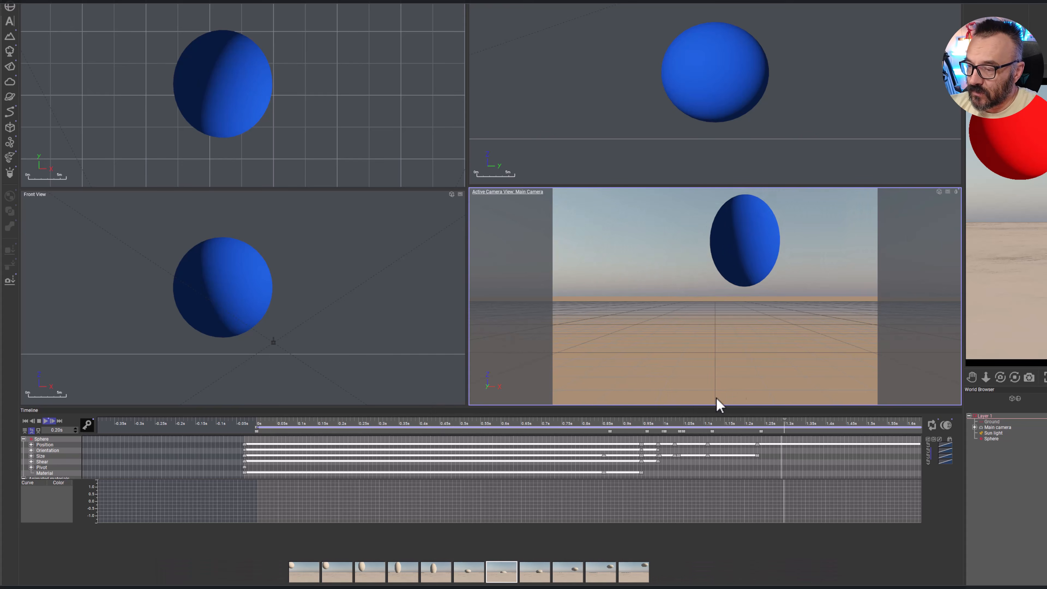
{"action": "left_click", "coordinate": [39, 421]}
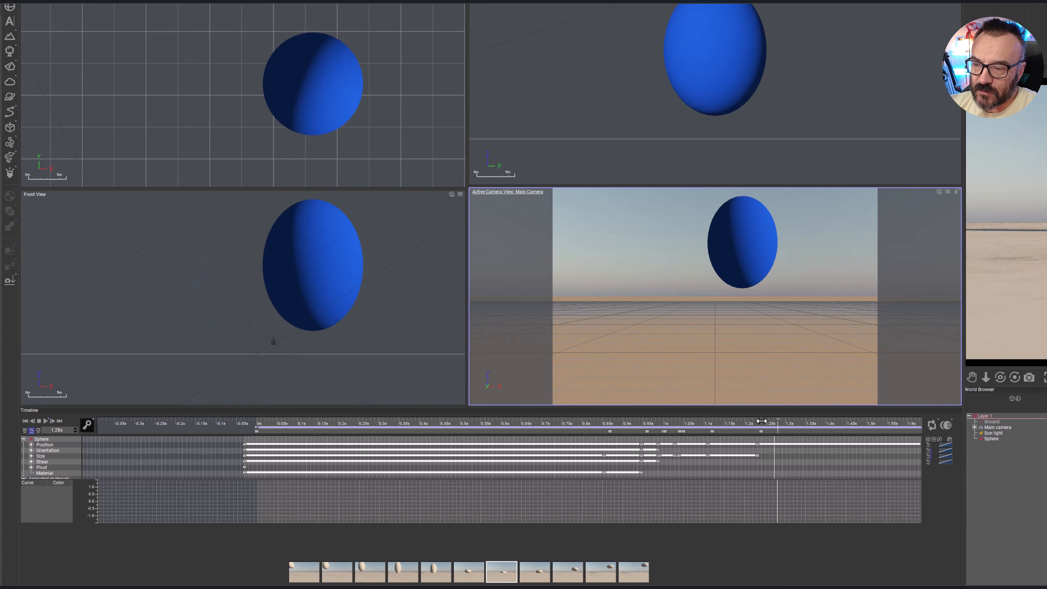
{"action": "left_click_drag", "start_coordinate": [778, 429], "coordinate": [559, 425]}
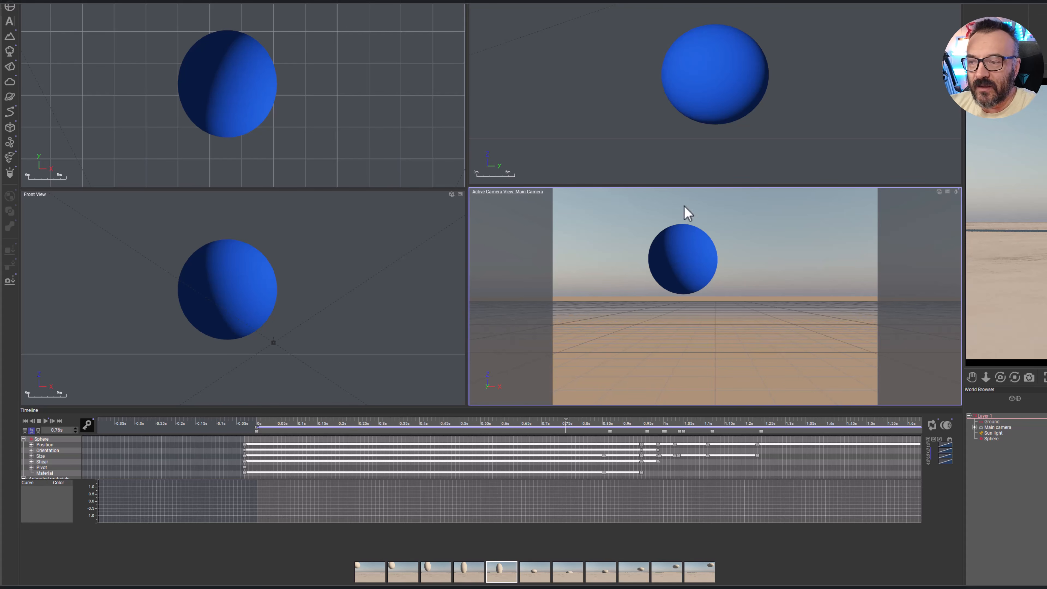
{"action": "left_click_drag", "start_coordinate": [565, 423], "coordinate": [306, 423]}
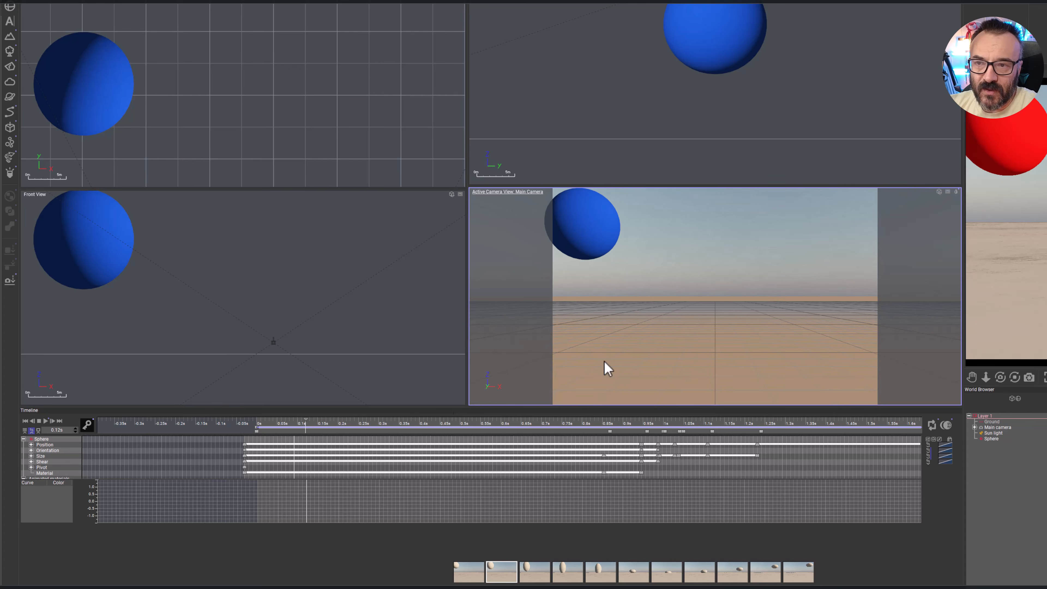
{"action": "left_click_drag", "start_coordinate": [357, 422], "coordinate": [563, 423]}
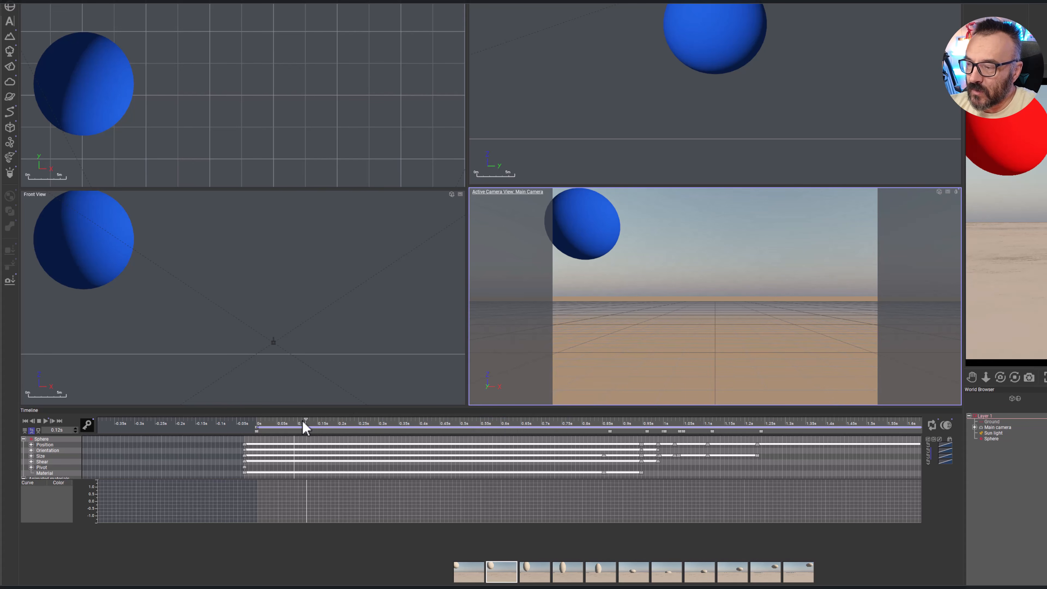
{"action": "left_click_drag", "start_coordinate": [305, 423], "coordinate": [614, 422]}
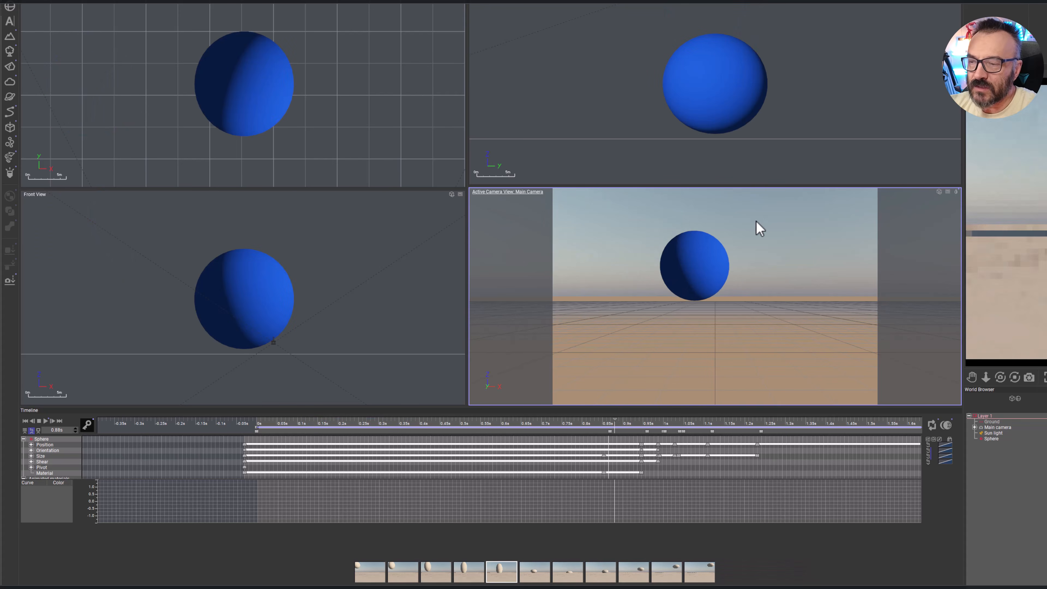
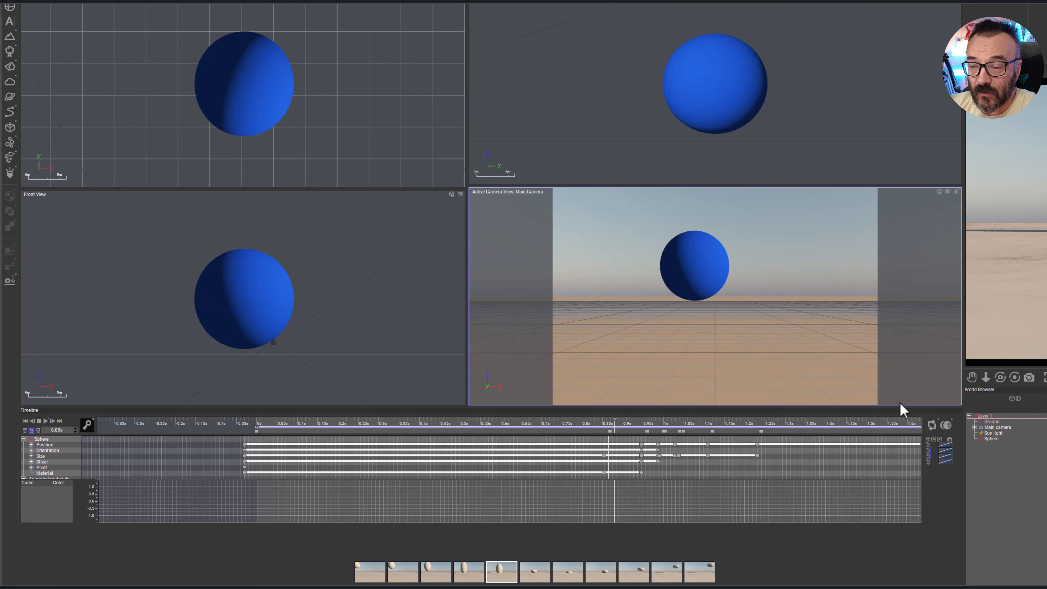
Start a fresh scene with an atmosphere preset from the top level of the Atmospheres library
{"action": "left_click_drag", "start_coordinate": [903, 410], "coordinate": [909, 531]}
{"action": "key", "text": "F5"}
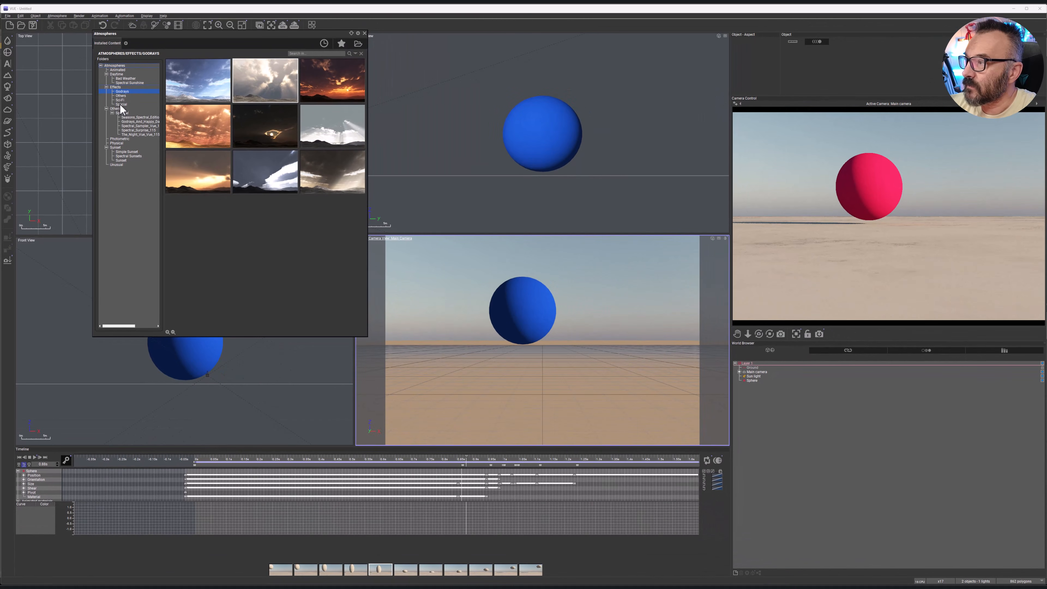
{"action": "left_click", "coordinate": [122, 79]}
{"action": "left_click", "coordinate": [118, 66]}
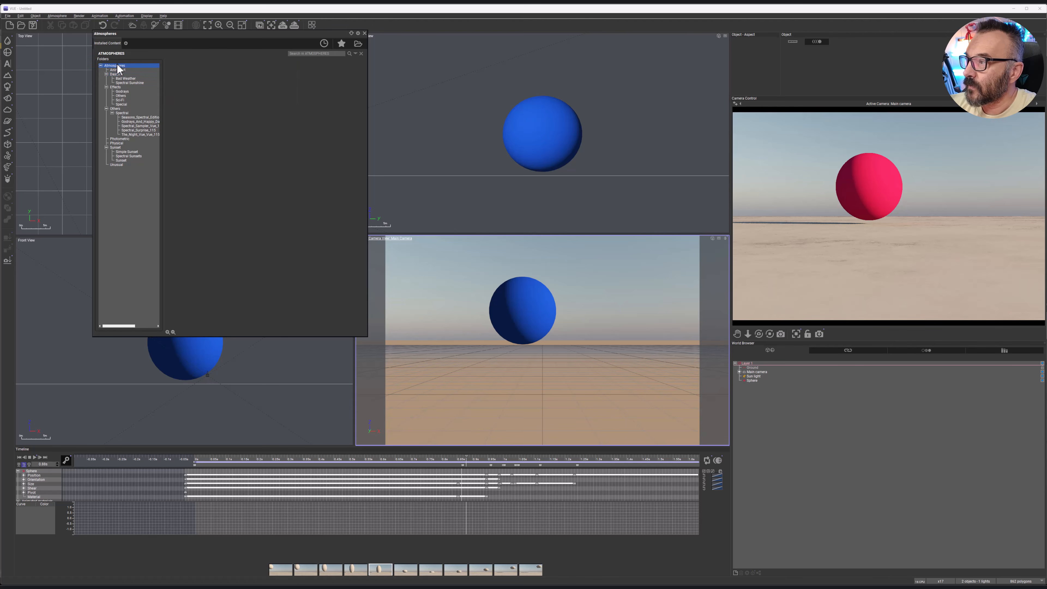
{"action": "double_click", "coordinate": [206, 94]}
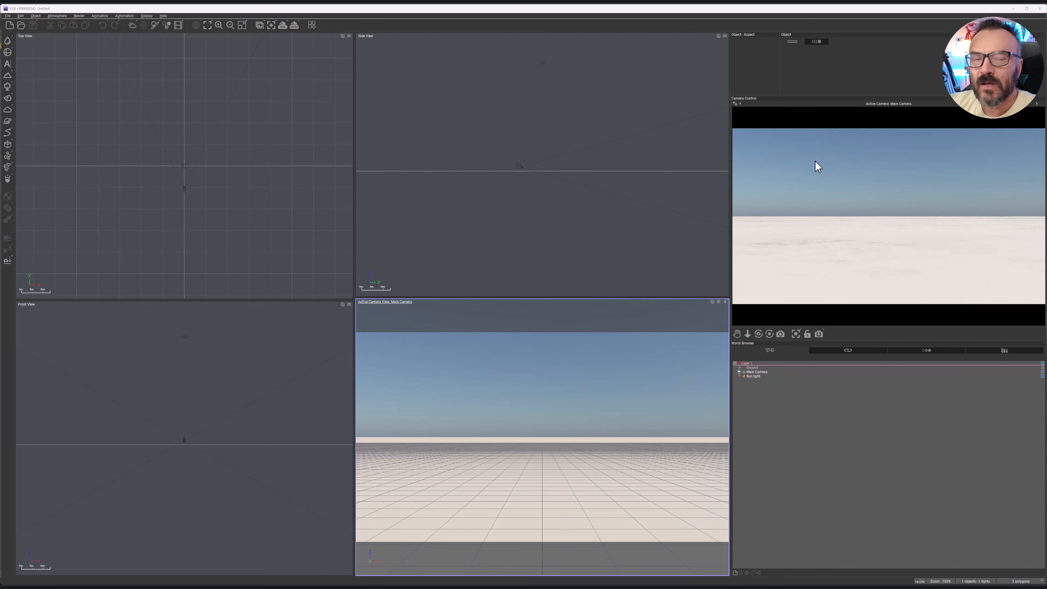
Select the main camera in the Side View of the new scene
{"action": "right_click_drag", "start_coordinate": [594, 146], "coordinate": [589, 169]}
{"action": "scroll", "coordinate": [530, 193], "scroll_direction": "up", "scroll_amount": 5}
{"action": "left_click", "coordinate": [469, 190]}
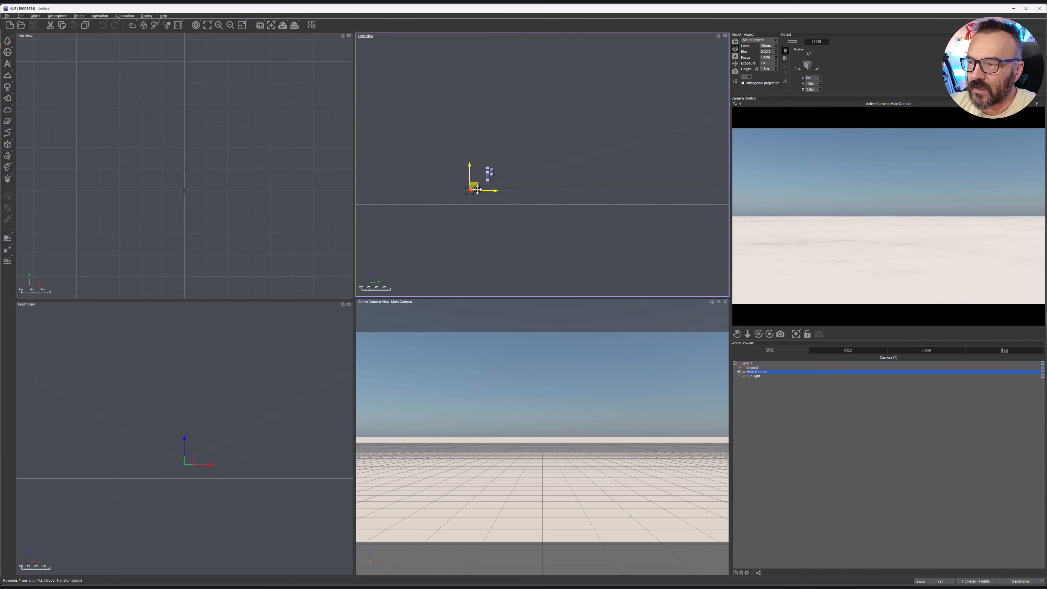
{"action": "right_click_drag", "start_coordinate": [689, 191], "coordinate": [671, 187]}
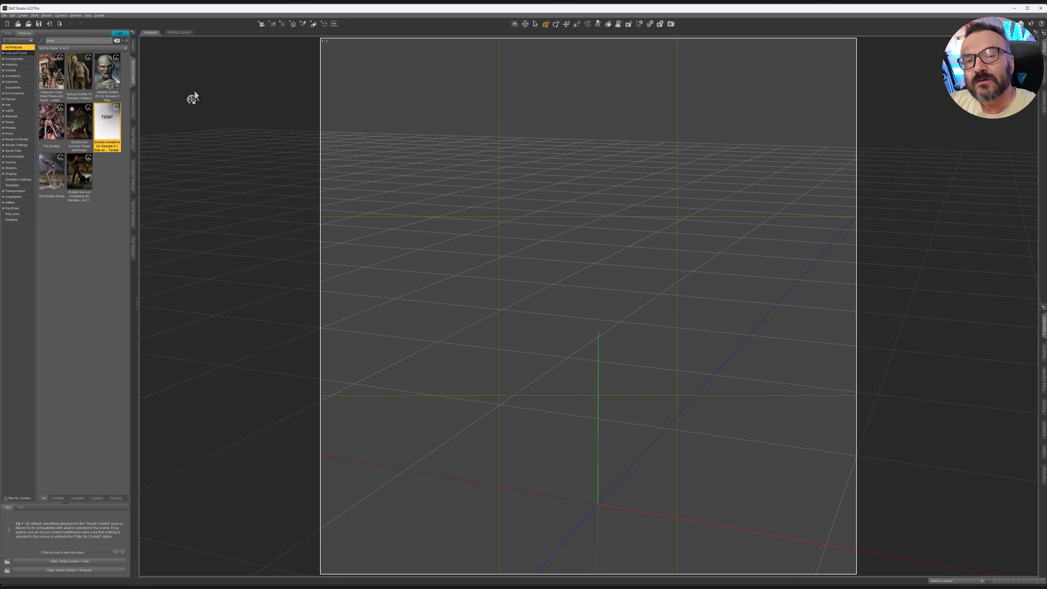
Switch to DAZ Studio and load the dressed Ultimate Zombie HD figure from the Ultimate Zombie HD for Genesis 8 Male product
{"action": "double_click", "coordinate": [106, 73]}
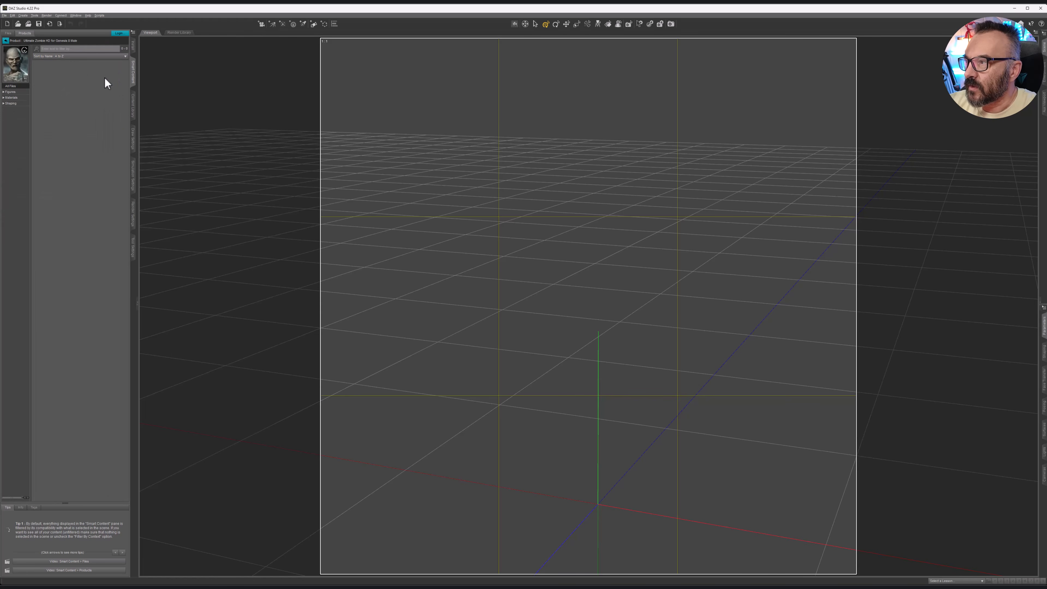
{"action": "left_click", "coordinate": [11, 92]}
{"action": "double_click", "coordinate": [49, 81]}
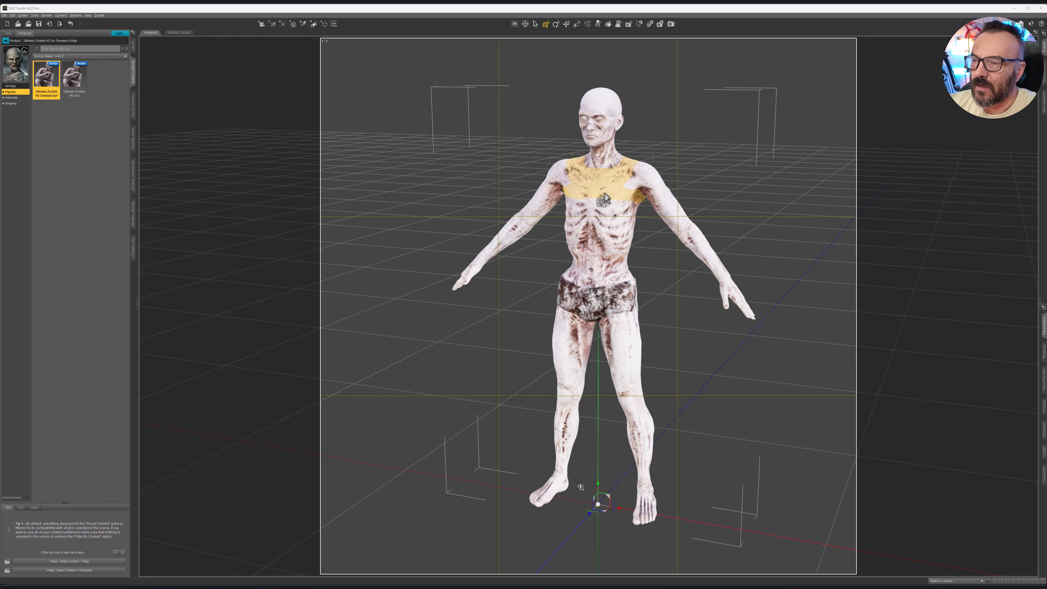
Show the scene hierarchy and select the whole Ultimate Zombie figure at its root
{"action": "left_click", "coordinate": [605, 189]}
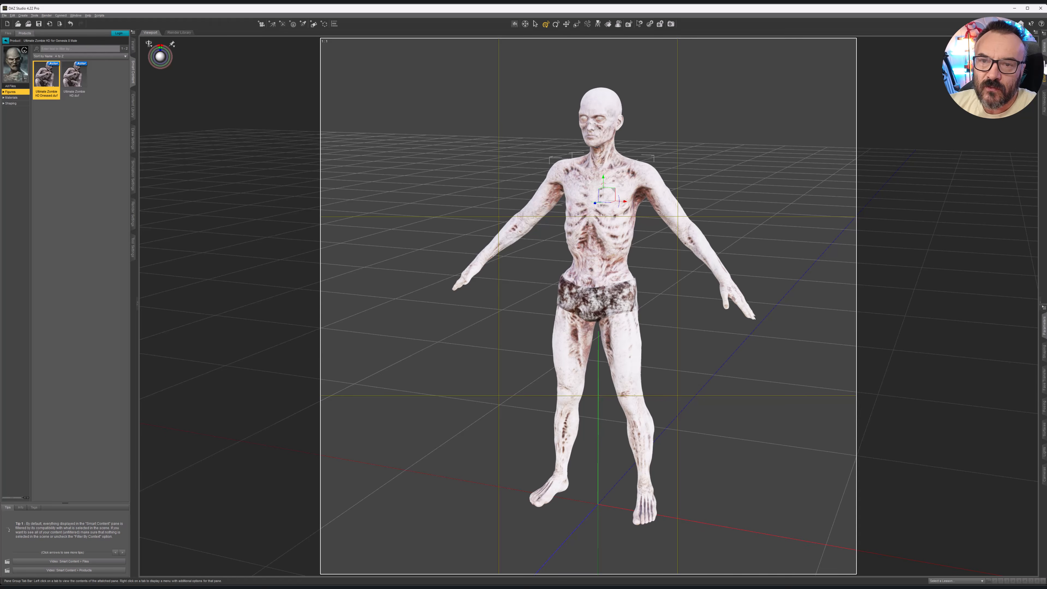
{"action": "left_click", "coordinate": [1044, 58]}
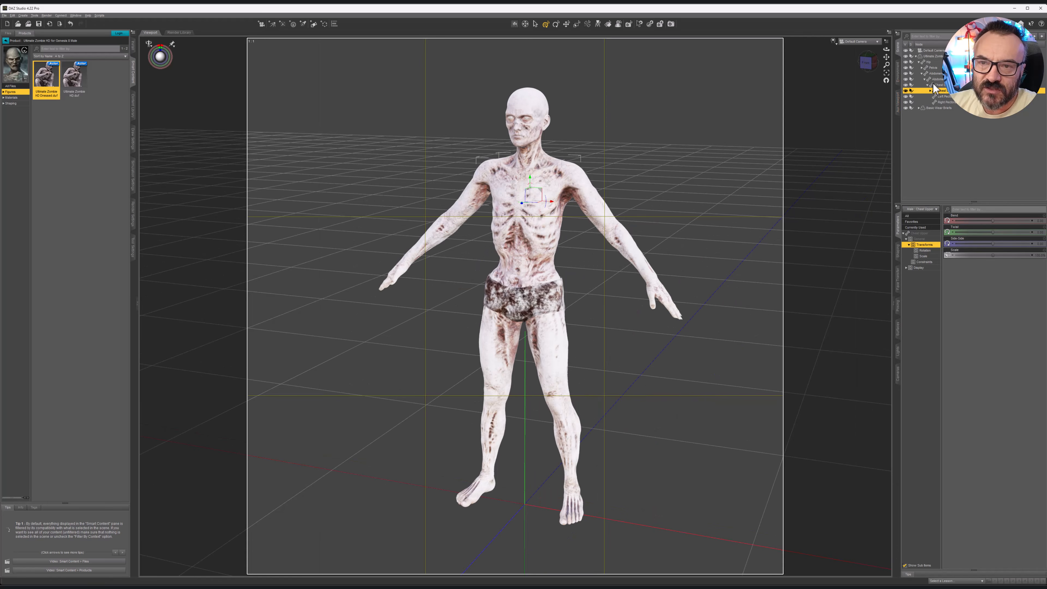
{"action": "left_click", "coordinate": [932, 56]}
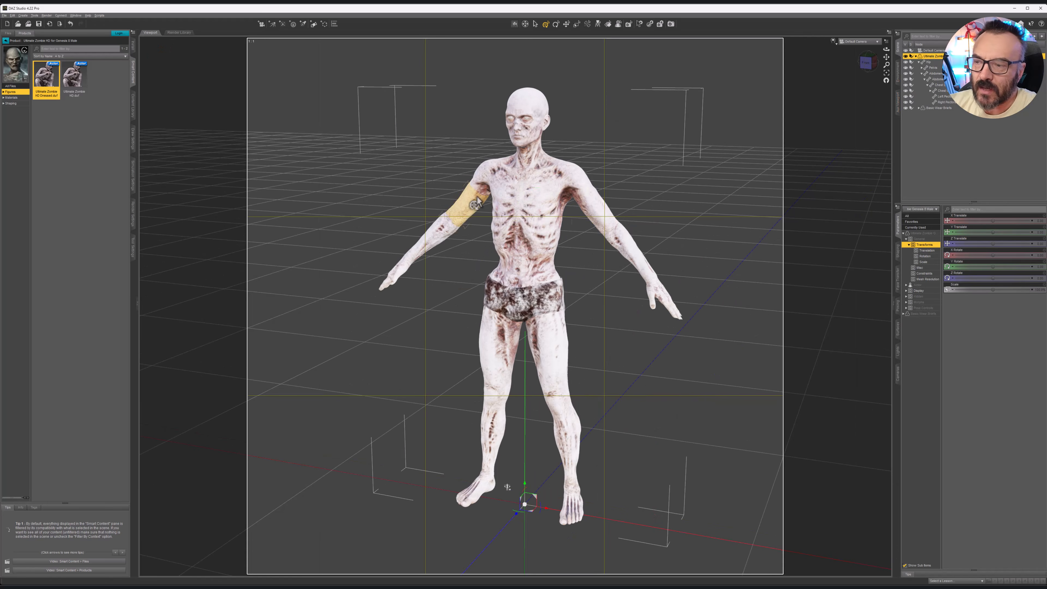
Apply the Genesis 8.1 Male Zombie Walk animation to the figure, adding the frames needed to import the entire preset
{"action": "left_click", "coordinate": [5, 40]}
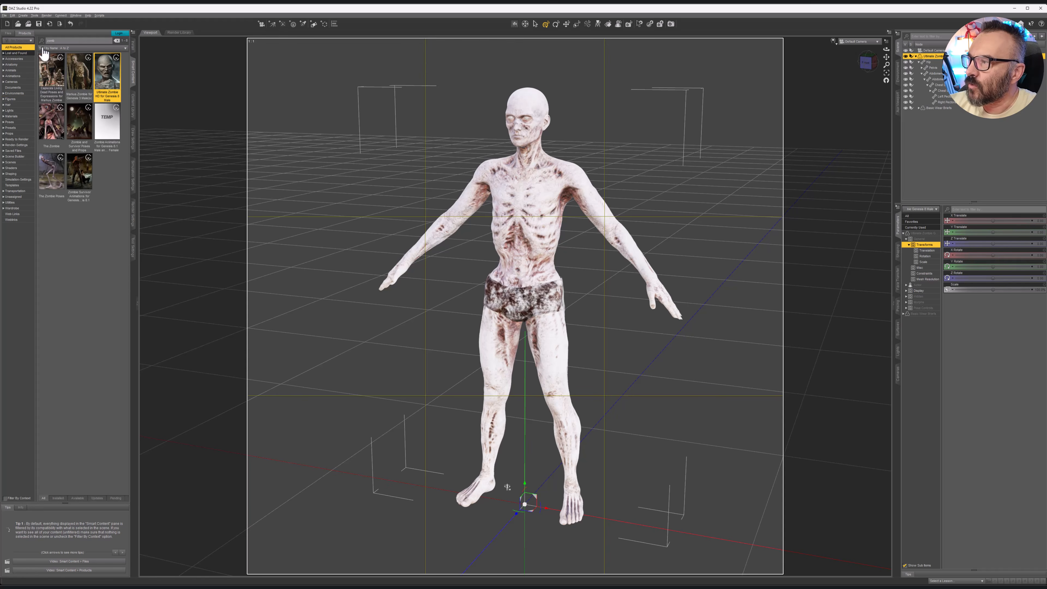
{"action": "double_click", "coordinate": [106, 123]}
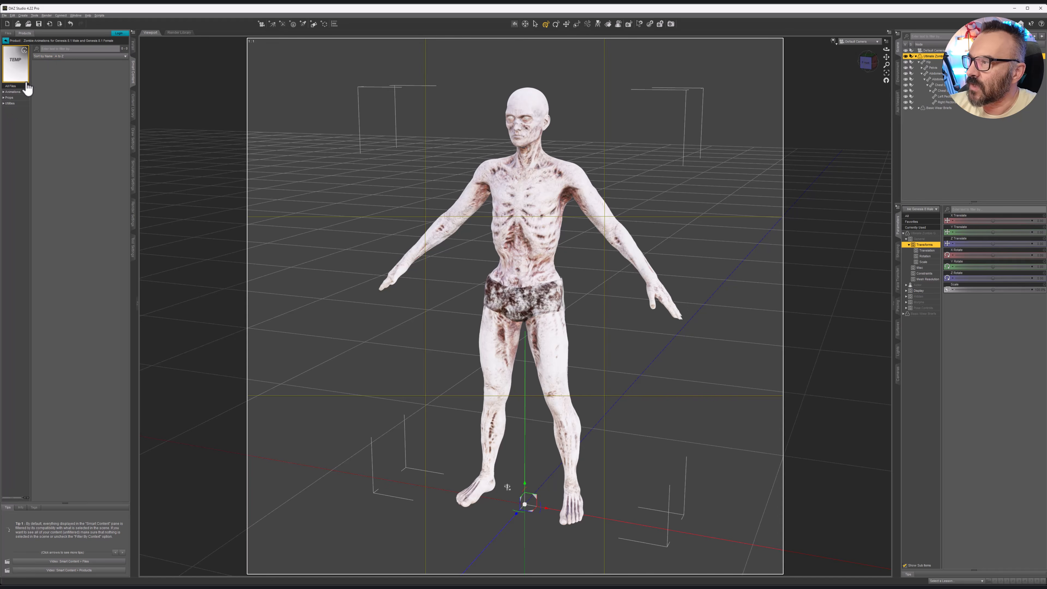
{"action": "left_click", "coordinate": [14, 92]}
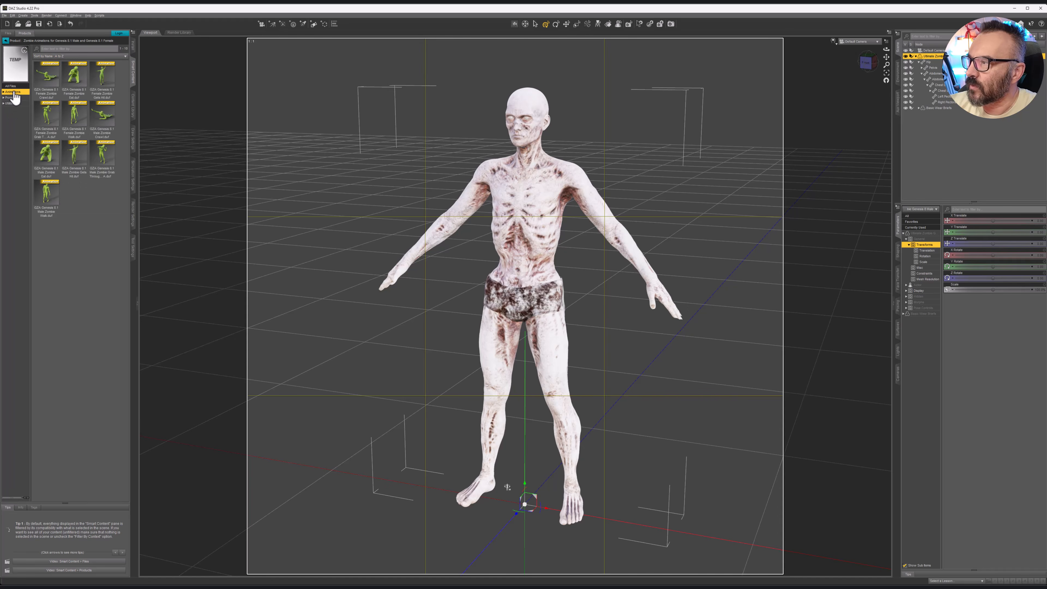
{"action": "double_click", "coordinate": [45, 195]}
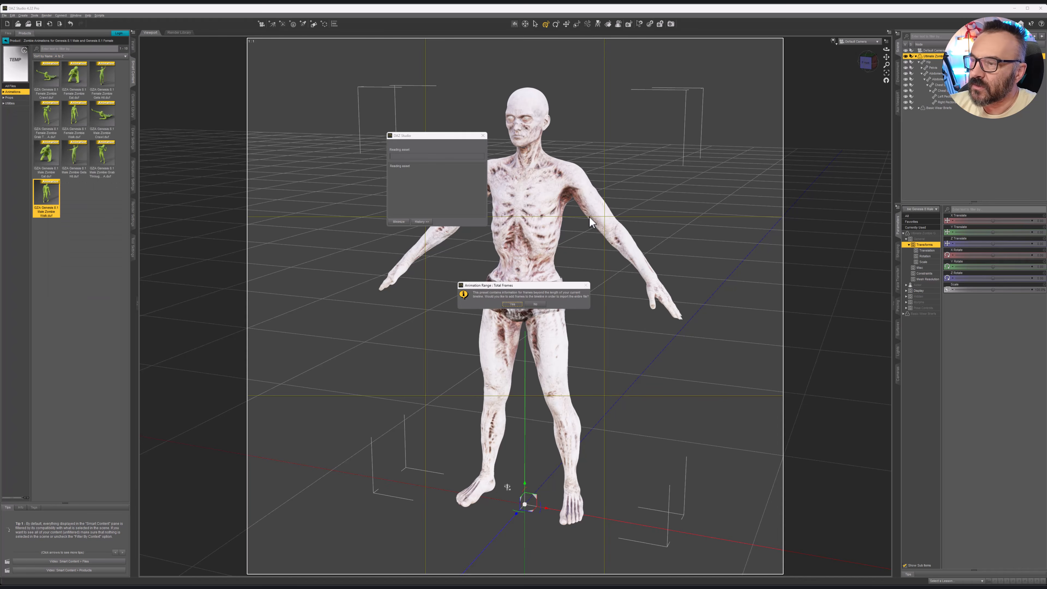
{"action": "left_click", "coordinate": [512, 304]}
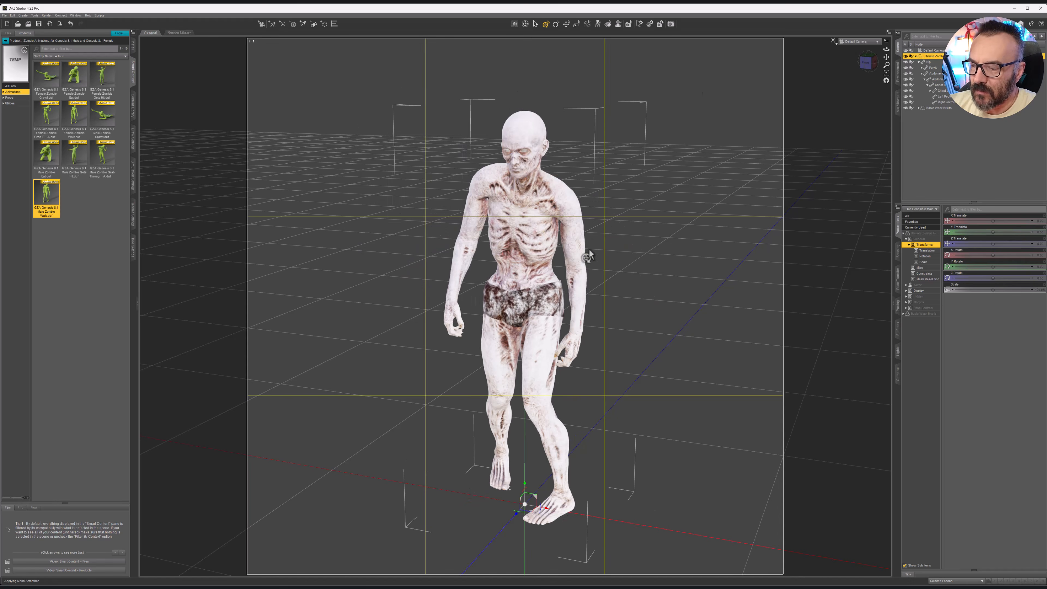
Show the aniMate Lite pane, preview the zombie's walk animation, stop playback and move the pane aside
{"action": "left_click", "coordinate": [76, 15]}
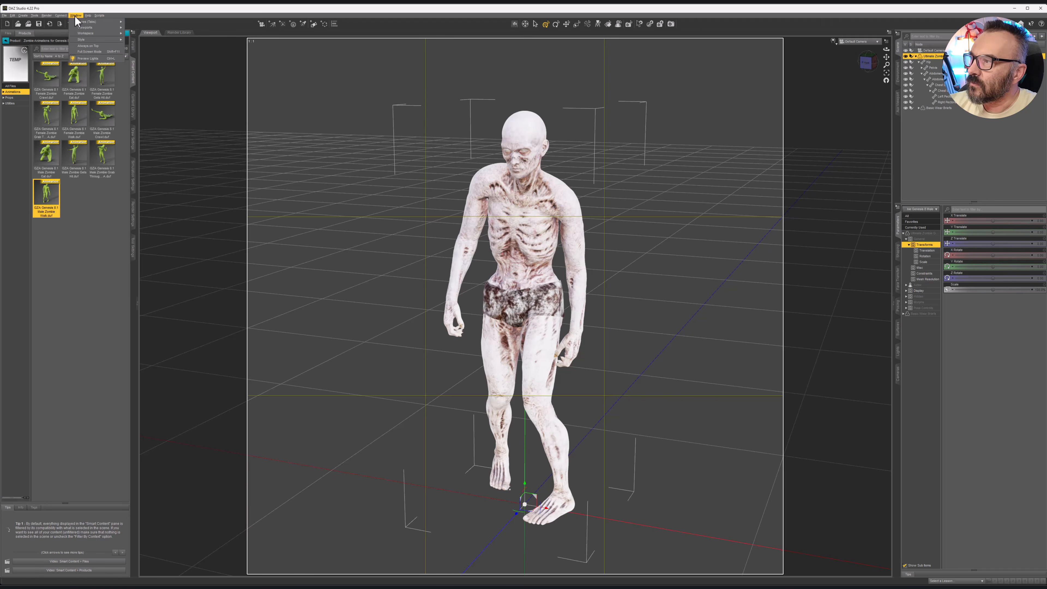
{"action": "mouse_move", "coordinate": [86, 23]}
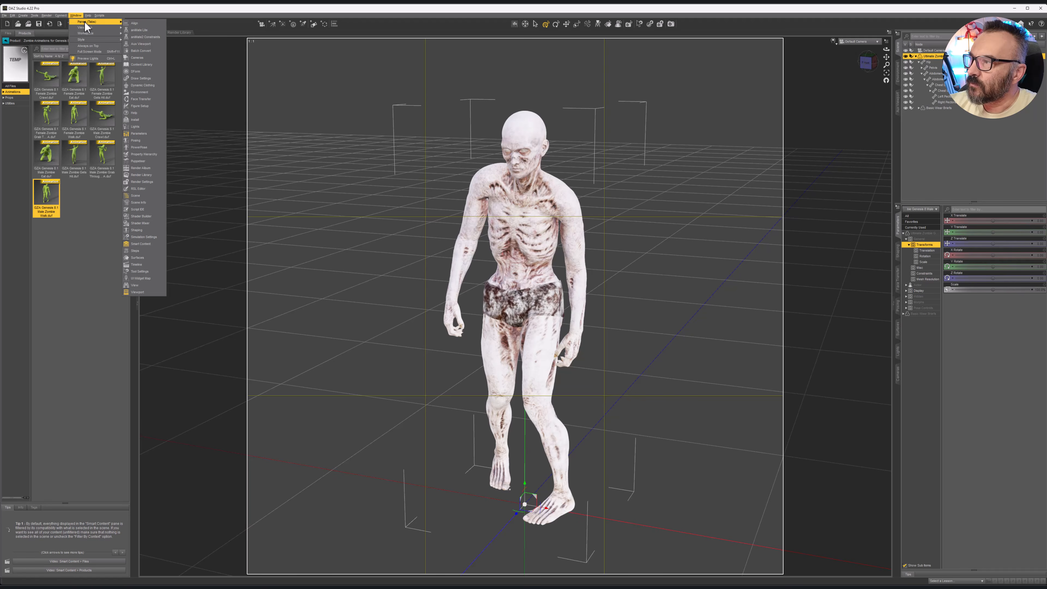
{"action": "left_click", "coordinate": [153, 28]}
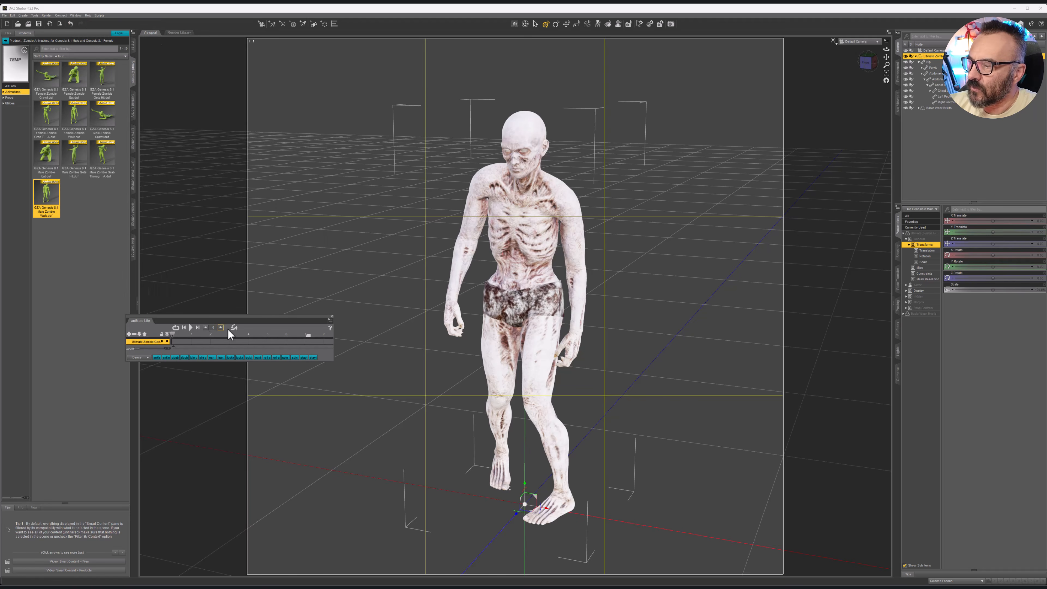
{"action": "left_click", "coordinate": [191, 328]}
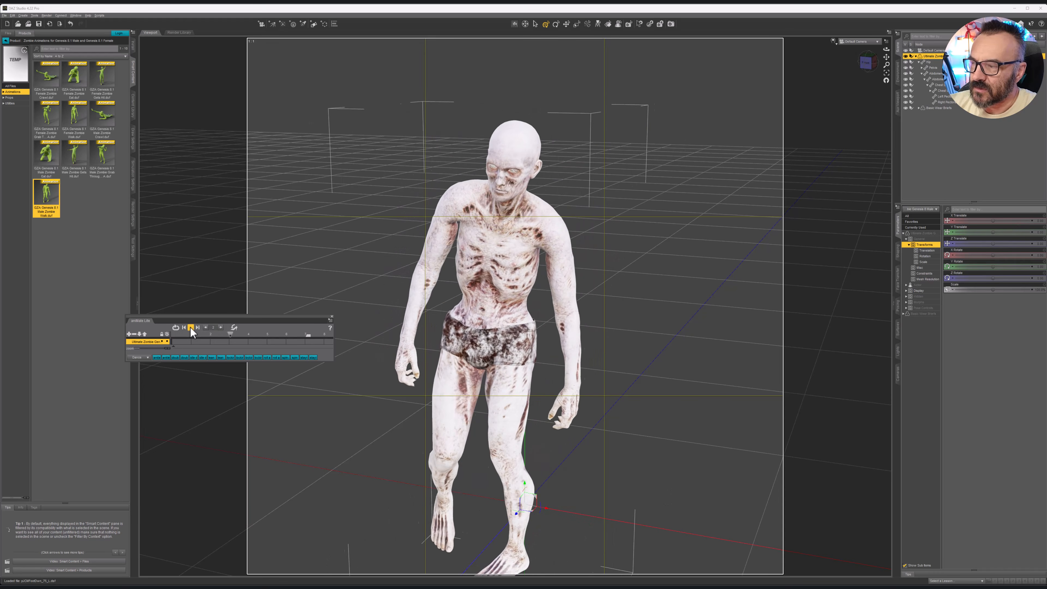
{"action": "left_click", "coordinate": [191, 327]}
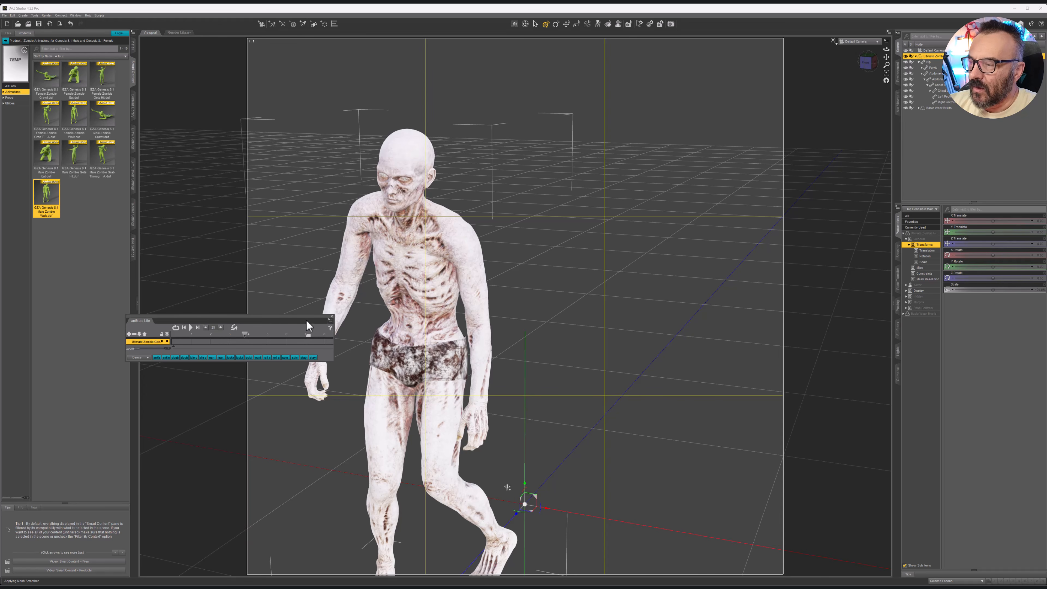
{"action": "left_click_drag", "start_coordinate": [309, 317], "coordinate": [268, 333]}
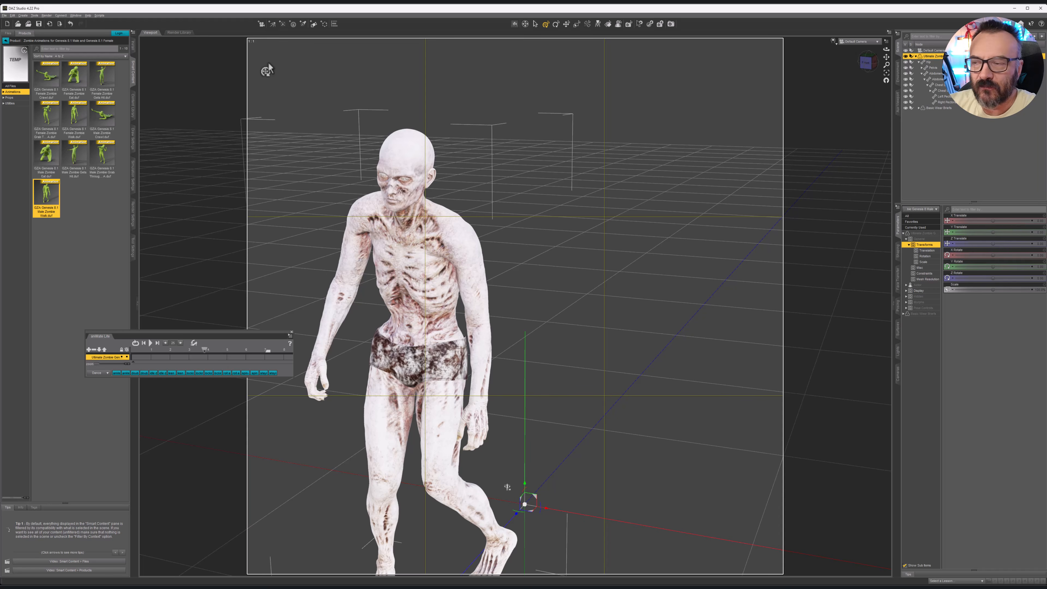
Export the animated zombie as a COLLADA file, overwriting zombie.dae in the animation folder
{"action": "left_click", "coordinate": [5, 15]}
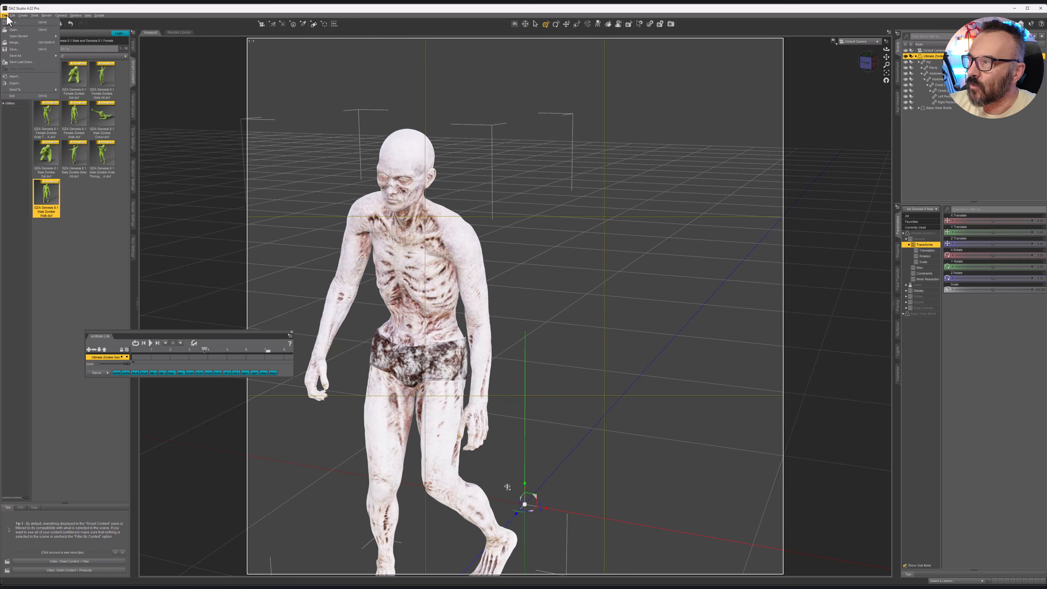
{"action": "left_click", "coordinate": [24, 82]}
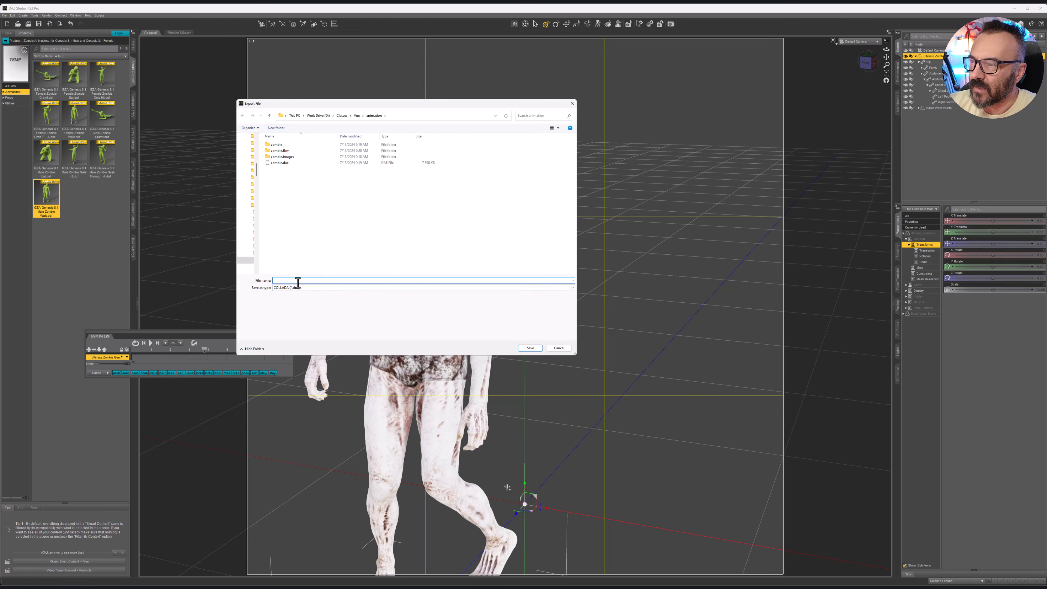
{"action": "left_click", "coordinate": [283, 163]}
{"action": "left_click", "coordinate": [528, 348]}
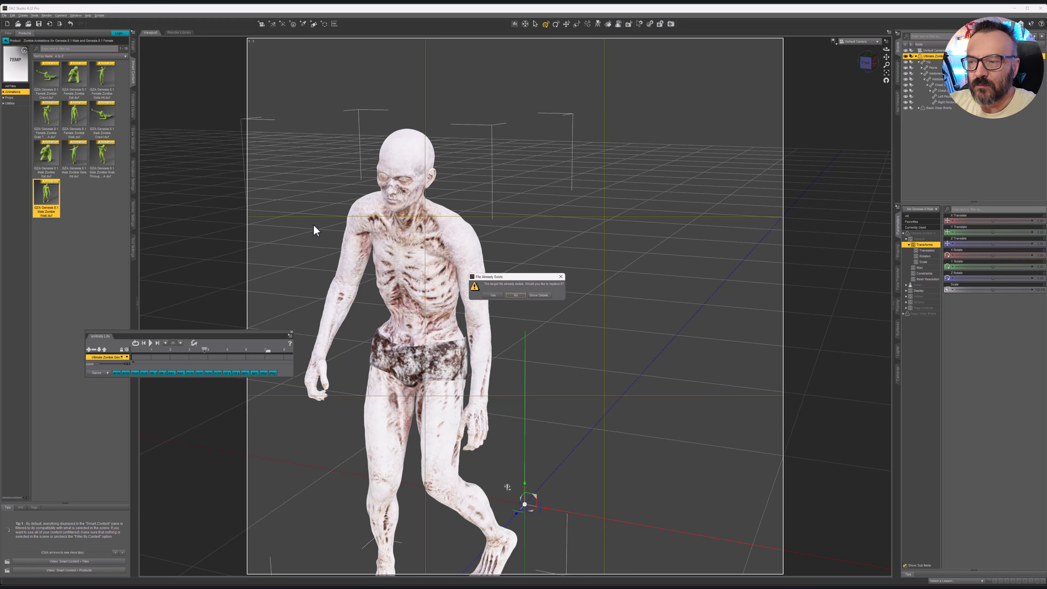
{"action": "left_click", "coordinate": [492, 295]}
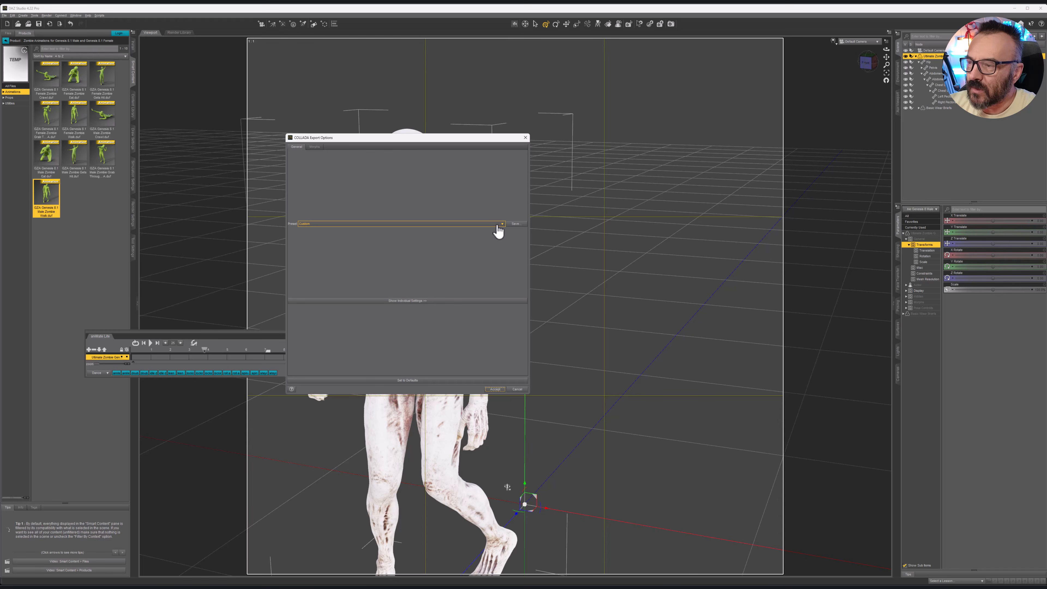
Choose the Generic COLLADA preset, enable Animation with both of its include options in the individual settings, and accept the export
{"action": "left_click", "coordinate": [498, 225]}
{"action": "left_click", "coordinate": [344, 231]}
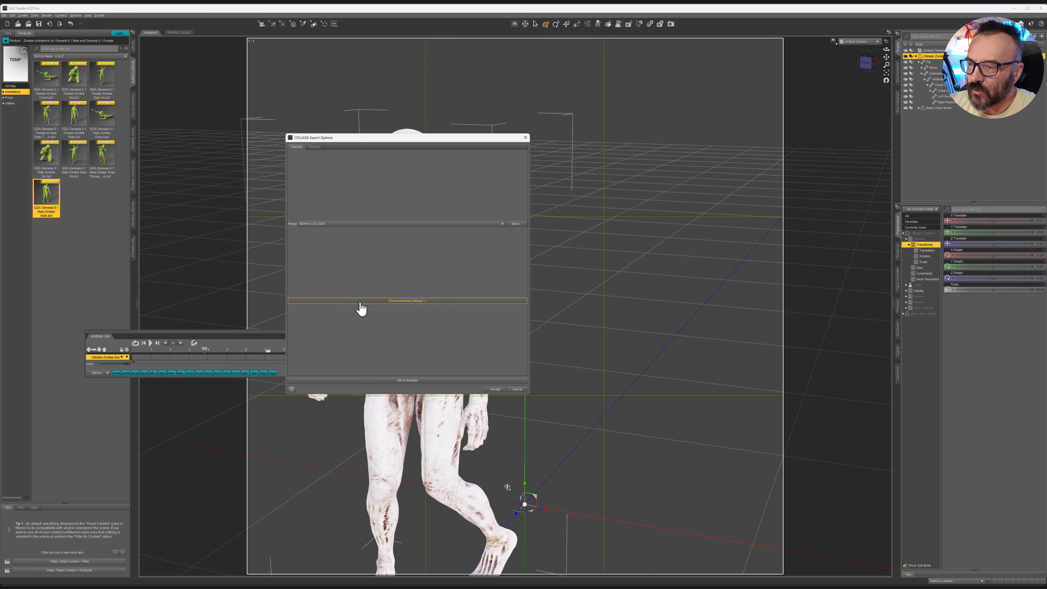
{"action": "left_click", "coordinate": [383, 302]}
{"action": "left_click", "coordinate": [293, 227]}
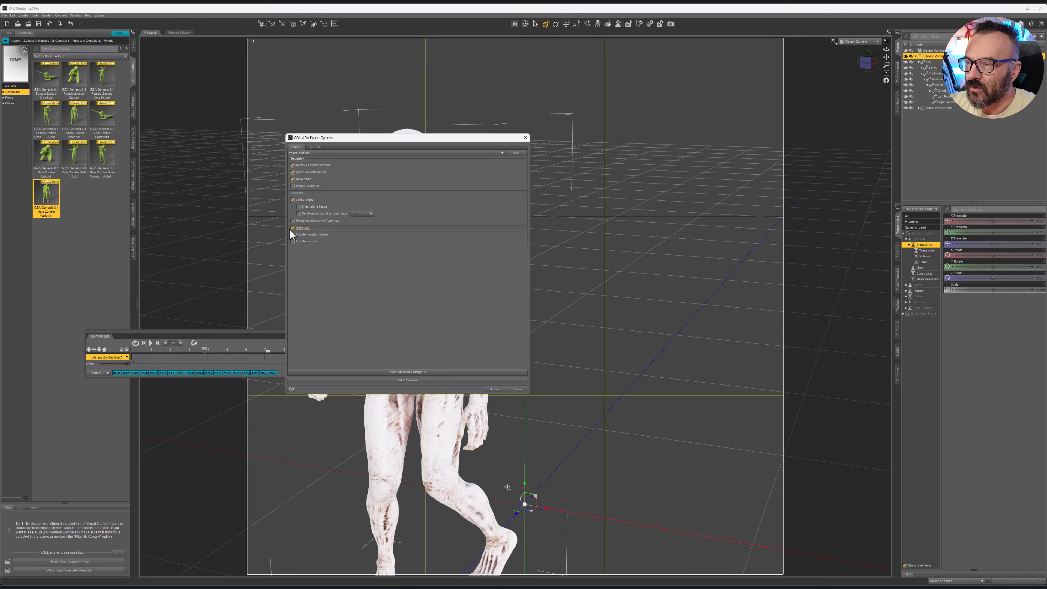
{"action": "left_click", "coordinate": [292, 234]}
{"action": "left_click", "coordinate": [292, 242]}
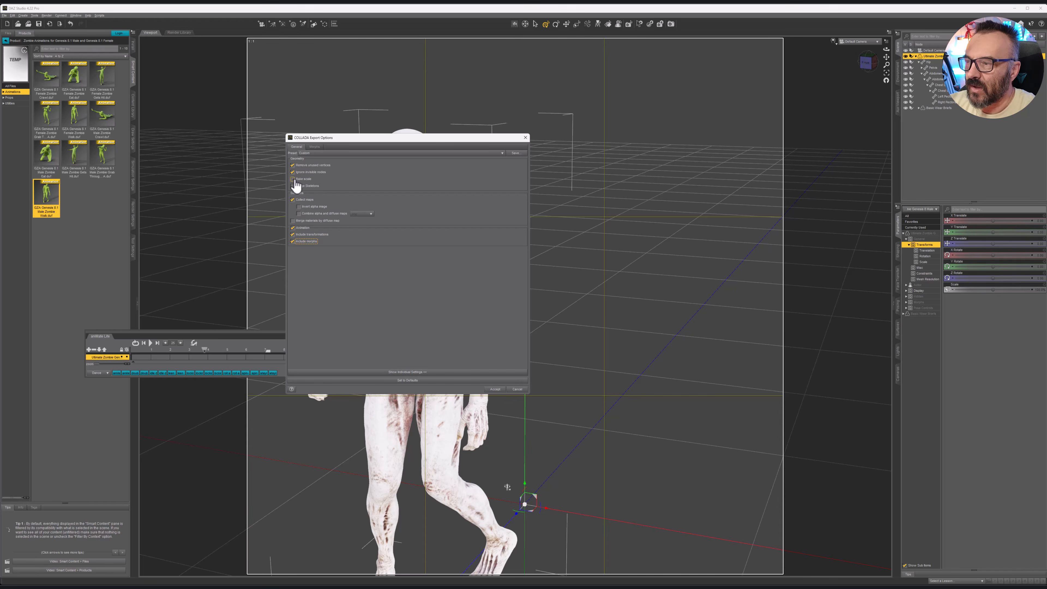
{"action": "left_click", "coordinate": [494, 388]}
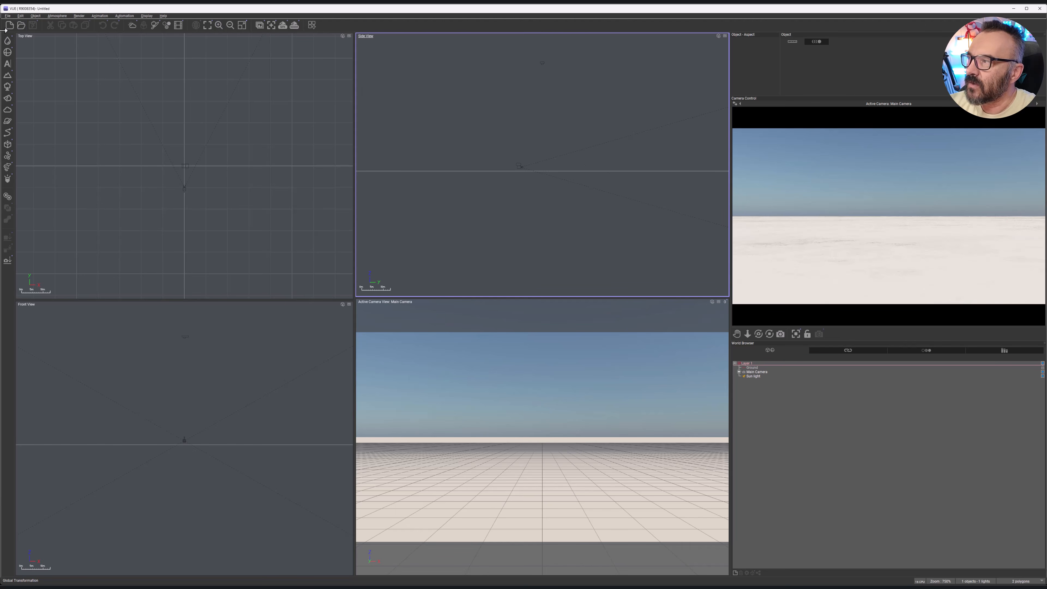
Switch to VUE and import zombie.dae as an object with the default import options
{"action": "left_click", "coordinate": [8, 16]}
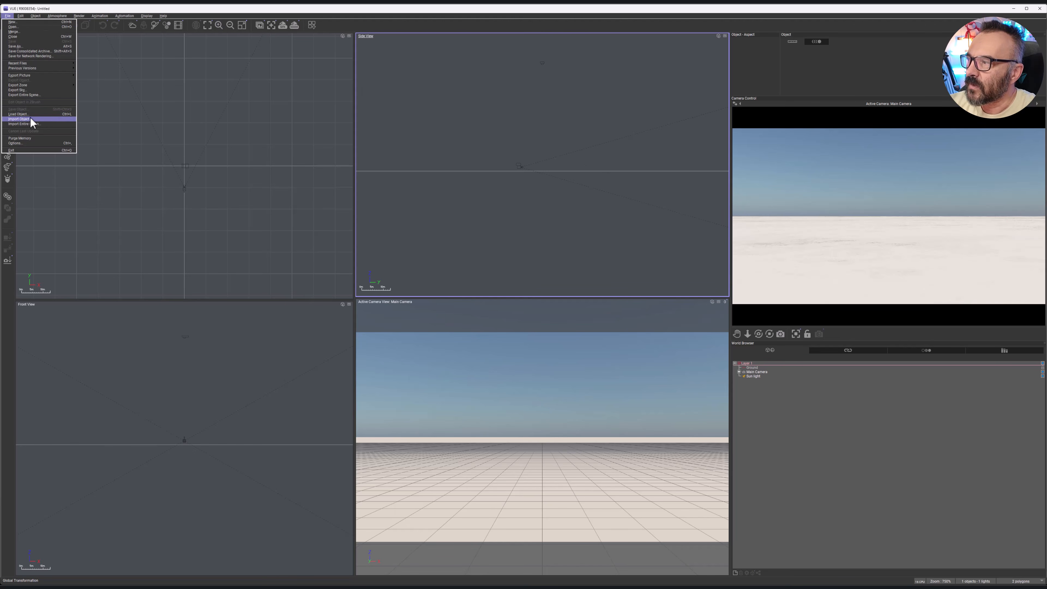
{"action": "left_click", "coordinate": [19, 119]}
{"action": "left_click", "coordinate": [345, 212]}
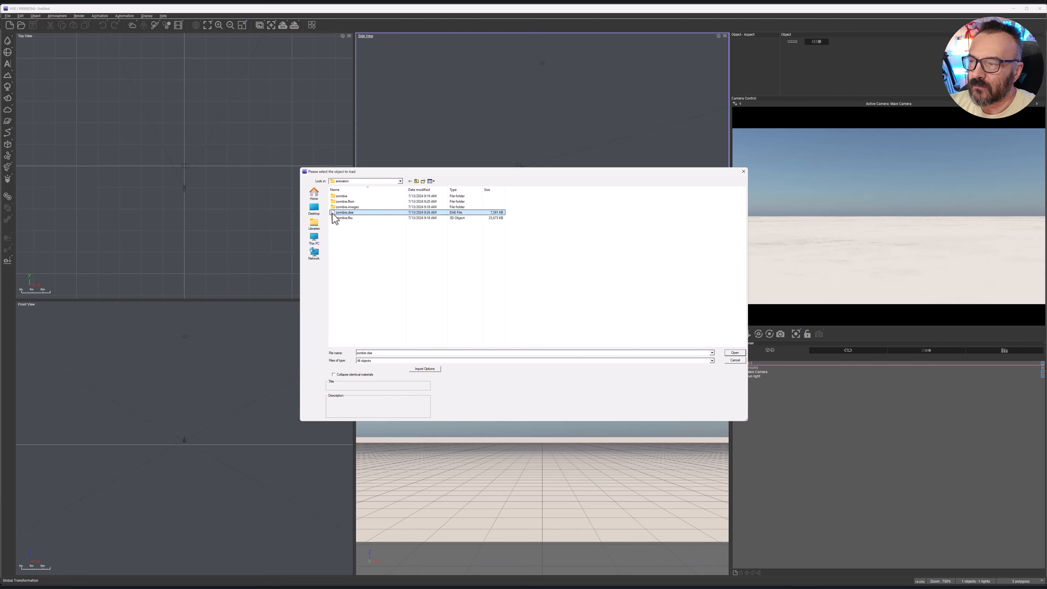
{"action": "left_click", "coordinate": [735, 353]}
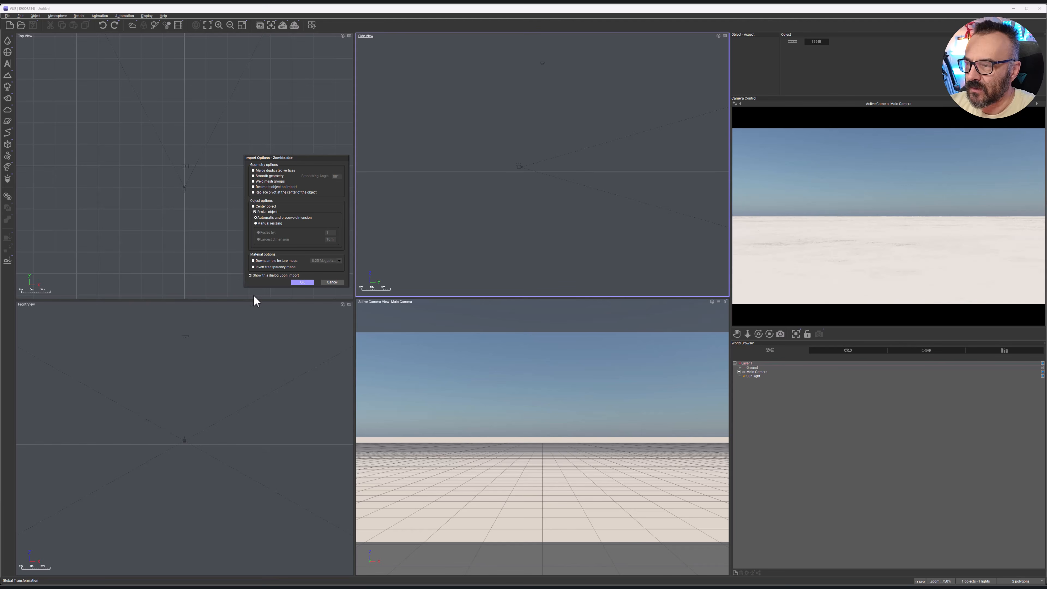
{"action": "left_click", "coordinate": [303, 282]}
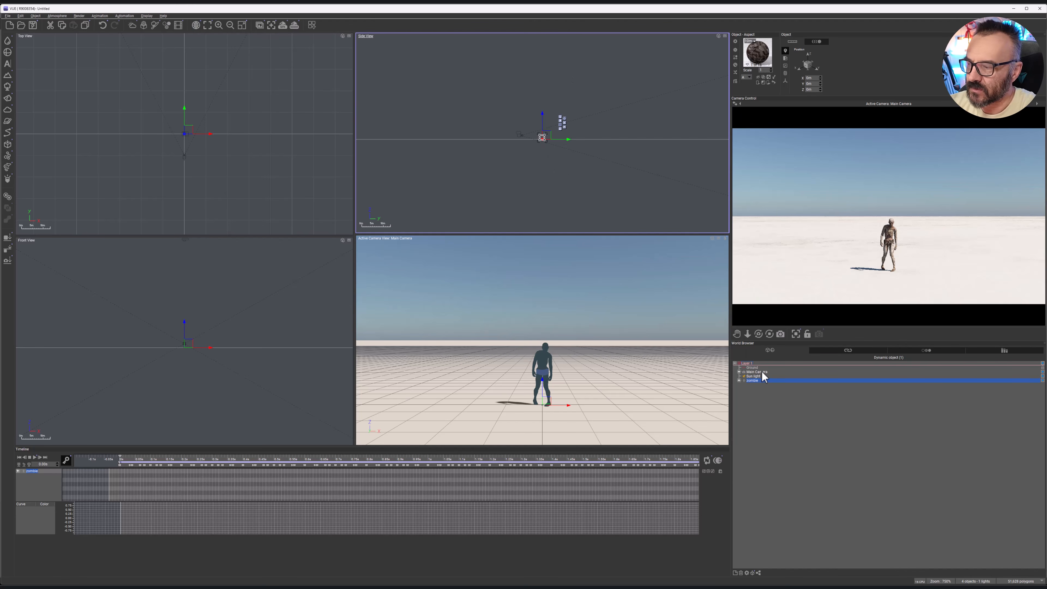
Move the main camera in the Side View so that the zombie faces it and is framed from head to feet
{"action": "left_click", "coordinate": [756, 371]}
{"action": "scroll", "coordinate": [561, 133], "scroll_direction": "up", "scroll_amount": 5}
{"action": "left_click_drag", "start_coordinate": [480, 141], "coordinate": [528, 148]}
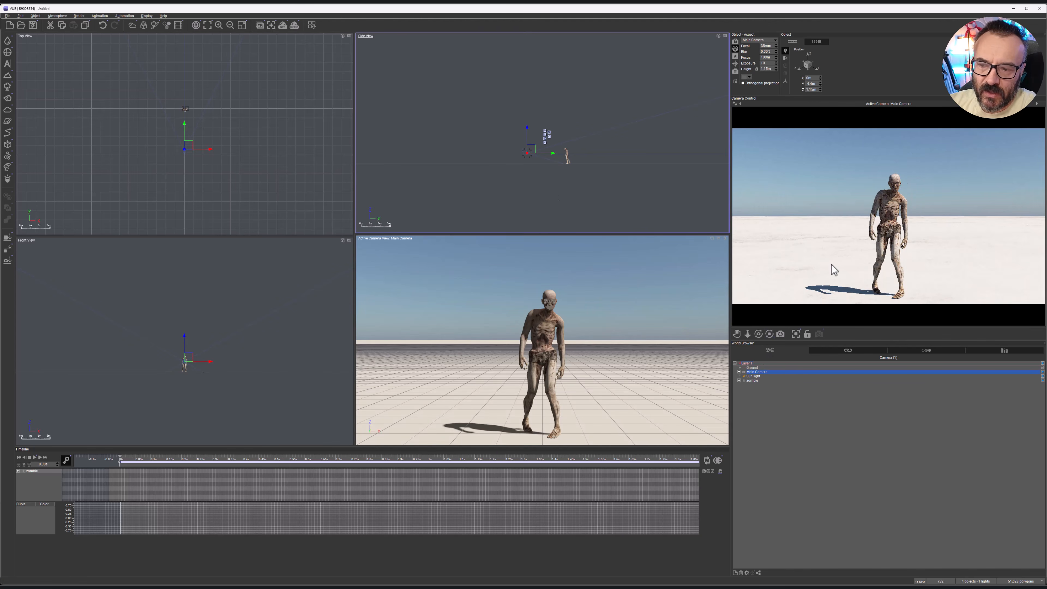
Play the imported walk animation in the main camera view, stop it and return to the start of the timeline
{"action": "left_click", "coordinate": [370, 240]}
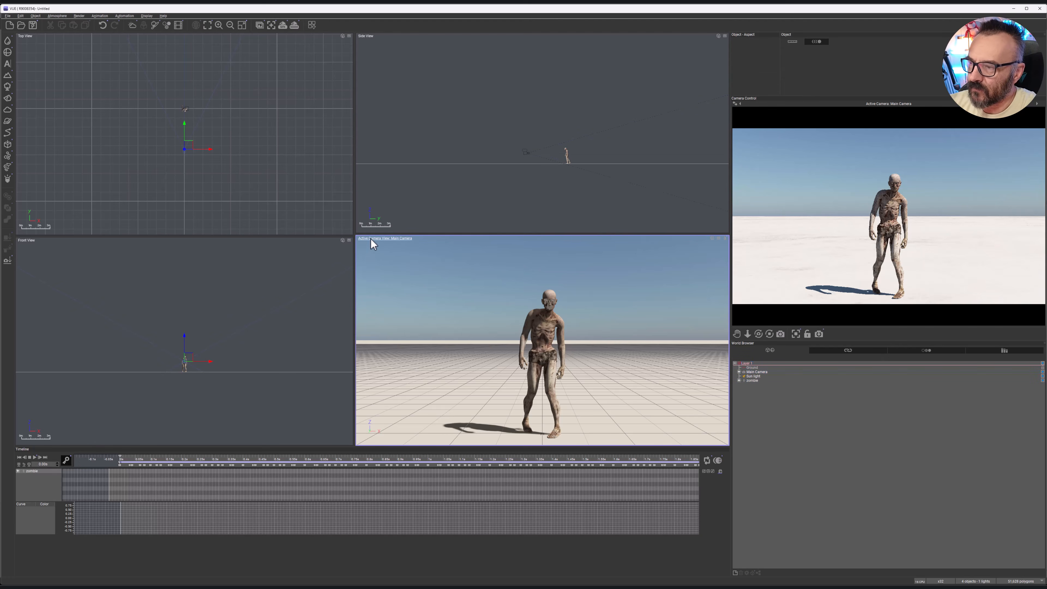
{"action": "left_click", "coordinate": [35, 457]}
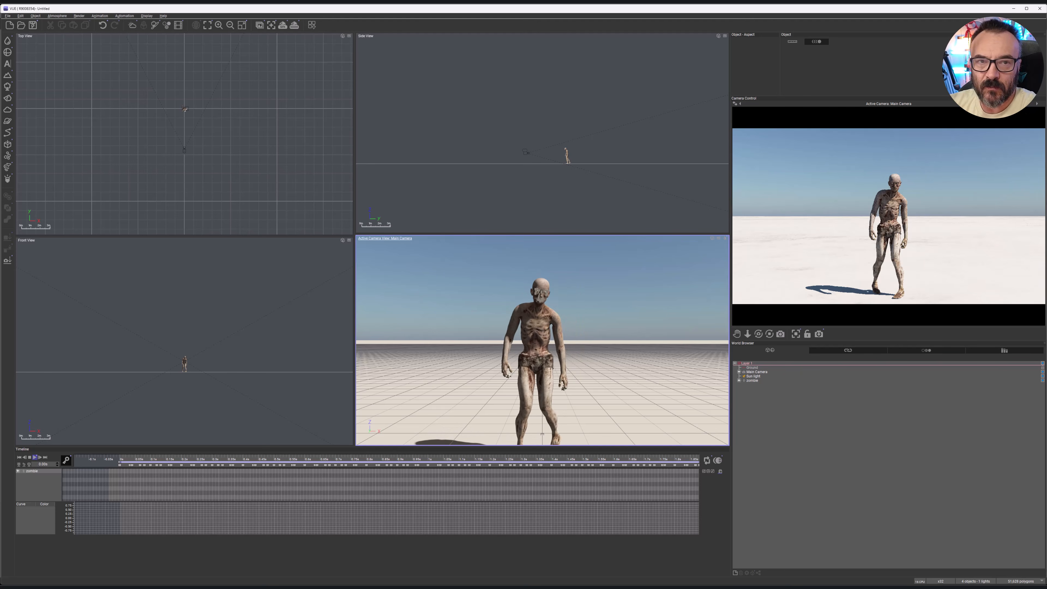
{"action": "left_click", "coordinate": [30, 457]}
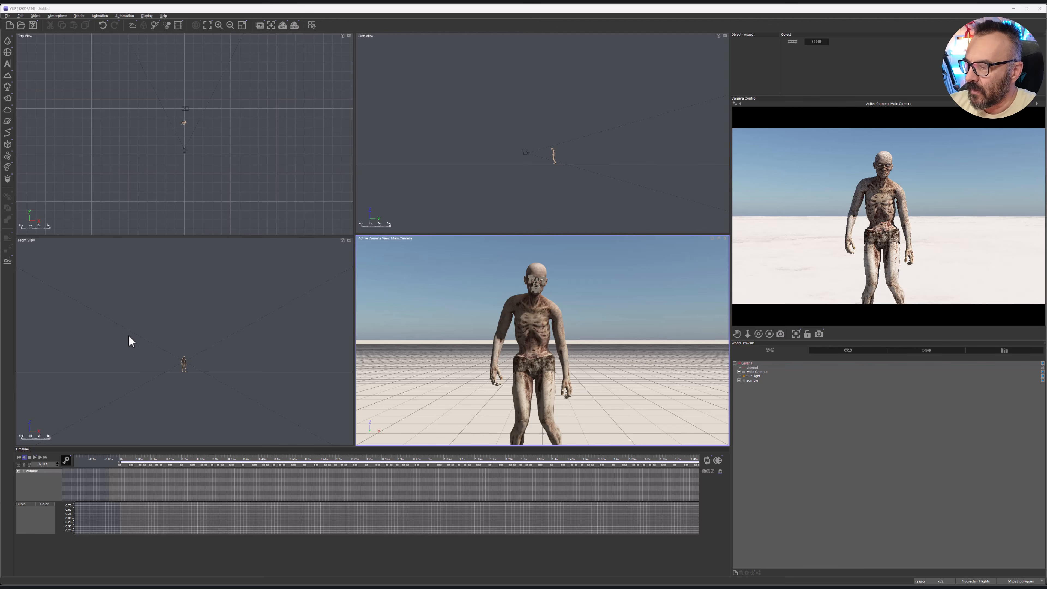
{"action": "left_click", "coordinate": [19, 457]}
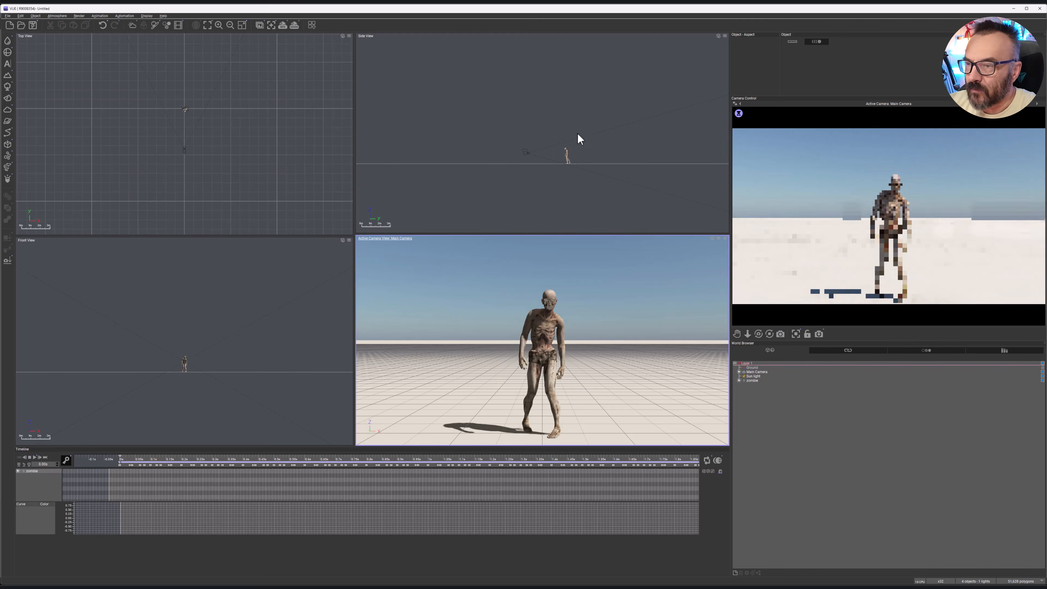
Select the main camera and add a keyframe for all its properties at 0 s
{"action": "left_click", "coordinate": [524, 152]}
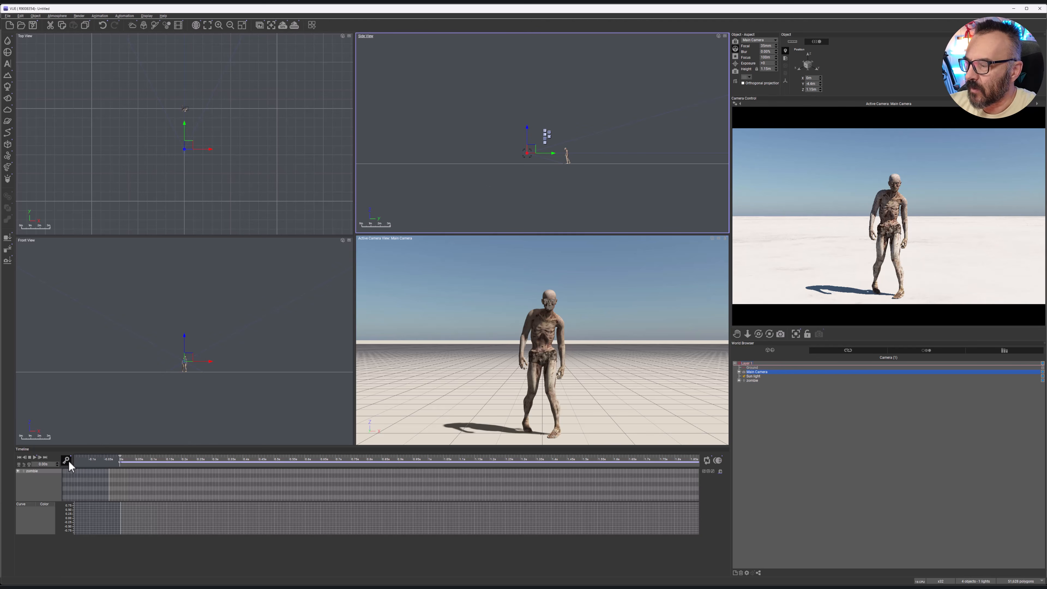
{"action": "left_click", "coordinate": [68, 460]}
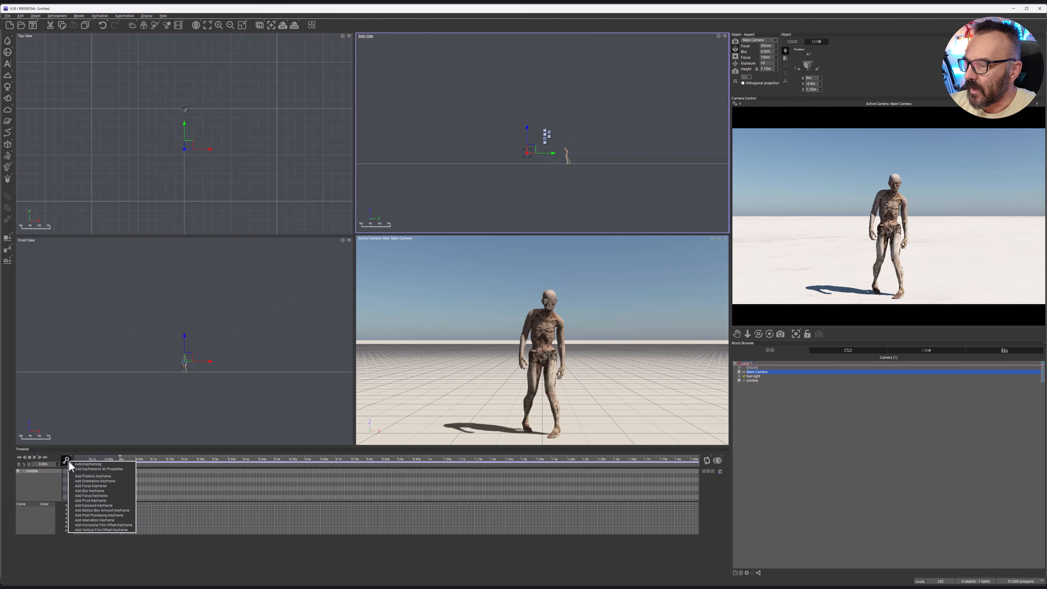
{"action": "left_click", "coordinate": [103, 469]}
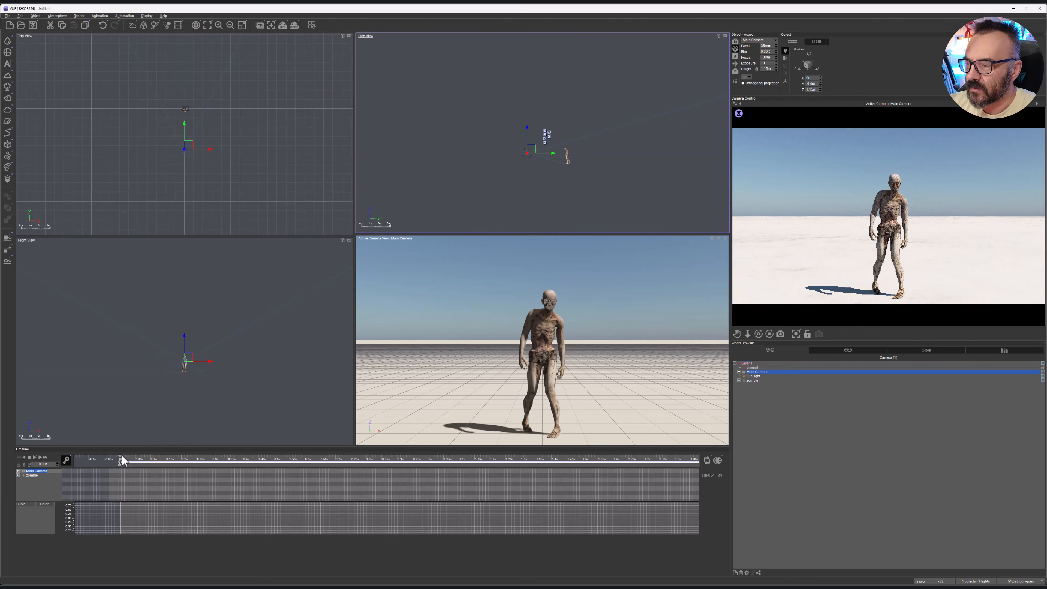
{"action": "key", "text": "ctrl+z"}
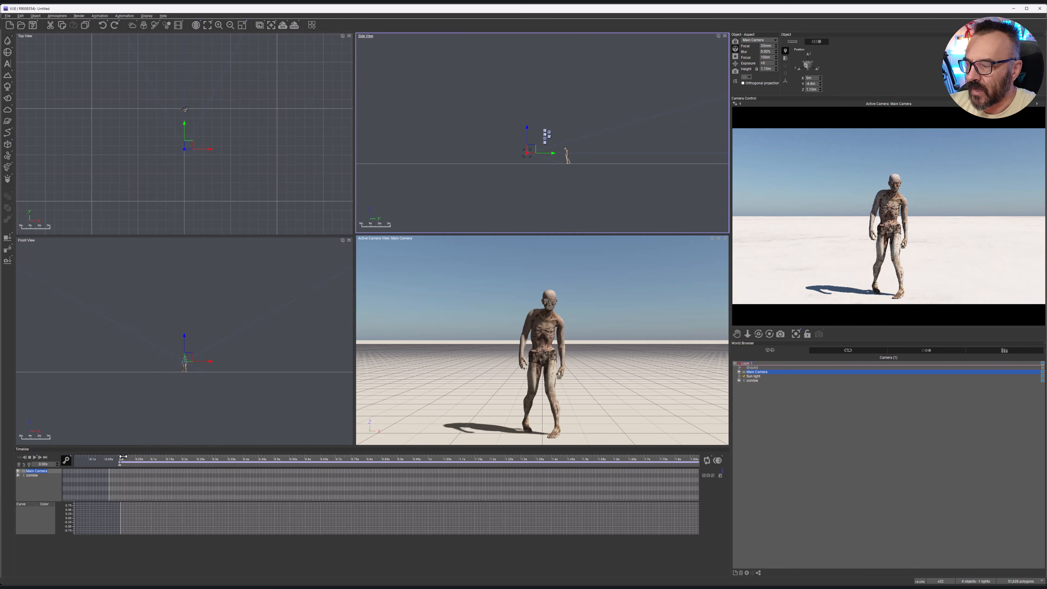
At about 4.6 s on the timeline, move the main camera to the zombie's side in the Top View and rotate it to frame the figure
{"action": "left_click_drag", "start_coordinate": [121, 456], "coordinate": [146, 453]}
{"action": "left_click_drag", "start_coordinate": [255, 459], "coordinate": [489, 458]}
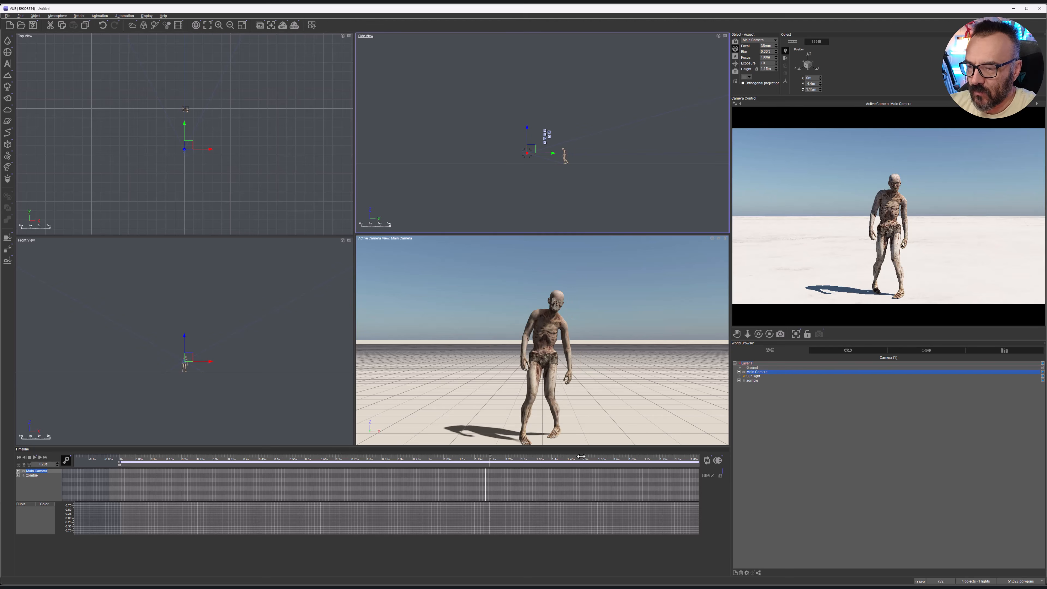
{"action": "left_click_drag", "start_coordinate": [578, 456], "coordinate": [576, 457]}
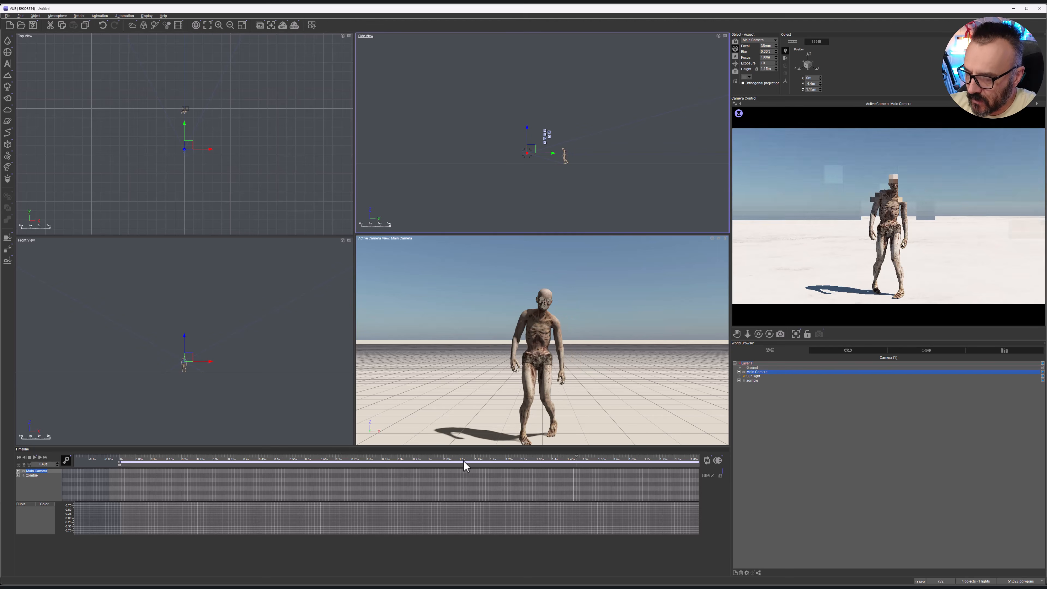
{"action": "scroll", "coordinate": [463, 461], "scroll_direction": "down", "scroll_amount": 7}
{"action": "left_click_drag", "start_coordinate": [519, 462], "coordinate": [393, 449]}
{"action": "left_click", "coordinate": [438, 461]}
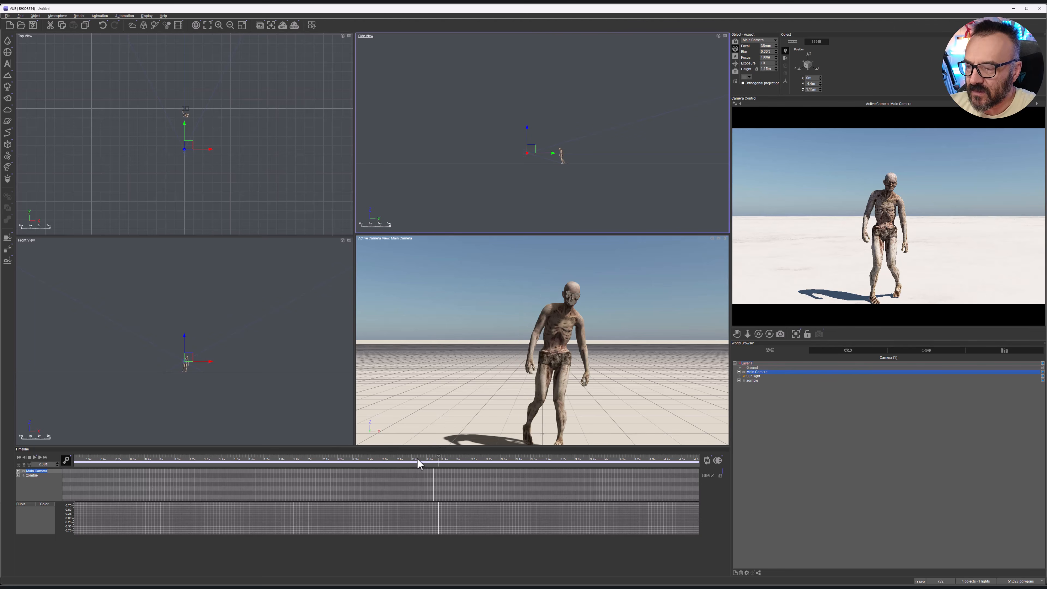
{"action": "scroll", "coordinate": [416, 457], "scroll_direction": "down", "scroll_amount": 5}
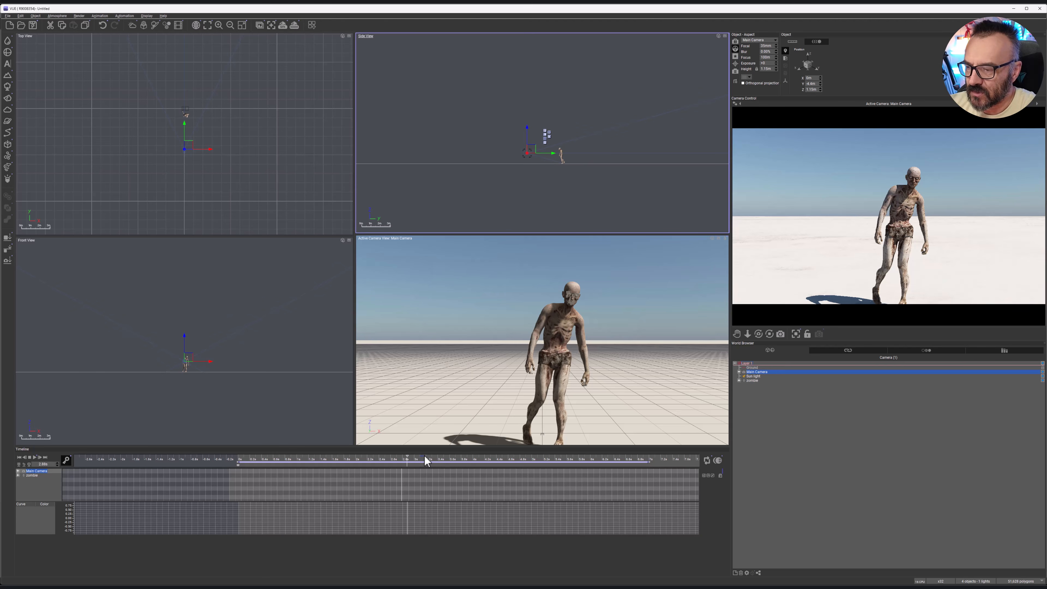
{"action": "left_click_drag", "start_coordinate": [408, 457], "coordinate": [502, 457]}
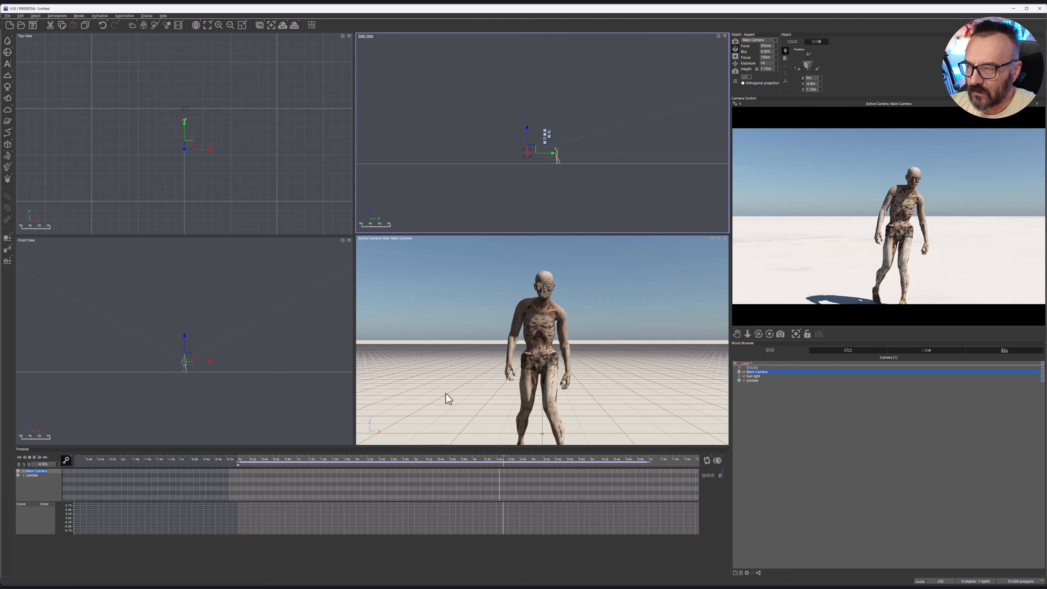
{"action": "left_click_drag", "start_coordinate": [191, 145], "coordinate": [227, 133]}
{"action": "left_click_drag", "start_coordinate": [759, 334], "coordinate": [634, 418]}
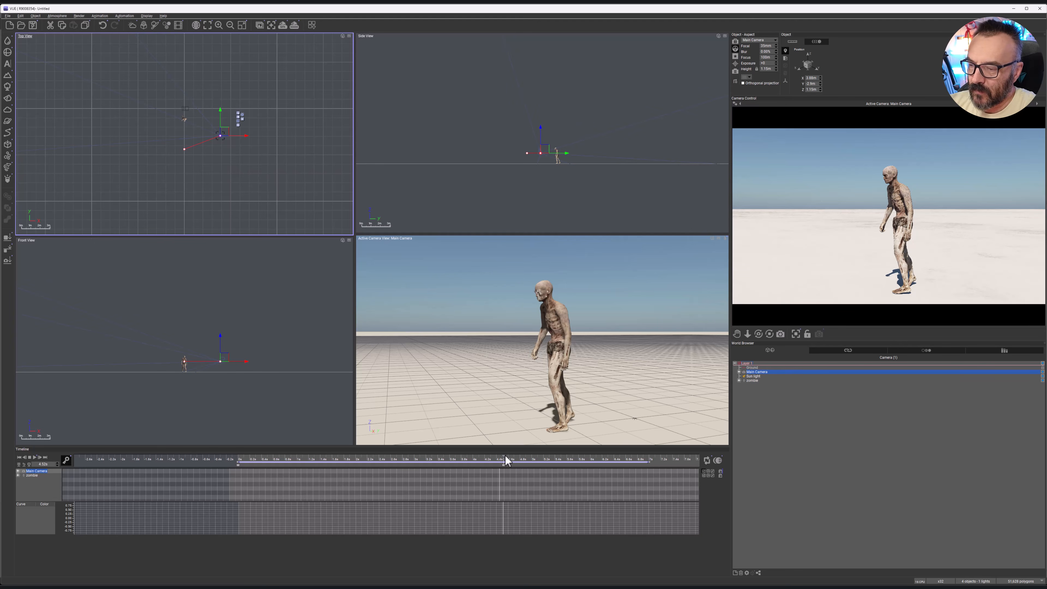
At about 2 s on the timeline, move the main camera in the Top View so its path bows outward around the zombie
{"action": "left_click_drag", "start_coordinate": [504, 457], "coordinate": [356, 458]}
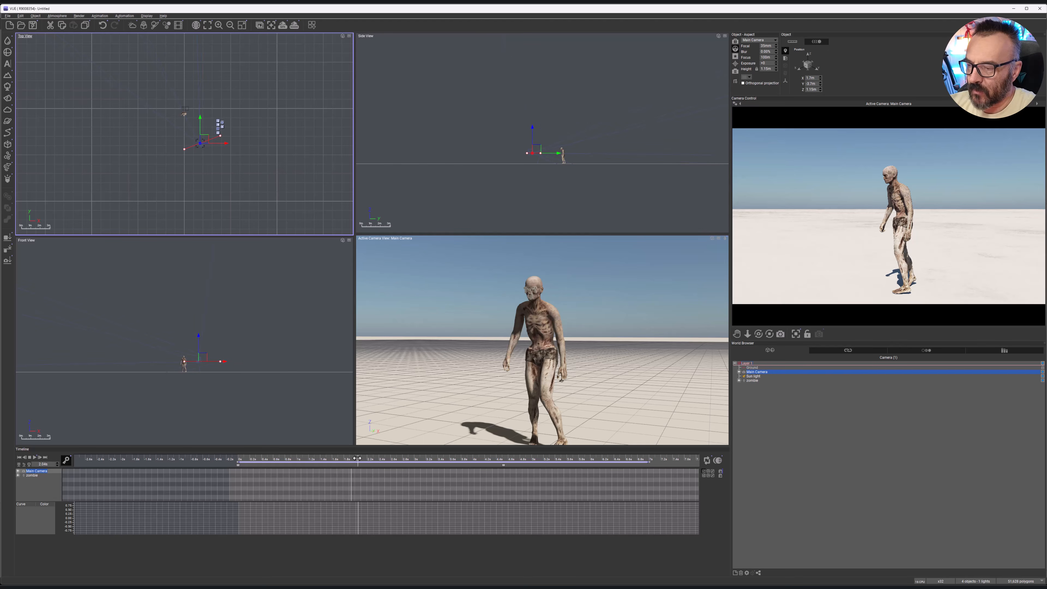
{"action": "scroll", "coordinate": [206, 152], "scroll_direction": "up", "scroll_amount": 4}
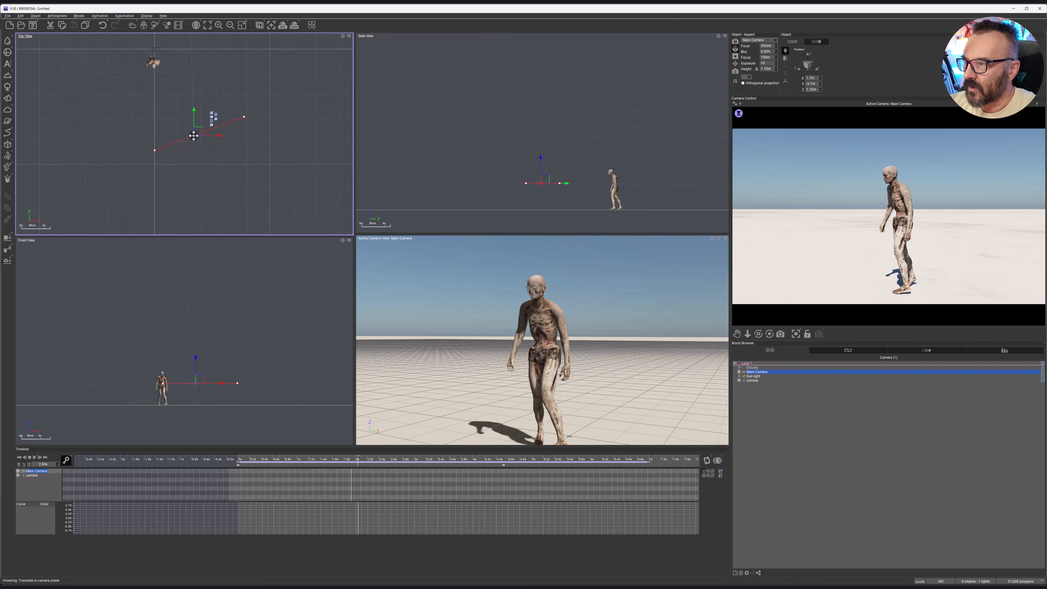
{"action": "left_click_drag", "start_coordinate": [197, 131], "coordinate": [204, 139]}
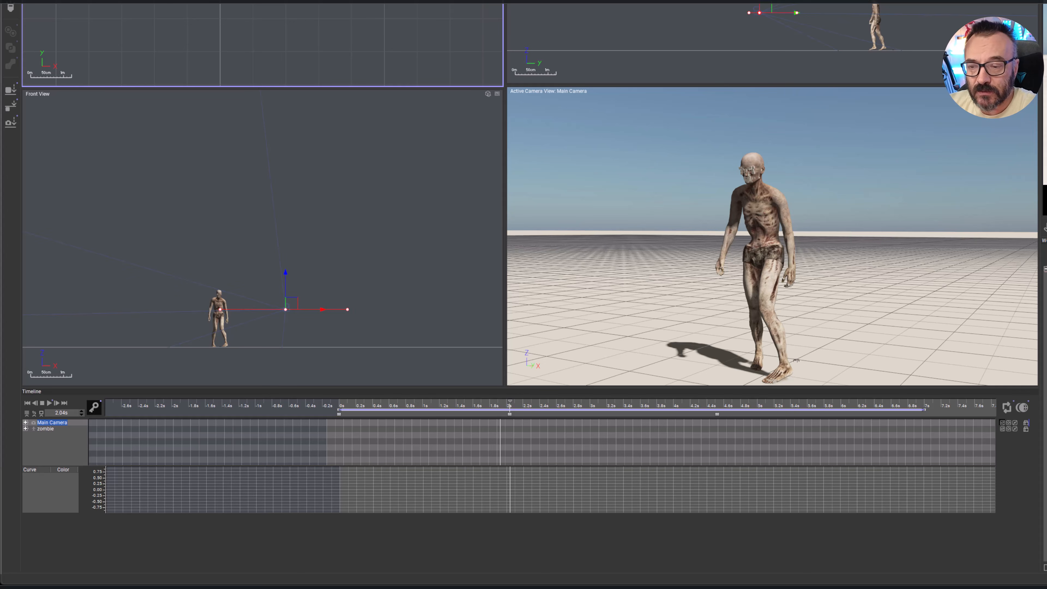
Show the main camera's animated properties in the timeline and make the camera track the zombie instead of using its orientation keyframes
{"action": "key", "text": "f"}
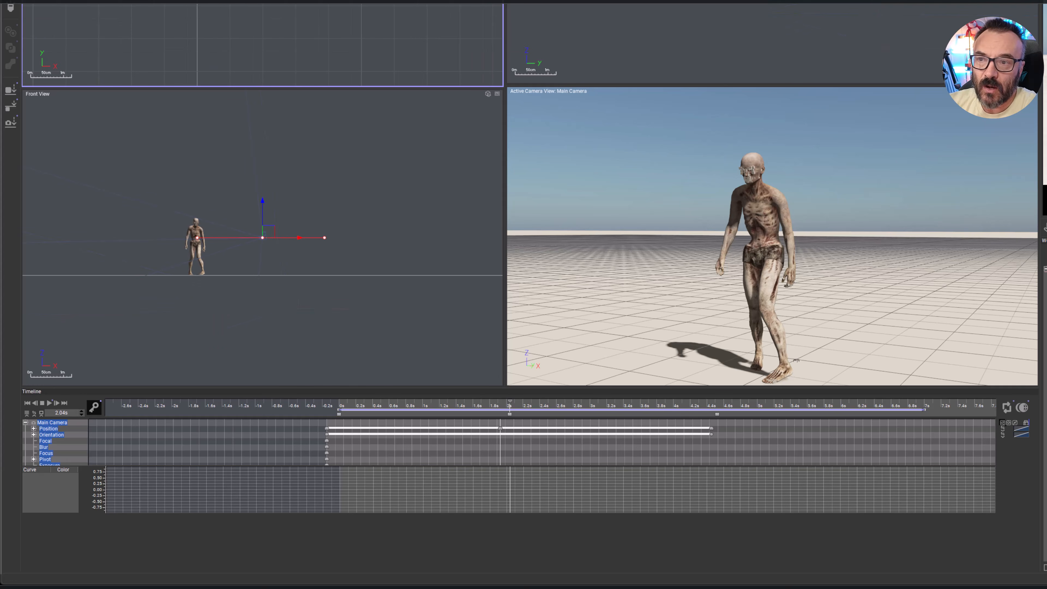
{"action": "right_click_drag", "start_coordinate": [301, 5], "coordinate": [391, 18]}
{"action": "scroll", "coordinate": [274, 45], "scroll_direction": "down", "scroll_amount": 2}
{"action": "mouse_move", "coordinate": [301, 4]}
{"action": "right_mouse_down"}
{"action": "mouse_move", "coordinate": [339, 47]}
{"action": "mouse_move", "coordinate": [345, 74]}
{"action": "mouse_move", "coordinate": [320, 12]}
{"action": "mouse_move", "coordinate": [291, 4]}
{"action": "right_mouse_up"}
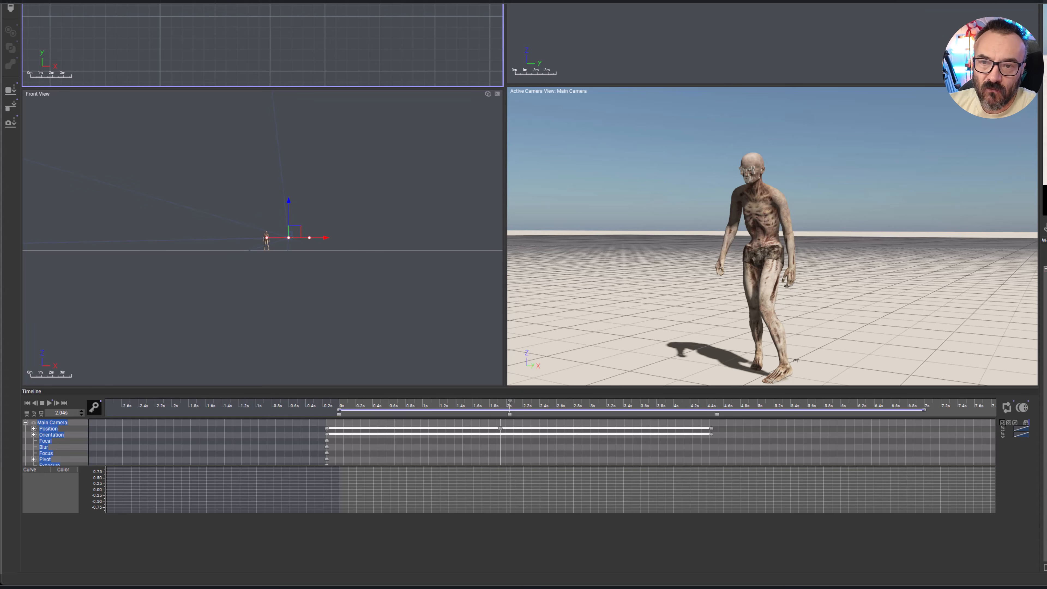
{"action": "right_click_drag", "start_coordinate": [292, 4], "coordinate": [288, 1]}
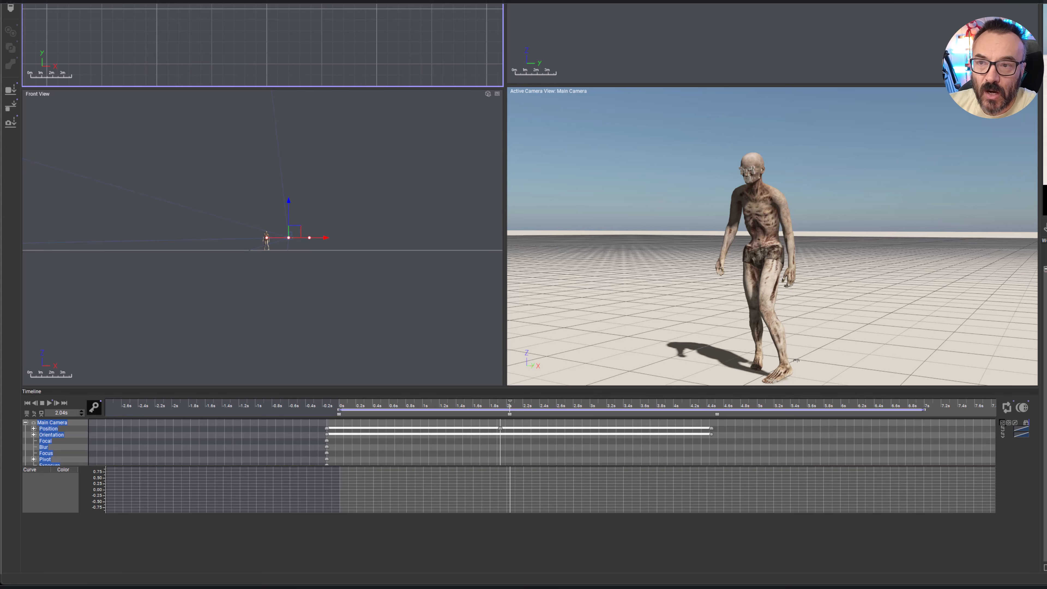
{"action": "right_click_drag", "start_coordinate": [266, 45], "coordinate": [240, 44]}
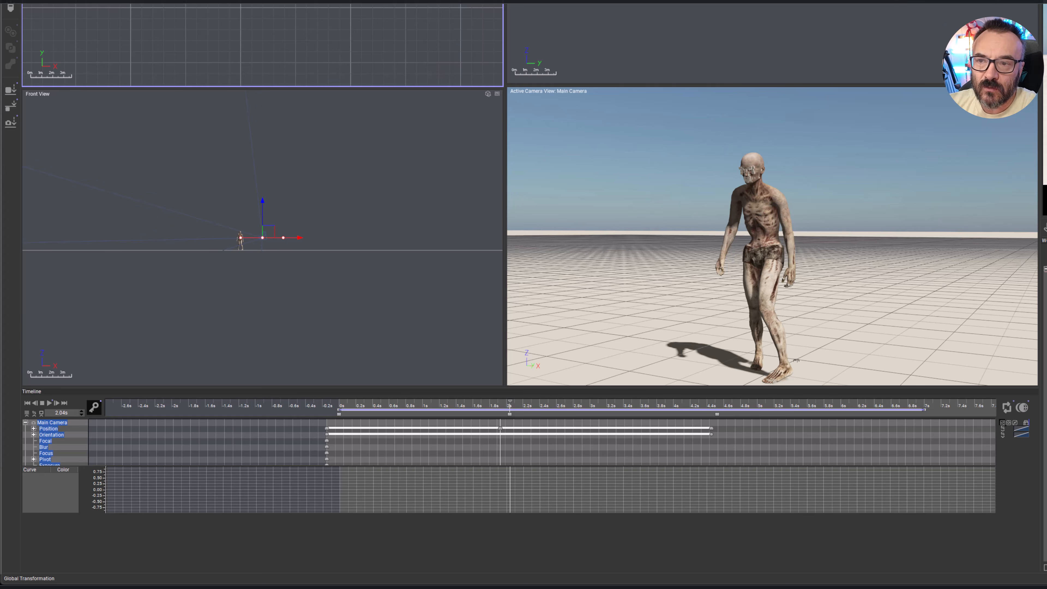
{"action": "key", "text": "Delete"}
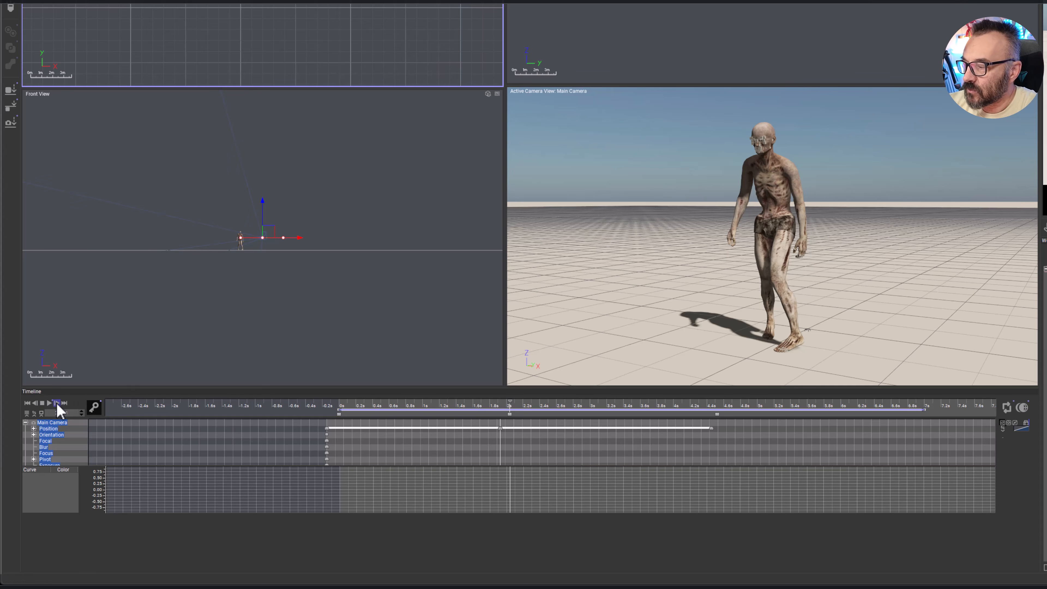
At 6.88 s, move the main camera farther around the zombie in the Top View and raise it in the Front View
{"action": "left_click", "coordinate": [57, 404]}
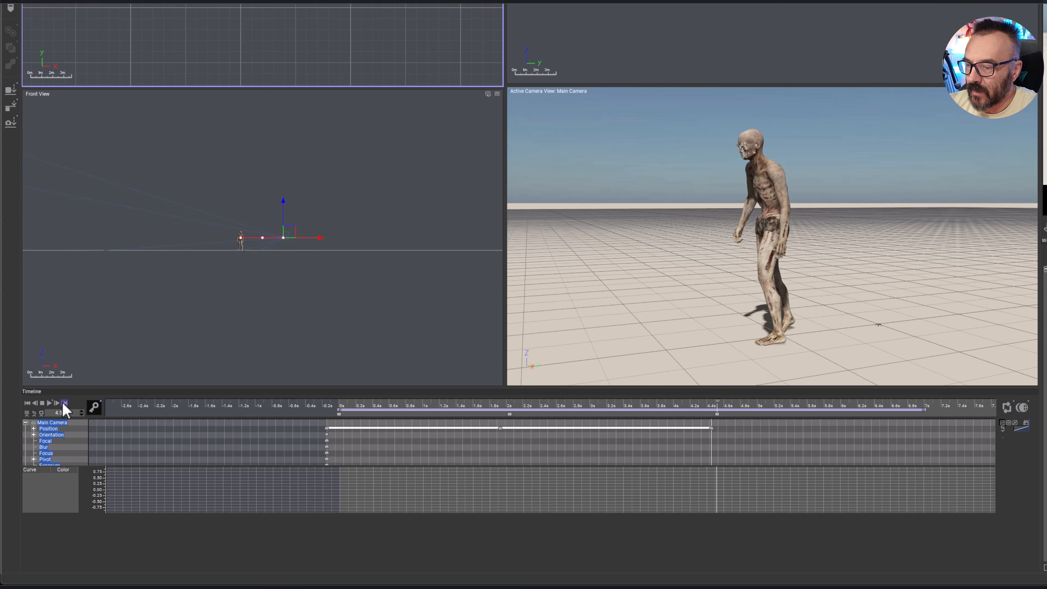
{"action": "left_click", "coordinate": [867, 405]}
{"action": "left_click_drag", "start_coordinate": [878, 405], "coordinate": [915, 403]}
{"action": "middle_click_drag", "start_coordinate": [365, 11], "coordinate": [381, 43]}
{"action": "left_click_drag", "start_coordinate": [308, 12], "coordinate": [318, 1]}
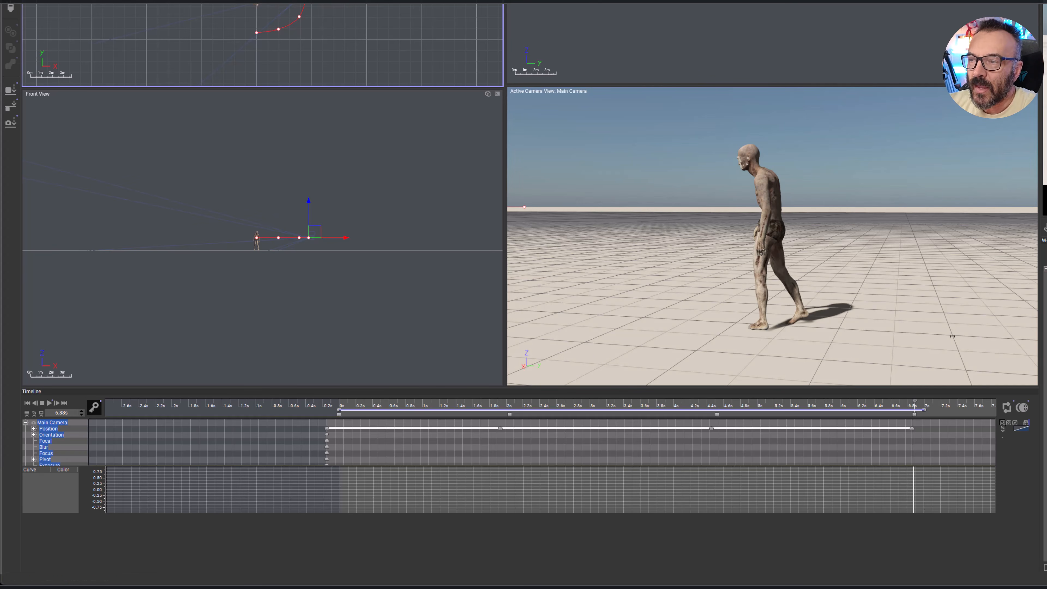
{"action": "left_click_drag", "start_coordinate": [315, 231], "coordinate": [315, 207]}
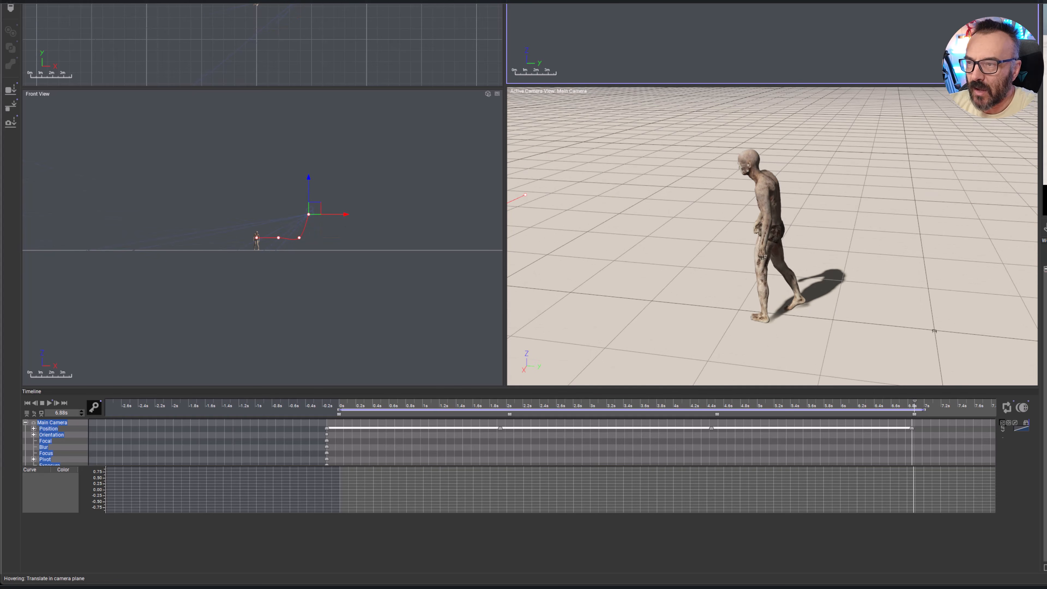
Deselect the camera, play the tracked animation in the main camera view and return to the start of the timeline
{"action": "key", "text": "Escape"}
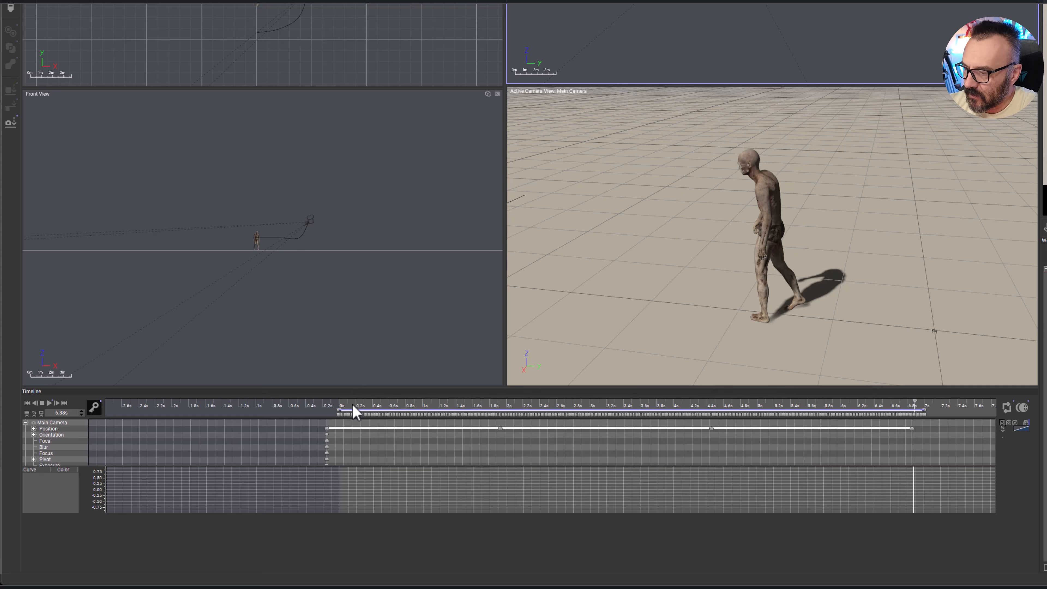
{"action": "left_click", "coordinate": [585, 116]}
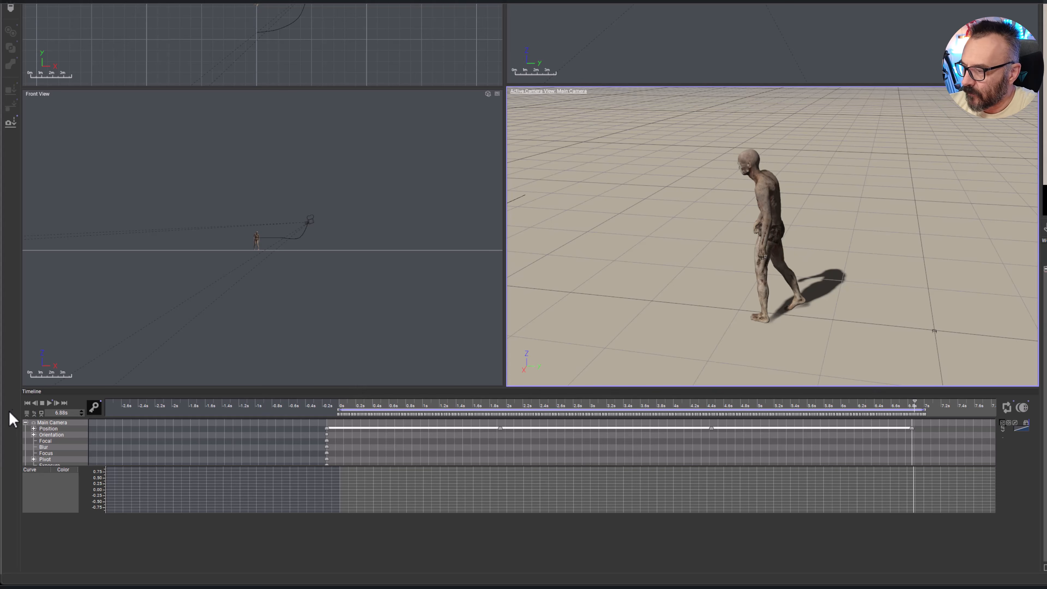
{"action": "left_click", "coordinate": [27, 403]}
{"action": "left_click", "coordinate": [50, 403]}
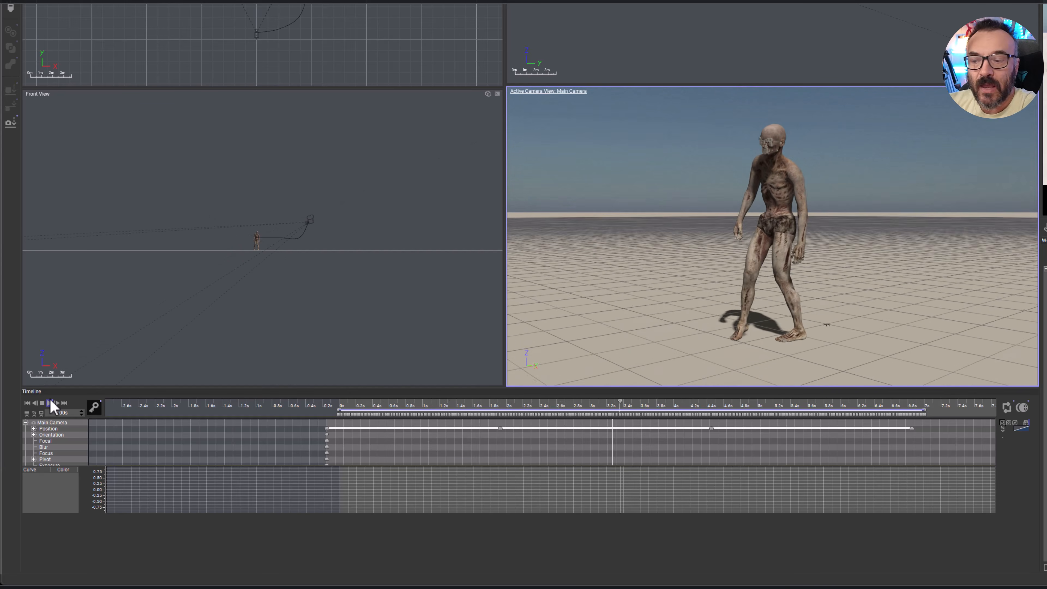
{"action": "left_click", "coordinate": [27, 404]}
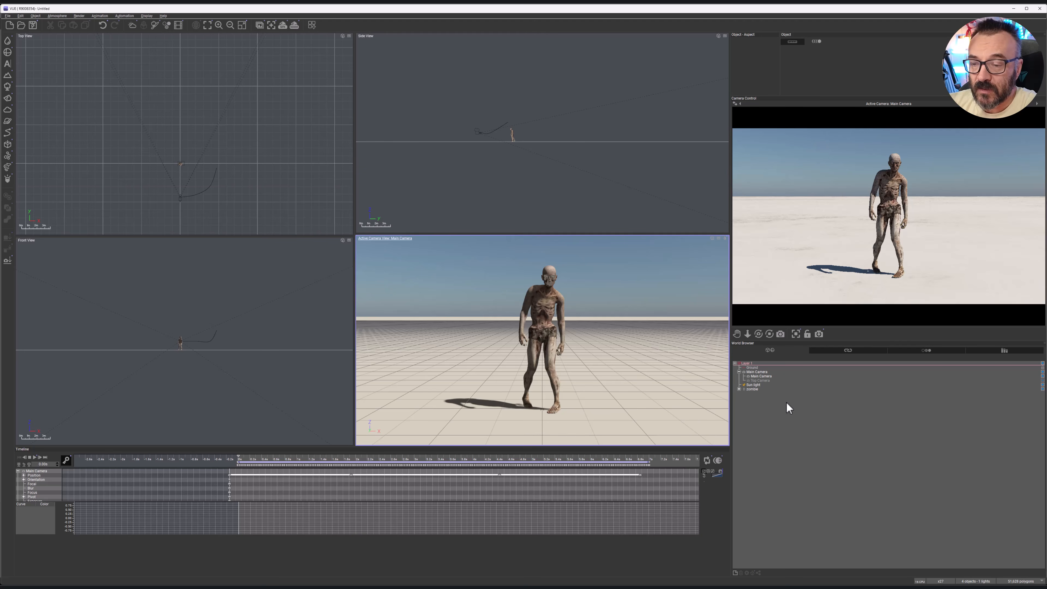
Select the main camera, play its animation to check how it follows the zombie, and go back to the first frame
{"action": "left_click", "coordinate": [758, 375]}
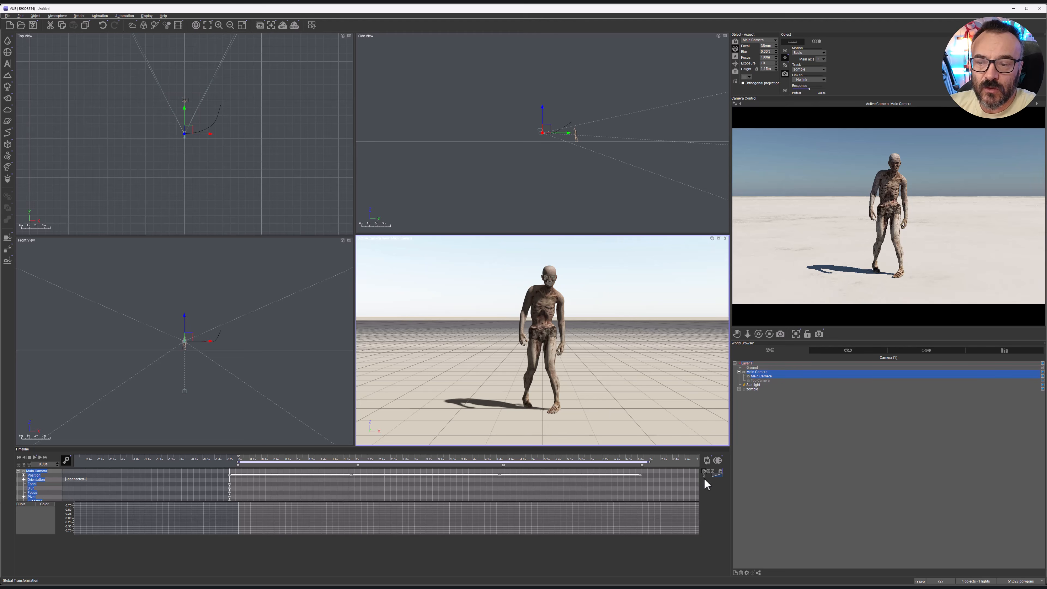
{"action": "left_click", "coordinate": [35, 458]}
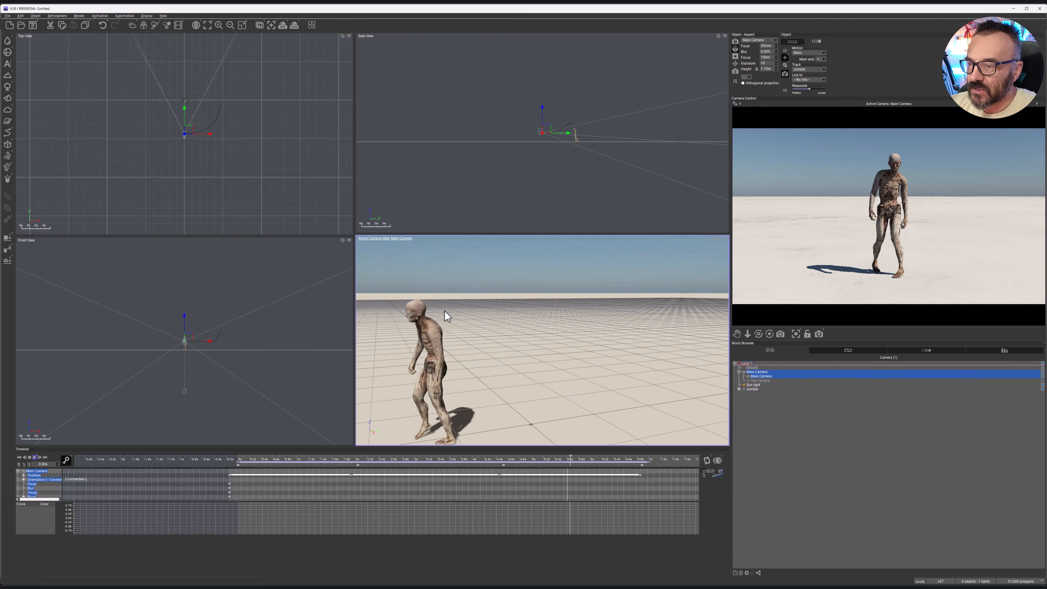
{"action": "left_click", "coordinate": [37, 457]}
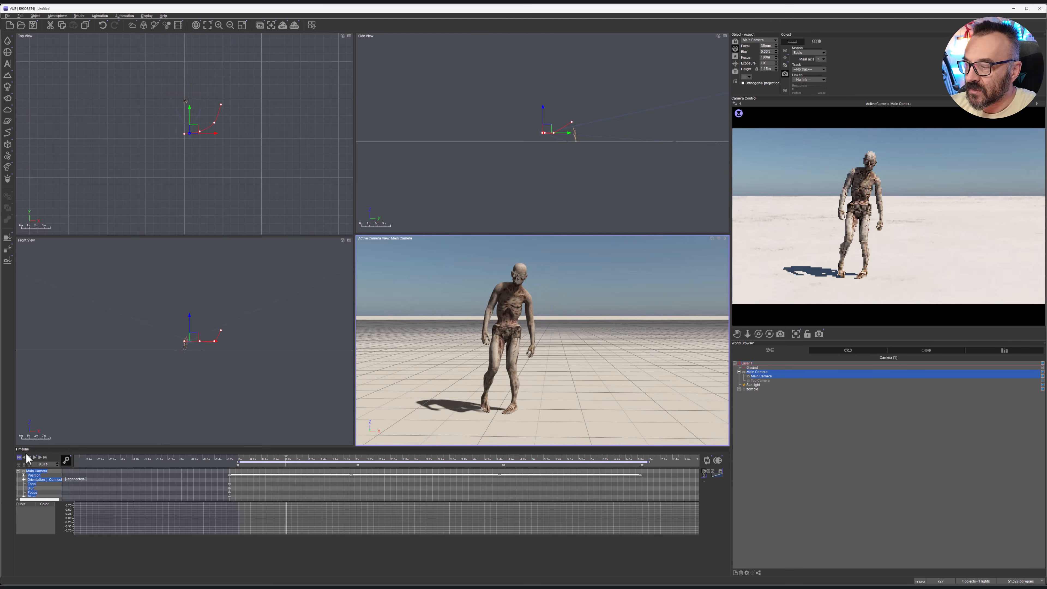
{"action": "left_click", "coordinate": [19, 457]}
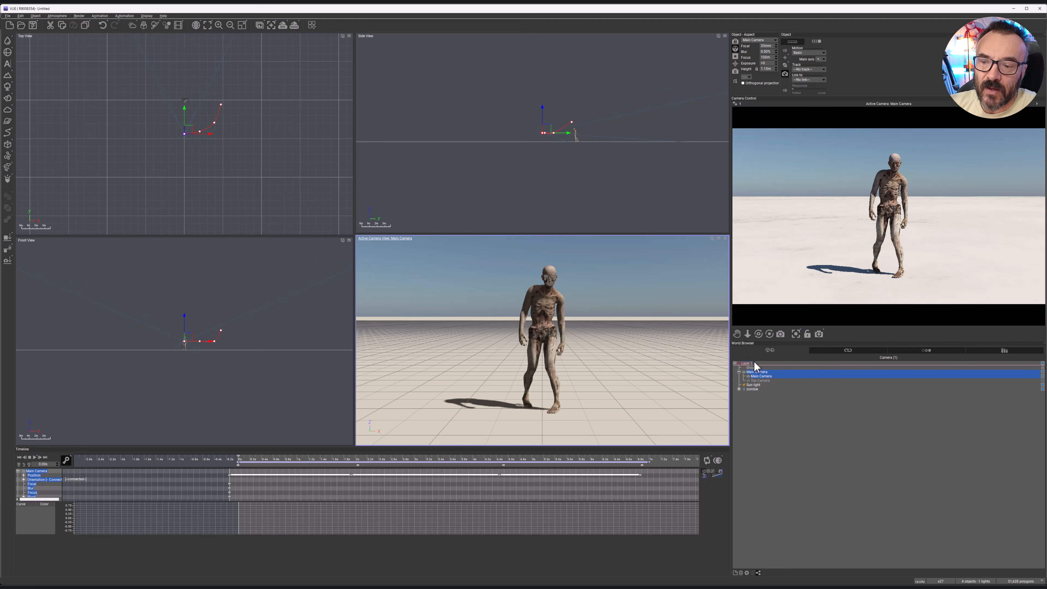
Switch auto-exposure off and back on in the main camera's advanced options and accept the dialog
{"action": "double_click", "coordinate": [763, 376]}
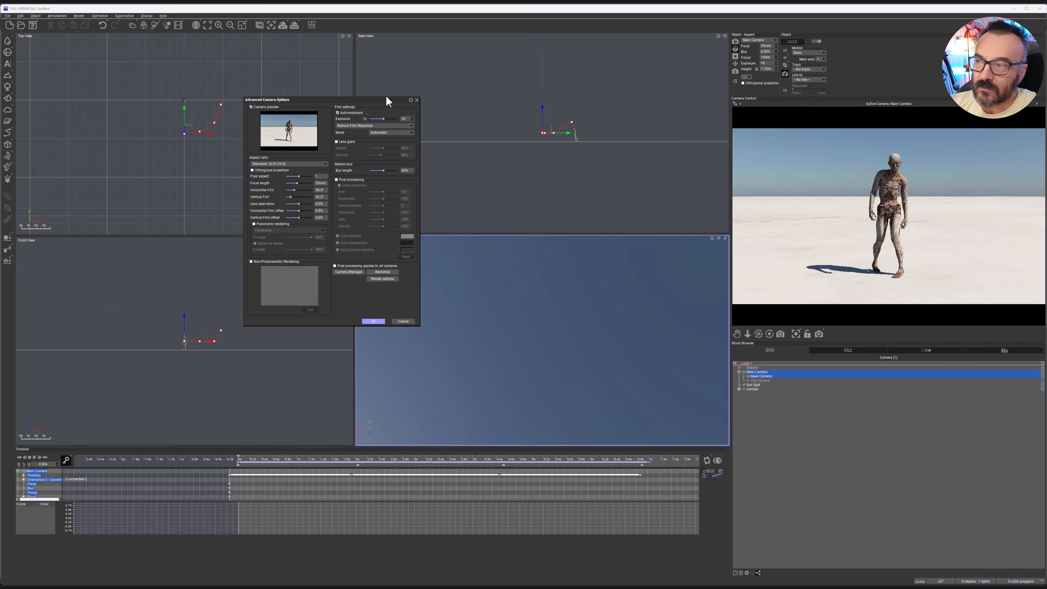
{"action": "left_click", "coordinate": [338, 113]}
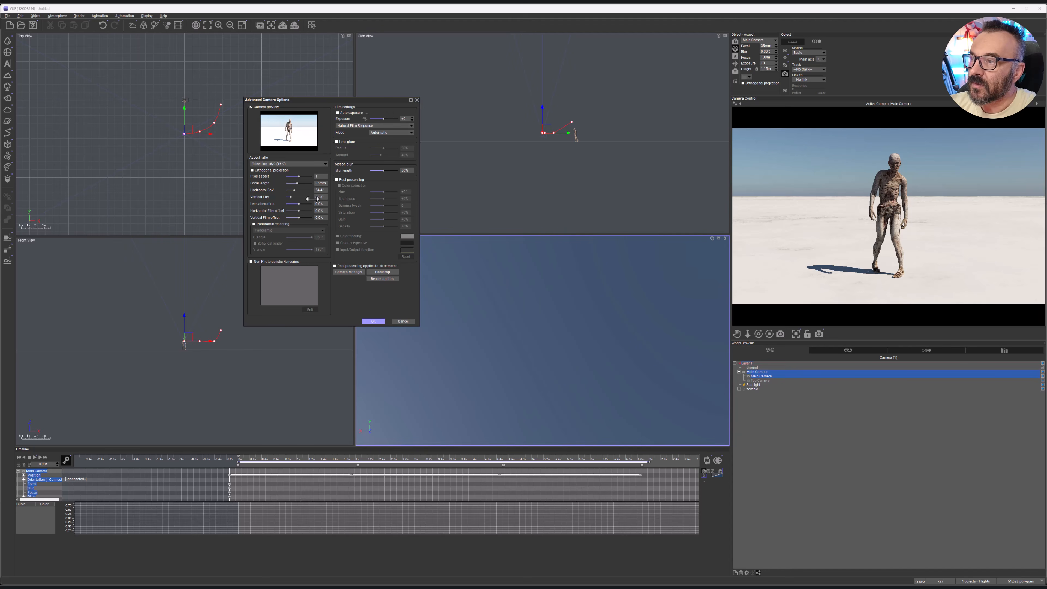
{"action": "left_click", "coordinate": [351, 113]}
{"action": "left_click", "coordinate": [373, 321]}
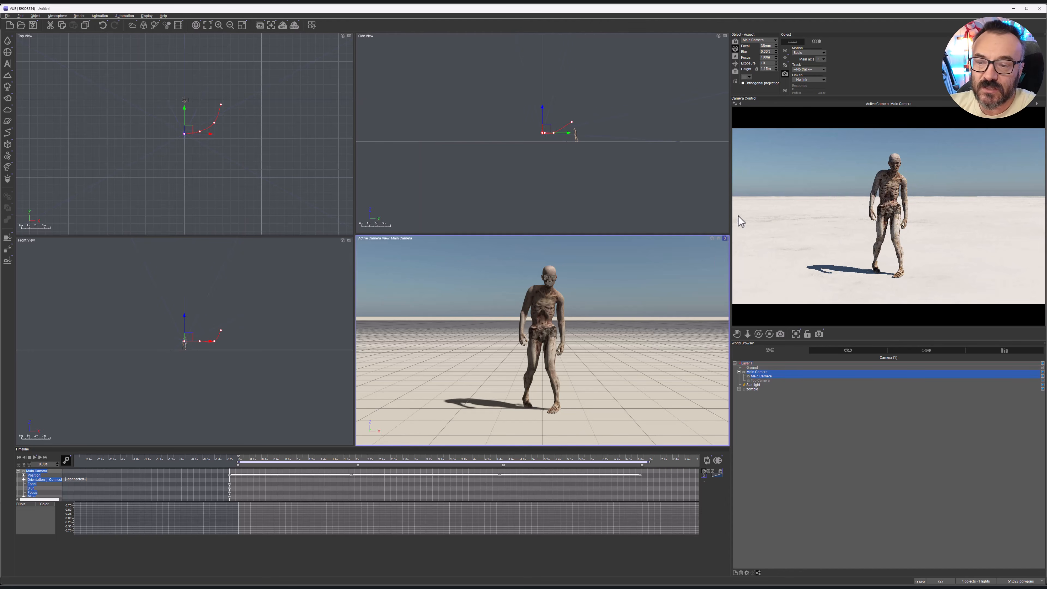
Set the zombie as the object that the main camera tracks
{"action": "left_click", "coordinate": [822, 70]}
{"action": "left_click", "coordinate": [800, 91]}
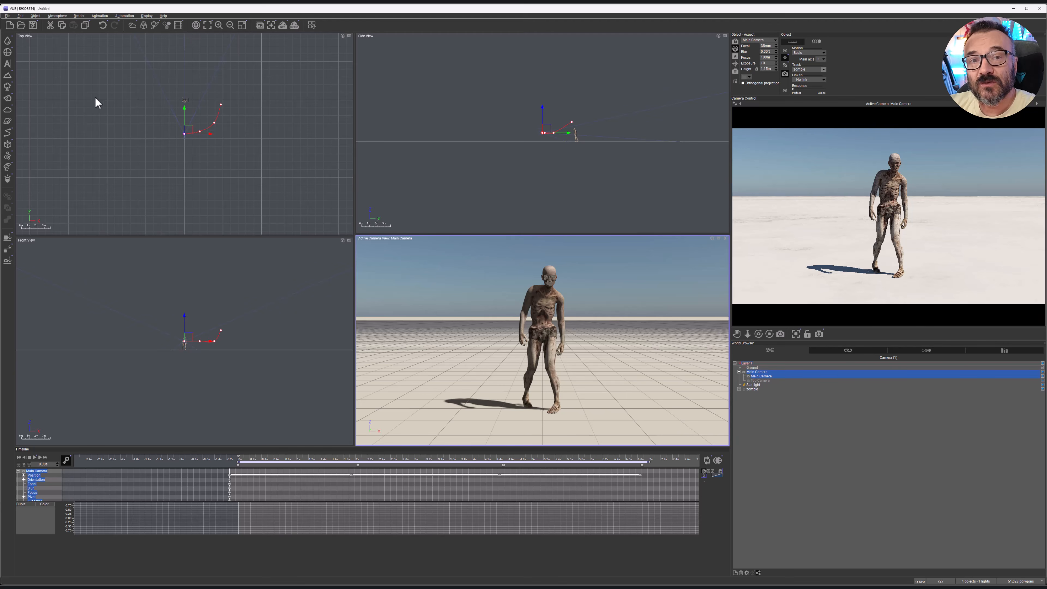
Add a sphere, place it behind the zombie in the Top View and scale it down in the Side View
{"action": "right_click_drag", "start_coordinate": [89, 125], "coordinate": [131, 153]}
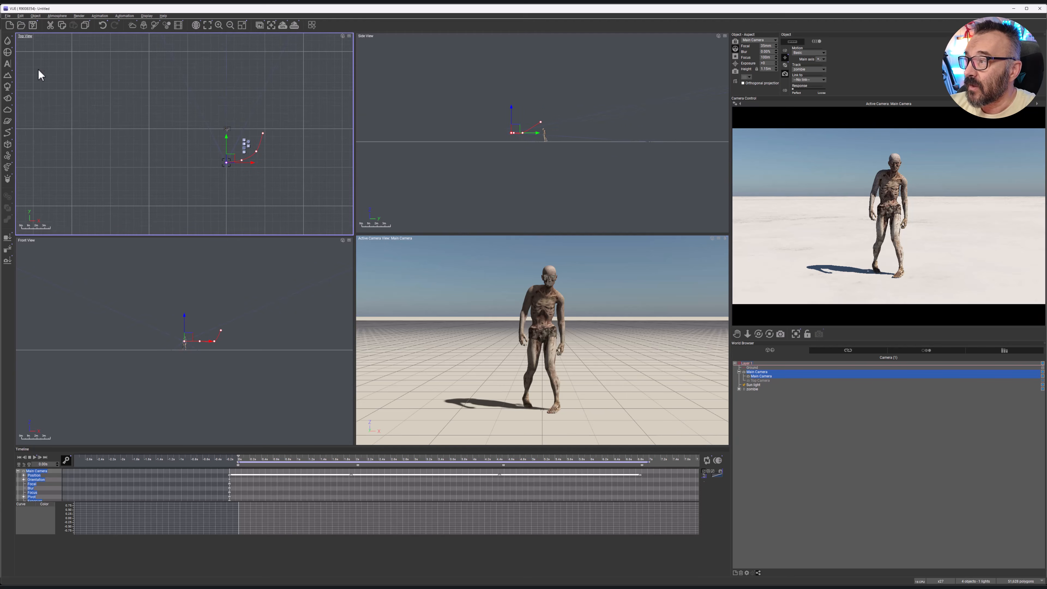
{"action": "left_click", "coordinate": [8, 52]}
{"action": "left_click_drag", "start_coordinate": [191, 130], "coordinate": [236, 68]}
{"action": "left_click", "coordinate": [619, 123]}
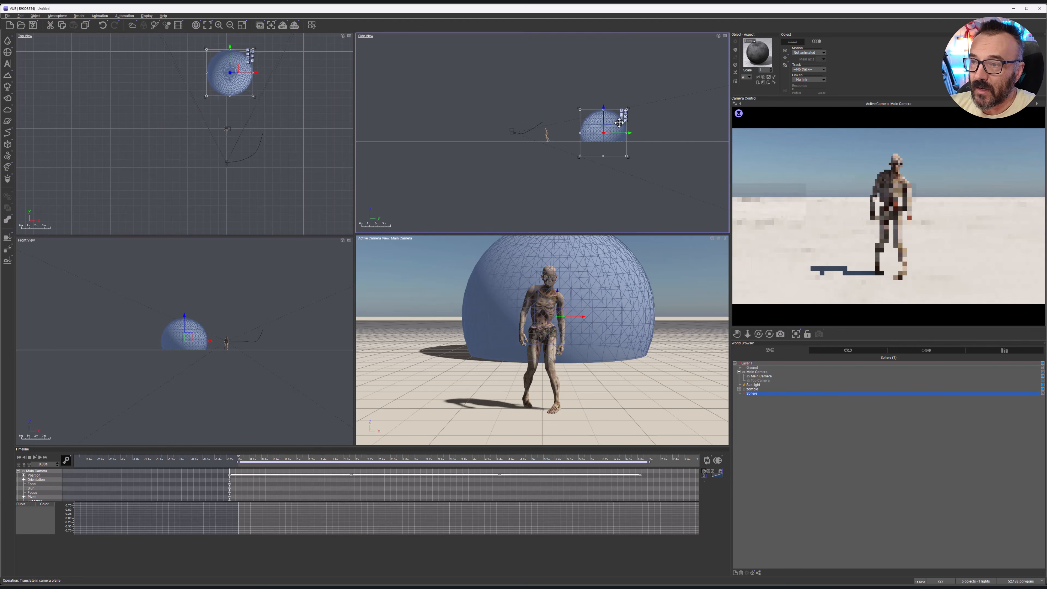
{"action": "left_click_drag", "start_coordinate": [580, 110], "coordinate": [617, 132]}
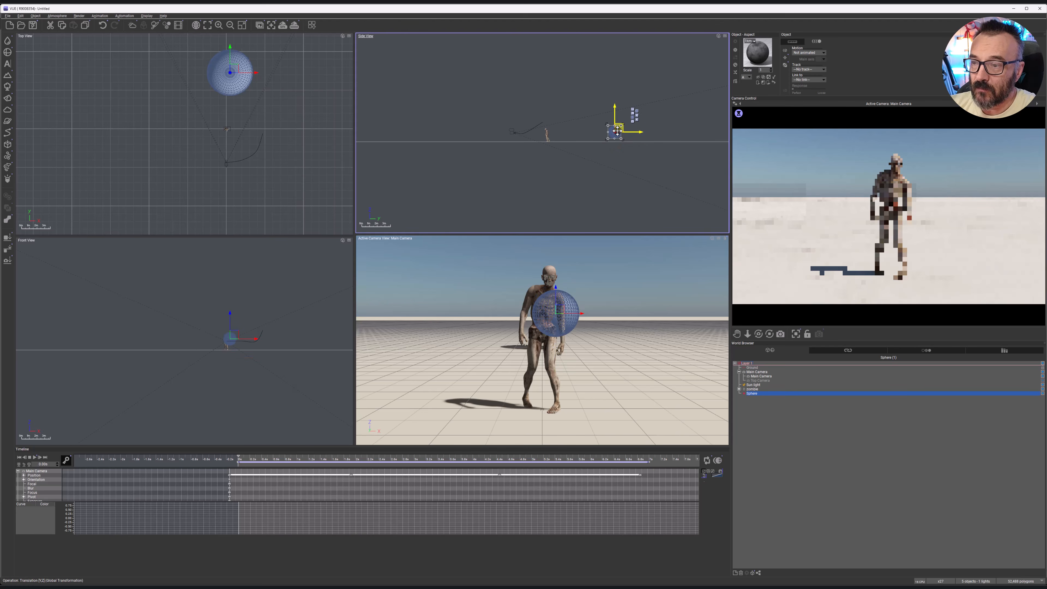
Move the sphere farther back in the Top View and line it up with the zombie
{"action": "middle_click_drag", "start_coordinate": [283, 104], "coordinate": [274, 171]}
{"action": "left_click_drag", "start_coordinate": [223, 123], "coordinate": [218, 79]}
{"action": "left_click_drag", "start_coordinate": [221, 78], "coordinate": [222, 78]}
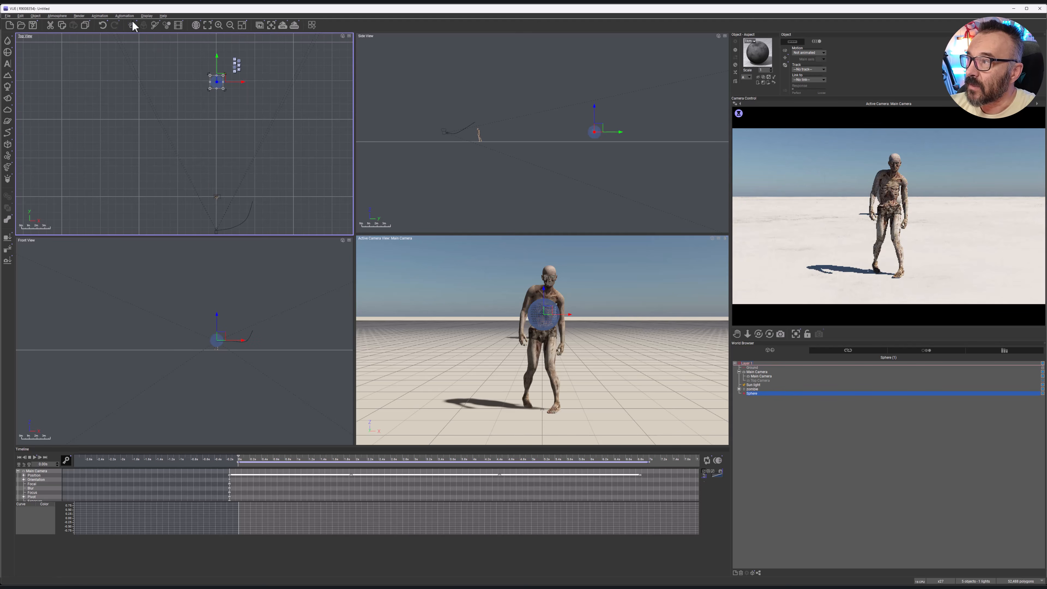
Open the Animation Wizard for the sphere, keep its display option enabled and proceed to the Type of Motion page
{"action": "left_click", "coordinate": [178, 25]}
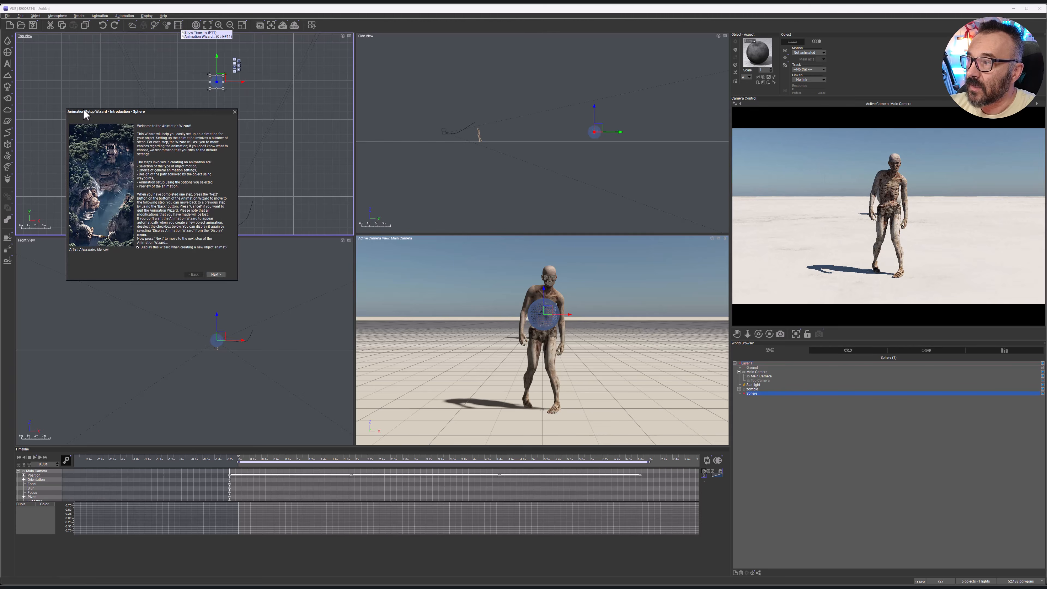
{"action": "left_click_drag", "start_coordinate": [113, 115], "coordinate": [398, 87]}
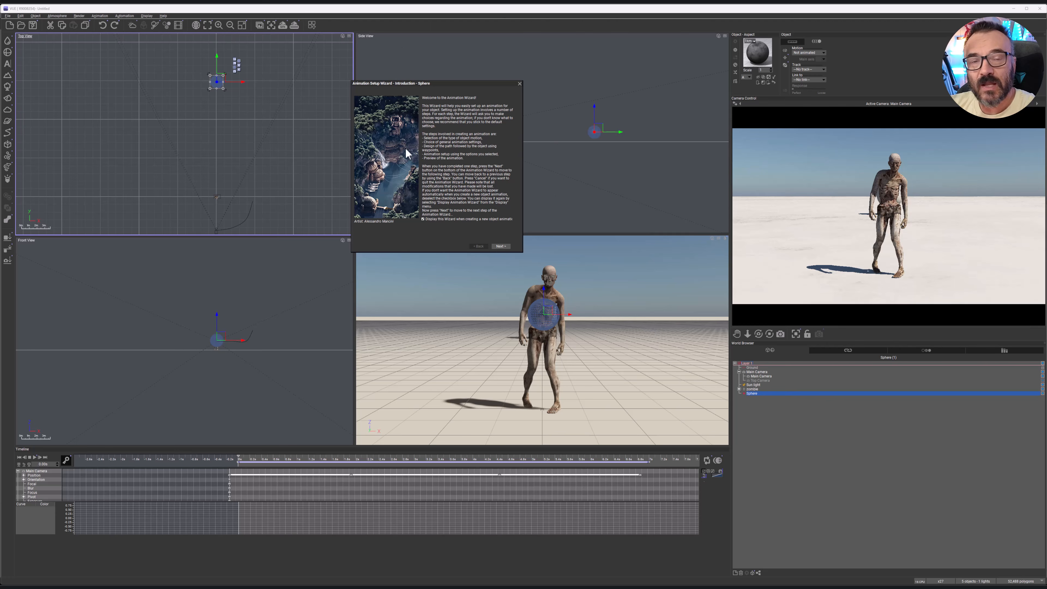
{"action": "left_click", "coordinate": [422, 218]}
{"action": "left_click", "coordinate": [423, 219]}
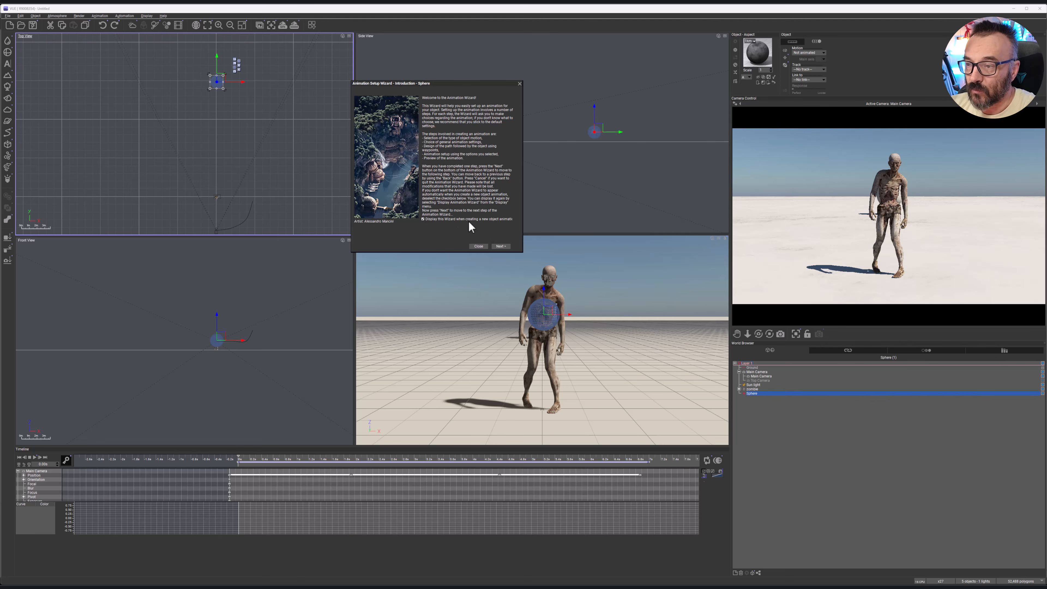
{"action": "left_click", "coordinate": [503, 246]}
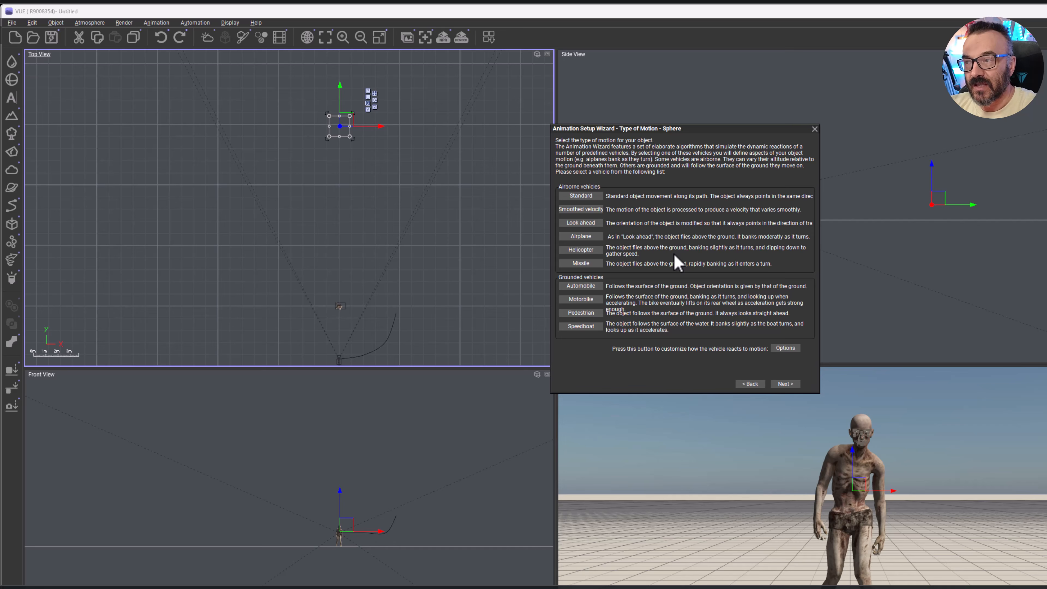
Choose Missile as the sphere's type of motion, view its Motion Options and cancel them without changes
{"action": "left_click", "coordinate": [568, 284]}
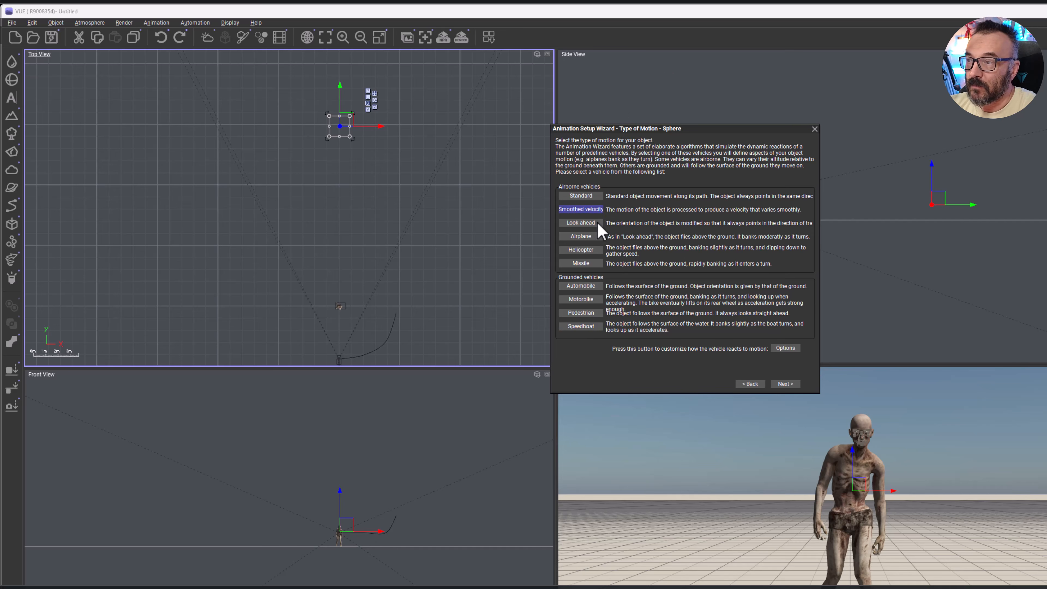
{"action": "left_click", "coordinate": [585, 263]}
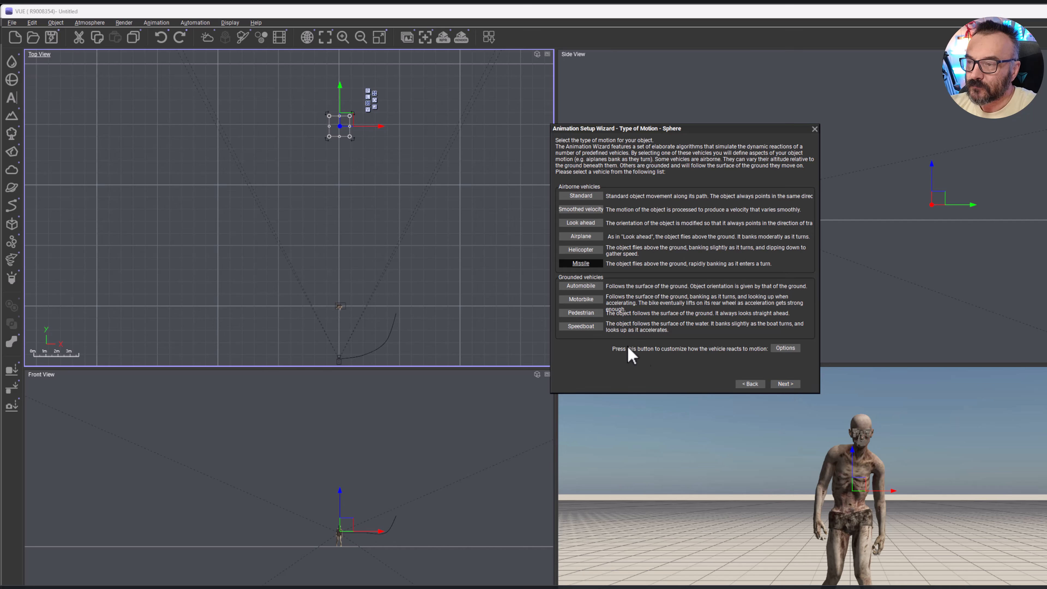
{"action": "left_click", "coordinate": [785, 349]}
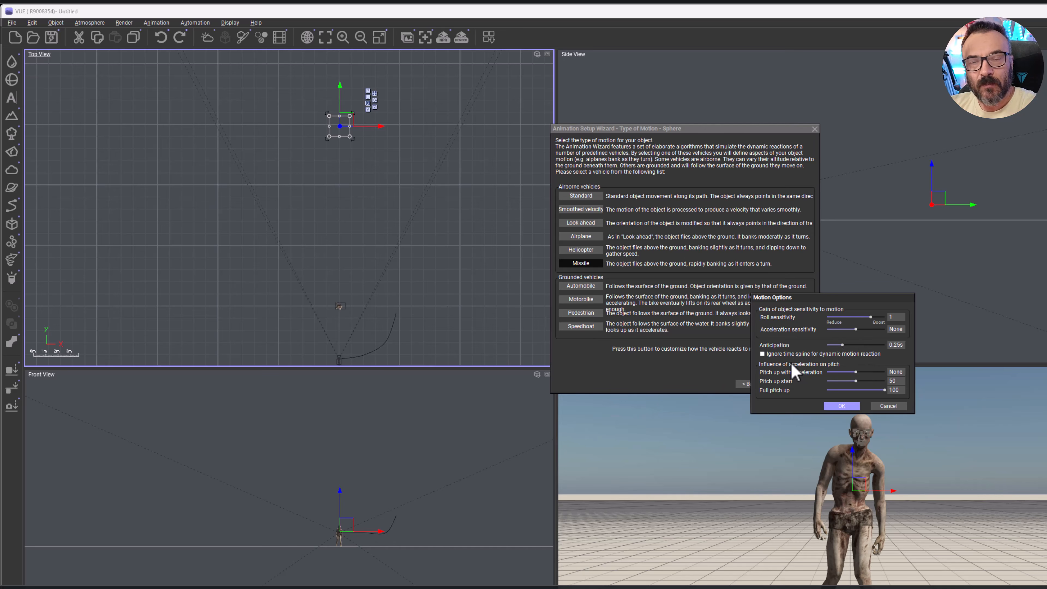
{"action": "left_click", "coordinate": [888, 406]}
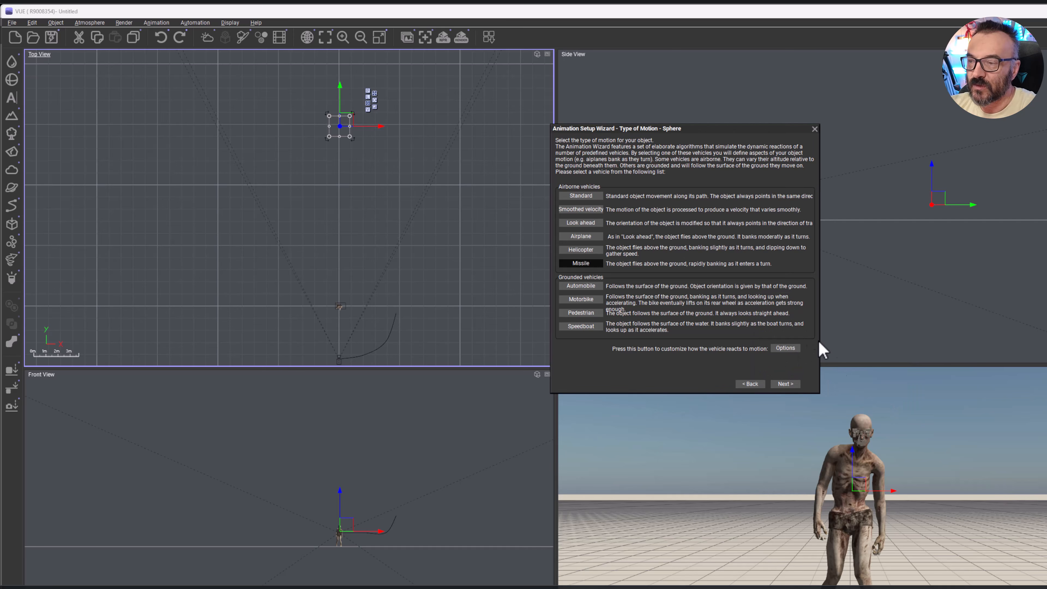
Accept the Missile motion type, choose the Ease in - ease out speed mode and proceed to the Advanced Effects page
{"action": "left_click", "coordinate": [785, 384]}
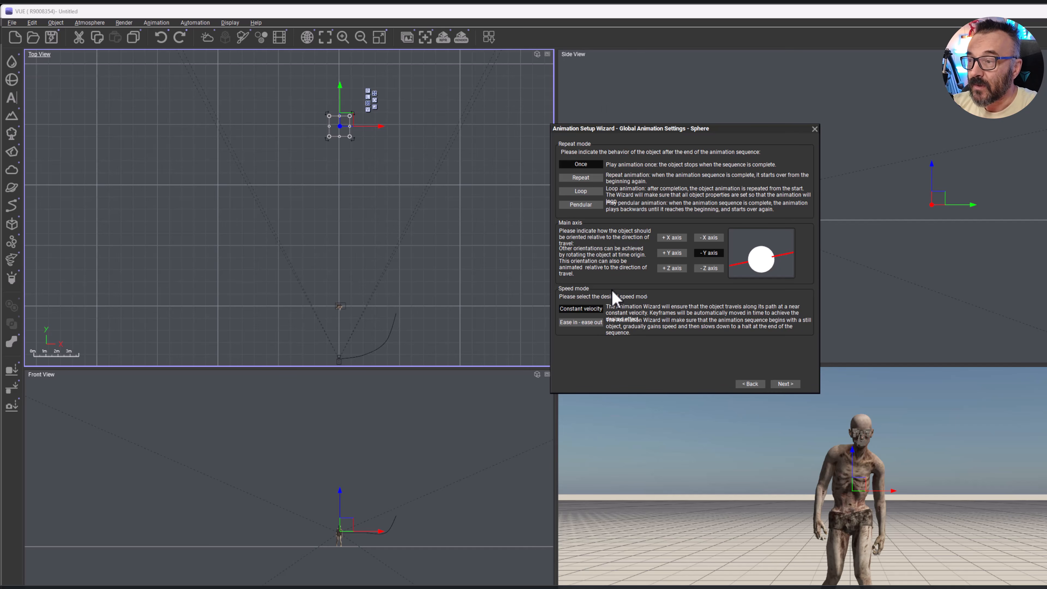
{"action": "left_click", "coordinate": [583, 323]}
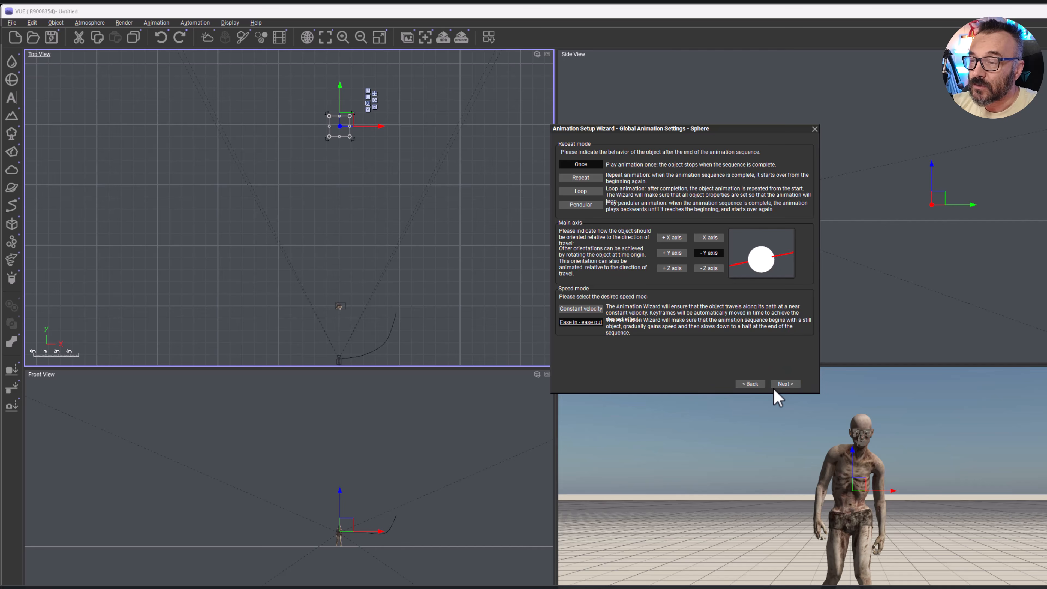
{"action": "left_click", "coordinate": [783, 385]}
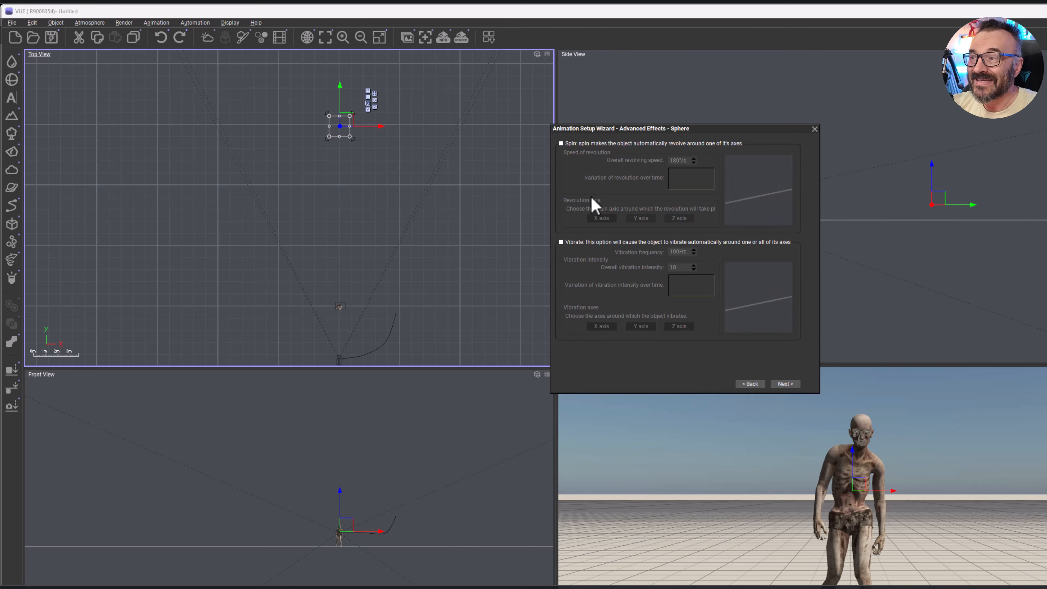
Leave Spin disabled, enable Vibrate with a frequency of 5 Hz and an overall intensity of 5, and proceed to the Object Path page
{"action": "left_click", "coordinate": [561, 144]}
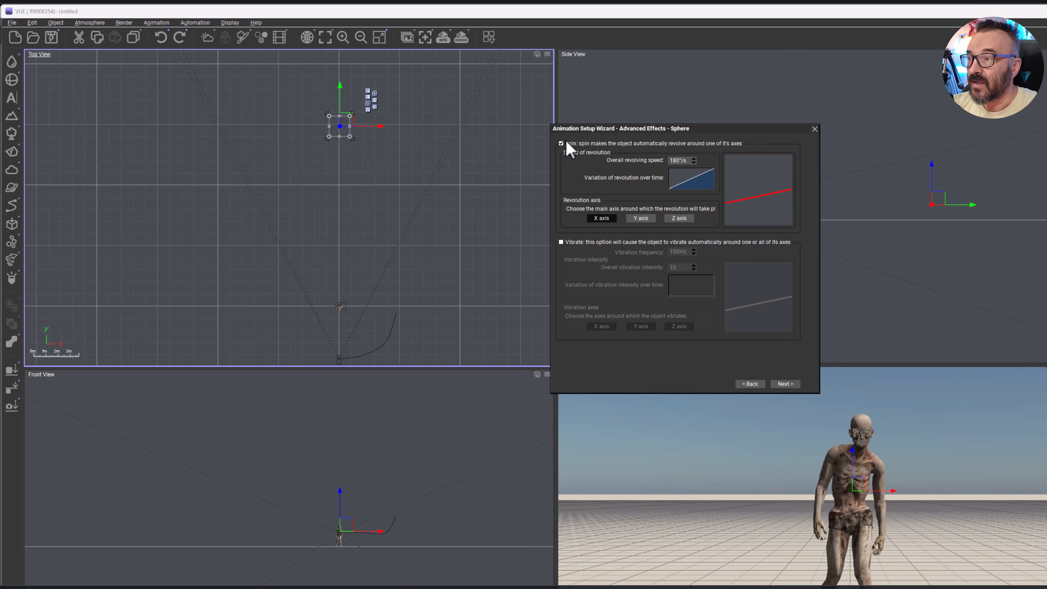
{"action": "left_click", "coordinate": [562, 144]}
{"action": "left_click", "coordinate": [564, 243]}
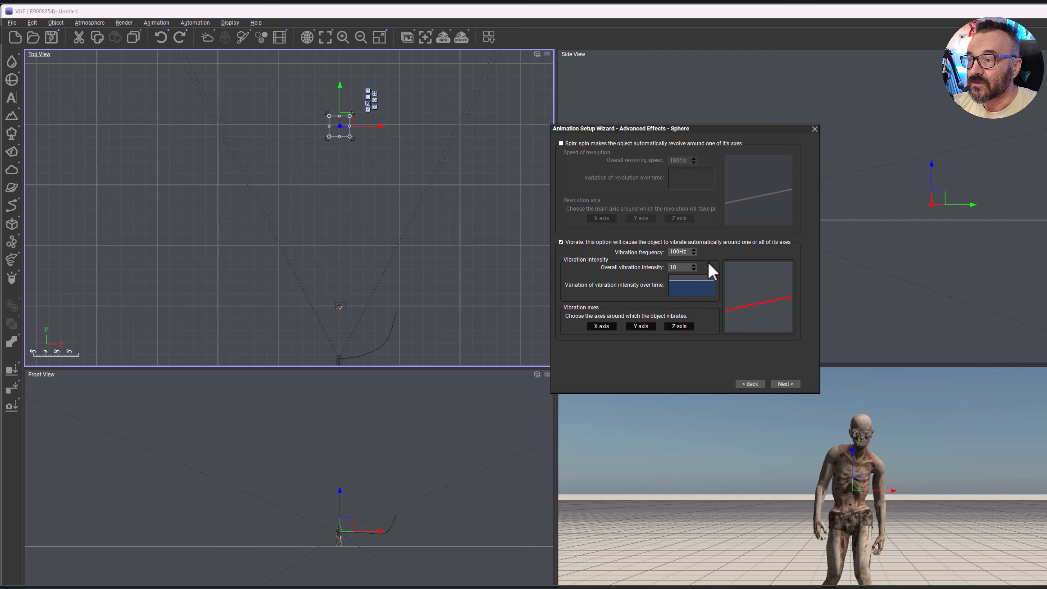
{"action": "double_click", "coordinate": [684, 252]}
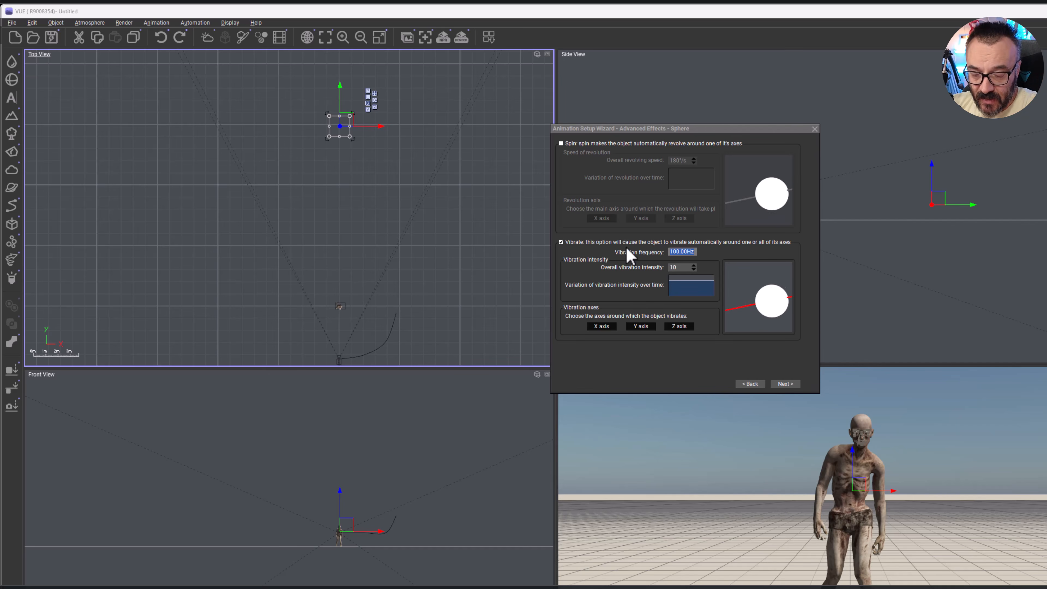
{"action": "type", "text": "5"}
{"action": "key", "text": "Tab"}
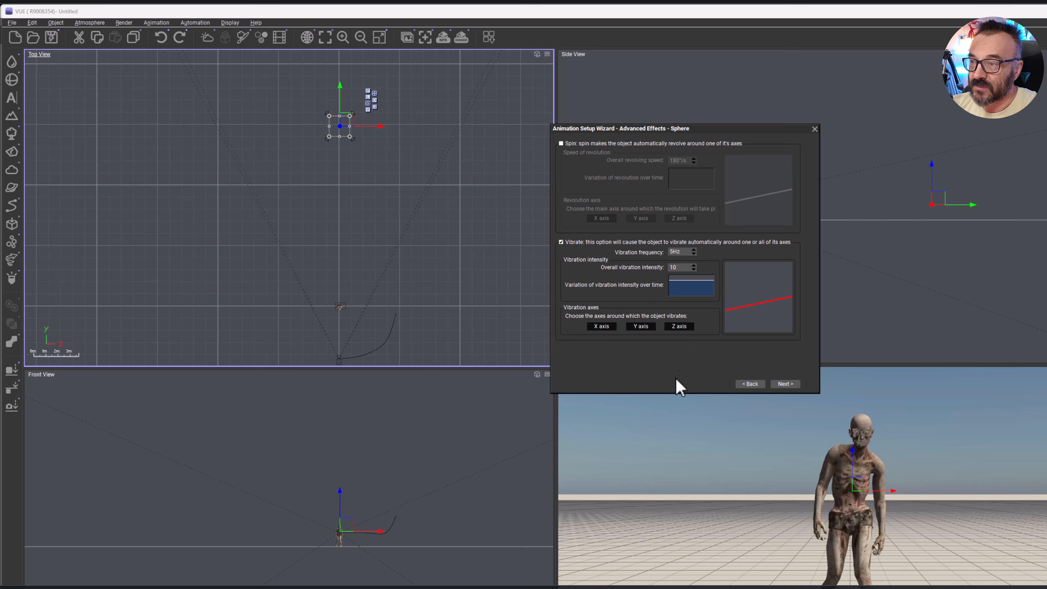
{"action": "type", "text": "5"}
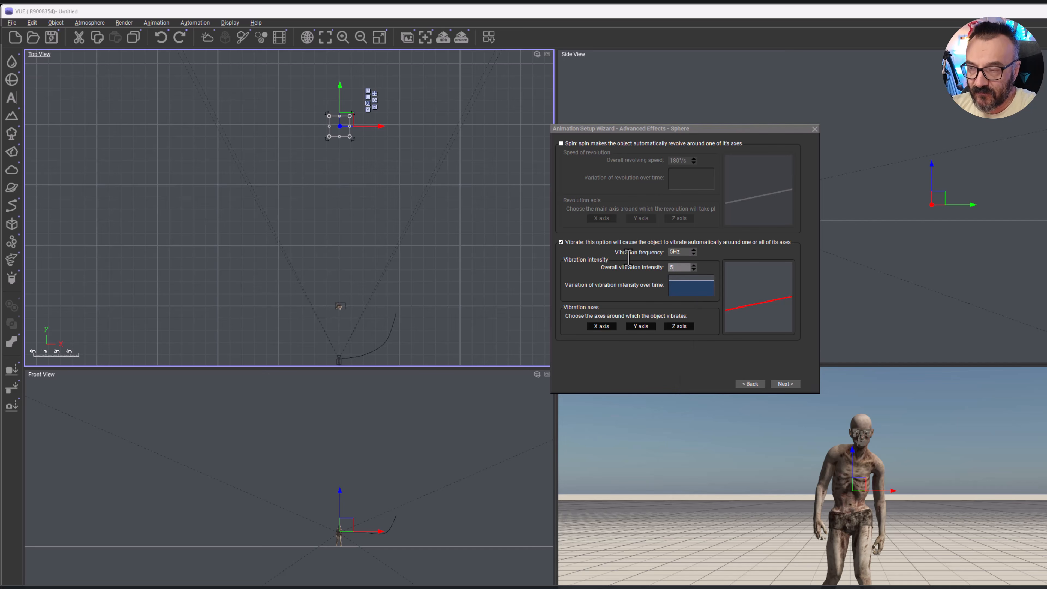
{"action": "left_click", "coordinate": [671, 373]}
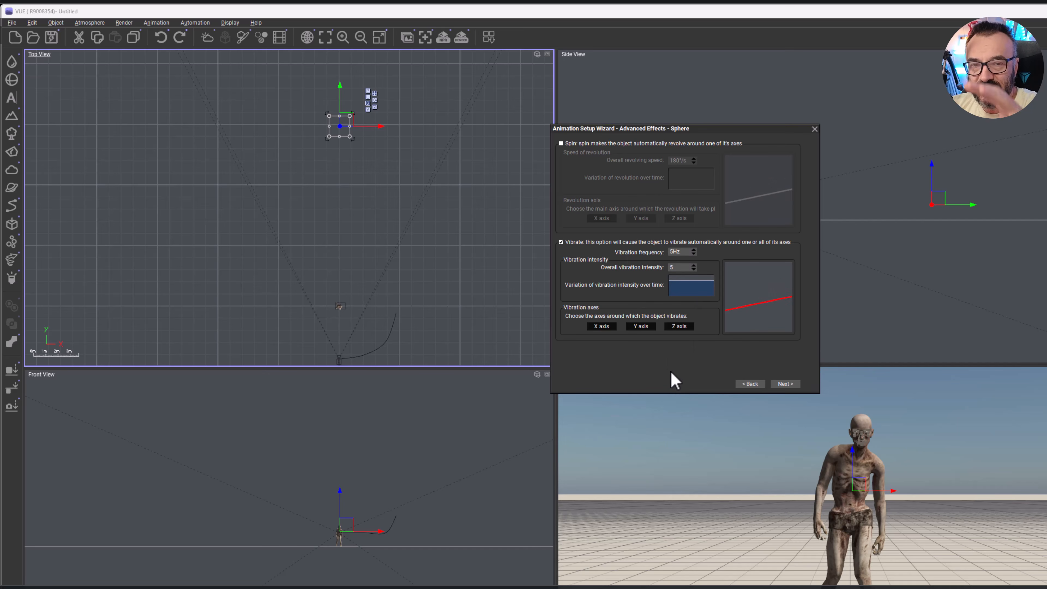
{"action": "left_click", "coordinate": [783, 387]}
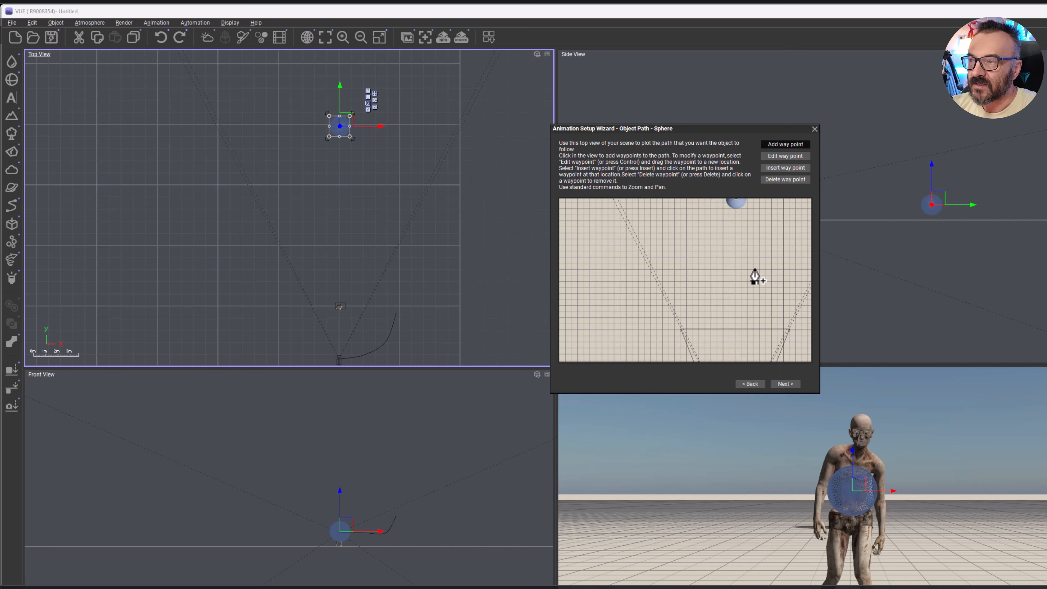
Plot a zigzag path of four waypoints leading the sphere toward and past the zombie, and proceed to the Animation Setup page
{"action": "right_click_drag", "start_coordinate": [752, 299], "coordinate": [718, 290]}
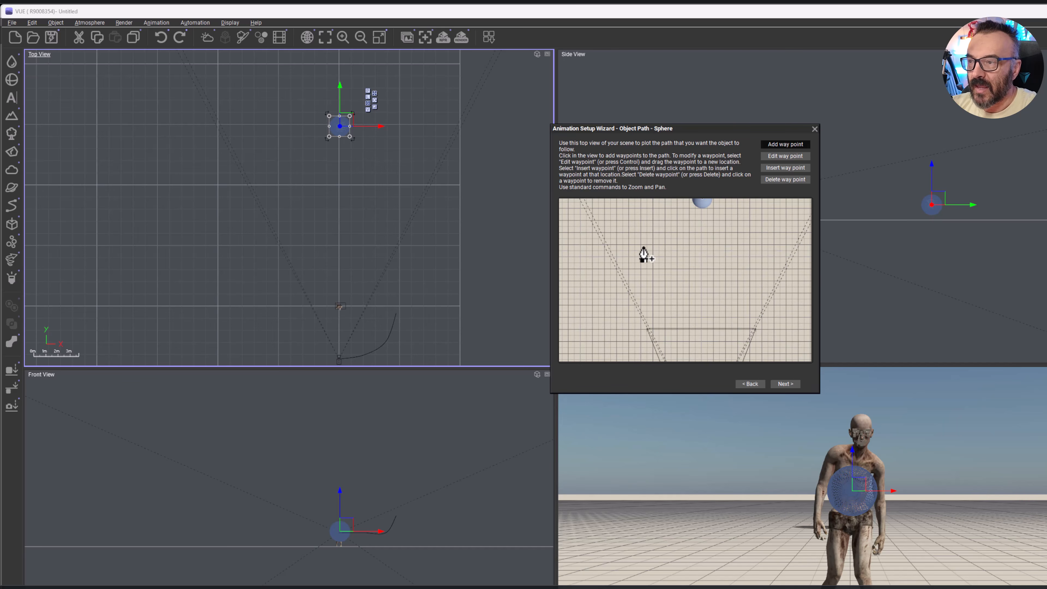
{"action": "left_click", "coordinate": [748, 307]}
{"action": "right_click_drag", "start_coordinate": [764, 290], "coordinate": [765, 223]}
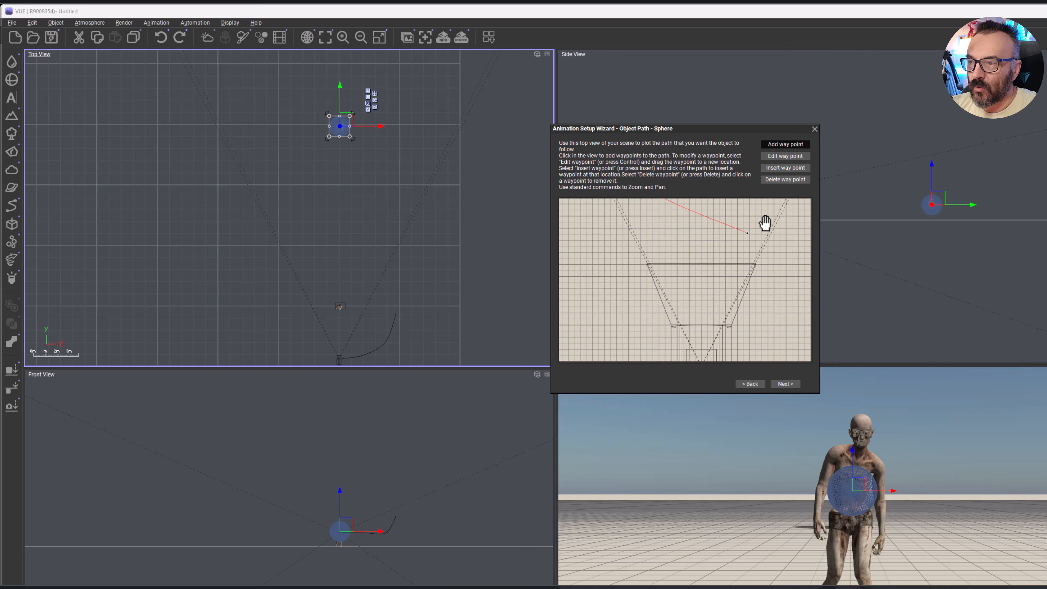
{"action": "left_click", "coordinate": [676, 273]}
{"action": "left_click", "coordinate": [713, 334]}
{"action": "right_click_drag", "start_coordinate": [709, 341], "coordinate": [709, 276]}
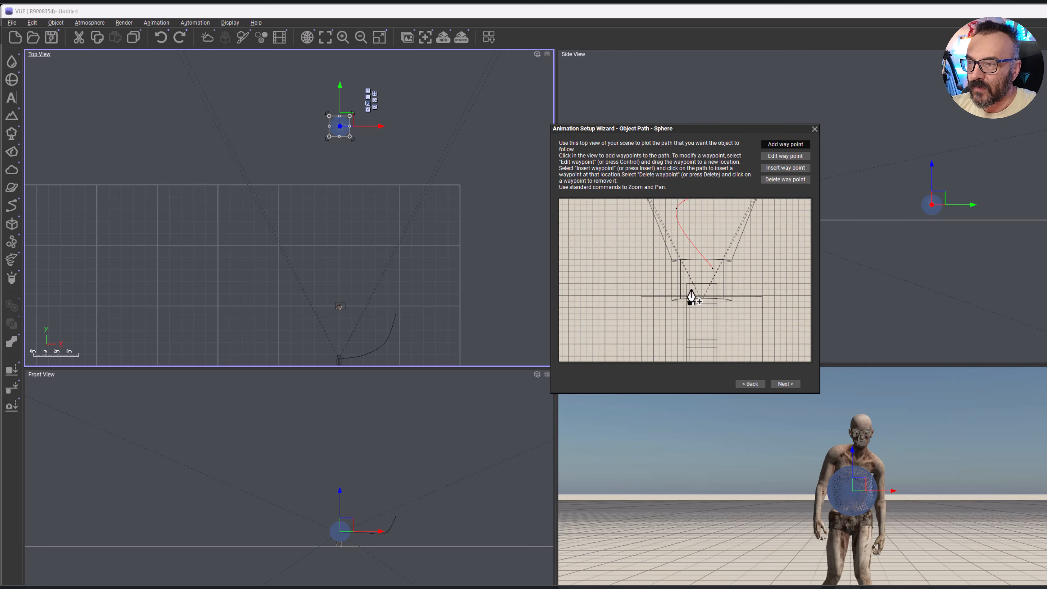
{"action": "left_click", "coordinate": [684, 298]}
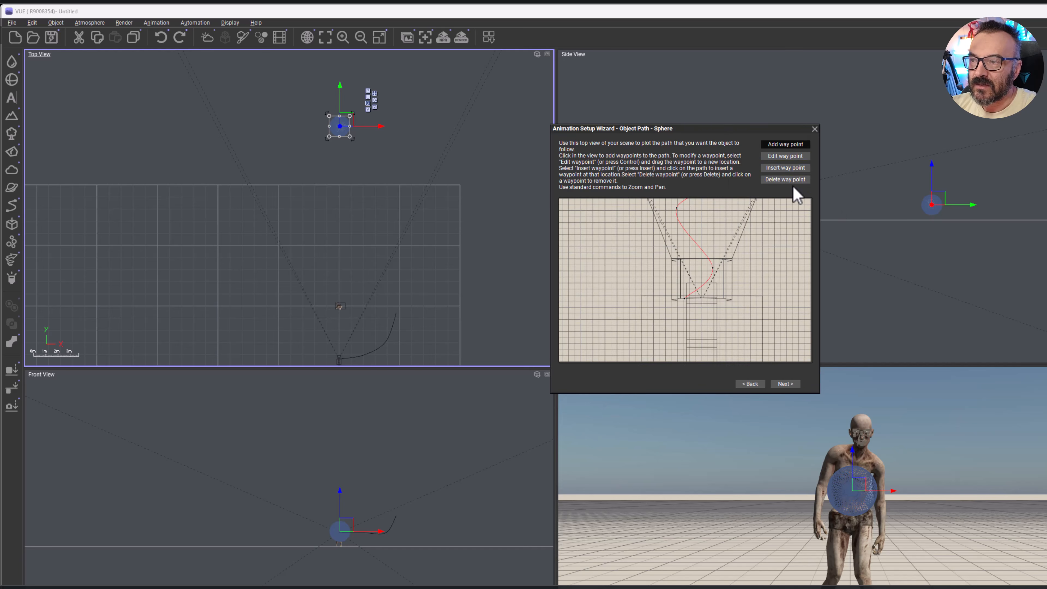
{"action": "left_click", "coordinate": [786, 384]}
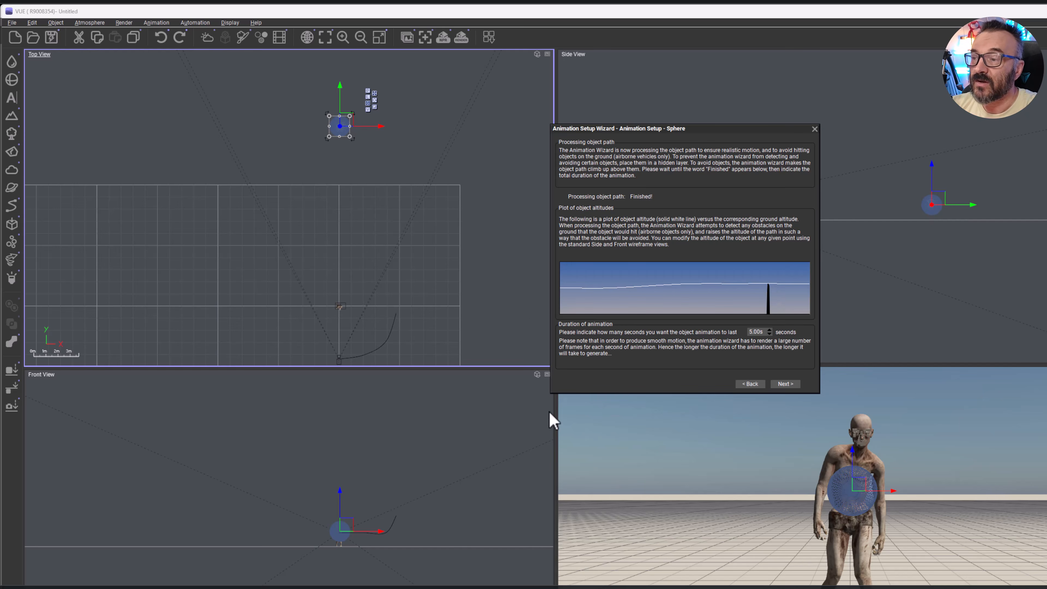
Set the sphere's animation duration to 7 seconds, continue past the Animation Preview page and finish the wizard
{"action": "left_click", "coordinate": [752, 332]}
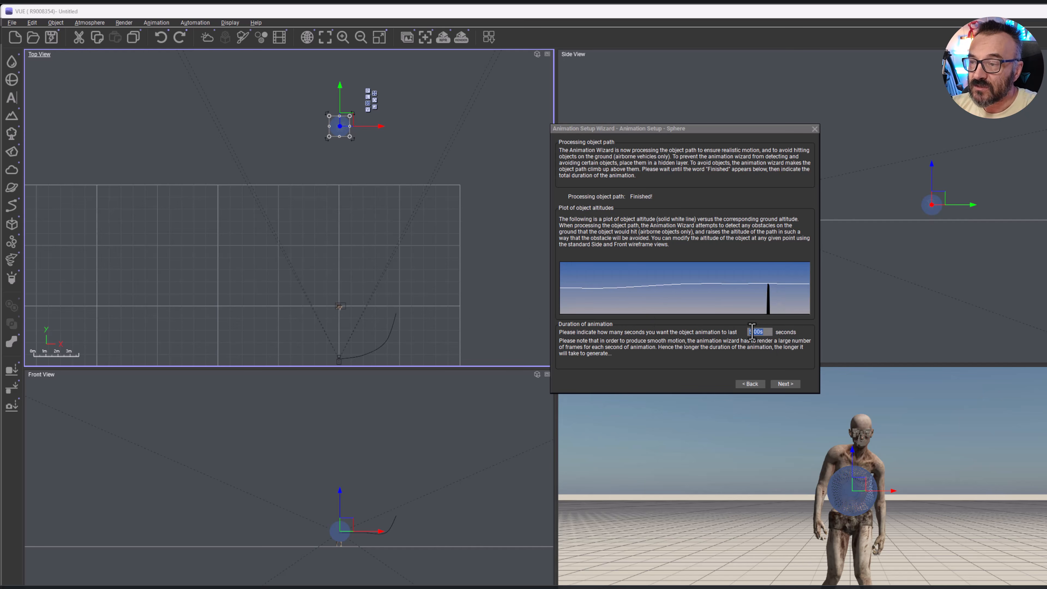
{"action": "left_click", "coordinate": [751, 332]}
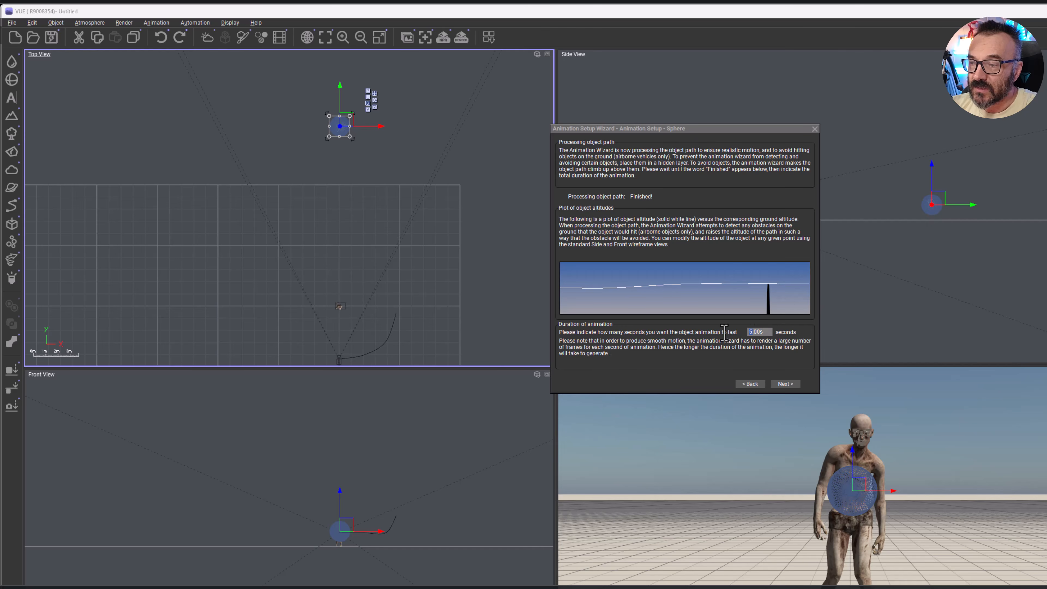
{"action": "type", "text": "7"}
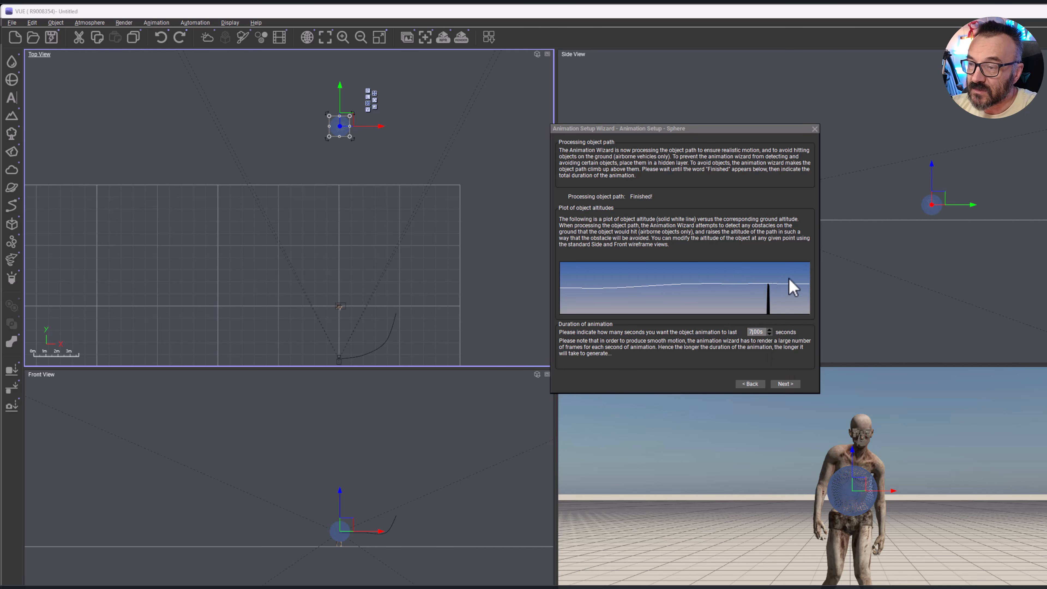
{"action": "left_click", "coordinate": [788, 383]}
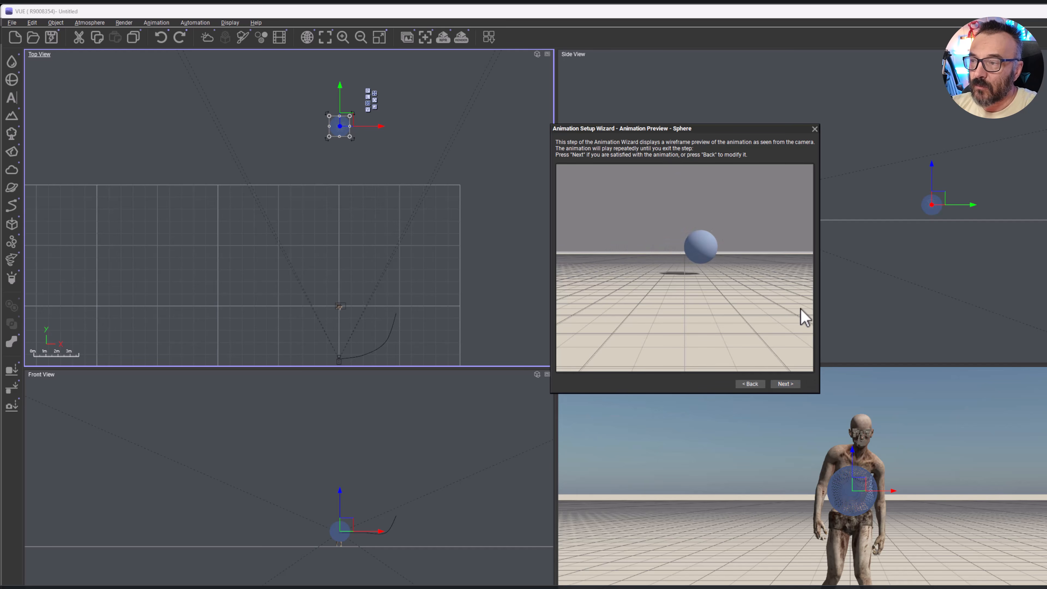
{"action": "left_click", "coordinate": [785, 384]}
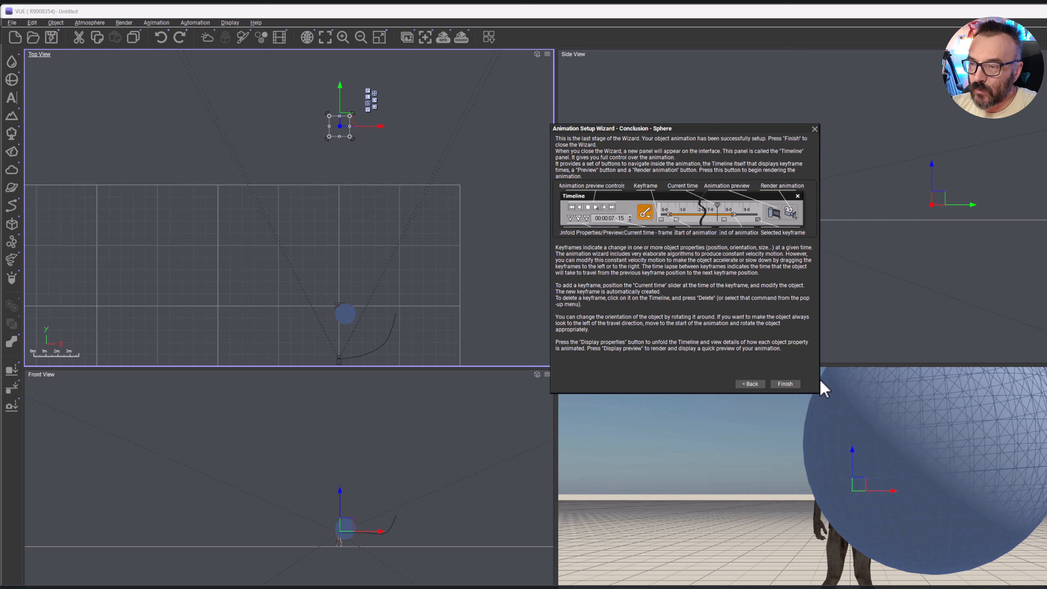
{"action": "left_click", "coordinate": [785, 384]}
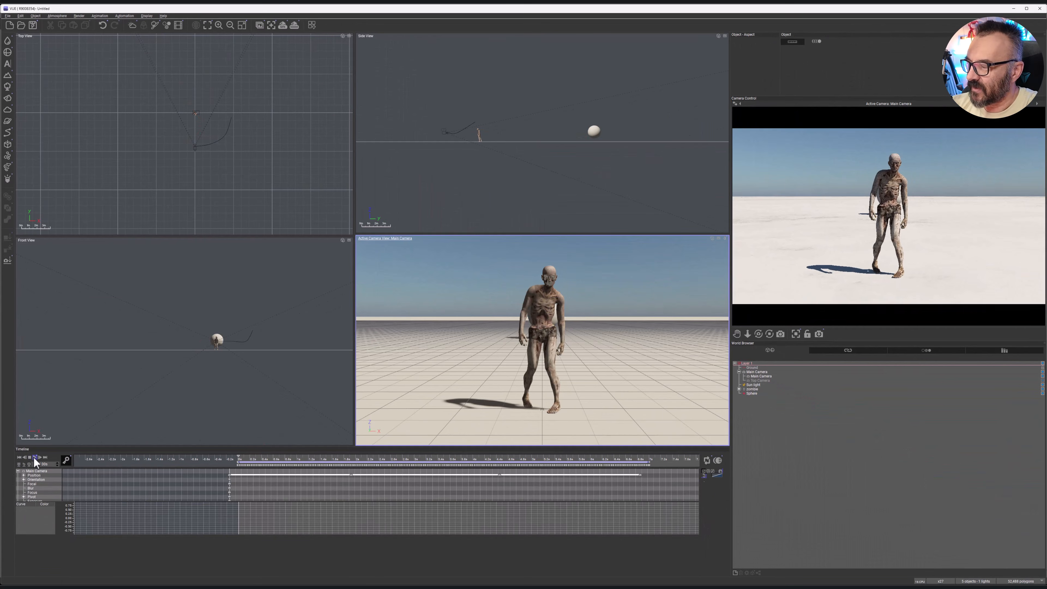
Play the animation to check the sphere's motion, stop it and return the timeline to the start
{"action": "left_click", "coordinate": [35, 458]}
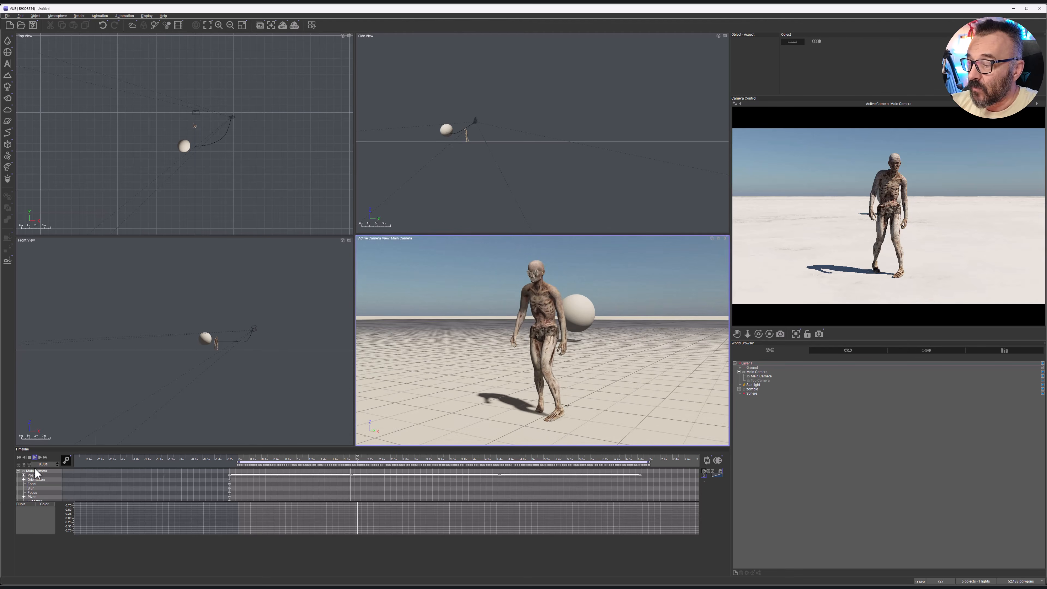
{"action": "left_click", "coordinate": [30, 457]}
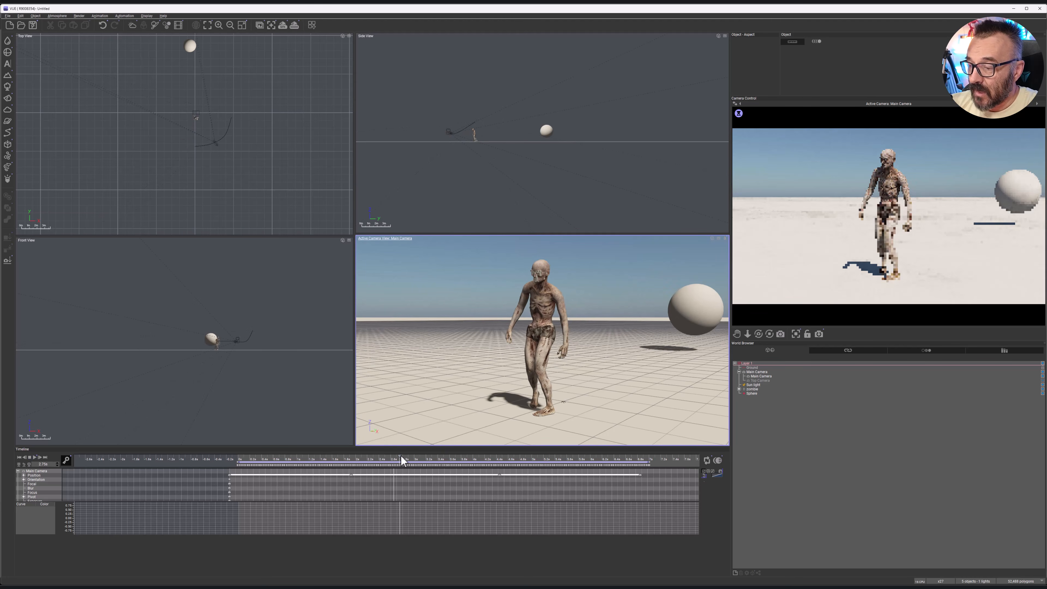
{"action": "left_click", "coordinate": [240, 461]}
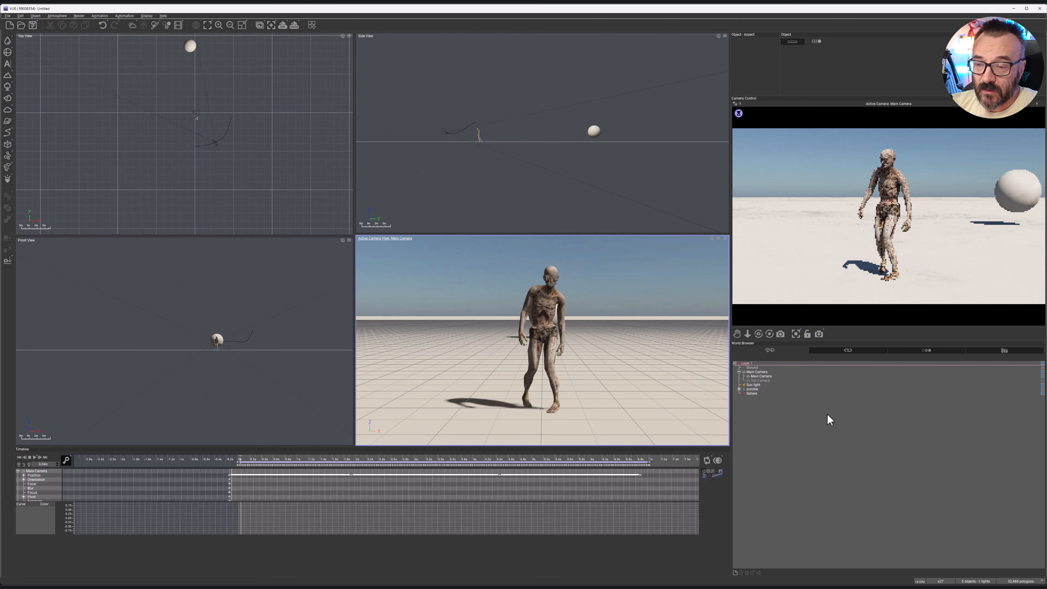
Delete the animated sphere from the scene and hide the timeline
{"action": "left_click", "coordinate": [753, 393]}
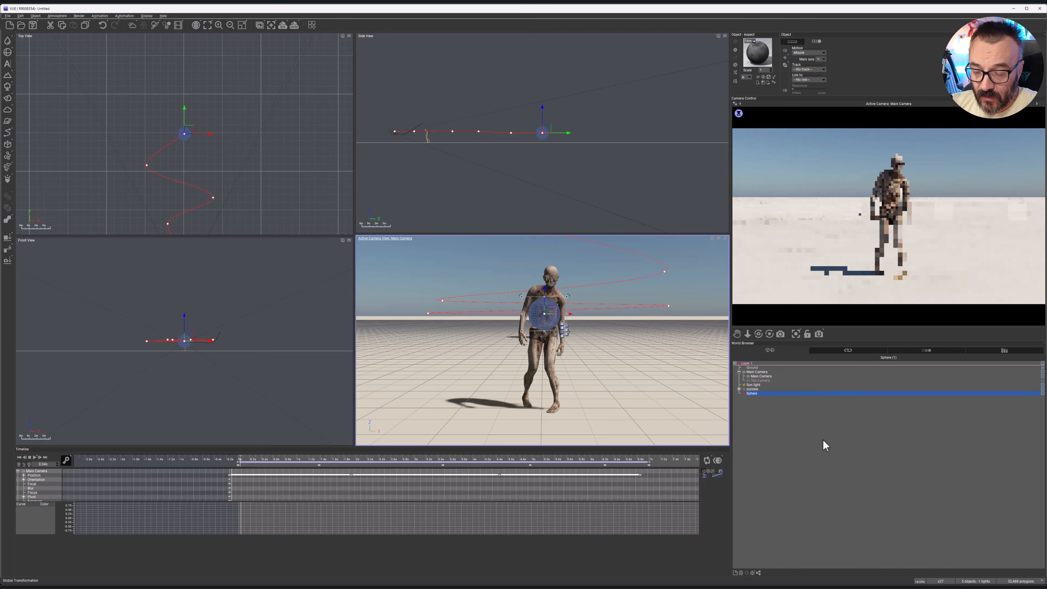
{"action": "key", "text": "Delete"}
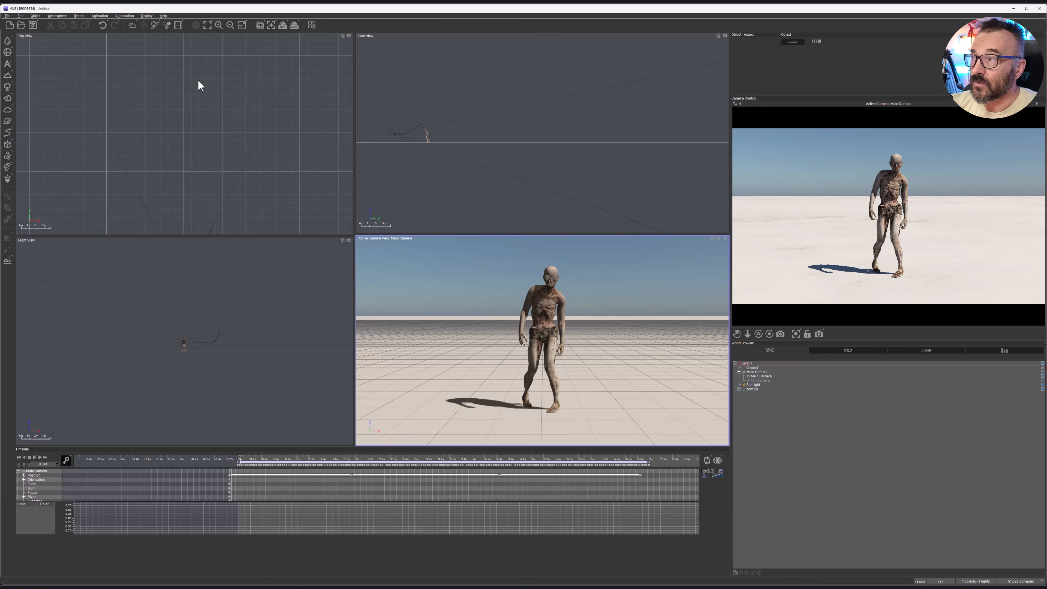
{"action": "left_click", "coordinate": [178, 25]}
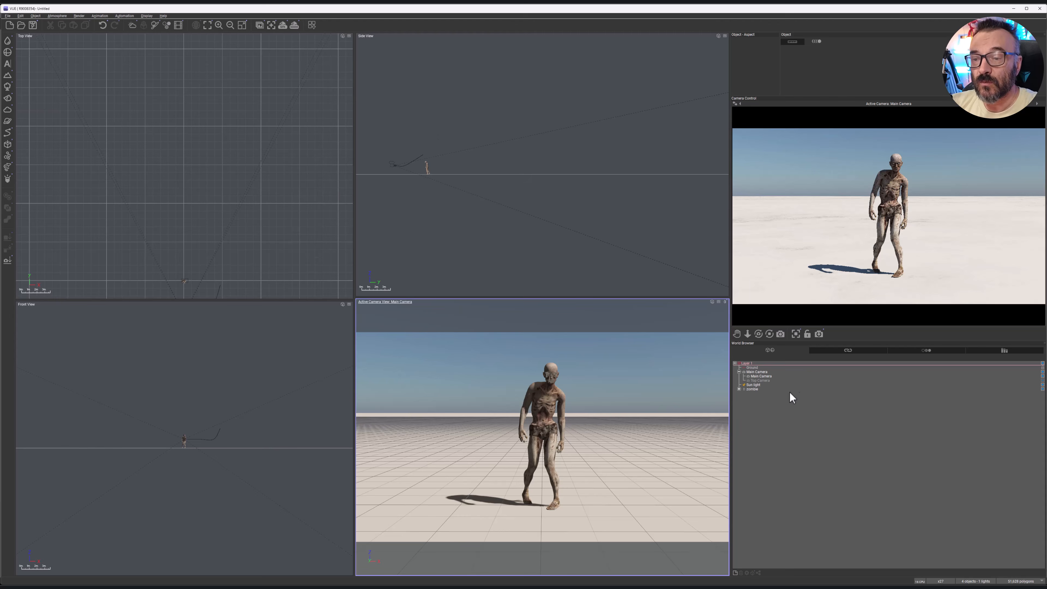
Select the zombie and frame it close up in the Top View
{"action": "double_click", "coordinate": [751, 389]}
{"action": "right_click_drag", "start_coordinate": [226, 185], "coordinate": [164, 193]}
{"action": "scroll", "coordinate": [231, 183], "scroll_direction": "up", "scroll_amount": 6}
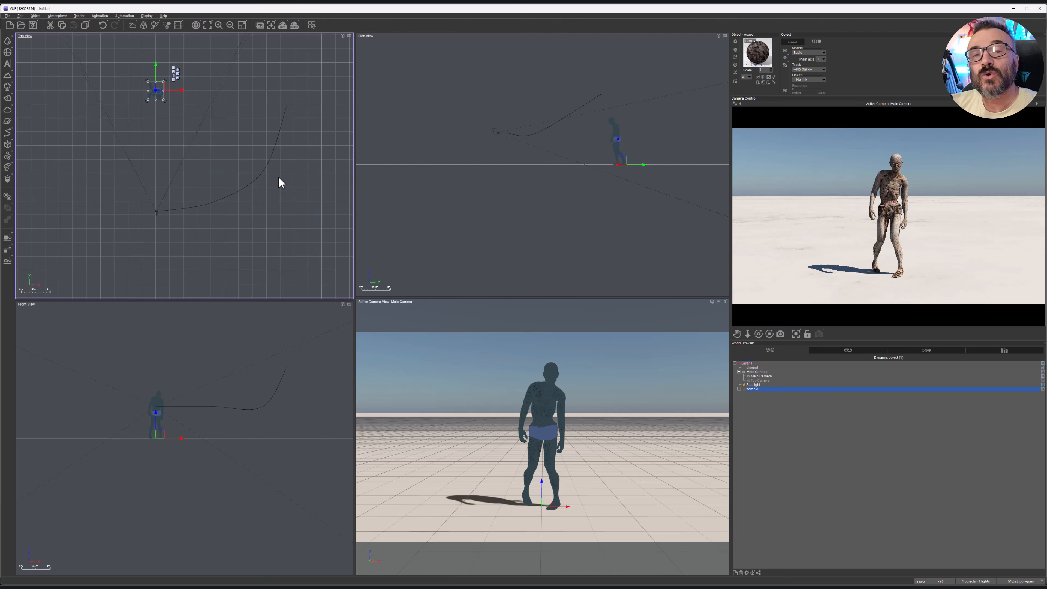
{"action": "right_click", "coordinate": [234, 110]}
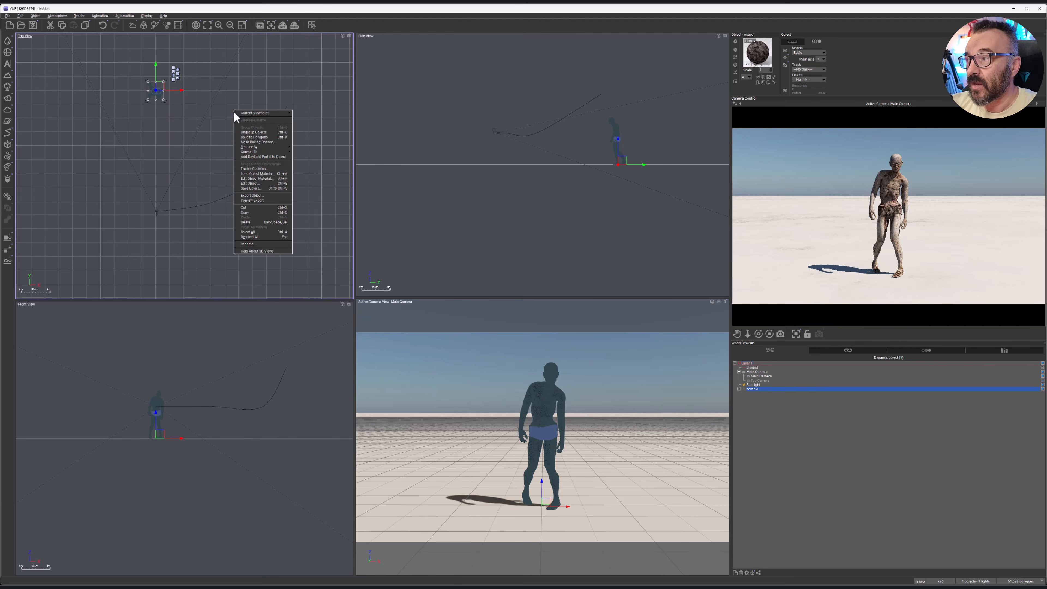
{"action": "left_click", "coordinate": [201, 111]}
{"action": "right_click_drag", "start_coordinate": [242, 123], "coordinate": [297, 177]}
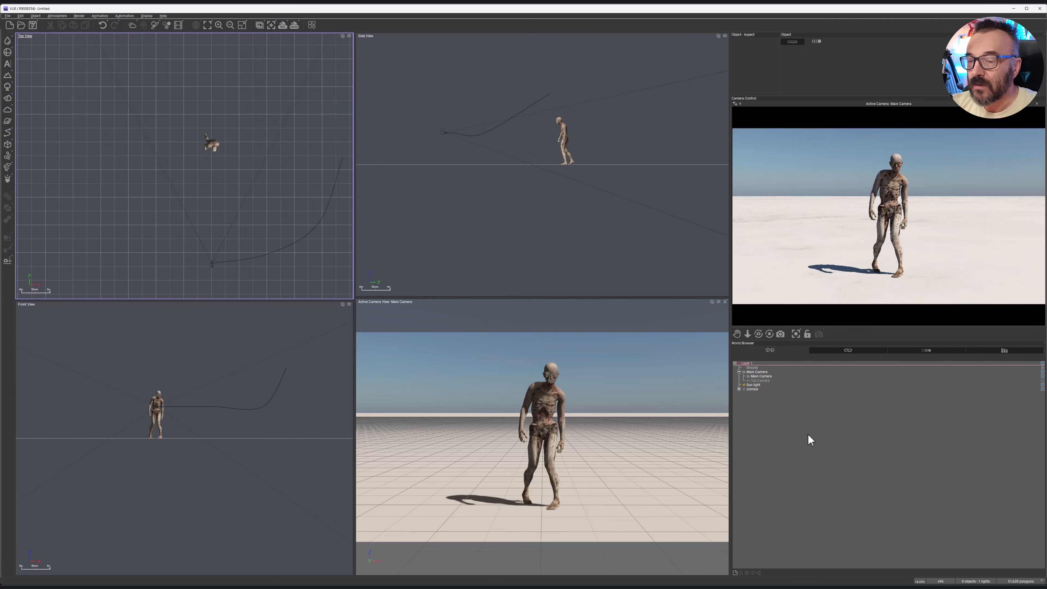
{"action": "left_click", "coordinate": [753, 389]}
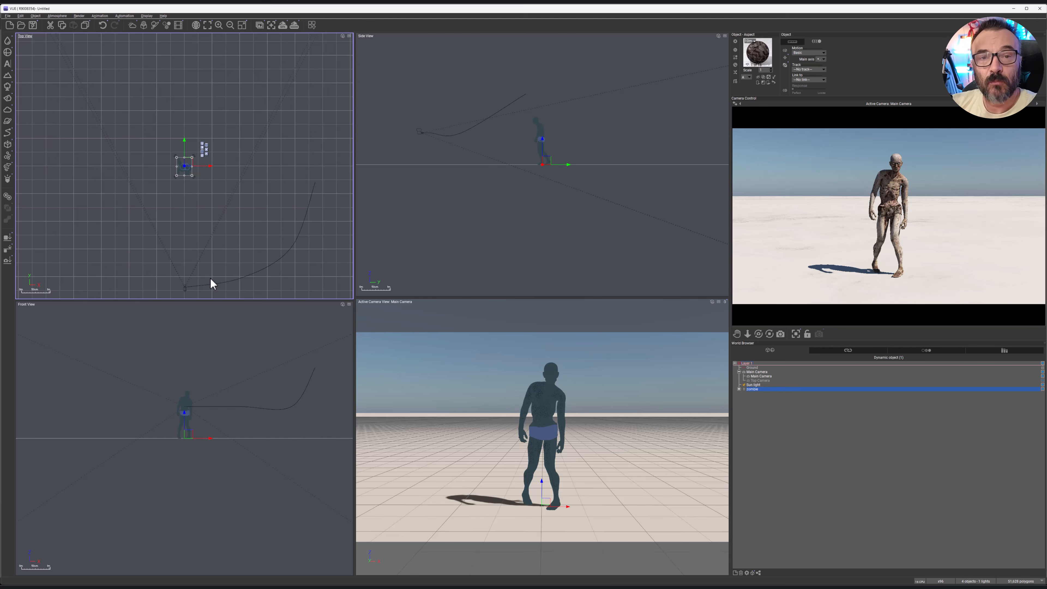
{"action": "right_click_drag", "start_coordinate": [273, 150], "coordinate": [298, 179]}
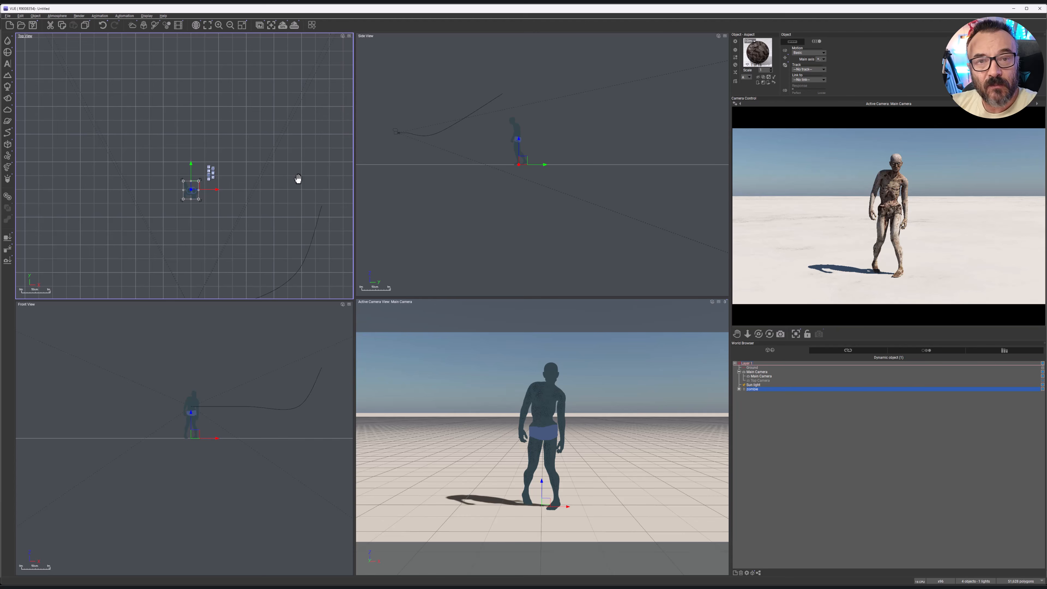
Add a leaning Eucalyptus pauciflora LD tree from the Broadleaf Trees catalog, choosing one of its presets
{"action": "left_click", "coordinate": [7, 87]}
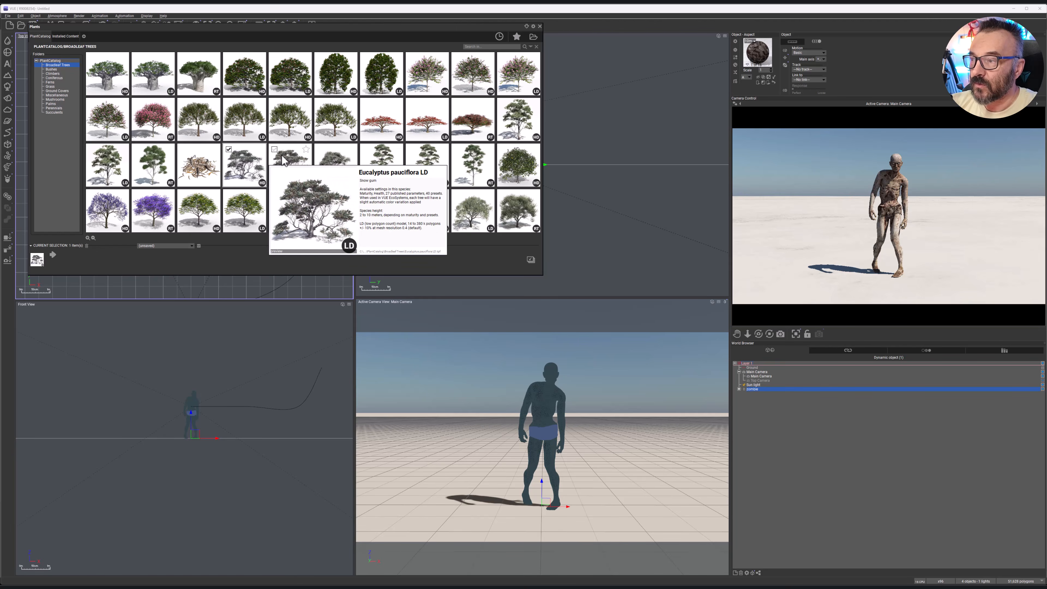
{"action": "double_click", "coordinate": [287, 173]}
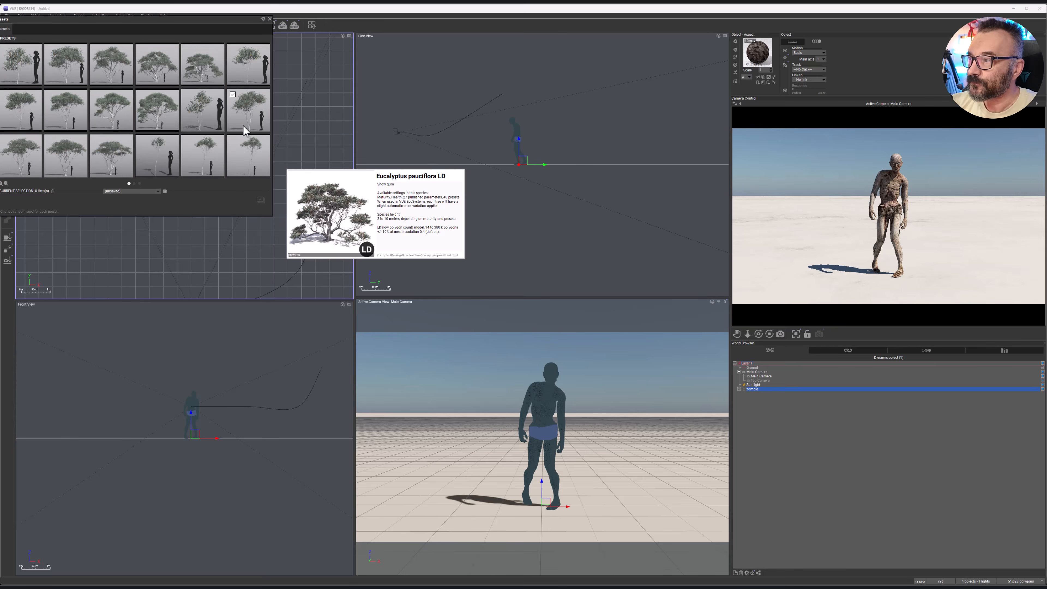
{"action": "scroll", "coordinate": [243, 125], "scroll_direction": "down", "scroll_amount": 1}
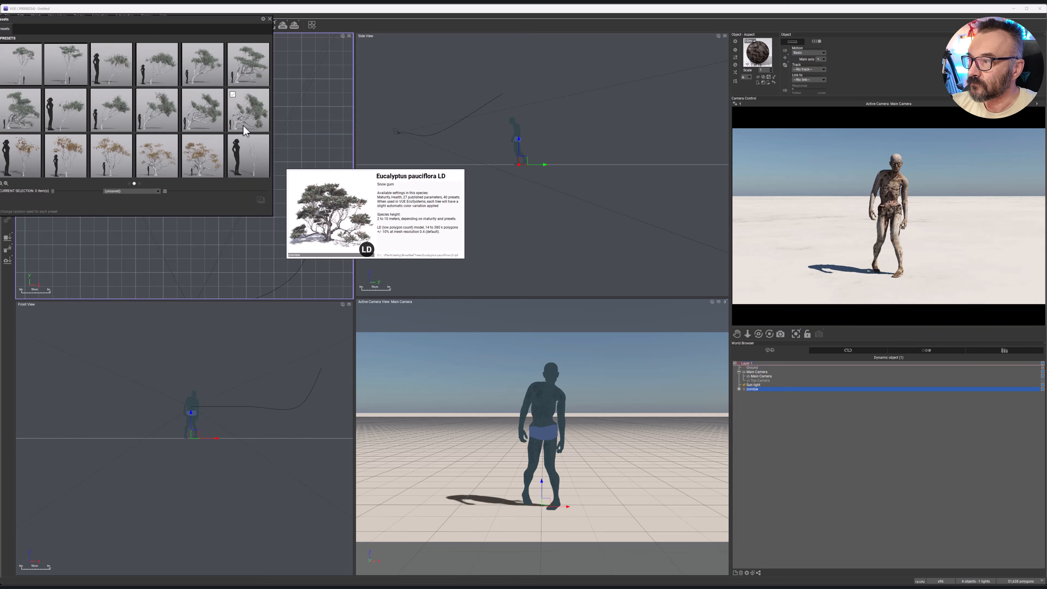
{"action": "left_click", "coordinate": [252, 101]}
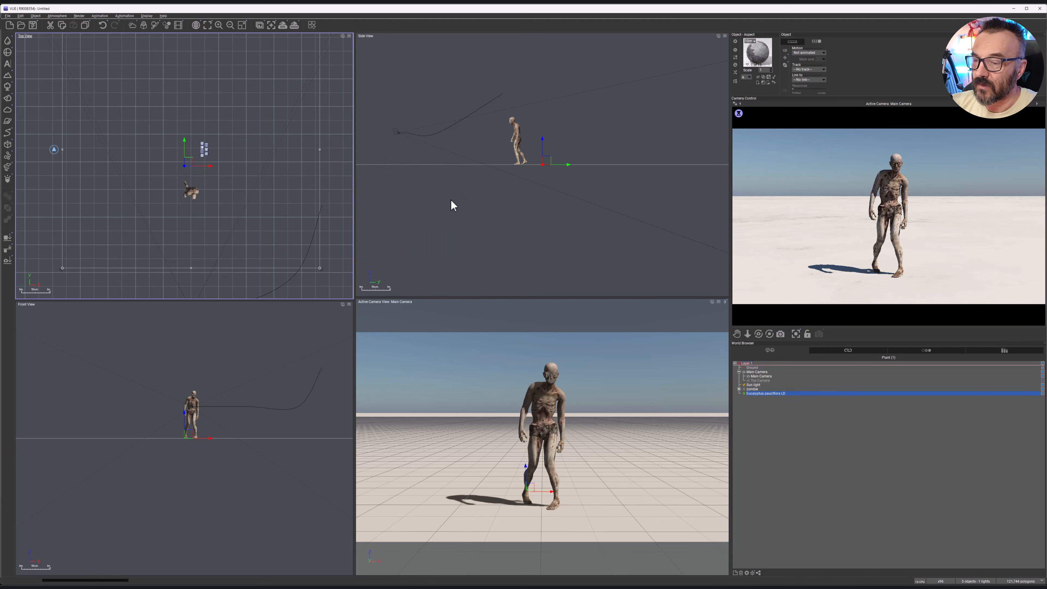
Place the eucalyptus tree behind the zombie in the Top View, slightly off to one side, and enlarge it a little
{"action": "mouse_move", "coordinate": [181, 143]}
{"action": "left_mouse_down"}
{"action": "mouse_move", "coordinate": [173, 119]}
{"action": "mouse_move", "coordinate": [132, 91]}
{"action": "left_mouse_up"}
{"action": "left_click_drag", "start_coordinate": [133, 86], "coordinate": [118, 87]}
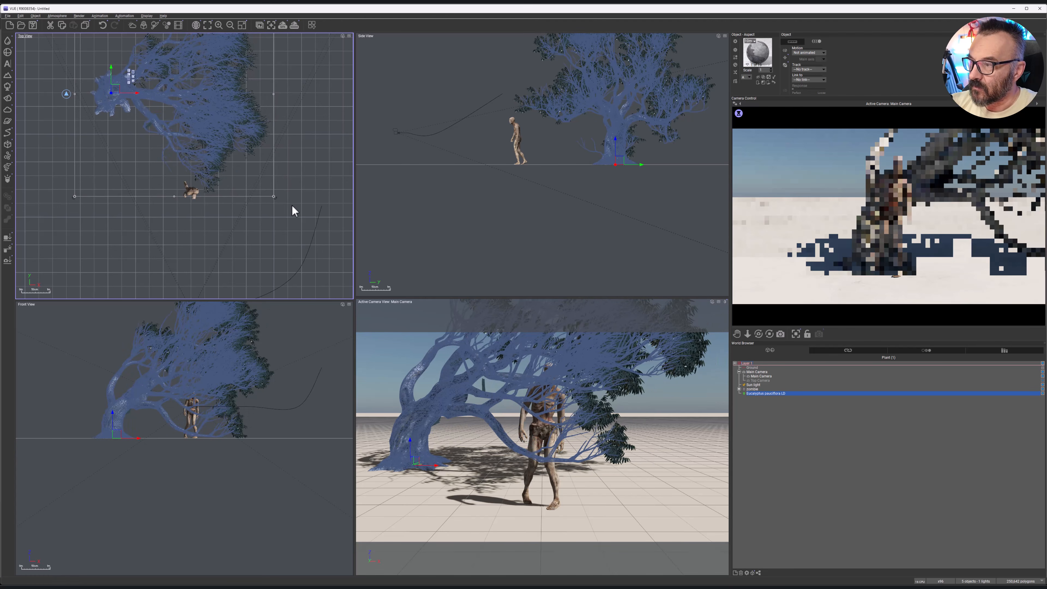
{"action": "left_click_drag", "start_coordinate": [274, 196], "coordinate": [285, 216]}
{"action": "left_click_drag", "start_coordinate": [220, 113], "coordinate": [203, 71]}
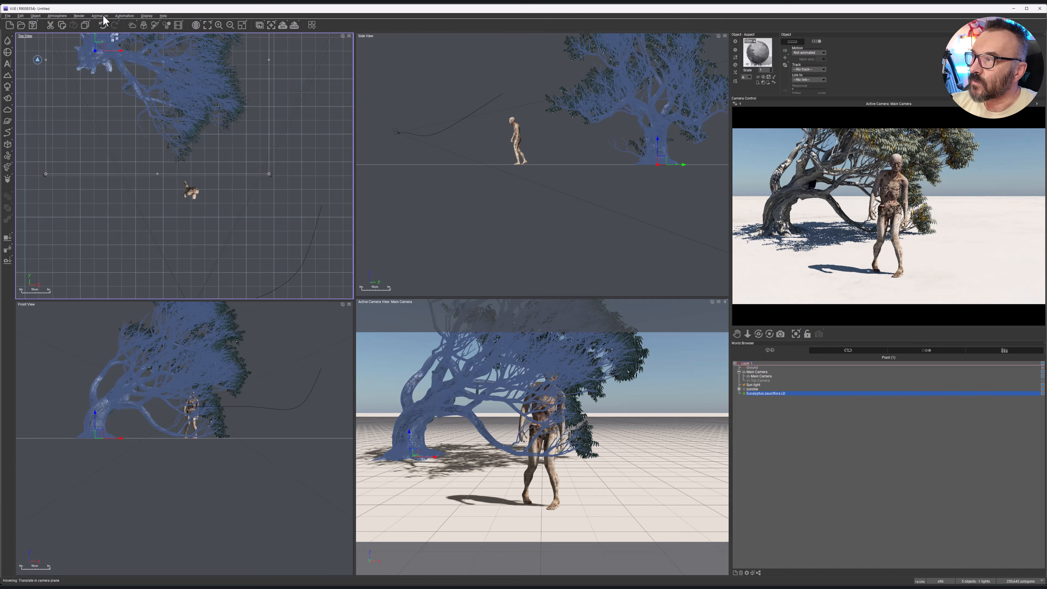
Show the timeline and play the animation in the main camera view to check the zombie with the tree
{"action": "left_click", "coordinate": [179, 25]}
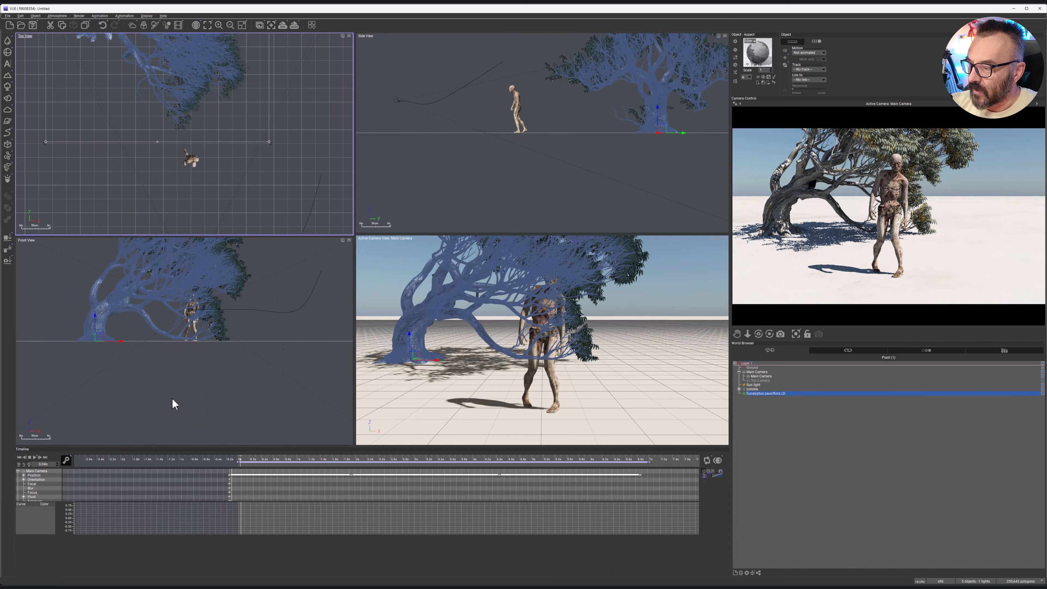
{"action": "left_click", "coordinate": [479, 253]}
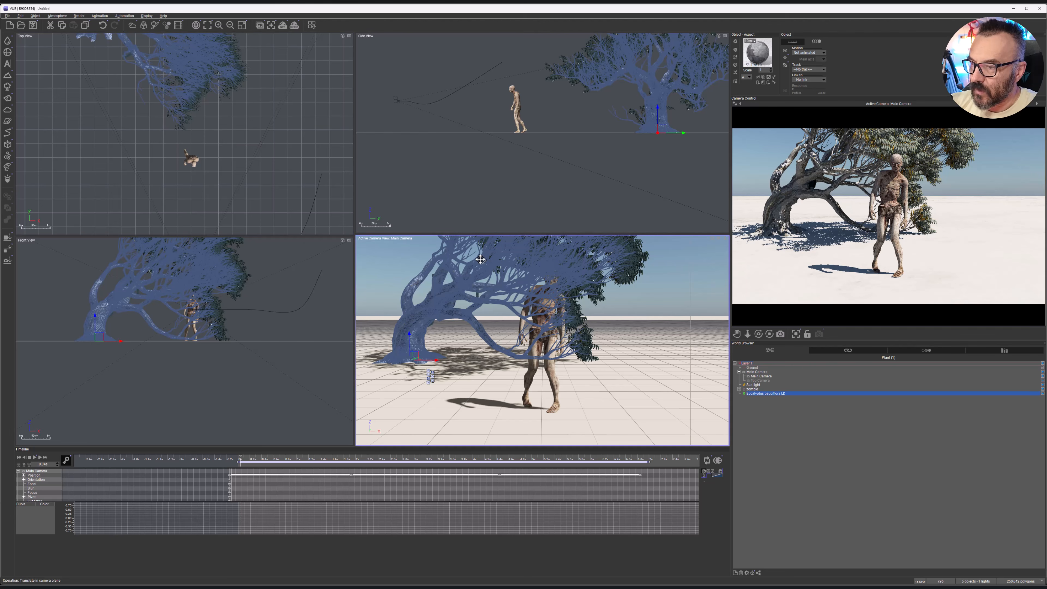
{"action": "left_click", "coordinate": [34, 457]}
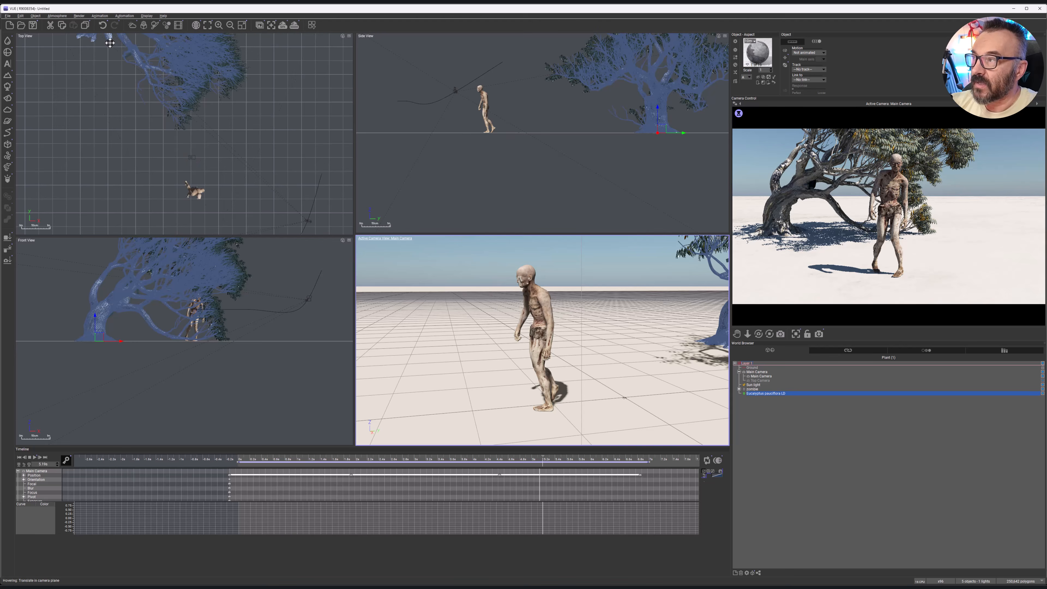
Examine the atmosphere's wind and breeze settings, accept them and return the timeline to the start
{"action": "left_click", "coordinate": [57, 15]}
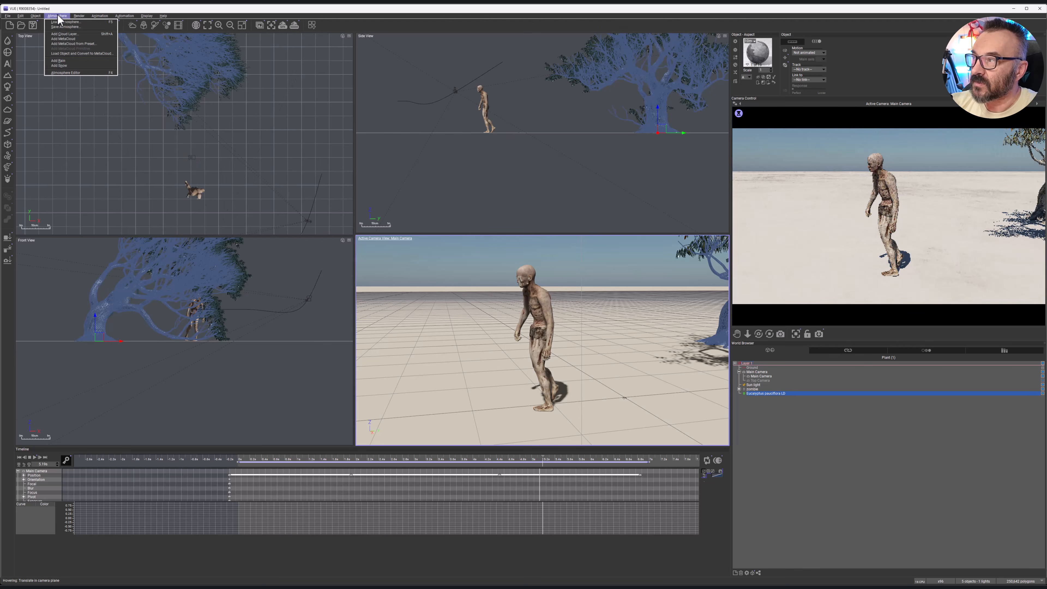
{"action": "left_click", "coordinate": [81, 73]}
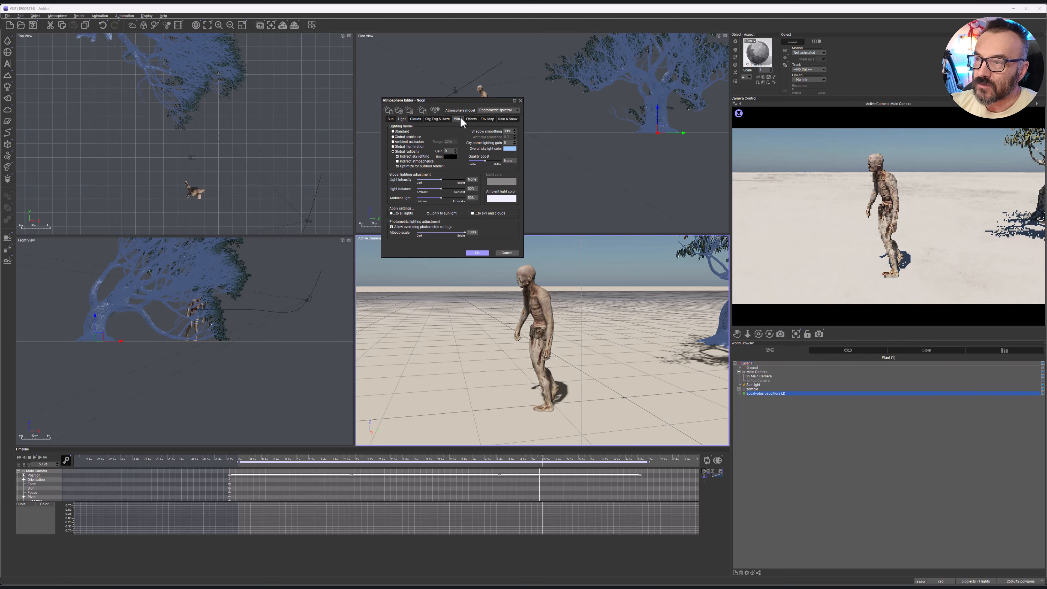
{"action": "left_click", "coordinate": [458, 119]}
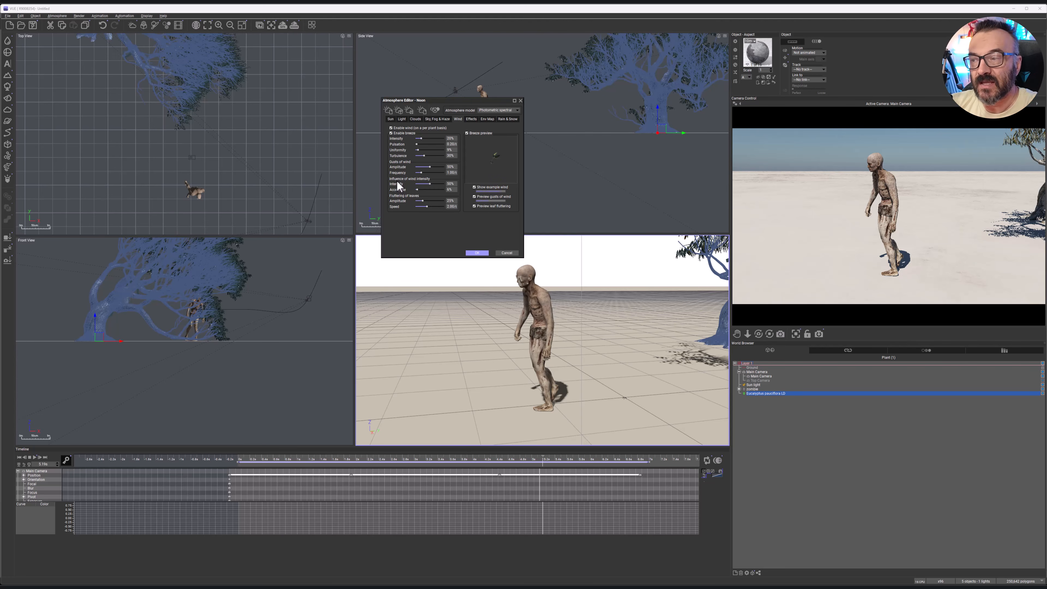
{"action": "left_click", "coordinate": [481, 253]}
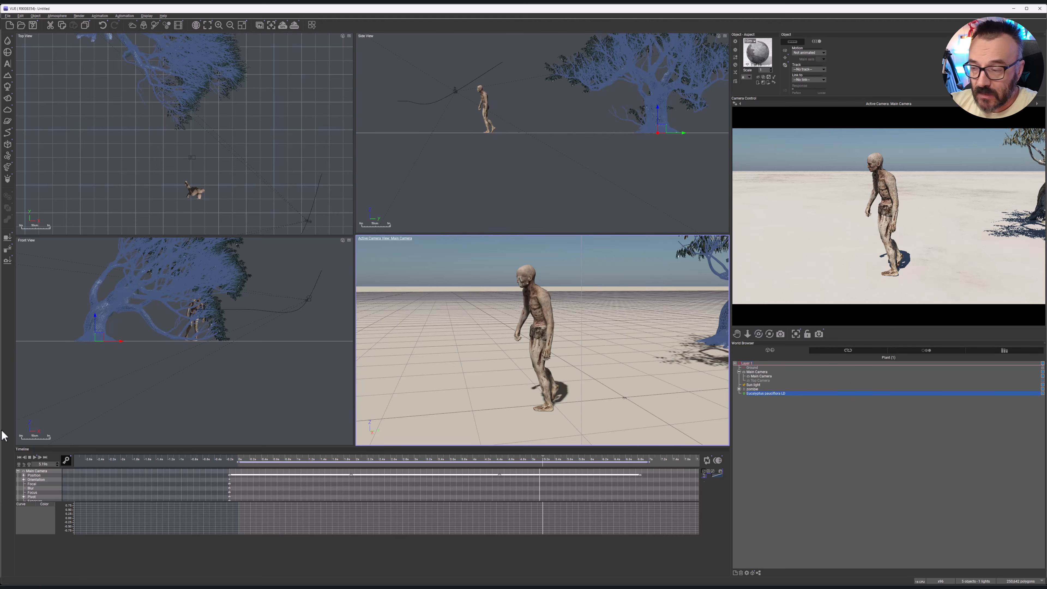
{"action": "left_click", "coordinate": [19, 457]}
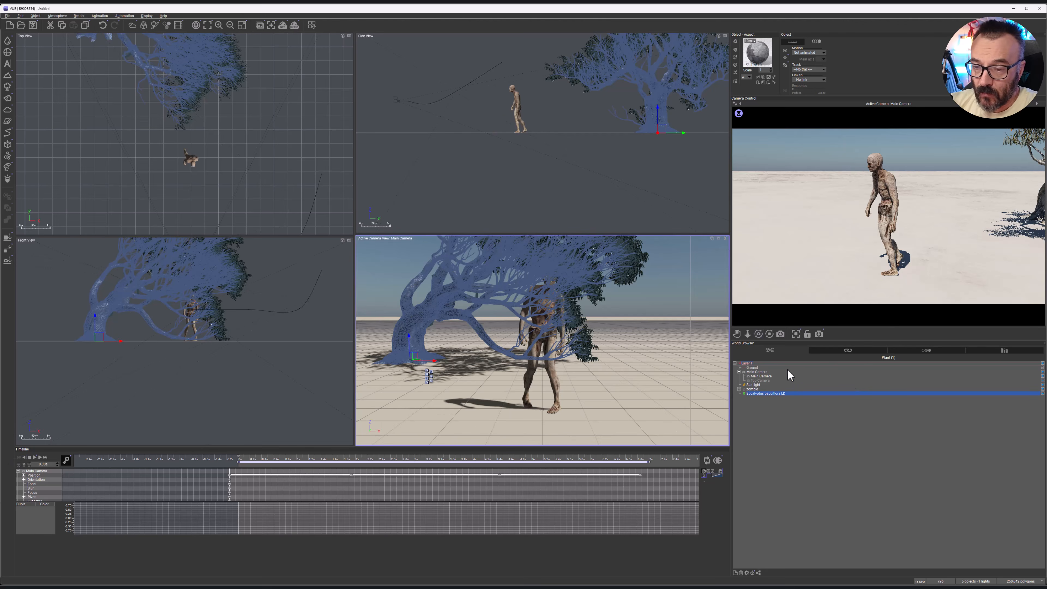
Select the sun light and move it in the Top View until it sits level with the camera on its right side
{"action": "left_click", "coordinate": [758, 385]}
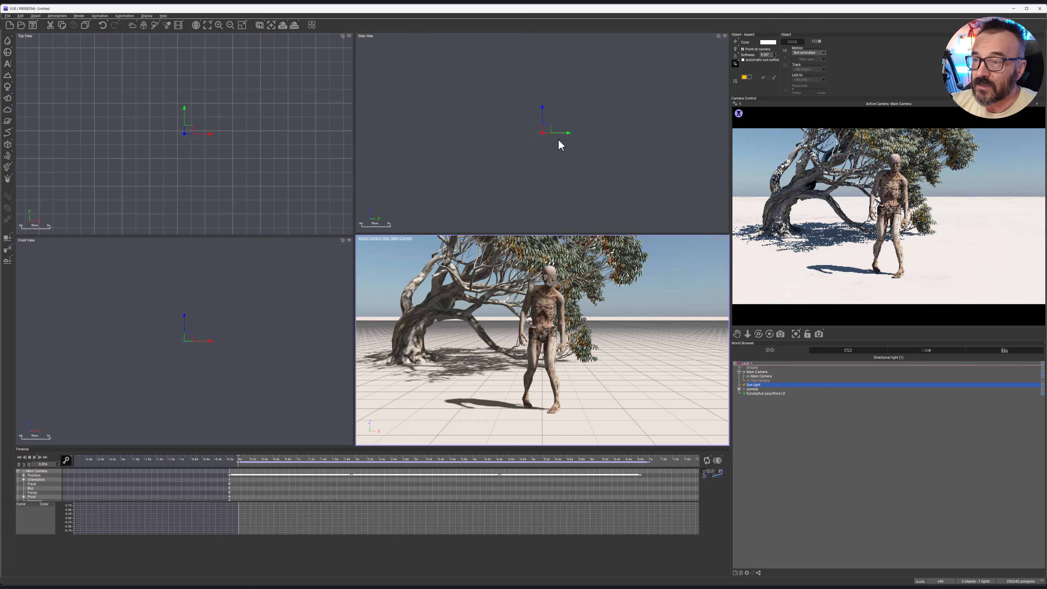
{"action": "scroll", "coordinate": [268, 126], "scroll_direction": "down", "scroll_amount": 3}
{"action": "scroll", "coordinate": [269, 126], "scroll_direction": "down", "scroll_amount": 2}
{"action": "scroll", "coordinate": [664, 141], "scroll_direction": "down", "scroll_amount": 3}
{"action": "right_click_drag", "start_coordinate": [620, 154], "coordinate": [585, 195]}
{"action": "scroll", "coordinate": [269, 159], "scroll_direction": "down", "scroll_amount": 4}
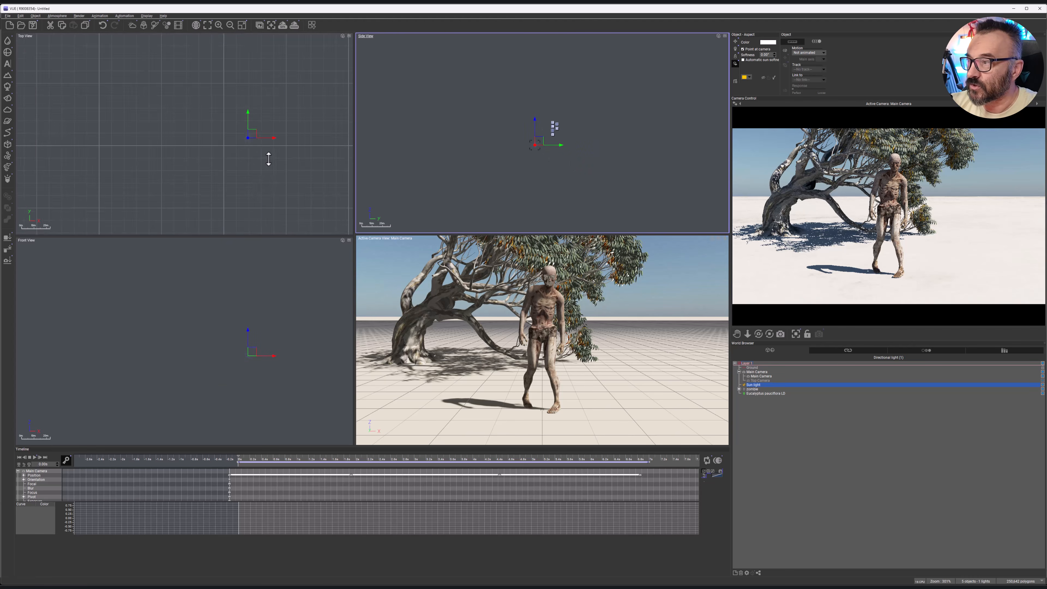
{"action": "left_click_drag", "start_coordinate": [269, 149], "coordinate": [255, 56]}
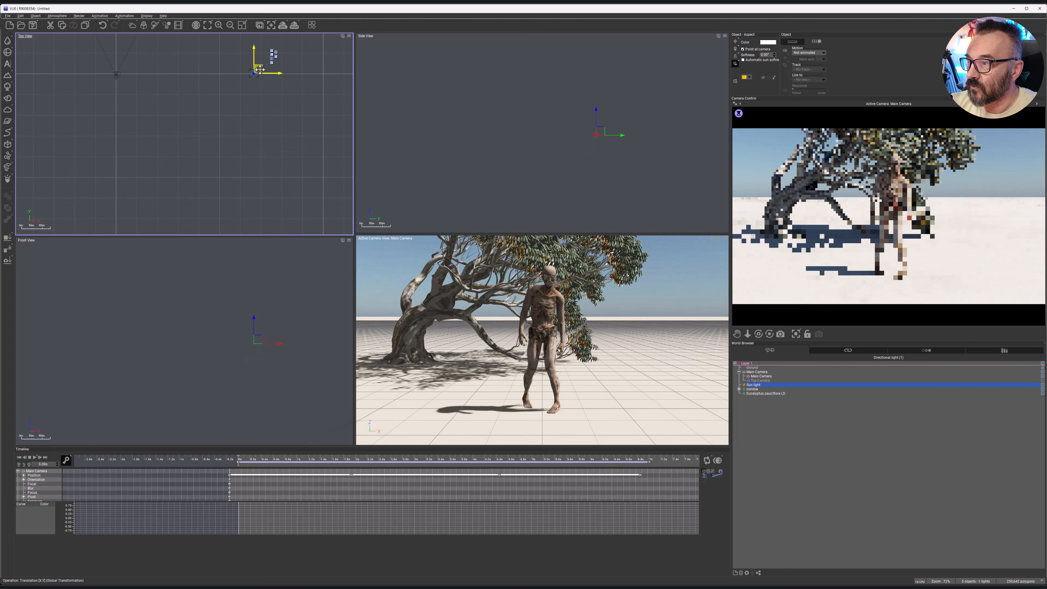
Reselect the sun light in the Side View and lower it to cast longer shadows
{"action": "left_click", "coordinate": [609, 159]}
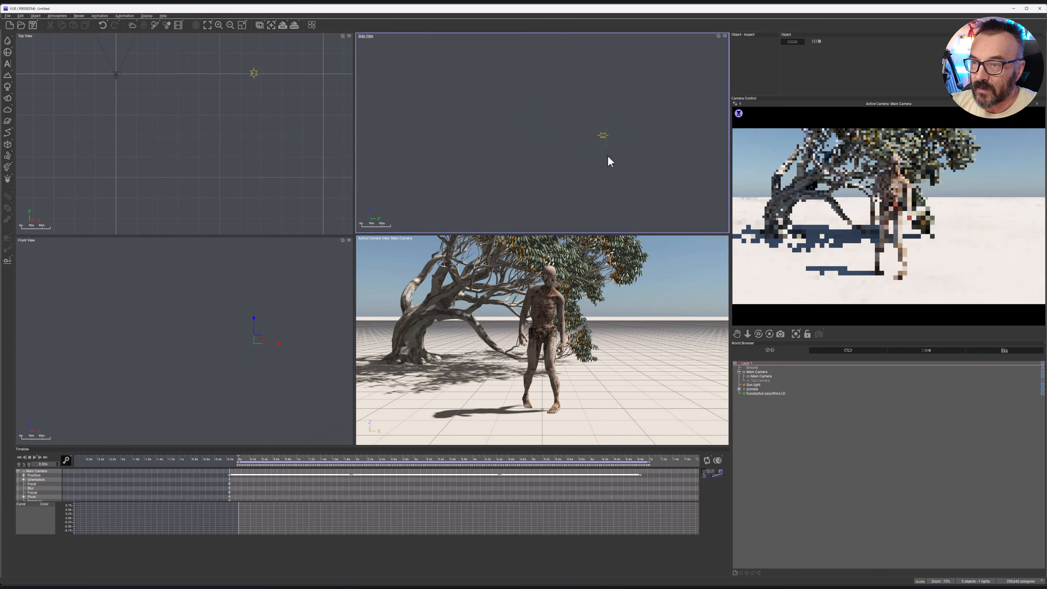
{"action": "left_click", "coordinate": [604, 136]}
{"action": "mouse_move", "coordinate": [606, 134]}
{"action": "left_mouse_down"}
{"action": "mouse_move", "coordinate": [611, 186]}
{"action": "mouse_move", "coordinate": [619, 119]}
{"action": "left_mouse_up"}
{"action": "scroll", "coordinate": [616, 107], "scroll_direction": "down", "scroll_amount": 4}
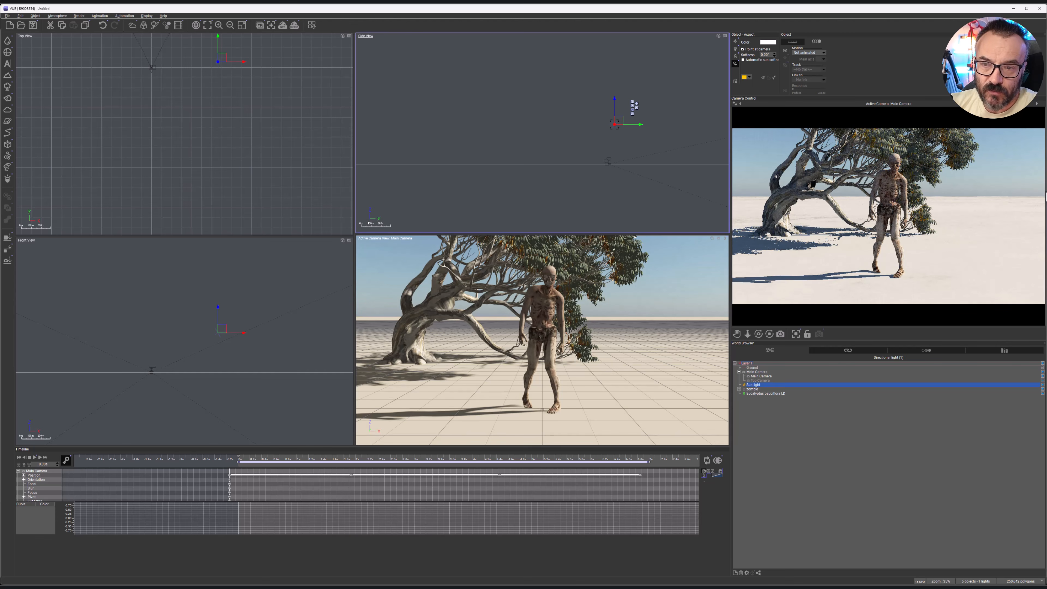
Raise the atmosphere's aerial perspective to about 3.9, haze ground density to about 52% and fog ground density to about 27%
{"action": "left_click", "coordinate": [63, 18]}
{"action": "left_click", "coordinate": [84, 78]}
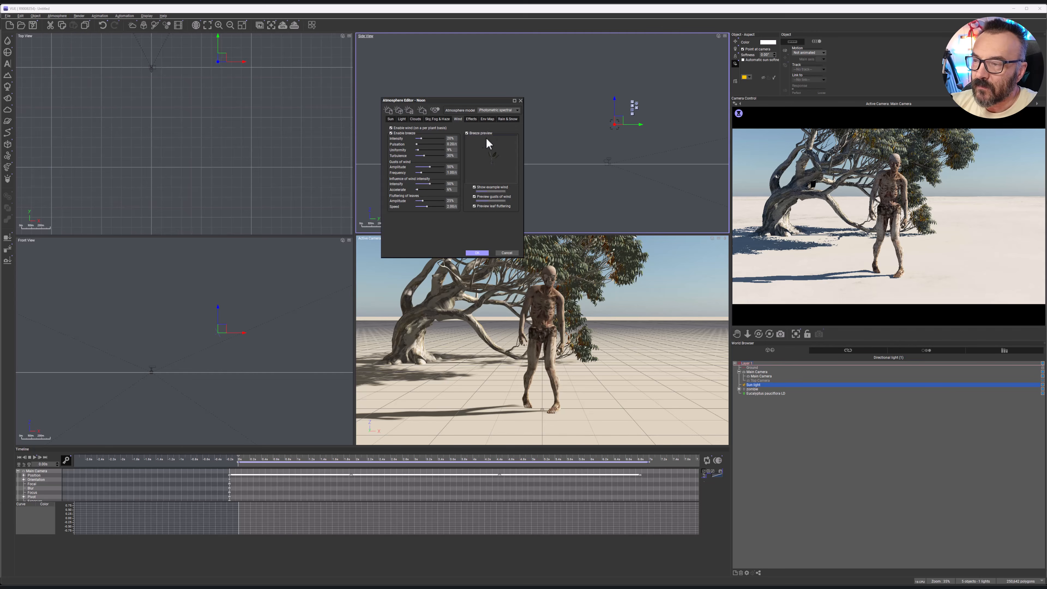
{"action": "left_click", "coordinate": [437, 119]}
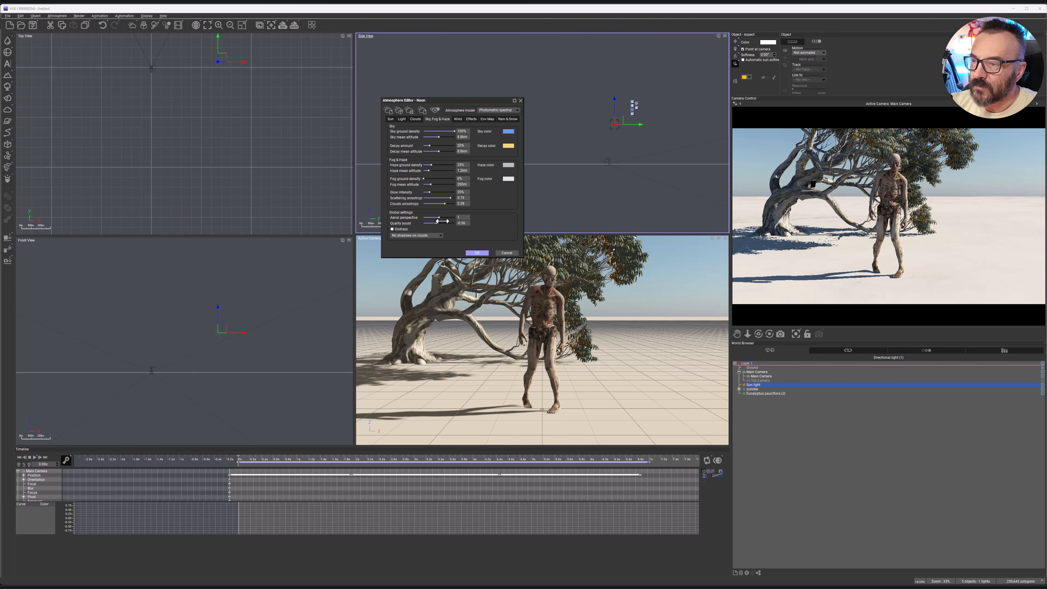
{"action": "left_click_drag", "start_coordinate": [439, 217], "coordinate": [447, 217]}
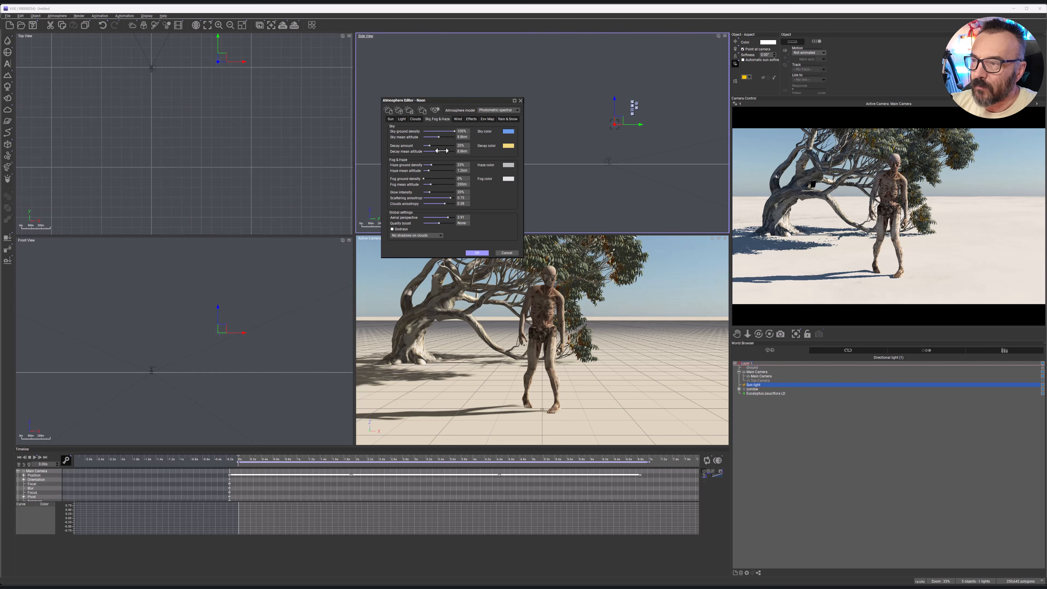
{"action": "mouse_move", "coordinate": [431, 165]}
{"action": "left_mouse_down"}
{"action": "mouse_move", "coordinate": [439, 165]}
{"action": "mouse_move", "coordinate": [431, 177]}
{"action": "left_mouse_up"}
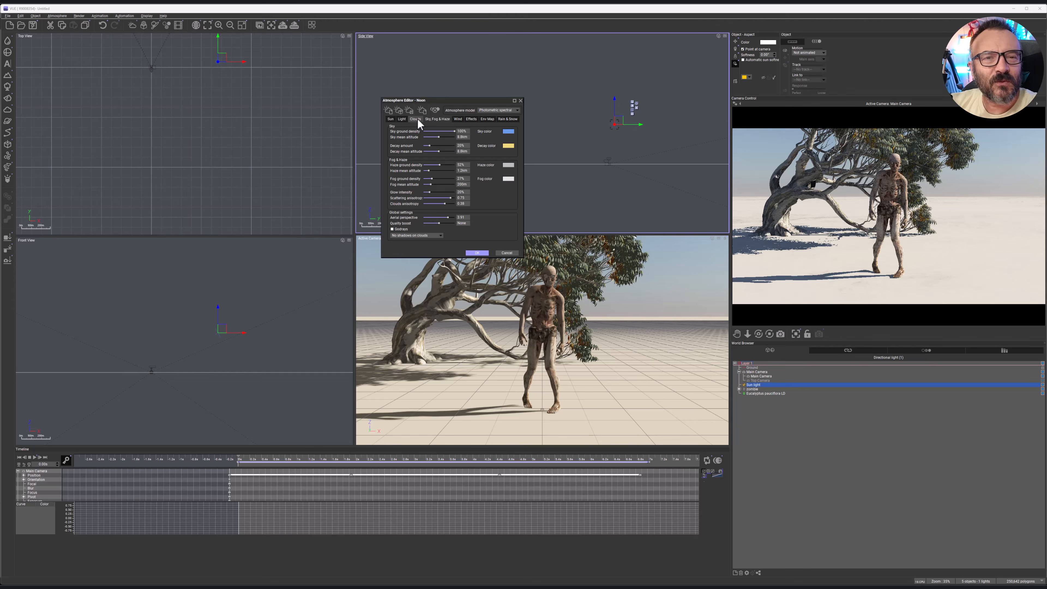
{"action": "left_click", "coordinate": [477, 253]}
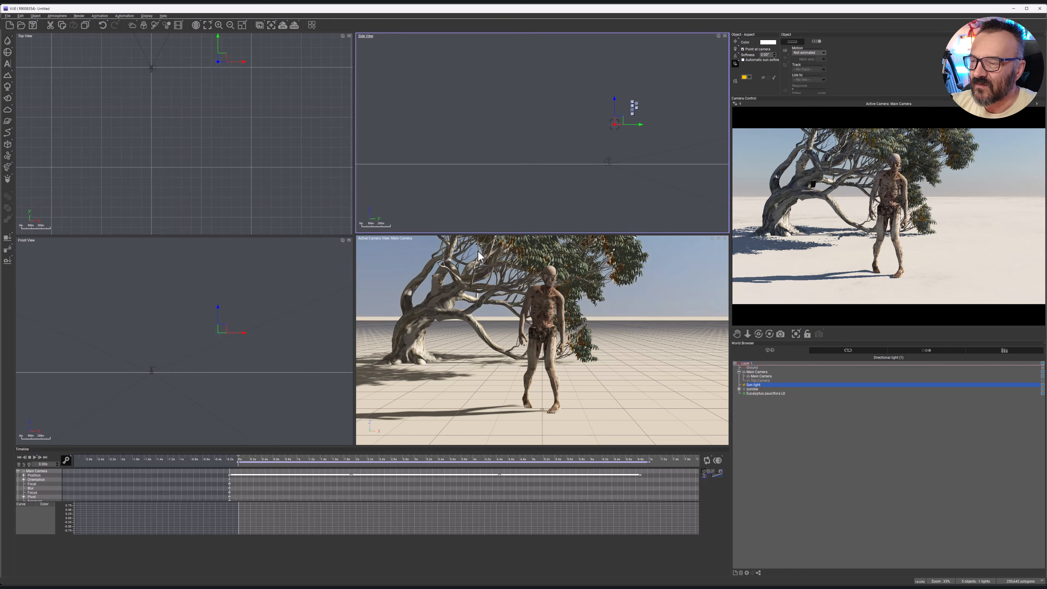
Set the render options to render to screen, look at the User settings preset and choose Broadcast quality
{"action": "right_click", "coordinate": [295, 25]}
{"action": "left_click_drag", "start_coordinate": [441, 161], "coordinate": [525, 122]}
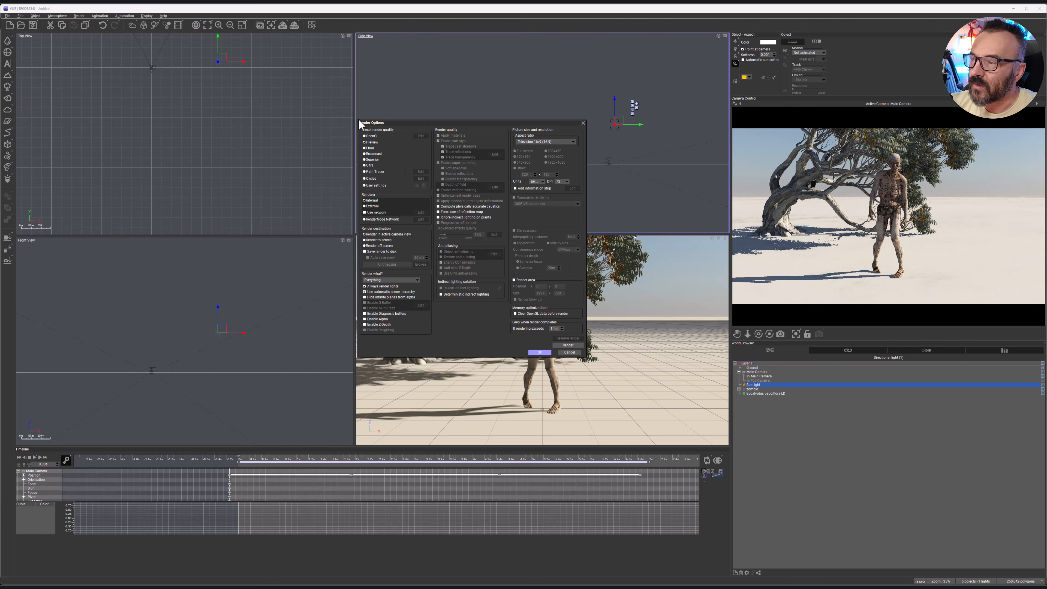
{"action": "left_click", "coordinate": [367, 154]}
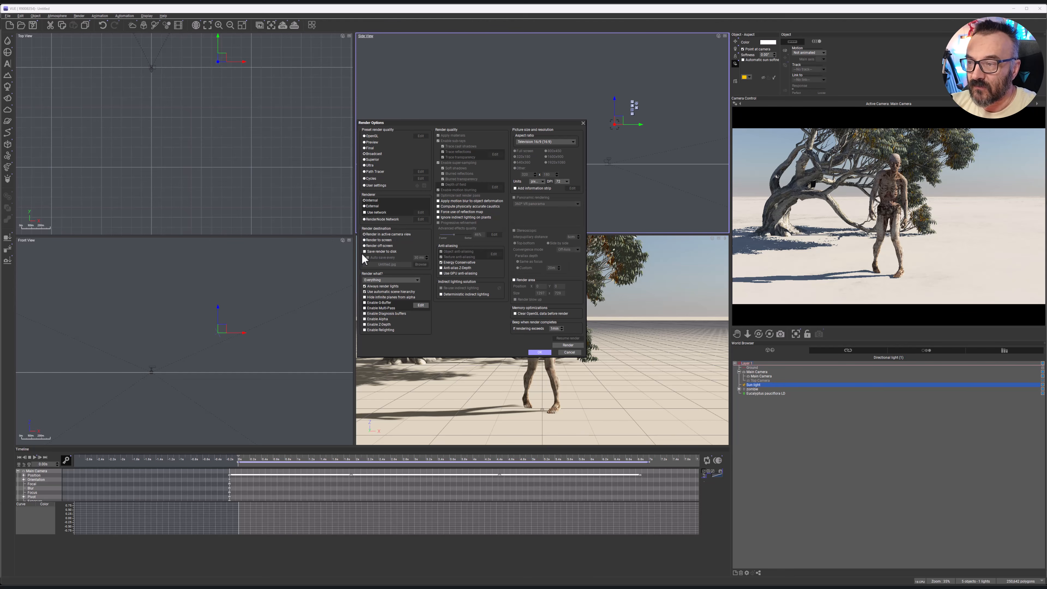
{"action": "left_click", "coordinate": [365, 240]}
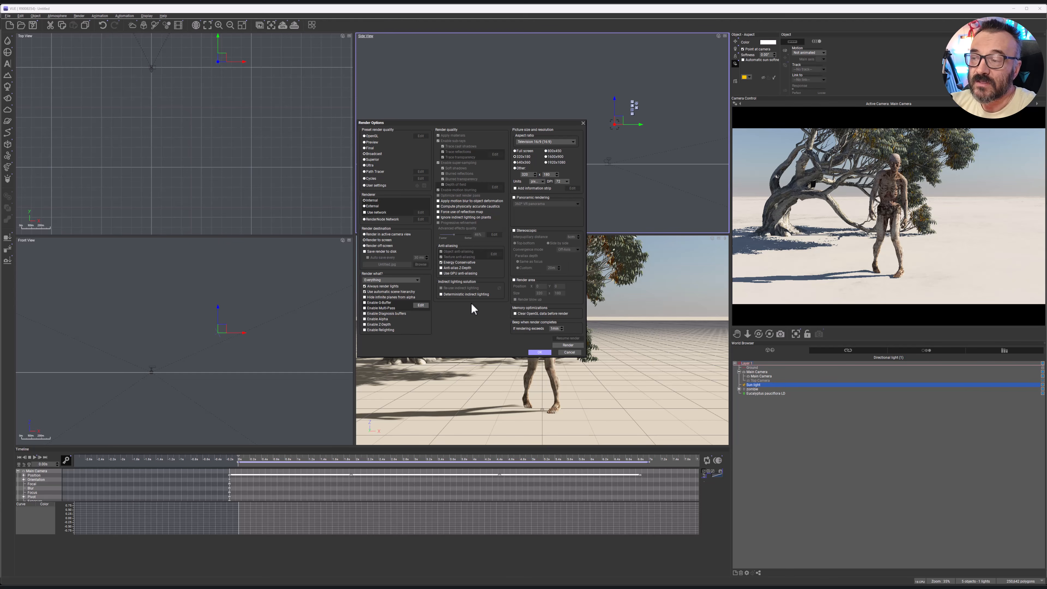
{"action": "left_click", "coordinate": [377, 185]}
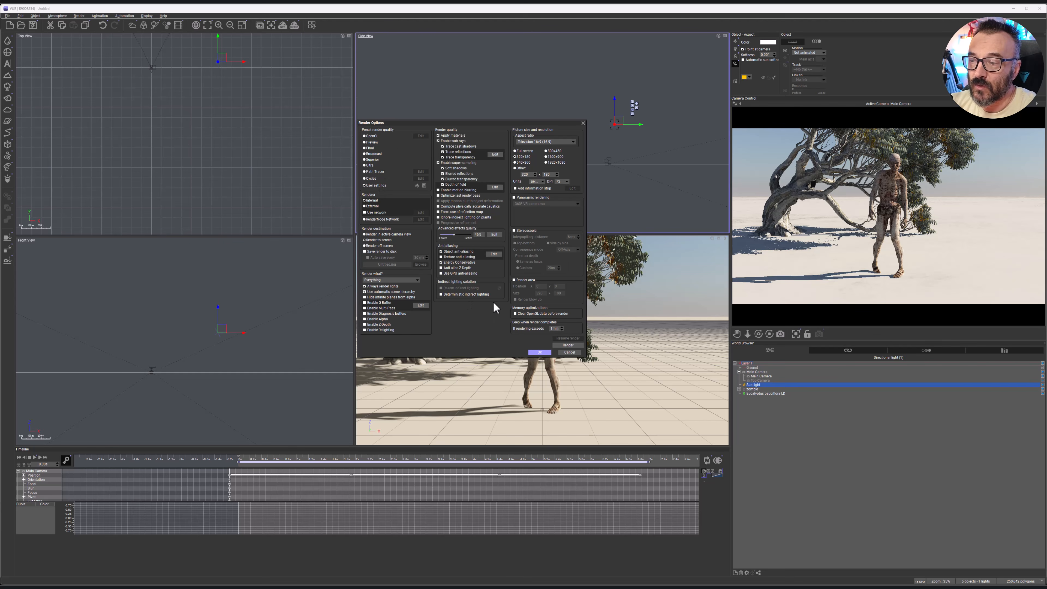
{"action": "left_click", "coordinate": [373, 153]}
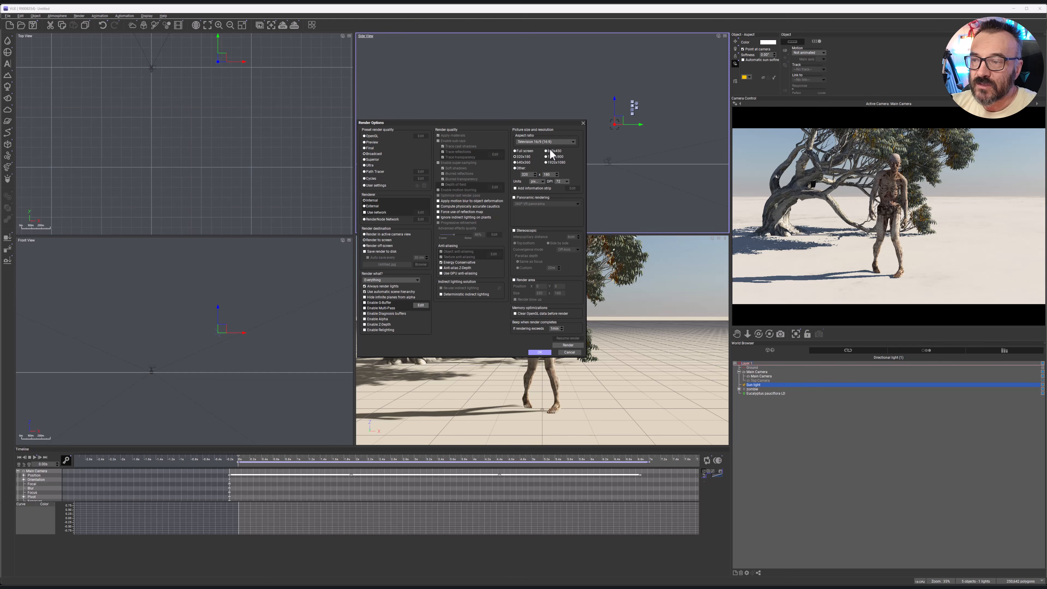
Try the Widescreen (16:10) aspect ratio for the render and restore Television 16/9 (16:9)
{"action": "left_click", "coordinate": [573, 141]}
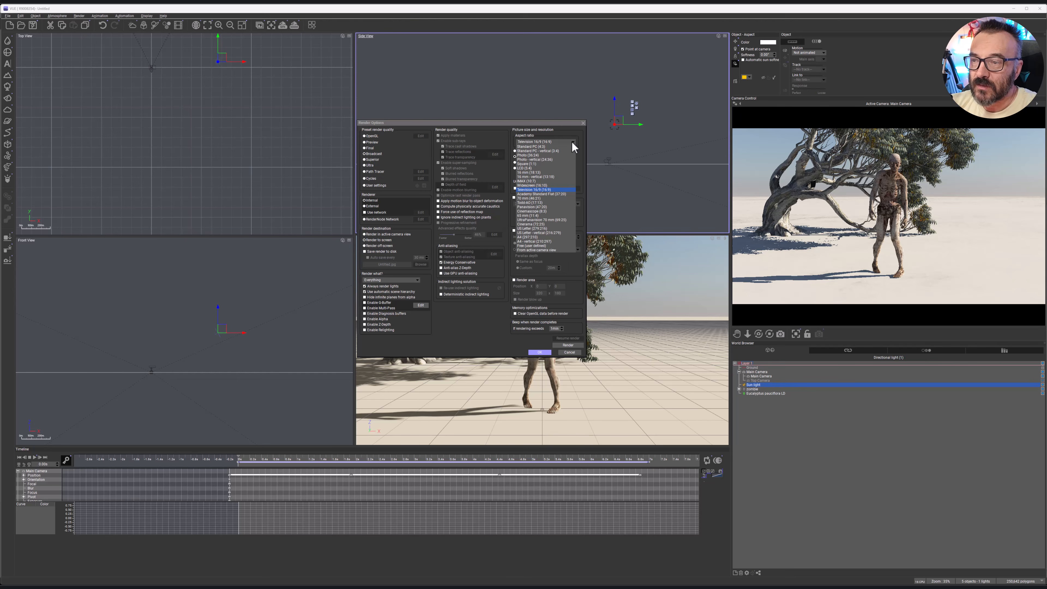
{"action": "left_click", "coordinate": [535, 186]}
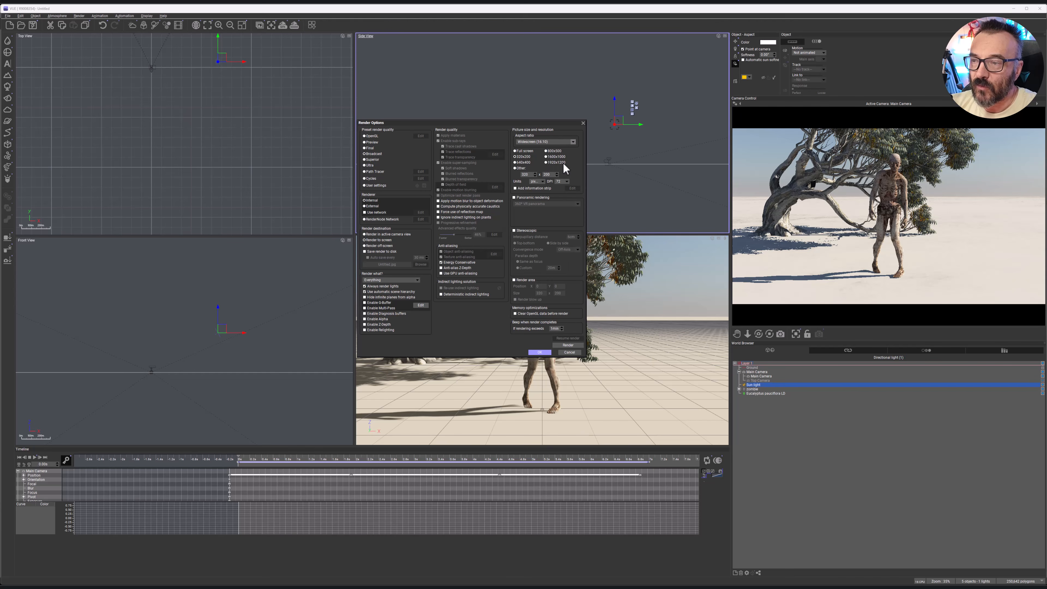
{"action": "left_click", "coordinate": [574, 142]}
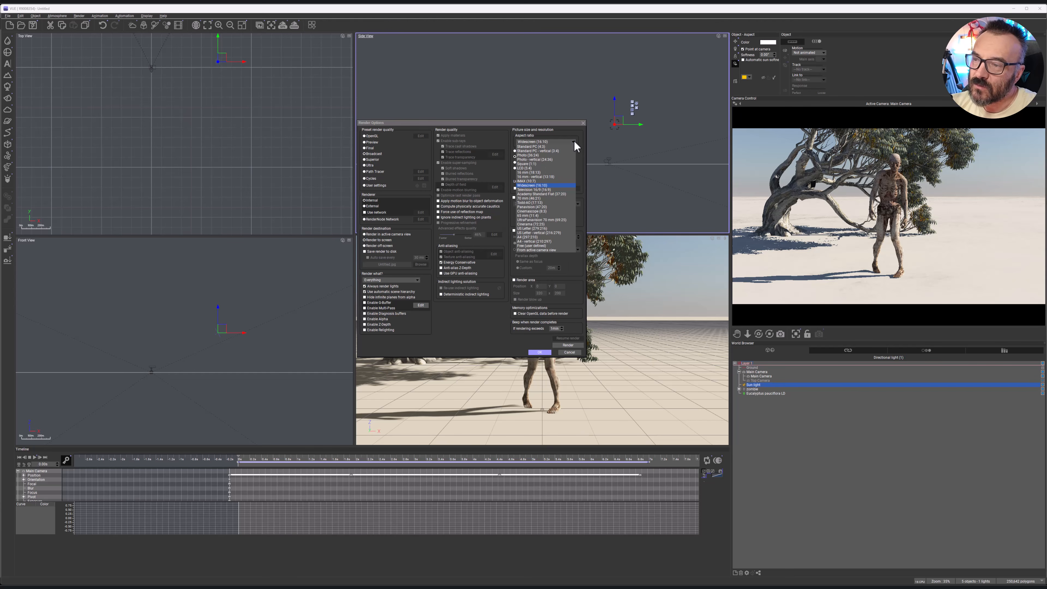
{"action": "left_click", "coordinate": [541, 190]}
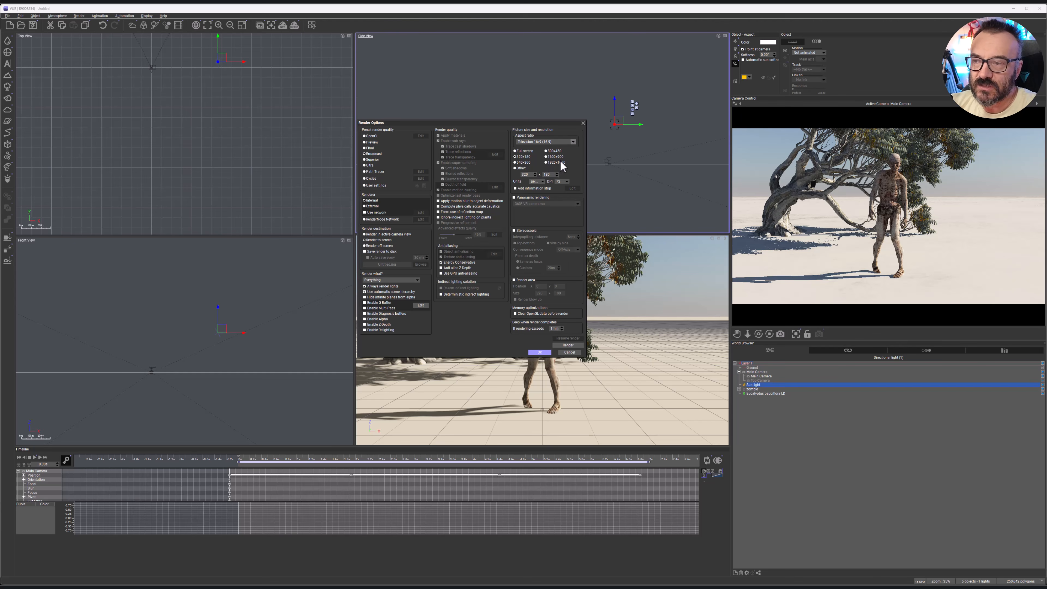
Set the picture size to 640x360 and render the zombie scene
{"action": "left_click", "coordinate": [520, 163]}
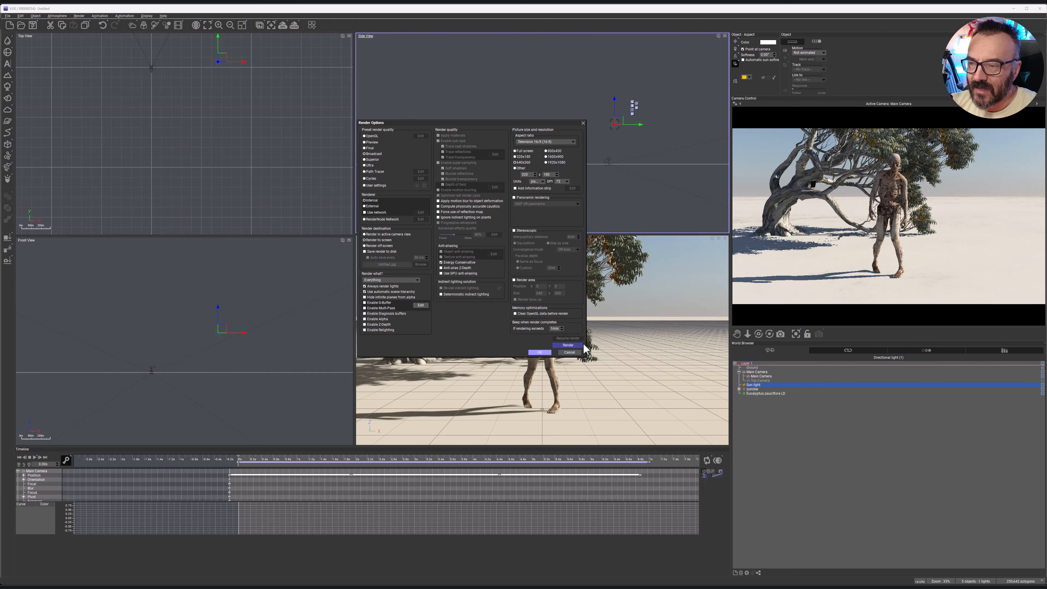
{"action": "left_click", "coordinate": [568, 346]}
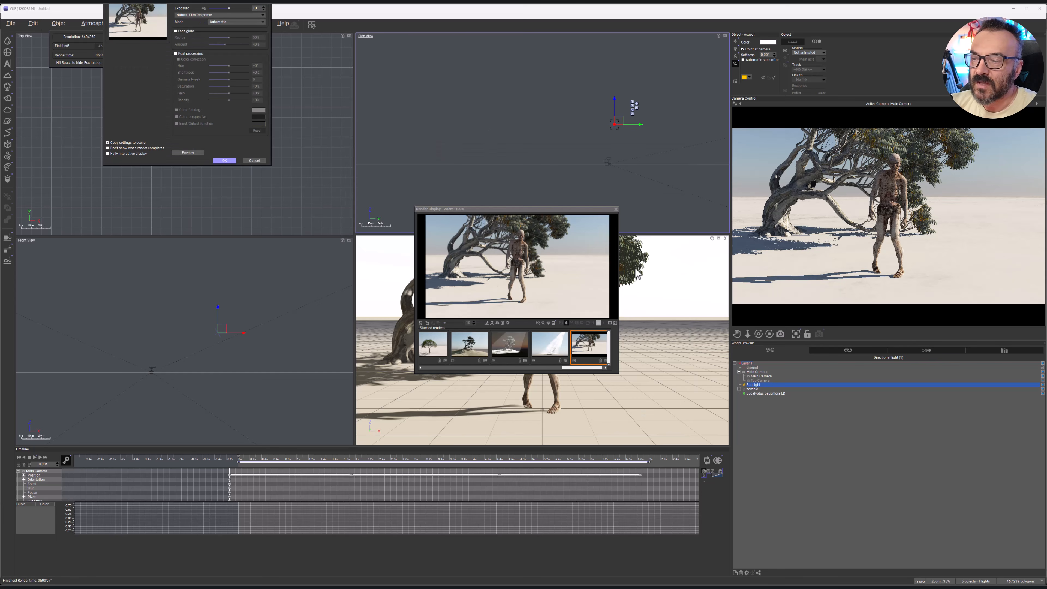
Close the finished render and set the animation render options to 24 frames per second (film) for the entire animation
{"action": "left_click", "coordinate": [616, 209]}
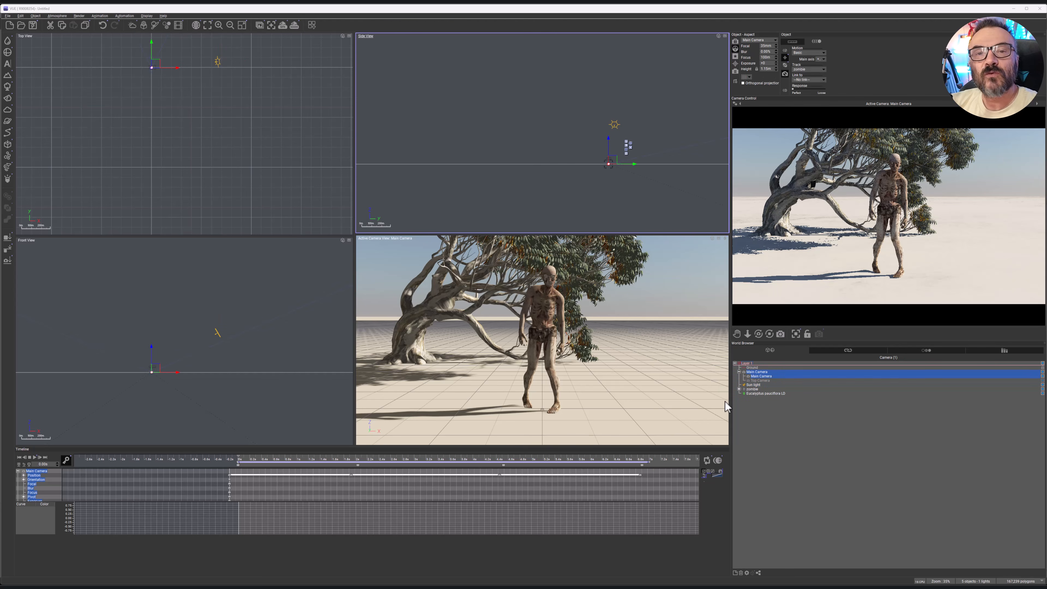
{"action": "left_click", "coordinate": [718, 462]}
{"action": "left_click_drag", "start_coordinate": [91, 54], "coordinate": [528, 207]}
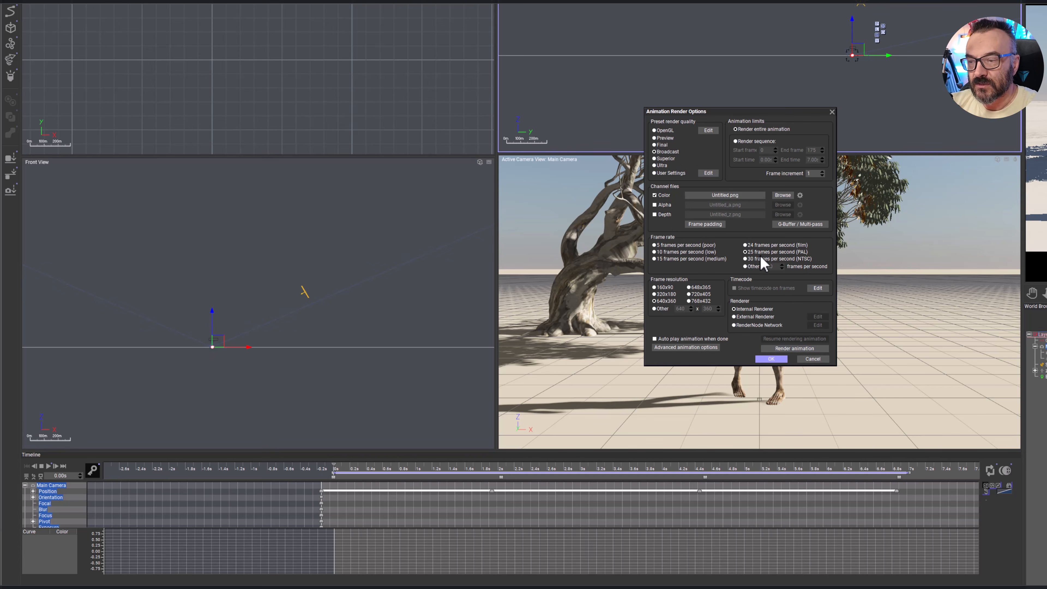
{"action": "left_click", "coordinate": [745, 246]}
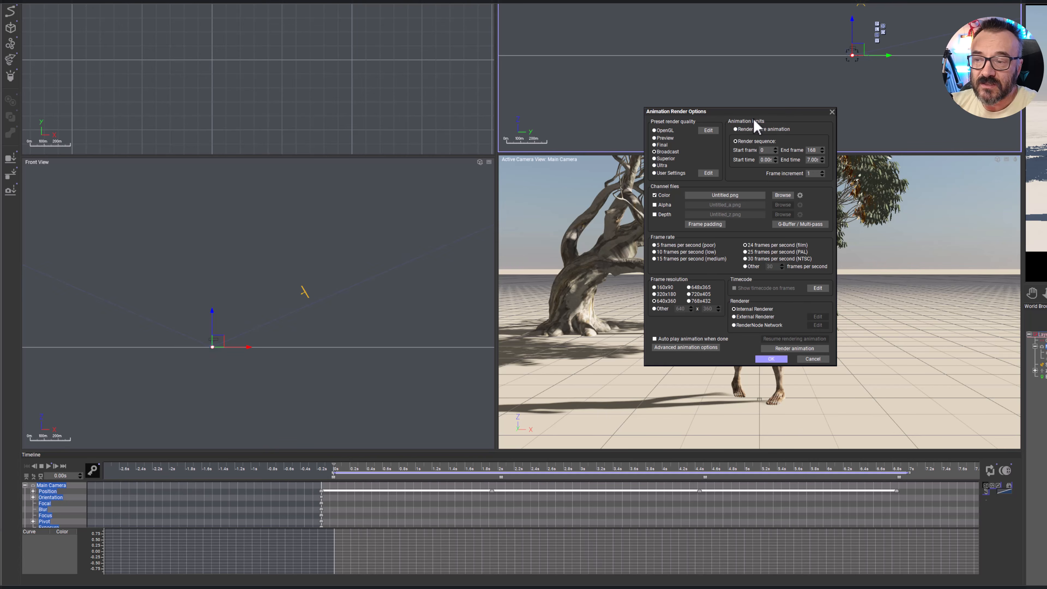
{"action": "left_click", "coordinate": [746, 131]}
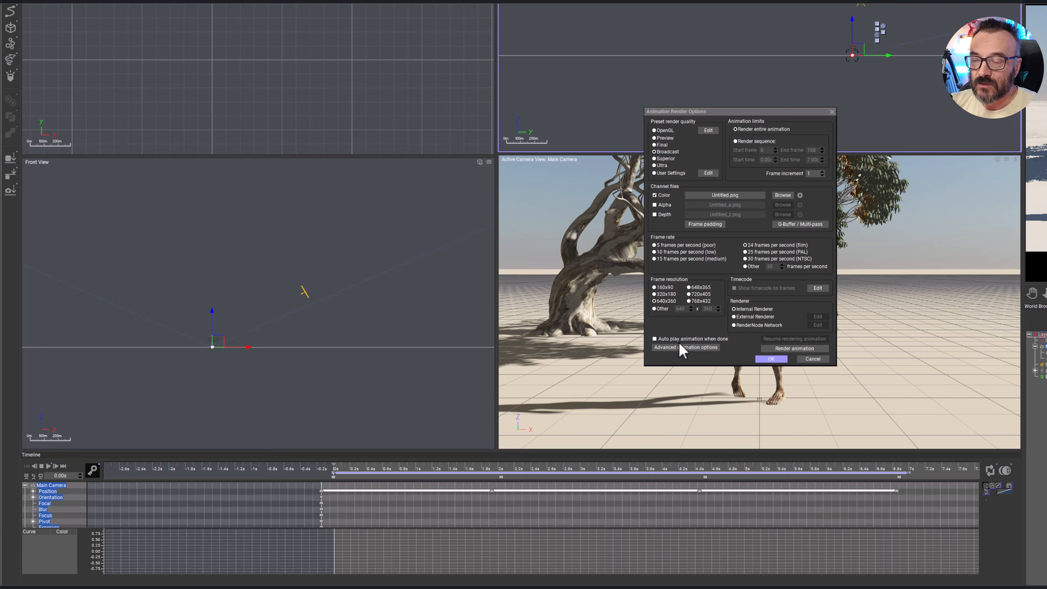
Look at the advanced animation options, try automatic illumination baking and turn it back off
{"action": "left_click", "coordinate": [697, 349]}
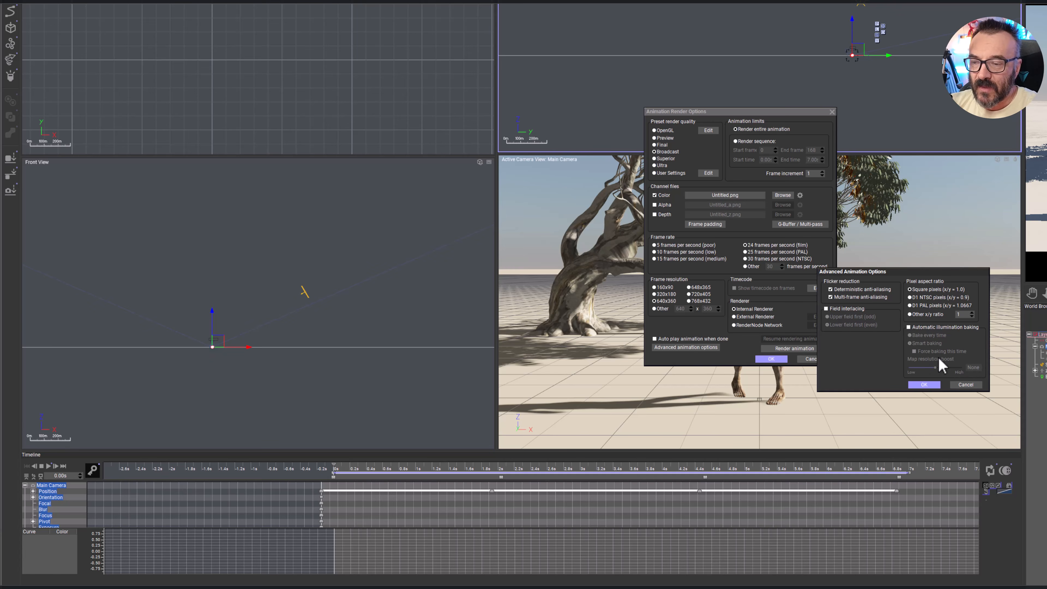
{"action": "left_click", "coordinate": [939, 328]}
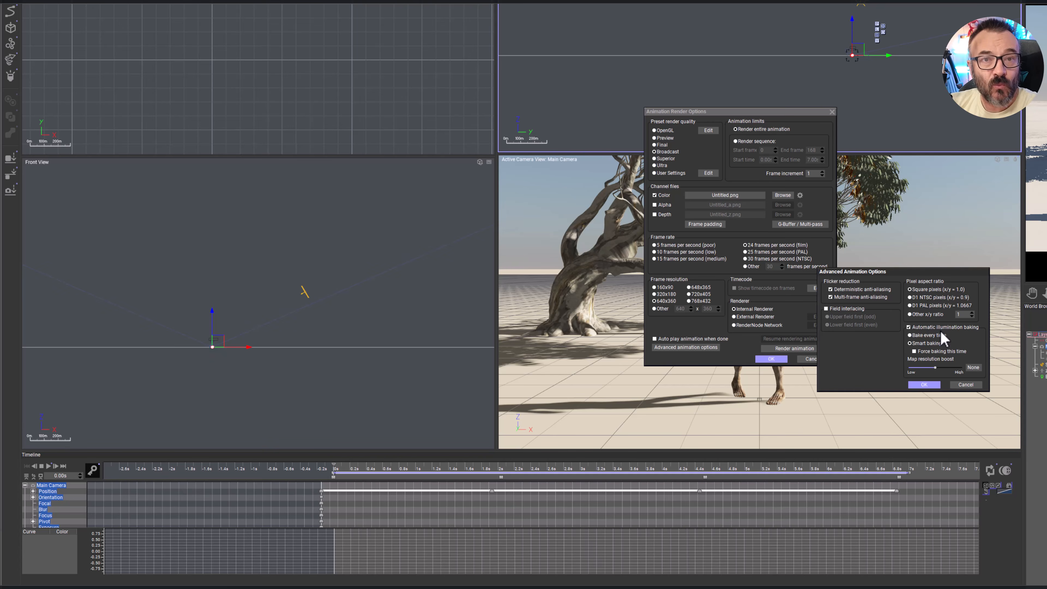
{"action": "left_click", "coordinate": [909, 327]}
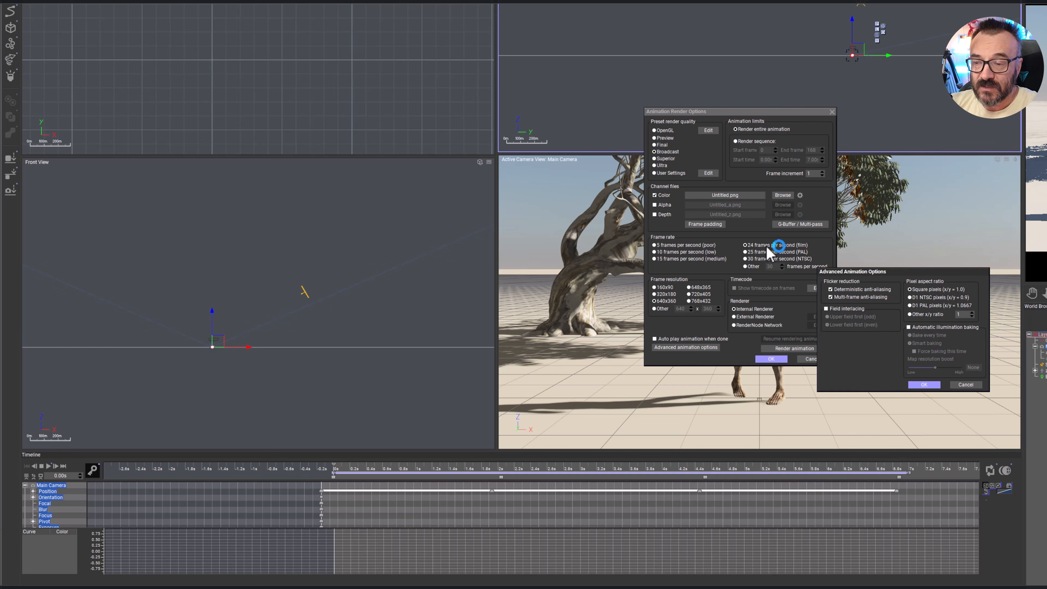
{"action": "left_click", "coordinate": [923, 385]}
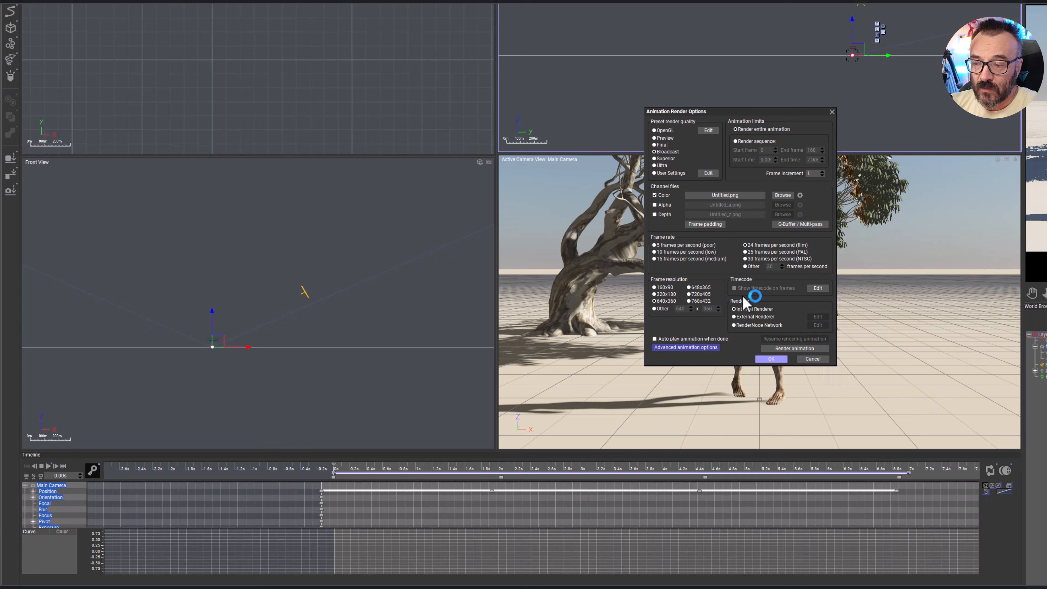
{"action": "left_click", "coordinate": [810, 358]}
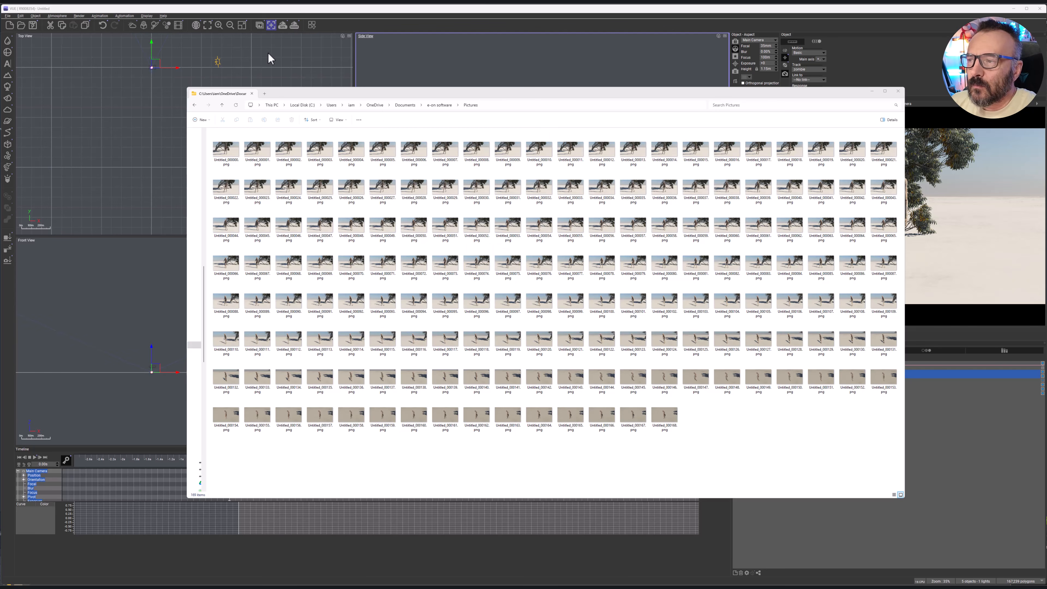
Set the animation's color output file to zombie in the MPEG-4 Animation format, saved in the animation folder
{"action": "left_click_drag", "start_coordinate": [562, 95], "coordinate": [1046, 165]}
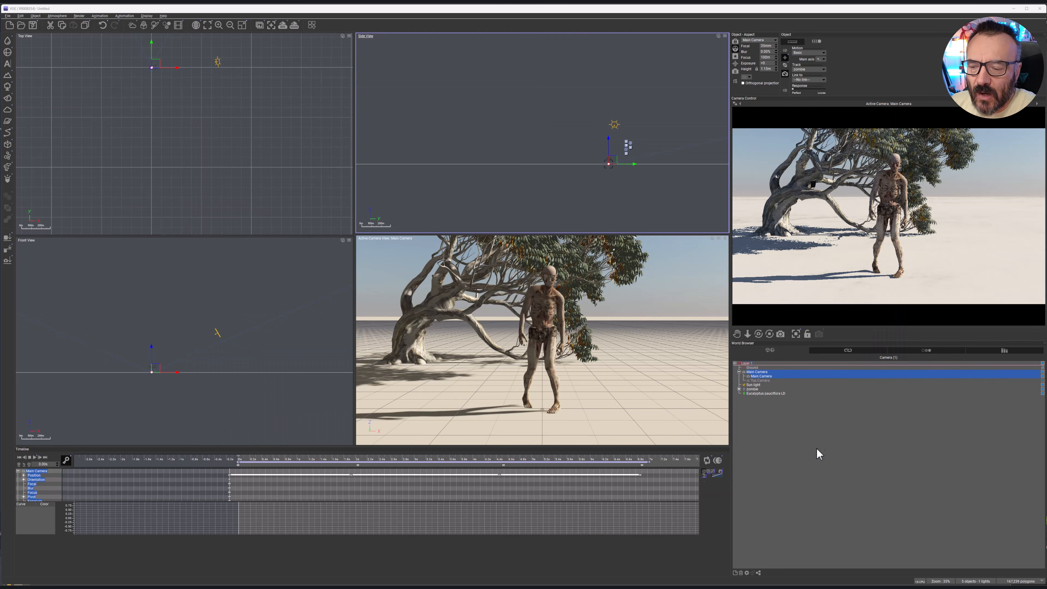
{"action": "left_click", "coordinate": [719, 462]}
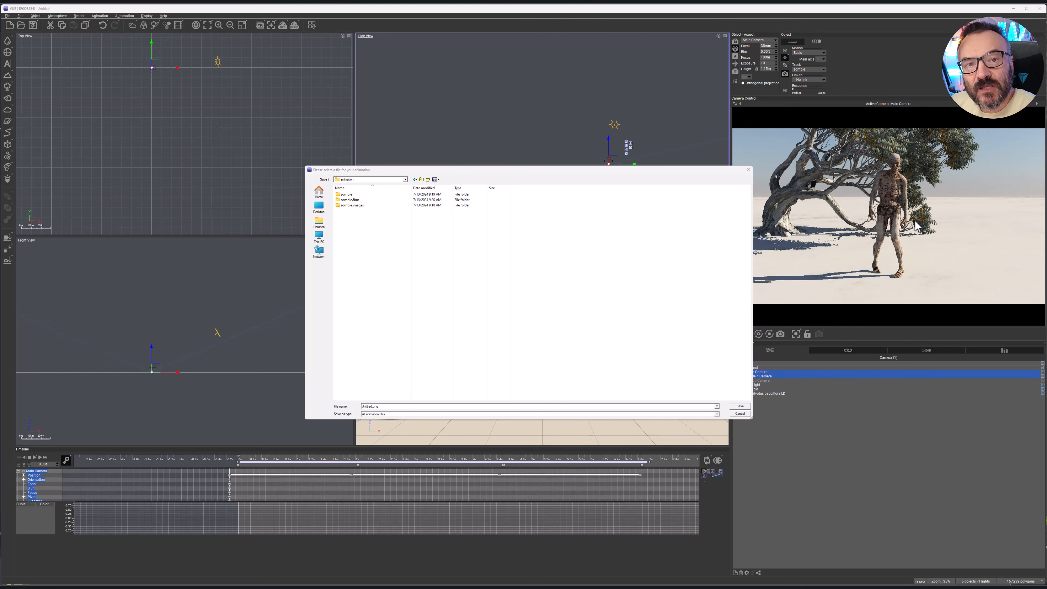
{"action": "double_click", "coordinate": [383, 406]}
{"action": "type", "text": "zombie"}
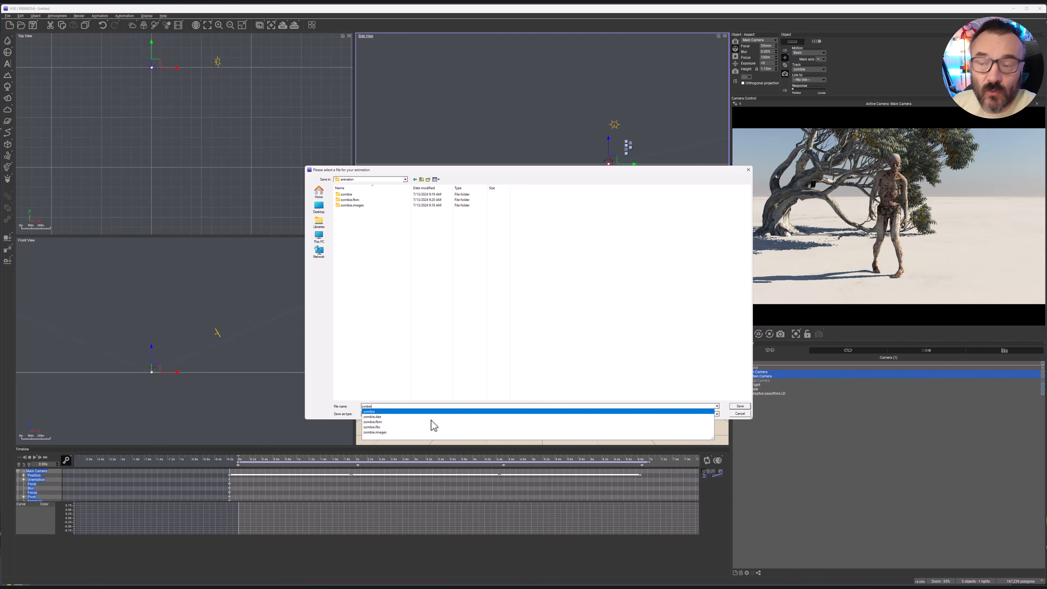
{"action": "left_click", "coordinate": [477, 370]}
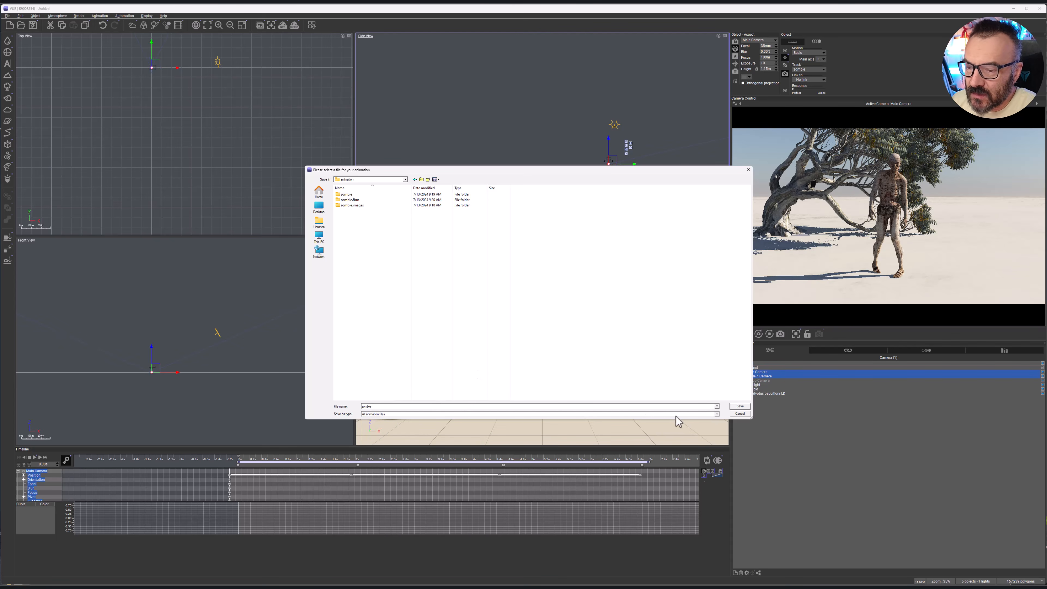
{"action": "left_click", "coordinate": [717, 414]}
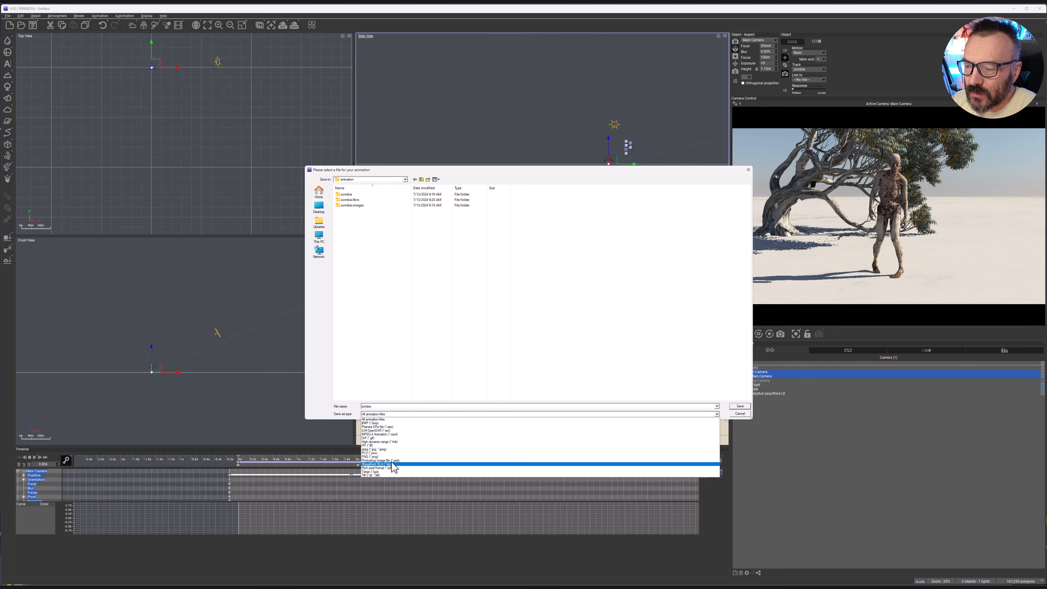
{"action": "left_click", "coordinate": [391, 435]}
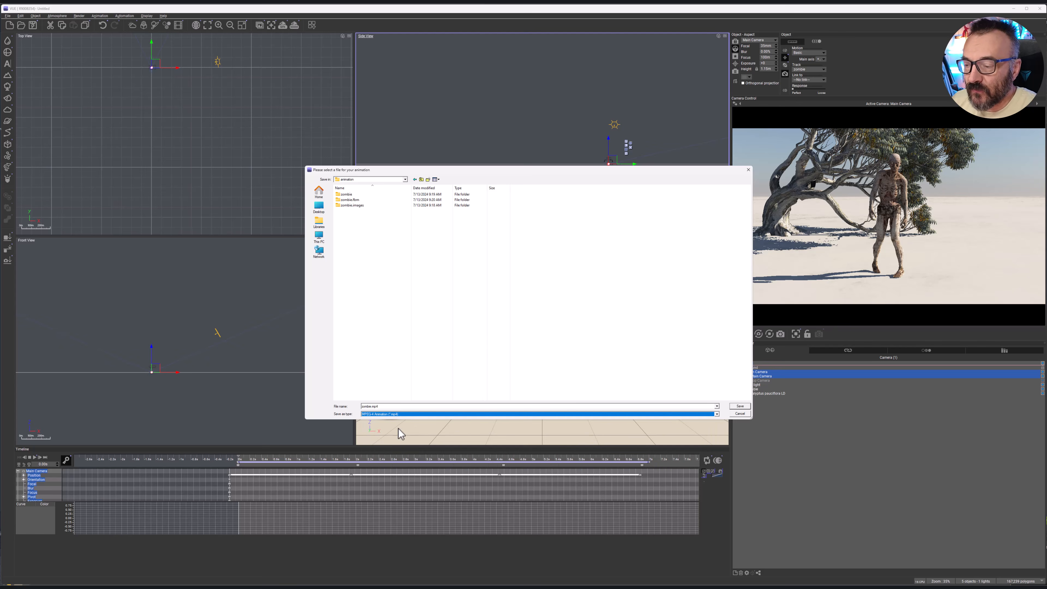
{"action": "left_click", "coordinate": [740, 407]}
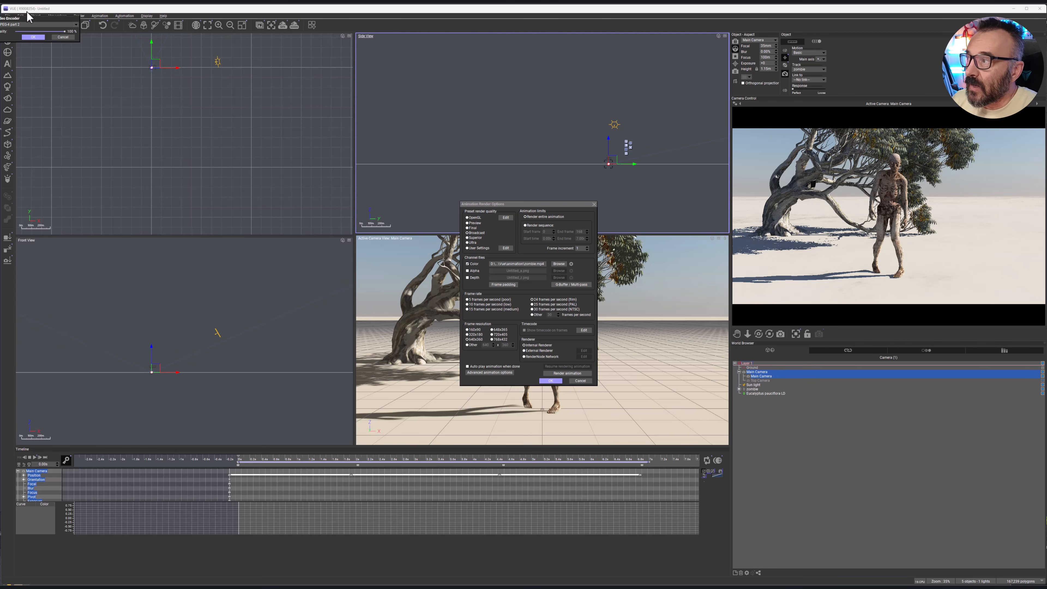
Choose MPEG-4 part 2 as the video encoder for the zombie animation
{"action": "left_click_drag", "start_coordinate": [33, 23], "coordinate": [443, 204]}
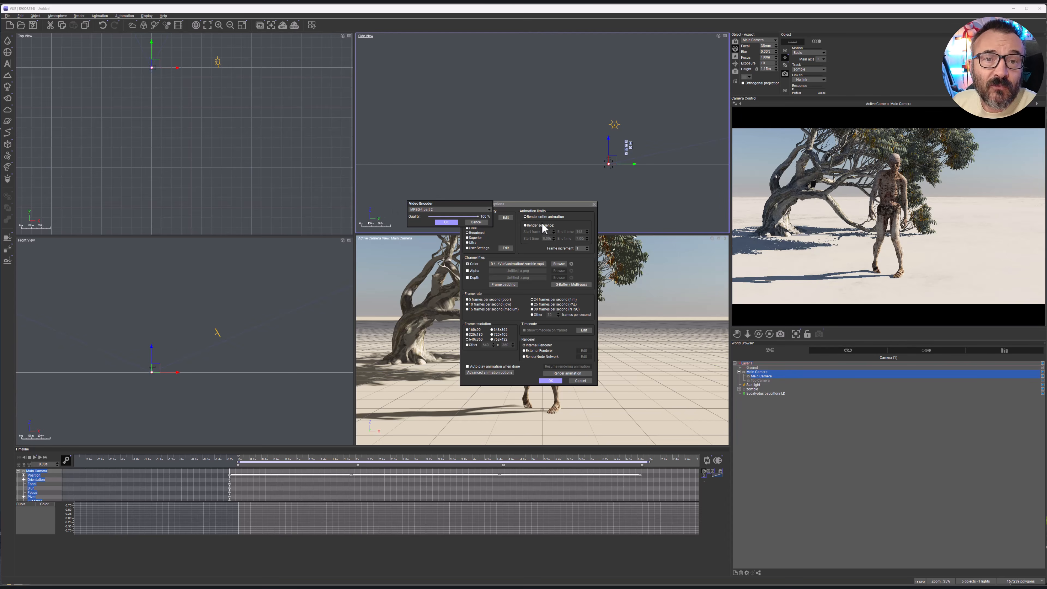
{"action": "left_click", "coordinate": [489, 210]}
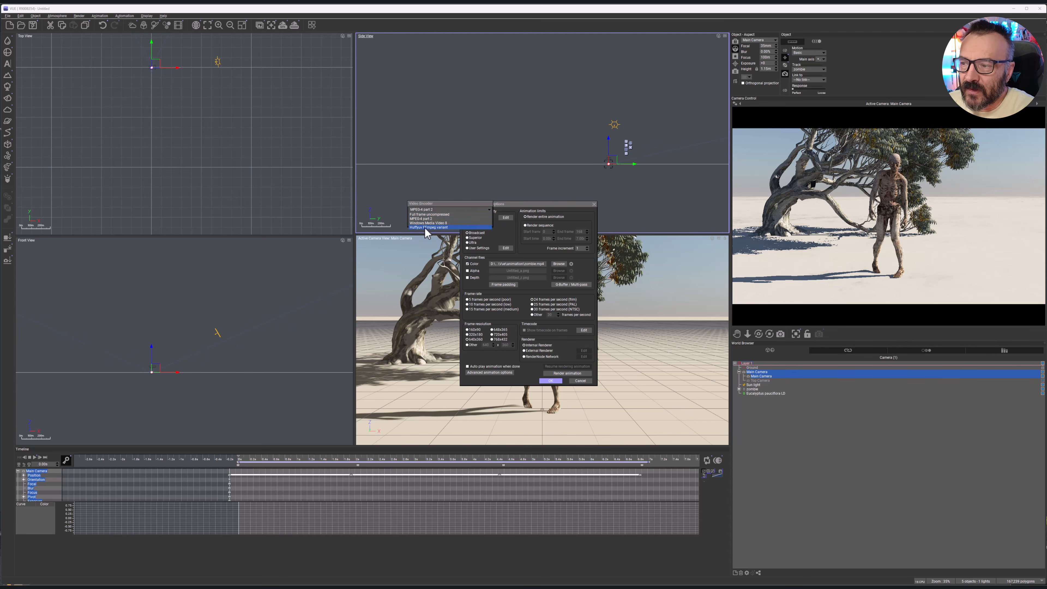
{"action": "left_click", "coordinate": [432, 219]}
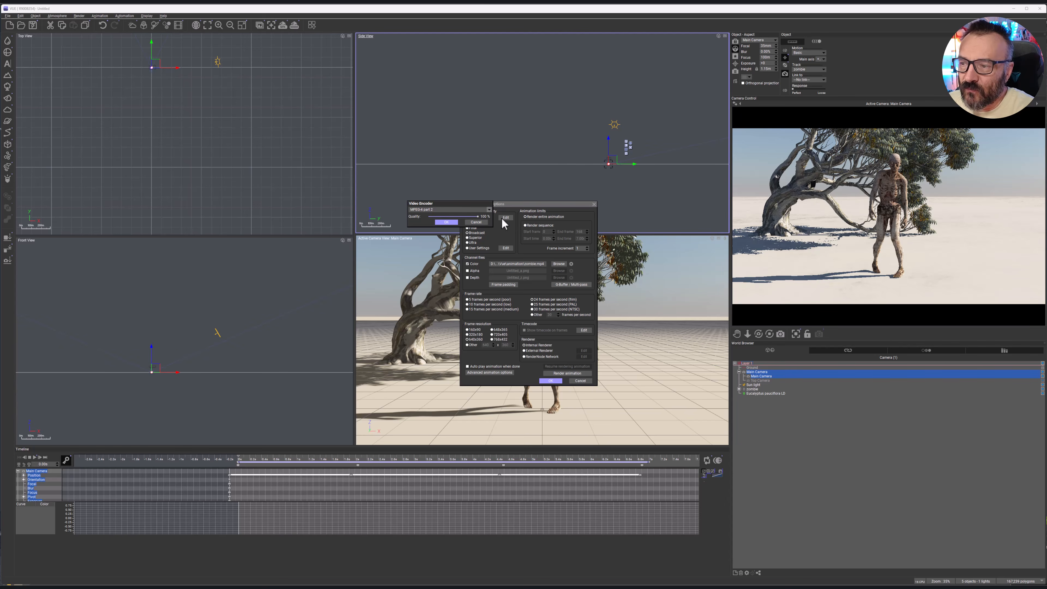
{"action": "left_click", "coordinate": [443, 223]}
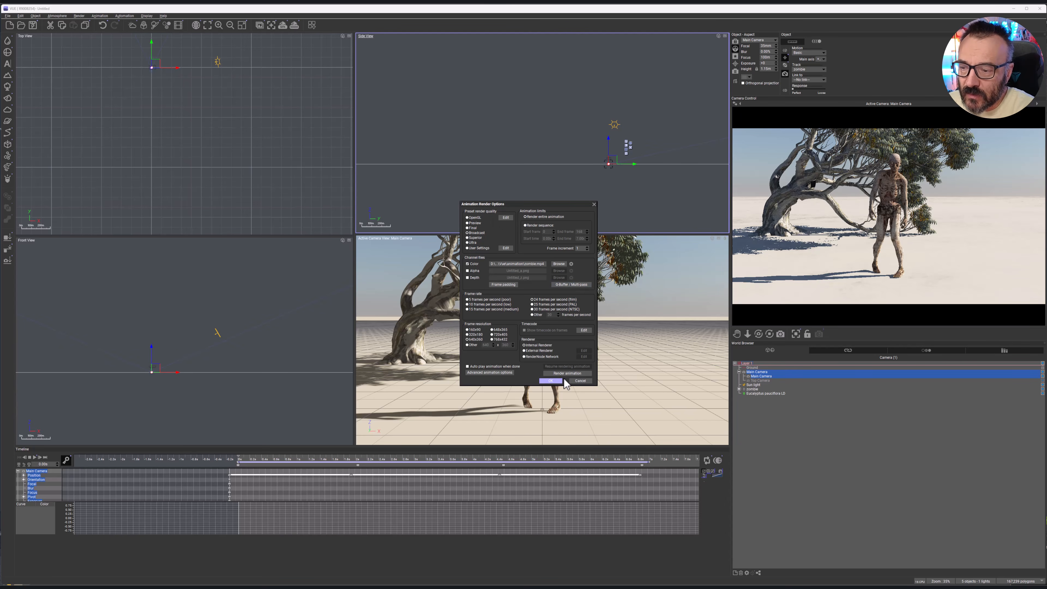
Render the entire zombie animation and move the render progress window clear of the render display
{"action": "left_click", "coordinate": [573, 374]}
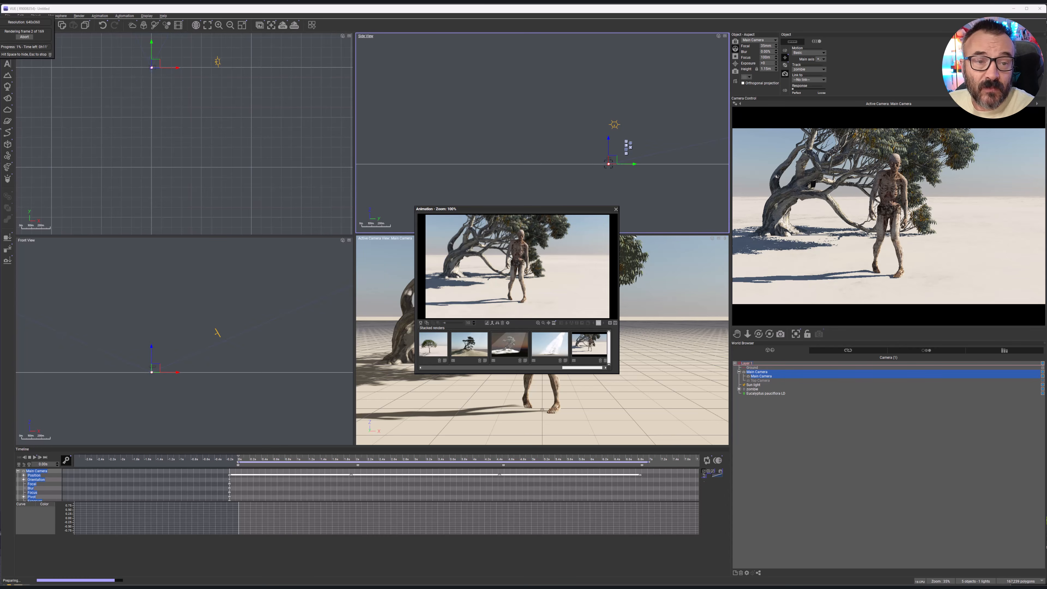
{"action": "left_click_drag", "start_coordinate": [918, 139], "coordinate": [432, 112]}
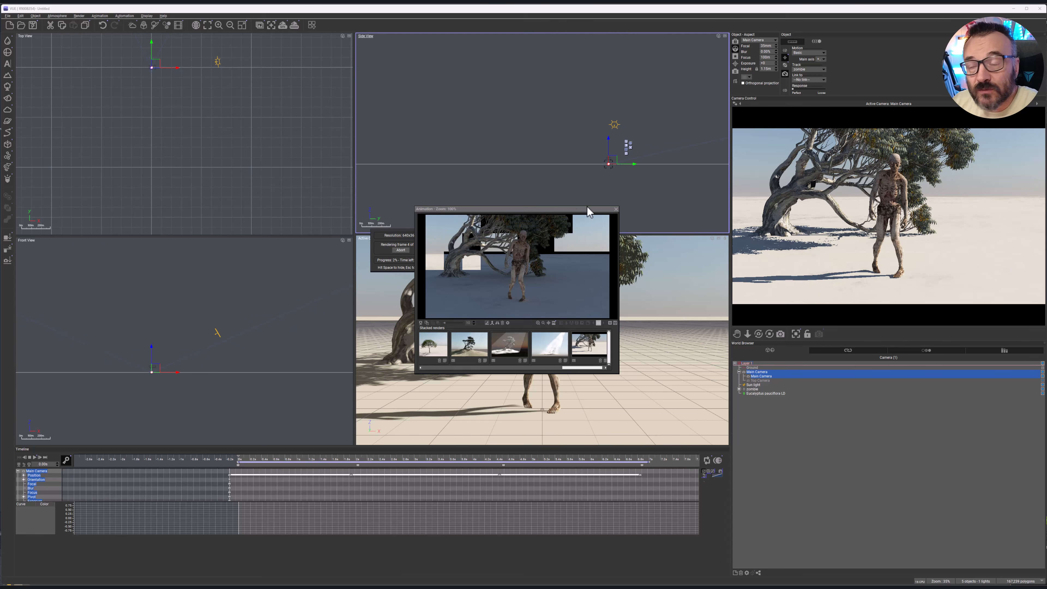
{"action": "left_click_drag", "start_coordinate": [377, 230], "coordinate": [353, 230]}
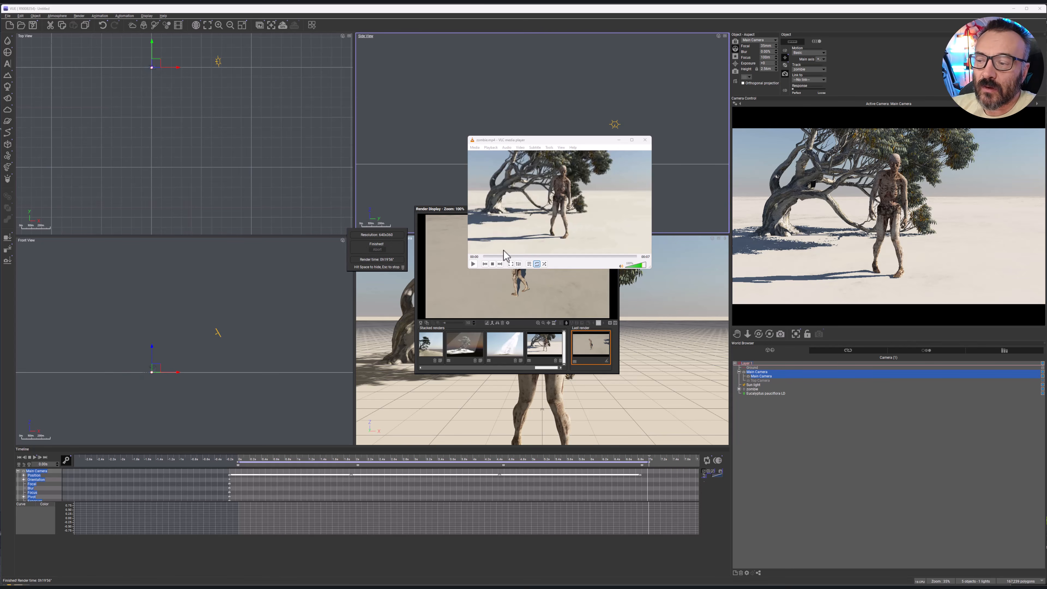
Play zombie.mp4 in VLC media player, jump to the middle, and replay it from the start to review the animation
{"action": "left_click", "coordinate": [474, 264]}
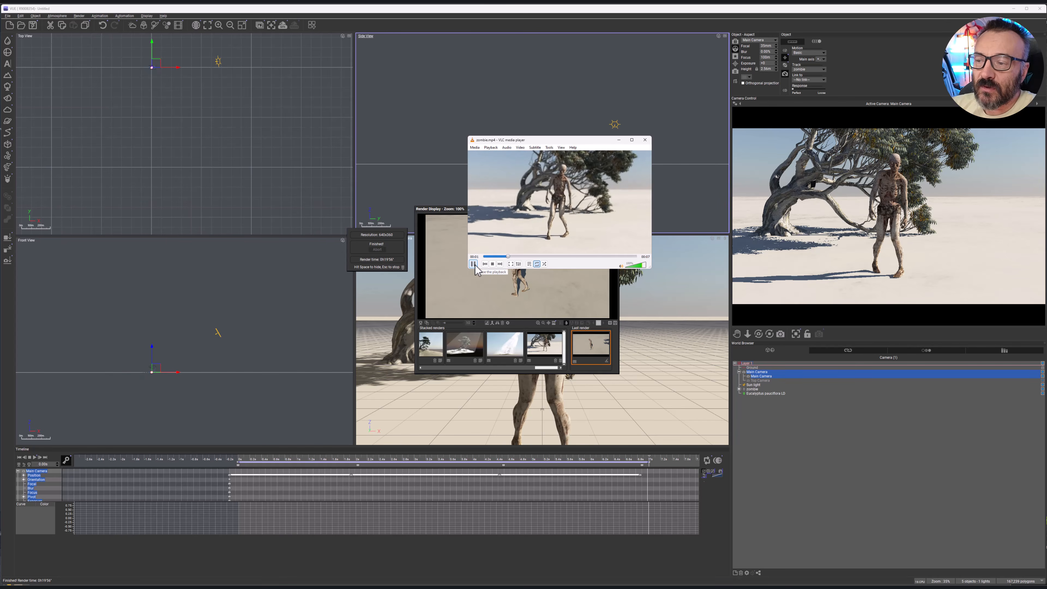
{"action": "left_click", "coordinate": [473, 264]}
{"action": "mouse_move", "coordinate": [564, 257]}
{"action": "left_mouse_down"}
{"action": "mouse_move", "coordinate": [593, 258]}
{"action": "mouse_move", "coordinate": [550, 263]}
{"action": "left_mouse_up"}
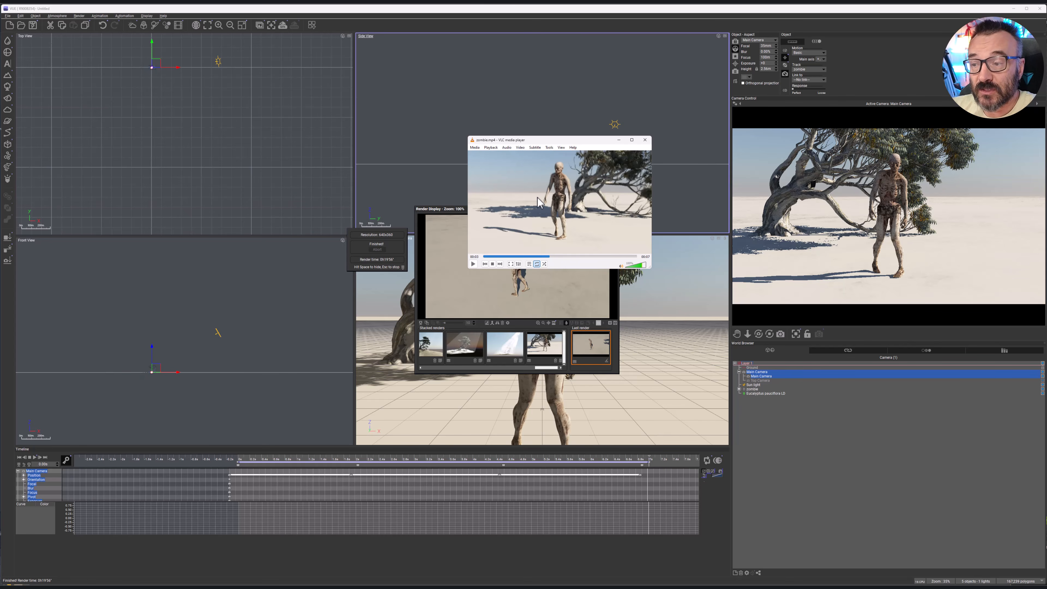
{"action": "left_click", "coordinate": [492, 264]}
{"action": "left_click", "coordinate": [473, 264]}
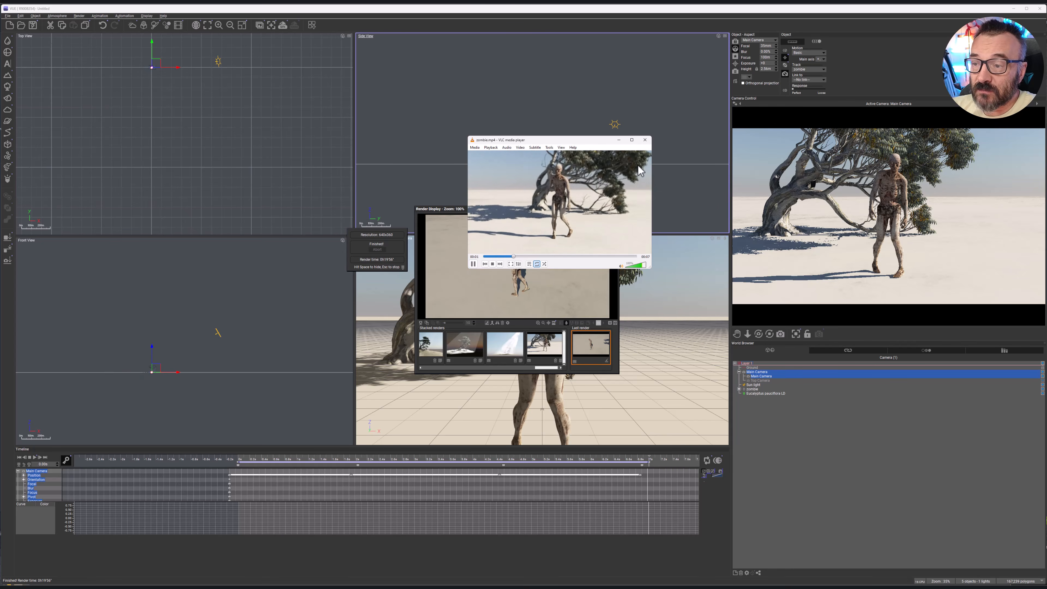
{"action": "left_click", "coordinate": [473, 264]}
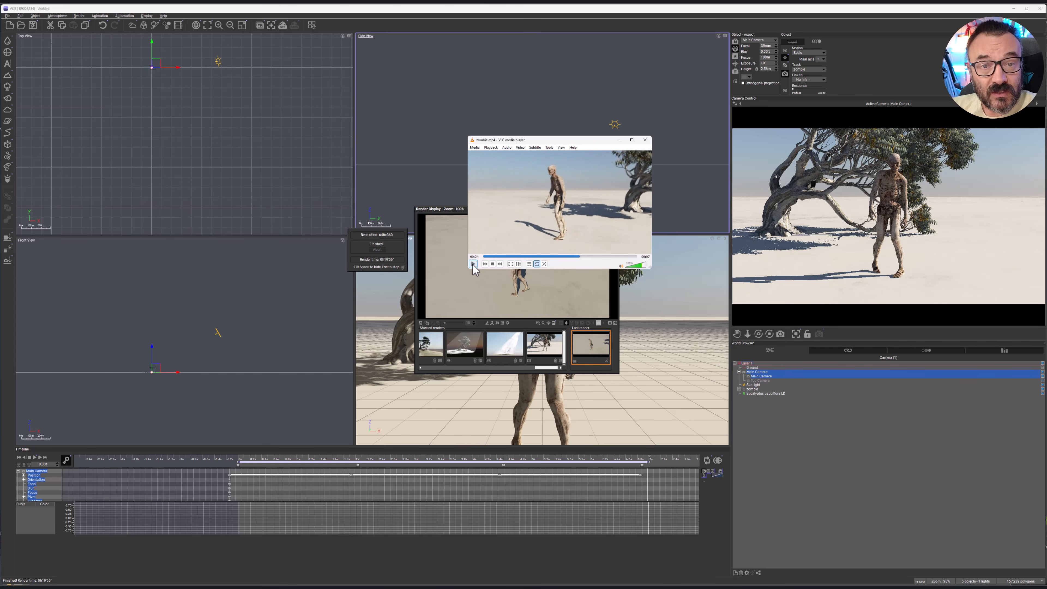